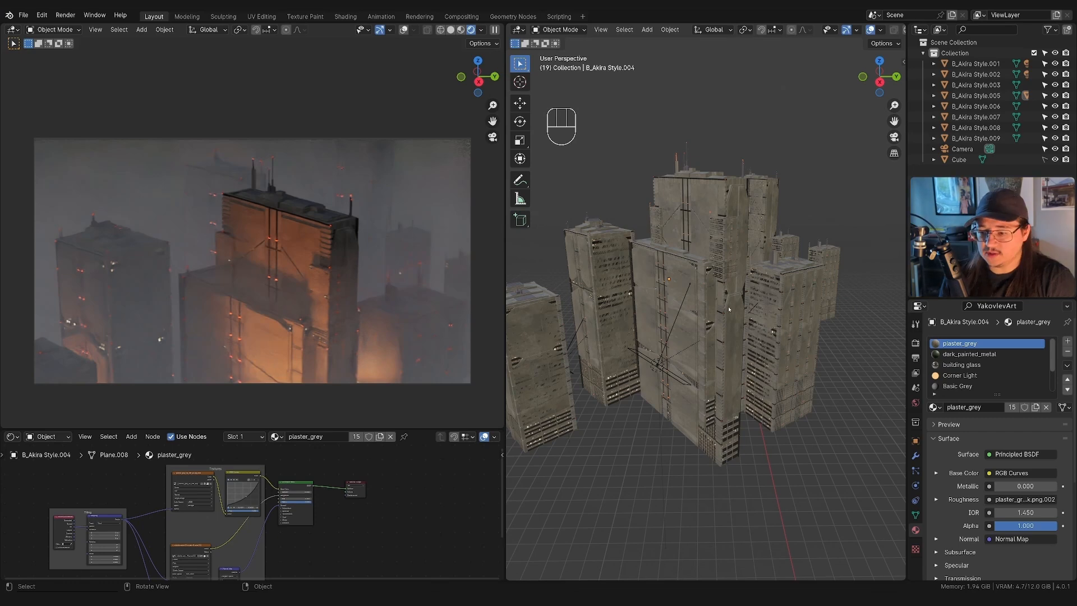
{"action": "middle_click_drag", "start_coordinate": [729, 309], "coordinate": [676, 302]}
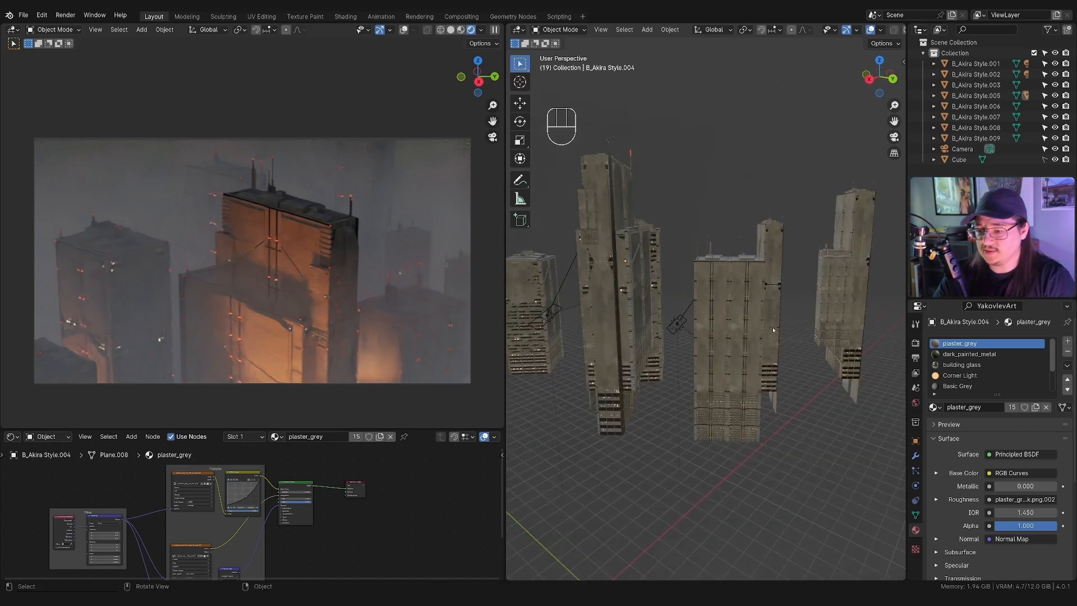
{"action": "middle_click_drag", "start_coordinate": [737, 340], "coordinate": [877, 252]}
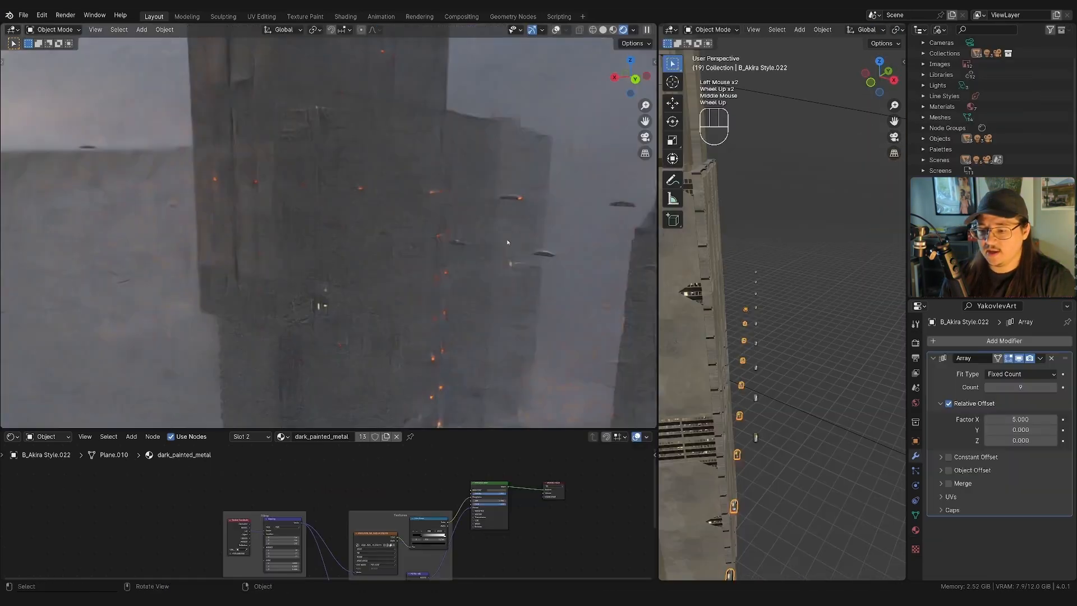
{"action": "scroll", "coordinate": [507, 242], "scroll_direction": "up", "scroll_amount": 2}
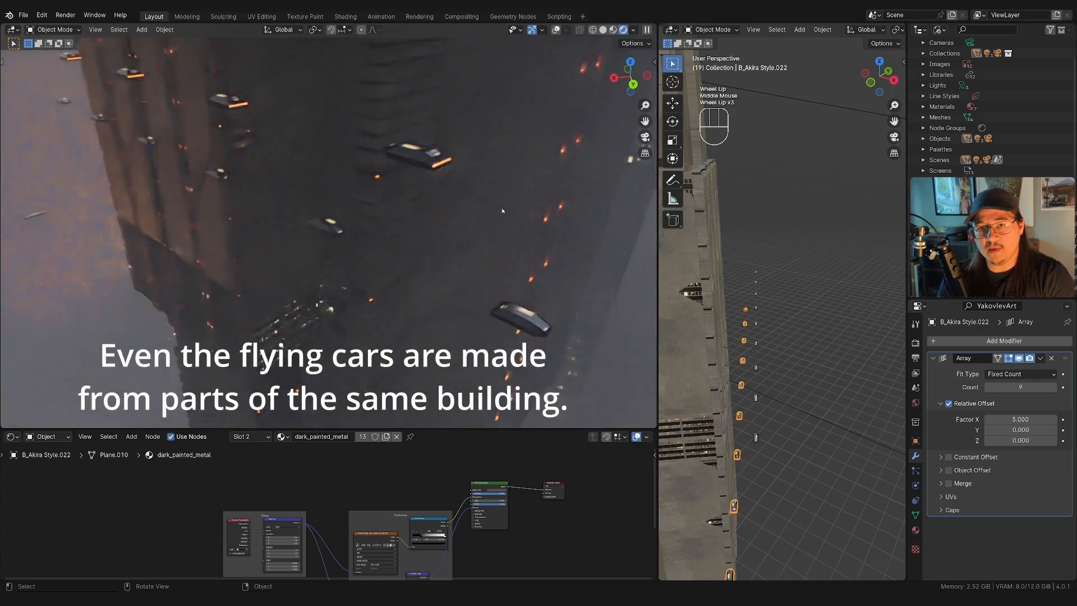
{"action": "scroll", "coordinate": [494, 224], "scroll_direction": "up", "scroll_amount": 2}
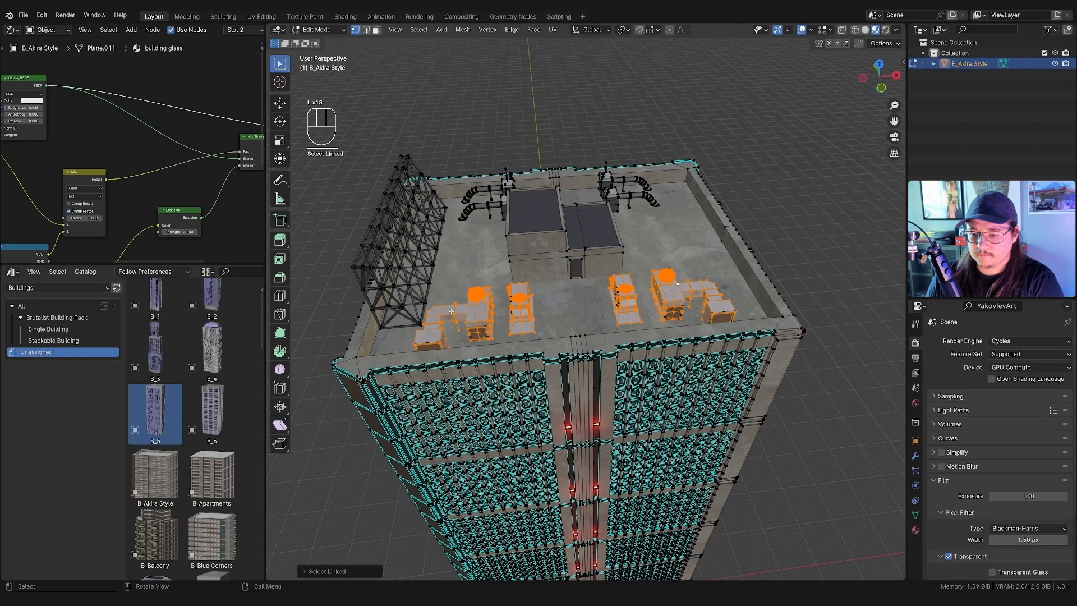
Delete the linked air-conditioning units, ducts and pipe vents from the Akira-style building's roof, keeping the lattice frame, and return to Object Mode
{"action": "middle_click_drag", "start_coordinate": [724, 312], "coordinate": [662, 317]}
{"action": "key", "text": "KP_7"}
{"action": "key", "text": "l"}
{"action": "key", "text": "l"}
{"action": "key", "text": "l"}
{"action": "key", "text": "l"}
{"action": "middle_click_drag", "start_coordinate": [785, 336], "coordinate": [696, 302]}
{"action": "key", "text": "KP_Decimal"}
{"action": "middle_click_drag", "start_coordinate": [718, 331], "coordinate": [686, 315]}
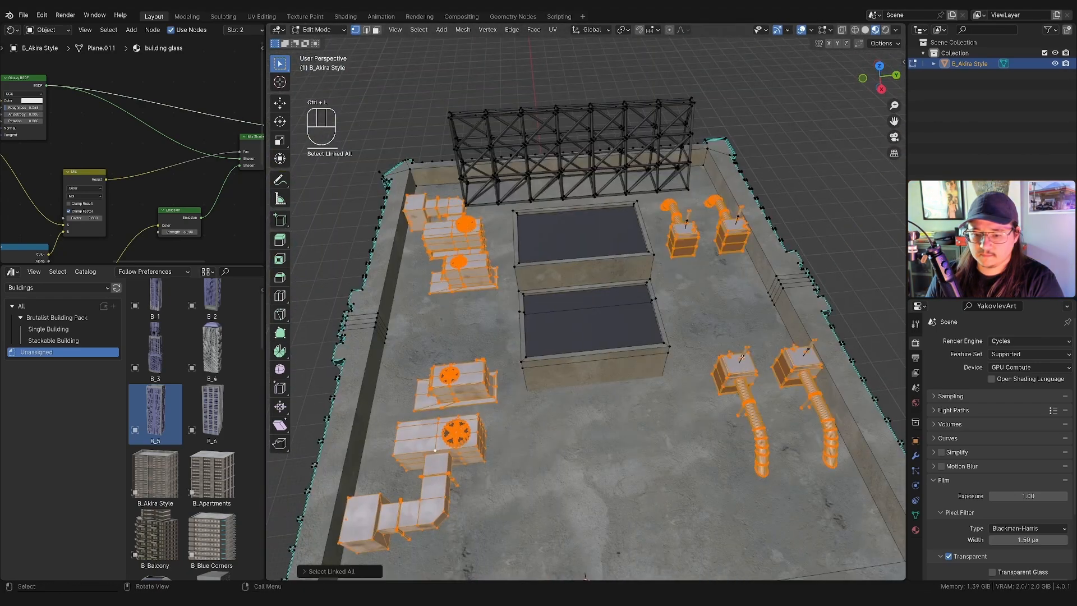
{"action": "key", "text": "l"}
{"action": "key", "text": "l"}
{"action": "scroll", "coordinate": [738, 217], "scroll_direction": "down", "scroll_amount": 2}
{"action": "middle_click_drag", "start_coordinate": [738, 217], "coordinate": [690, 292]}
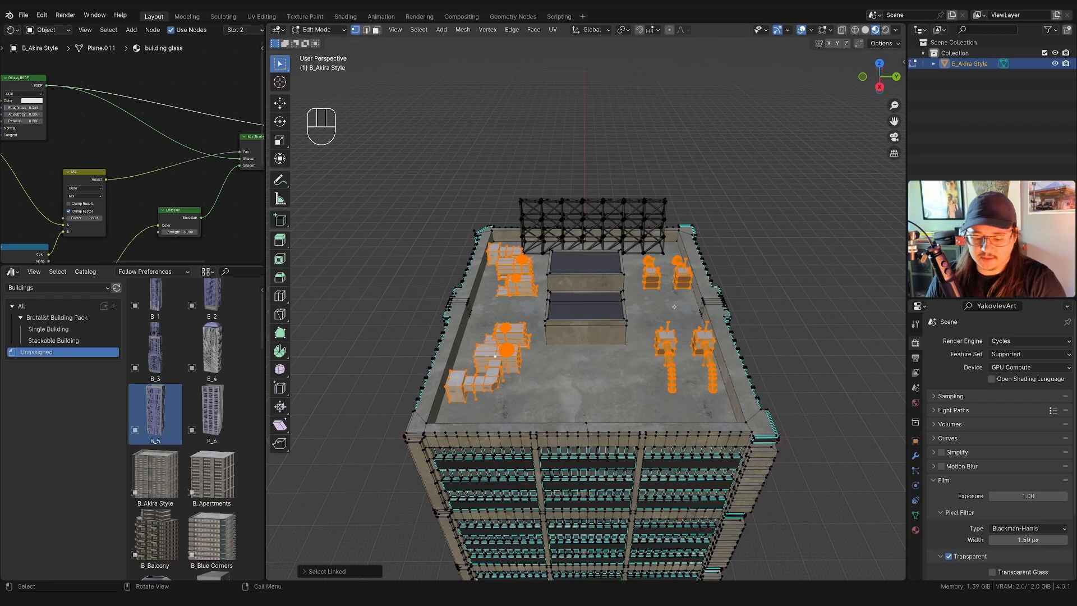
{"action": "key", "text": "x"}
{"action": "left_click", "coordinate": [674, 307]}
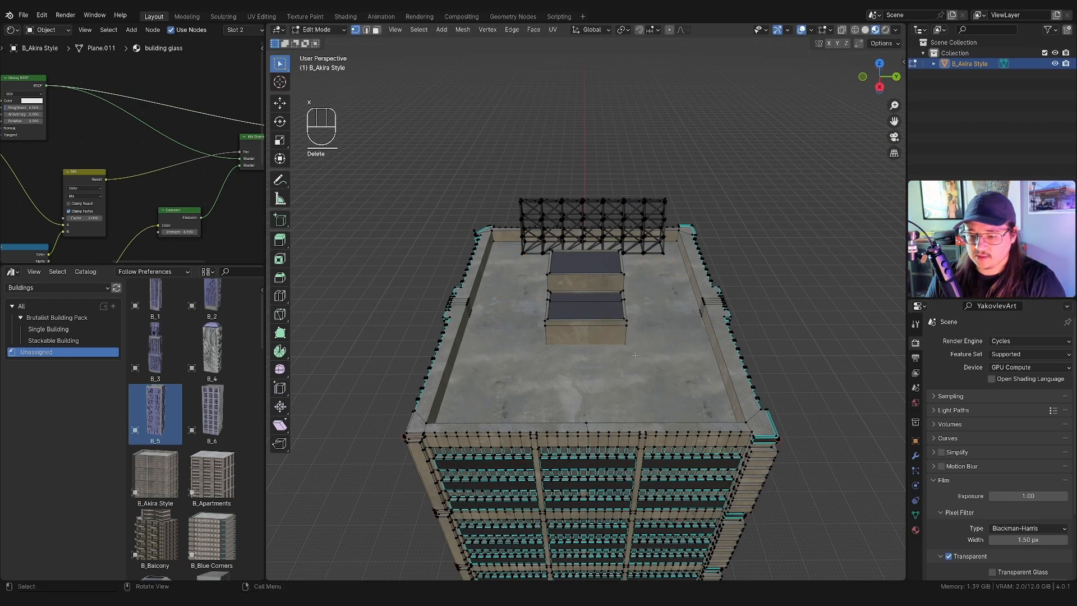
{"action": "key", "text": "Tab"}
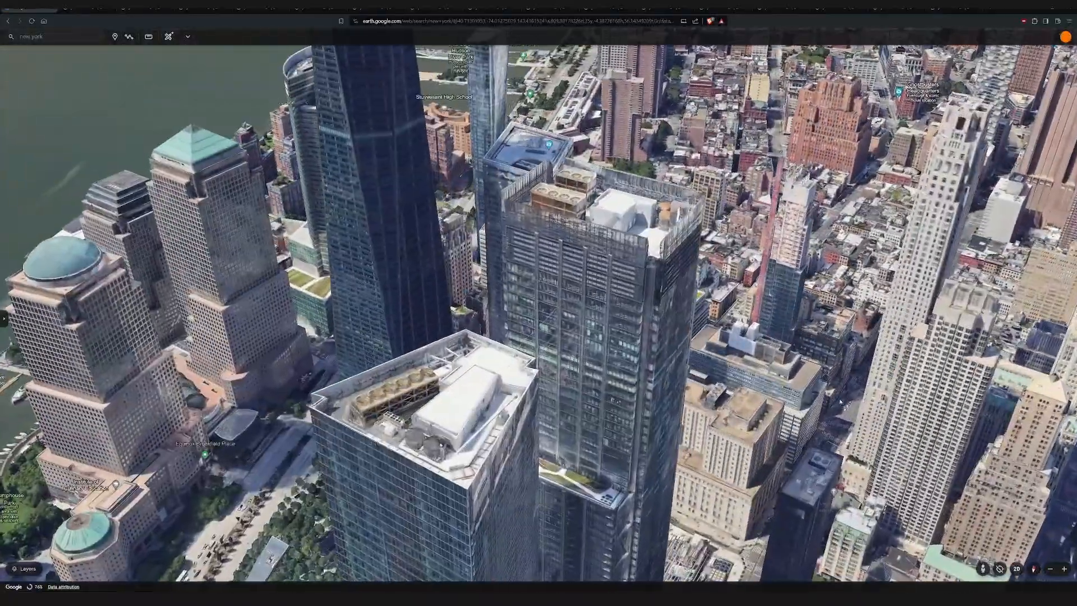
Switch to Google Earth and examine the rooftops of the skyscrapers in Lower Manhattan, New York
{"action": "middle_click_drag", "start_coordinate": [840, 401], "coordinate": [825, 432]}
{"action": "left_click_drag", "start_coordinate": [824, 431], "coordinate": [740, 241]}
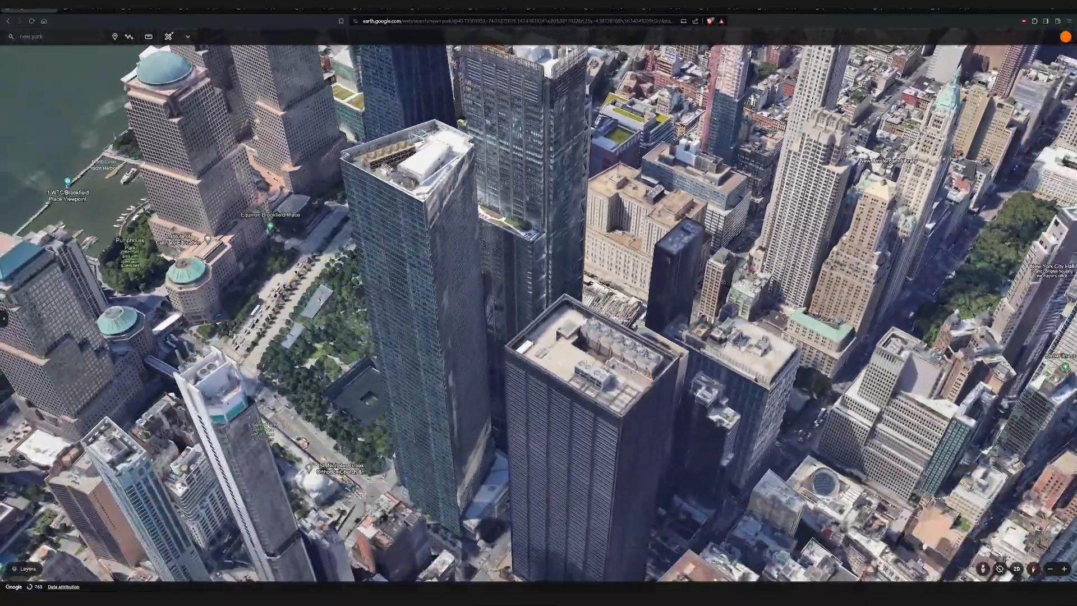
{"action": "scroll", "coordinate": [741, 250], "scroll_direction": "up", "scroll_amount": 4}
{"action": "left_click_drag", "start_coordinate": [610, 331], "coordinate": [635, 302]}
{"action": "scroll", "coordinate": [636, 303], "scroll_direction": "down", "scroll_amount": 2}
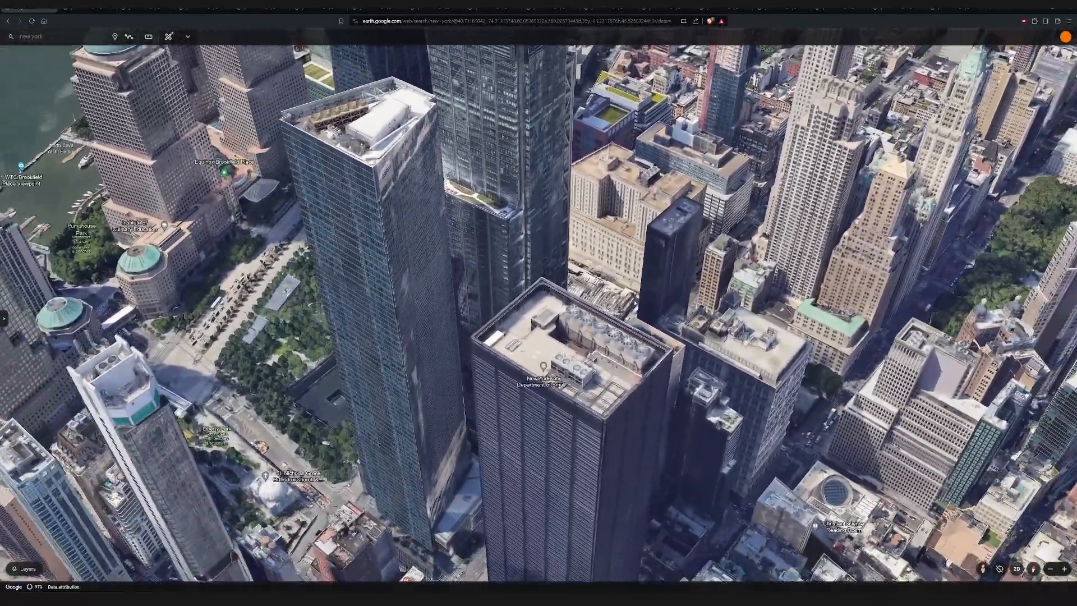
{"action": "scroll", "coordinate": [635, 302], "scroll_direction": "up", "scroll_amount": 3}
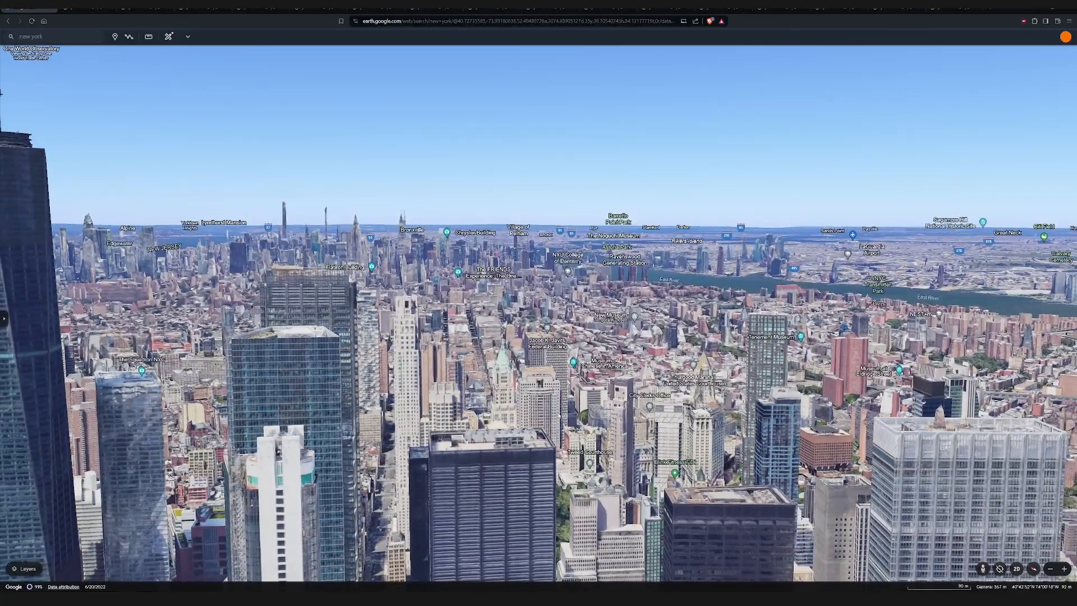
Examine the layout of cooling fans, ducts and roof structures on top of the dark flat-roofed tower
{"action": "scroll", "coordinate": [524, 444], "scroll_direction": "up", "scroll_amount": 2}
{"action": "middle_click_drag", "start_coordinate": [516, 453], "coordinate": [610, 437]}
{"action": "scroll", "coordinate": [609, 435], "scroll_direction": "up", "scroll_amount": 3}
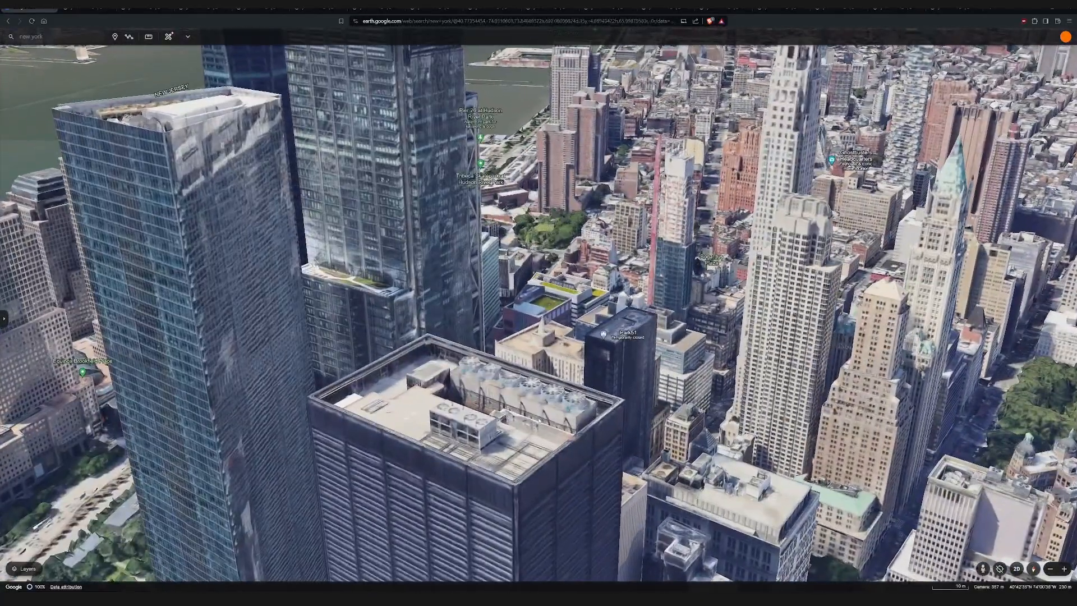
{"action": "scroll", "coordinate": [410, 370], "scroll_direction": "up", "scroll_amount": 3}
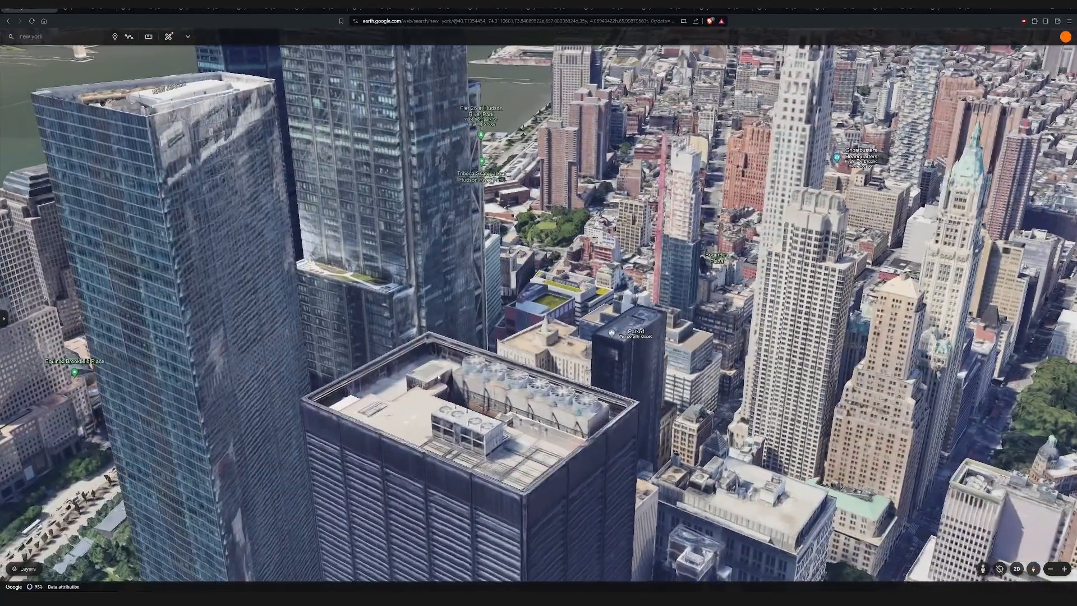
{"action": "middle_click_drag", "start_coordinate": [369, 369], "coordinate": [474, 405]}
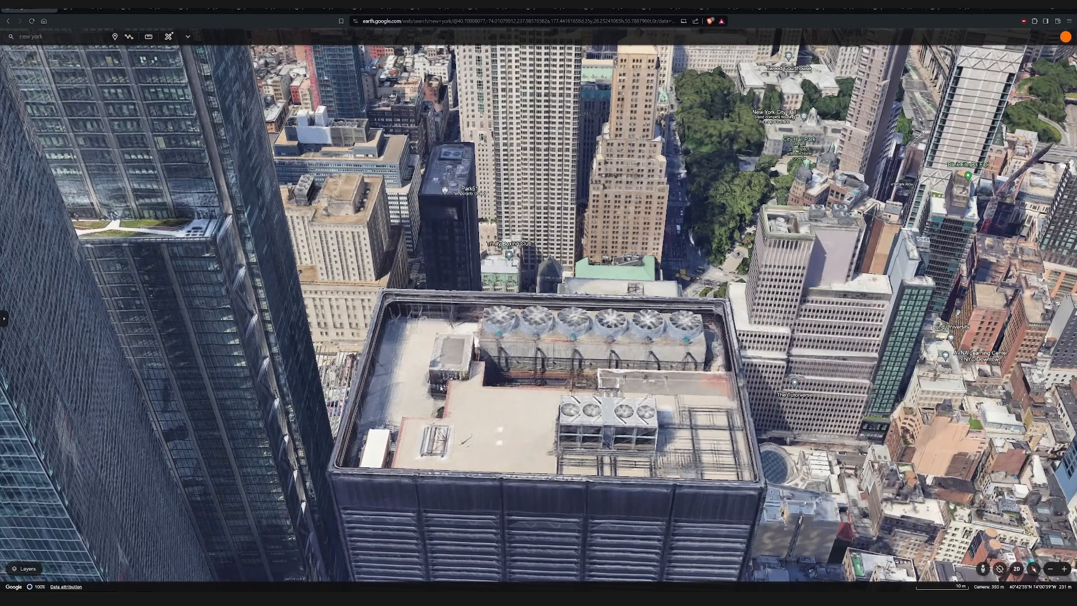
{"action": "scroll", "coordinate": [438, 389], "scroll_direction": "down", "scroll_amount": 3}
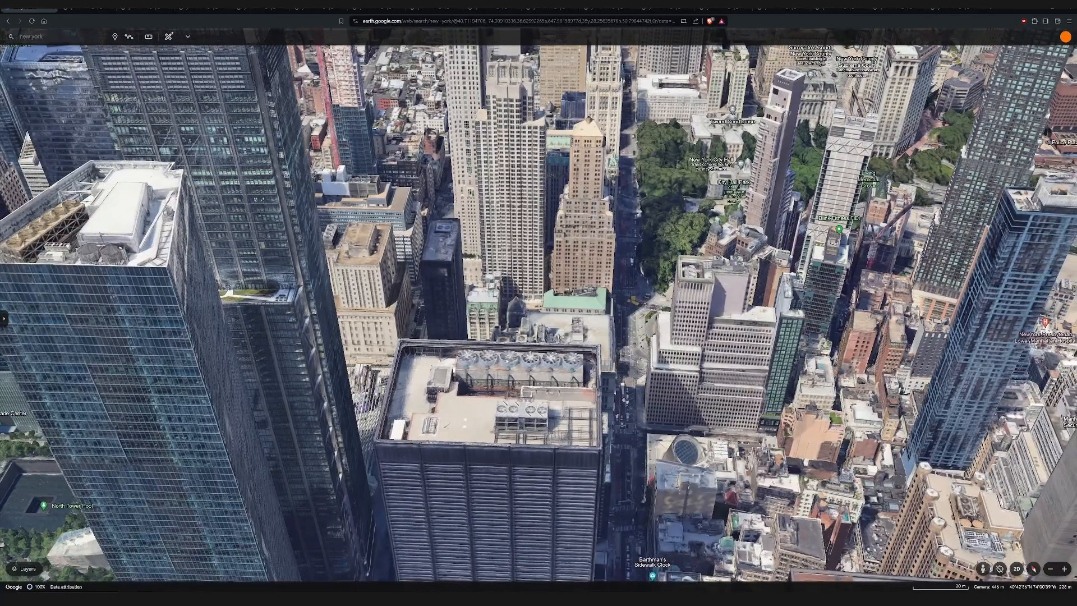
Examine the recessed fan units and white housings on the roof of the neighbouring glass tower
{"action": "middle_click_drag", "start_coordinate": [333, 334], "coordinate": [414, 302]}
{"action": "left_click_drag", "start_coordinate": [415, 302], "coordinate": [653, 418]}
{"action": "scroll", "coordinate": [585, 372], "scroll_direction": "up", "scroll_amount": 3}
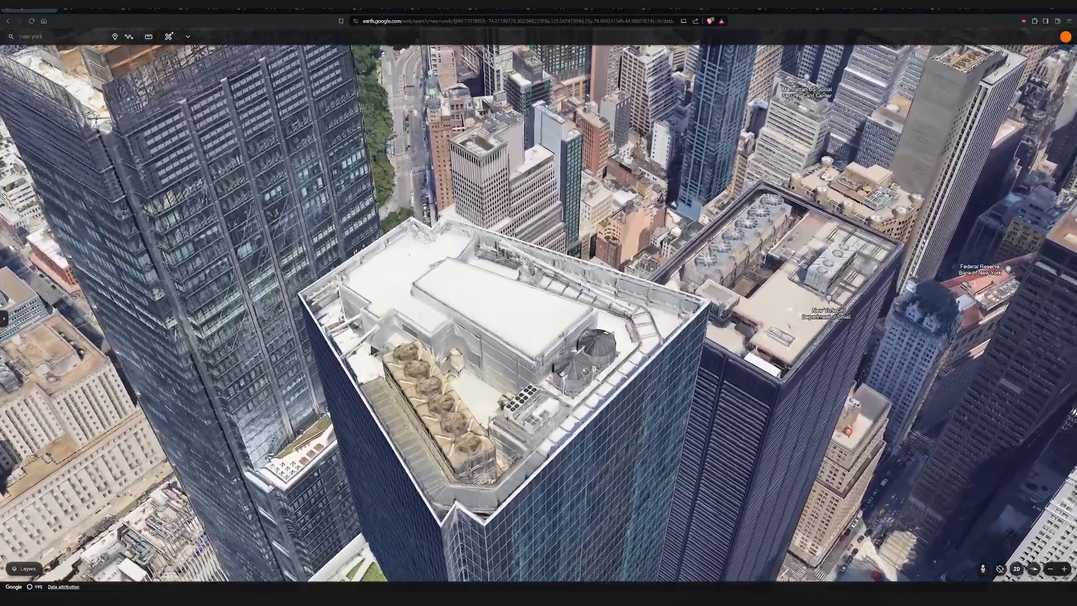
{"action": "middle_click_drag", "start_coordinate": [585, 372], "coordinate": [581, 414]}
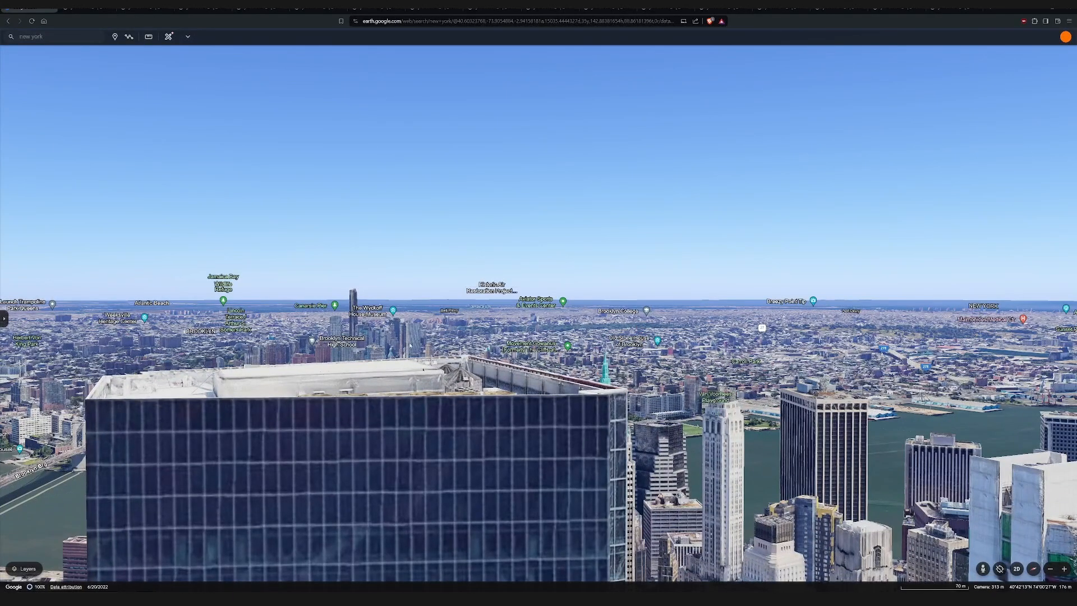
Examine how much of the glass tower's rooftop is visible from eye level compared with its plain facade
{"action": "scroll", "coordinate": [585, 371], "scroll_direction": "up", "scroll_amount": 1}
{"action": "scroll", "coordinate": [585, 371], "scroll_direction": "down", "scroll_amount": 2}
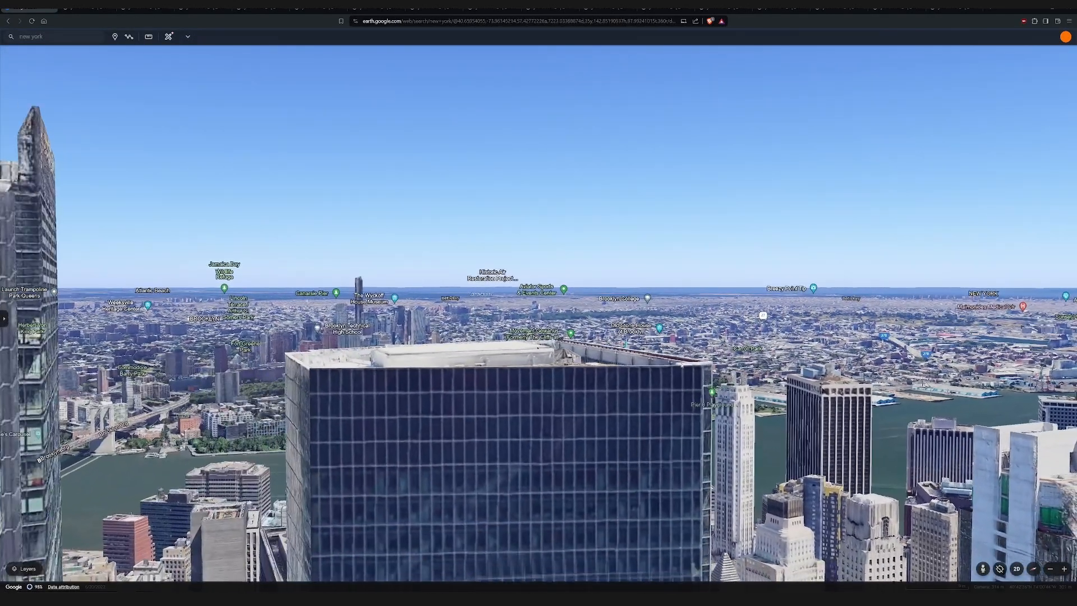
{"action": "scroll", "coordinate": [585, 372], "scroll_direction": "up", "scroll_amount": 1}
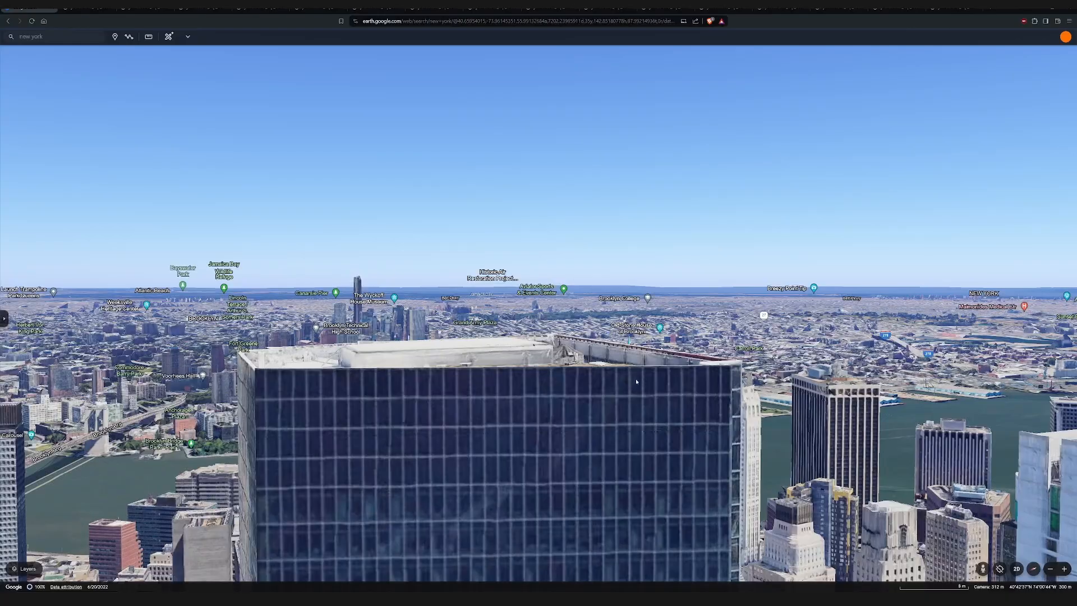
{"action": "scroll", "coordinate": [617, 367], "scroll_direction": "down", "scroll_amount": 2}
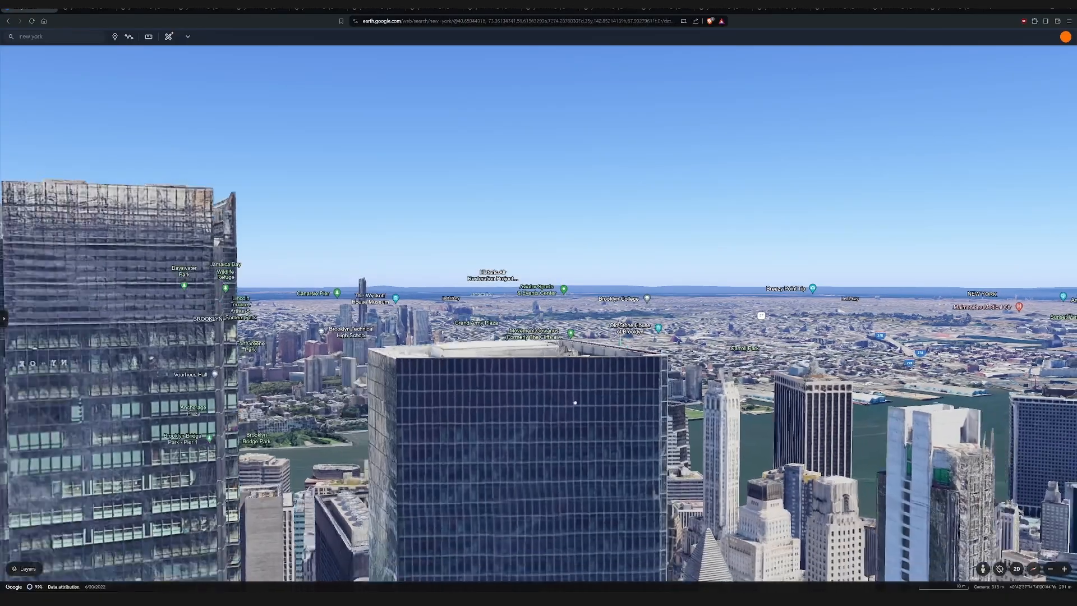
{"action": "scroll", "coordinate": [610, 370], "scroll_direction": "down", "scroll_amount": 2}
{"action": "scroll", "coordinate": [599, 403], "scroll_direction": "up", "scroll_amount": 4}
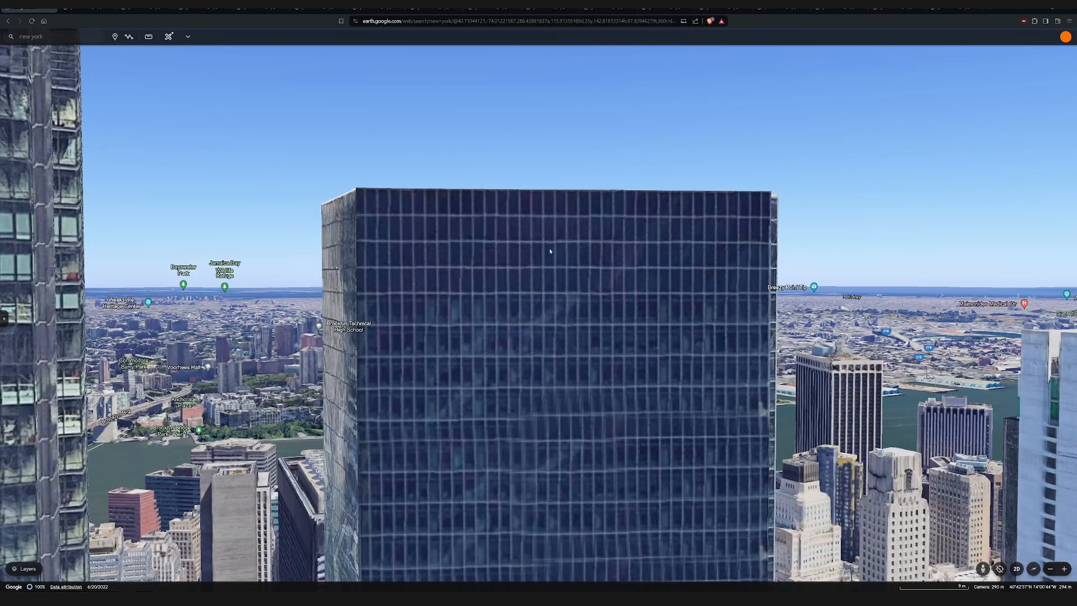
{"action": "scroll", "coordinate": [492, 212], "scroll_direction": "down", "scroll_amount": 3}
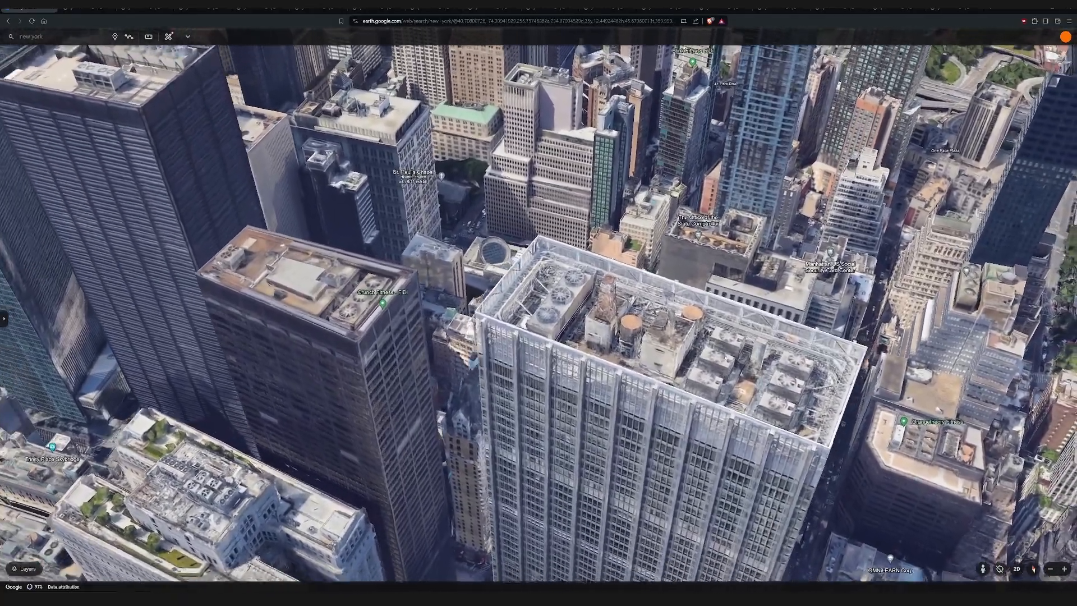
Examine the machinery on the white-framed office tower's roof and the small vents on the waterfront apartment block's roof
{"action": "middle_click_drag", "start_coordinate": [725, 358], "coordinate": [806, 360]}
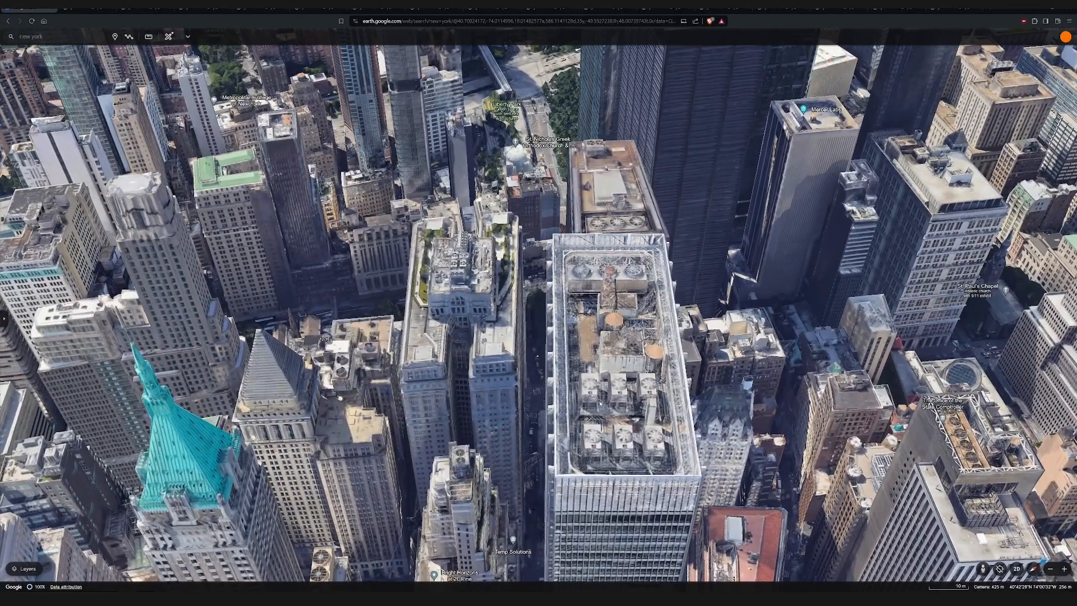
{"action": "scroll", "coordinate": [634, 354], "scroll_direction": "up", "scroll_amount": 4}
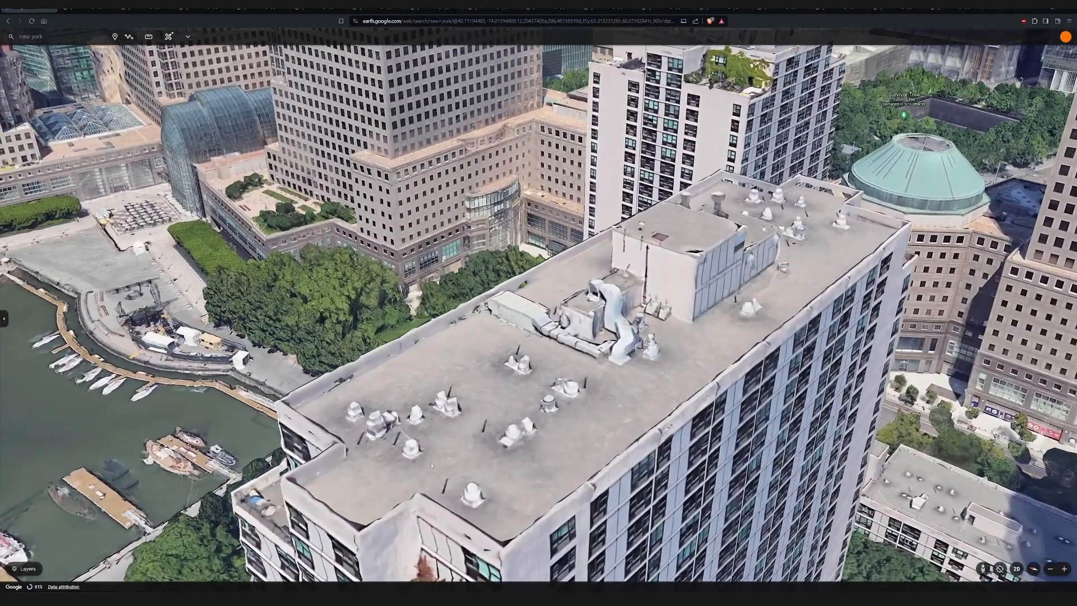
{"action": "mouse_move", "coordinate": [538, 314]}
{"action": "left_mouse_down"}
{"action": "mouse_move", "coordinate": [612, 350]}
{"action": "mouse_move", "coordinate": [622, 336]}
{"action": "mouse_move", "coordinate": [549, 309]}
{"action": "left_mouse_up"}
{"action": "scroll", "coordinate": [583, 336], "scroll_direction": "up", "scroll_amount": 2}
{"action": "middle_click_drag", "start_coordinate": [550, 308], "coordinate": [557, 312]}
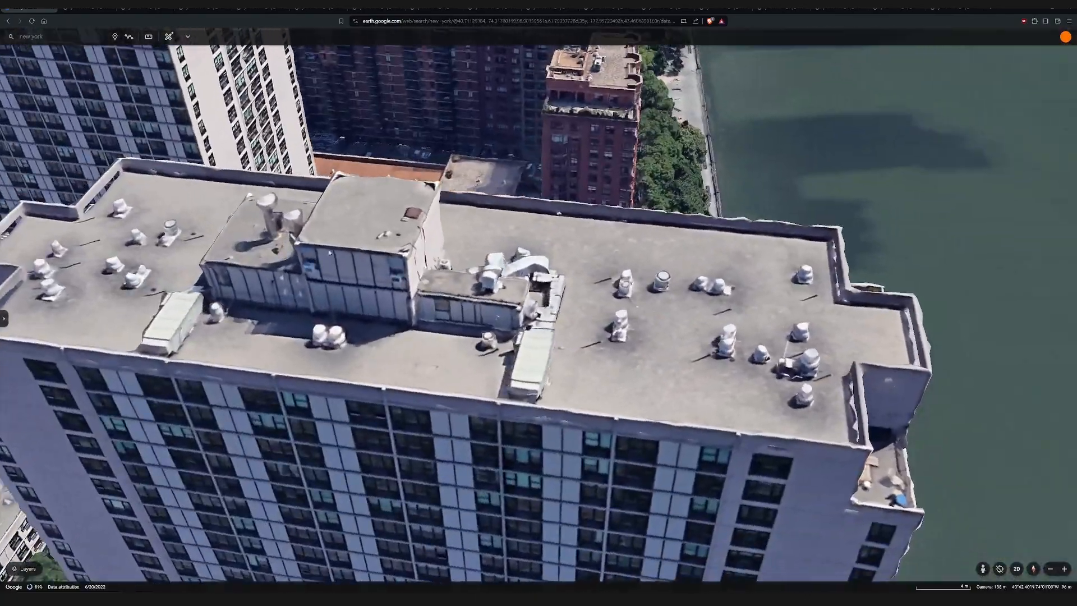
{"action": "scroll", "coordinate": [600, 350], "scroll_direction": "down", "scroll_amount": 3}
{"action": "scroll", "coordinate": [574, 324], "scroll_direction": "up", "scroll_amount": 2}
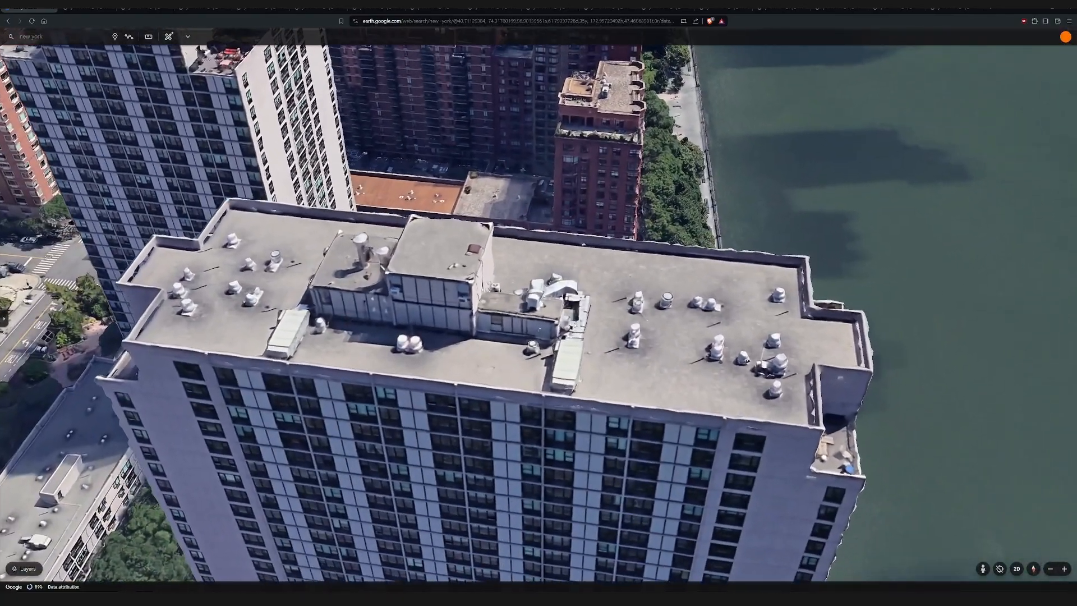
{"action": "scroll", "coordinate": [534, 299], "scroll_direction": "down", "scroll_amount": 3}
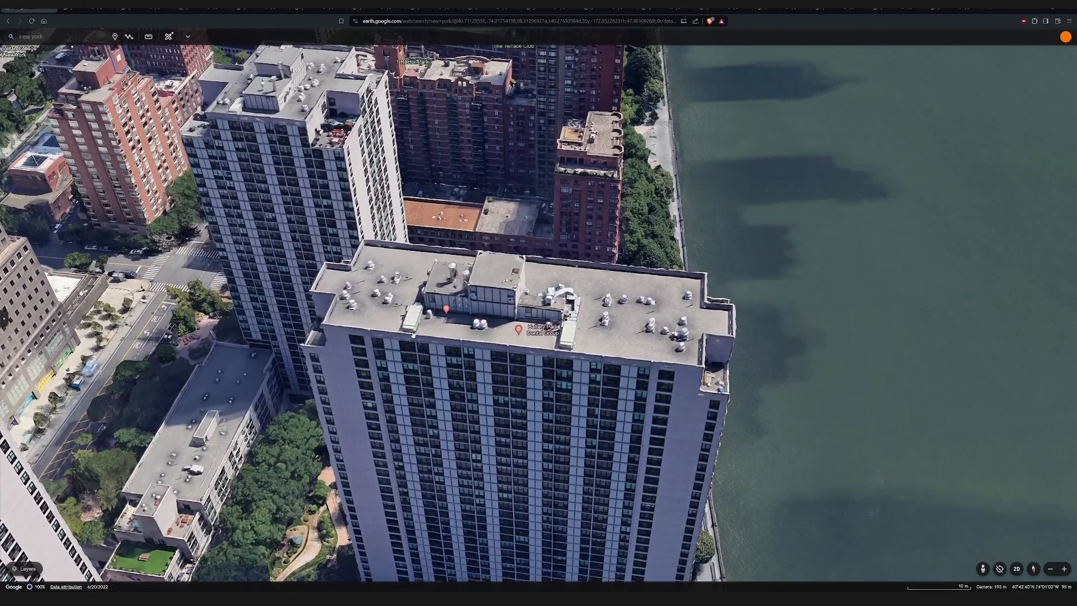
Compare the waterfront apartment block's roof details with those of the similar residential towers around it
{"action": "middle_click_drag", "start_coordinate": [413, 334], "coordinate": [401, 287]}
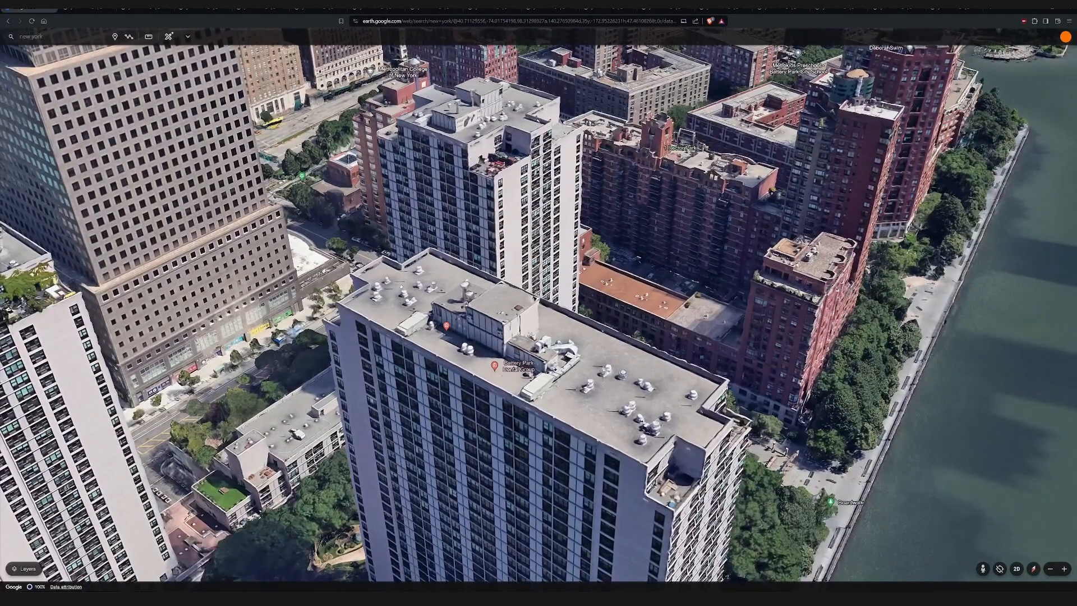
{"action": "left_click_drag", "start_coordinate": [401, 287], "coordinate": [634, 389]}
{"action": "scroll", "coordinate": [629, 275], "scroll_direction": "up", "scroll_amount": 2}
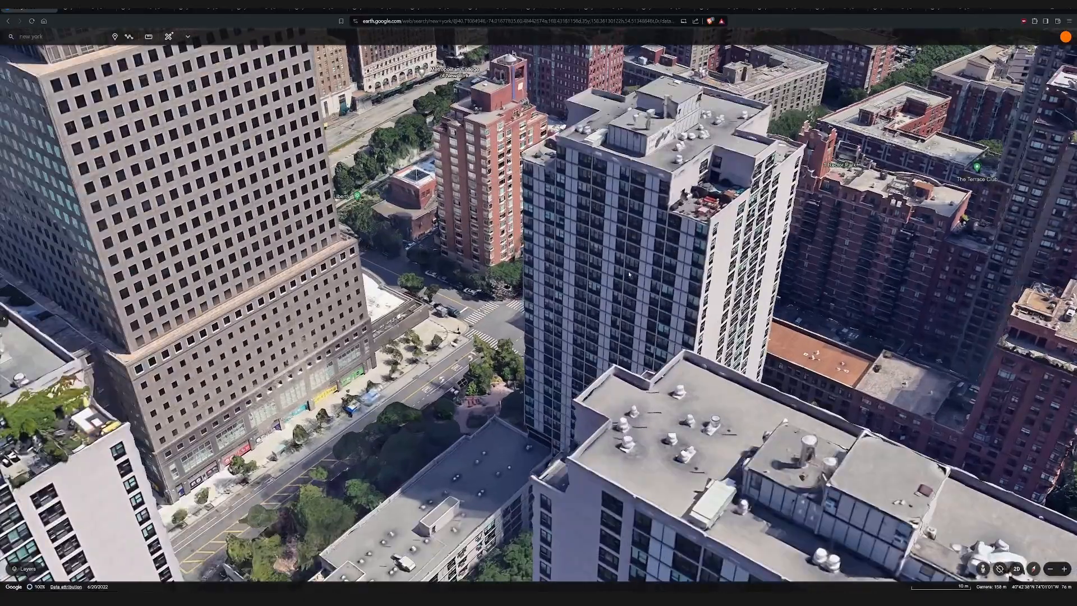
{"action": "scroll", "coordinate": [629, 275], "scroll_direction": "down", "scroll_amount": 3}
{"action": "middle_click_drag", "start_coordinate": [629, 275], "coordinate": [746, 359]}
{"action": "scroll", "coordinate": [752, 381], "scroll_direction": "up", "scroll_amount": 1}
{"action": "left_click_drag", "start_coordinate": [771, 393], "coordinate": [685, 405]}
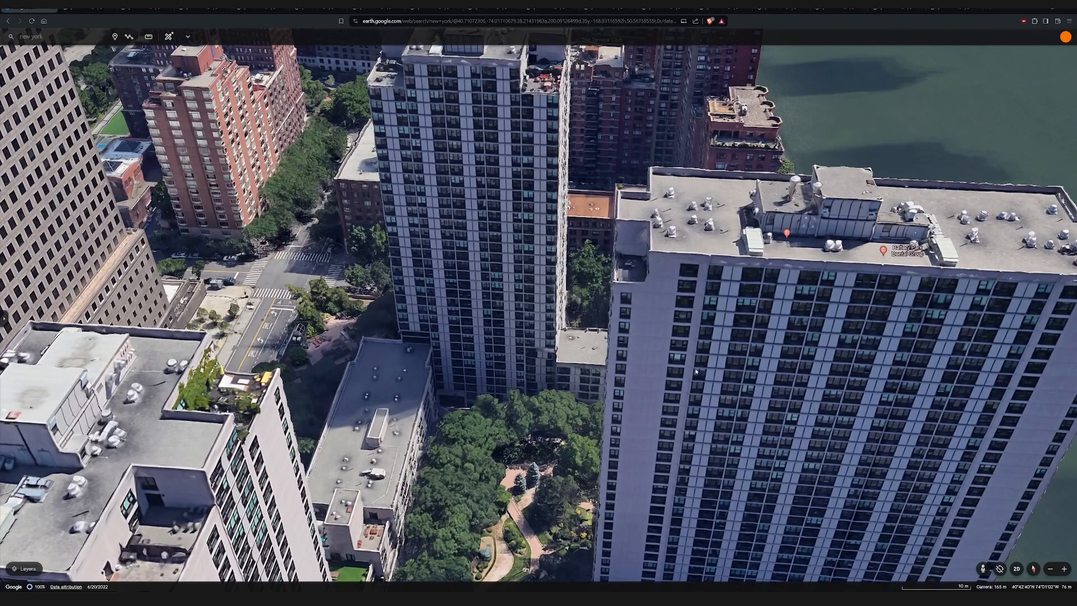
Examine the stepped roof, vents and furnished terrace at the top of the neighbouring white apartment tower
{"action": "middle_click_drag", "start_coordinate": [789, 348], "coordinate": [807, 376]}
{"action": "left_click_drag", "start_coordinate": [808, 376], "coordinate": [616, 387]}
{"action": "middle_click_drag", "start_coordinate": [665, 359], "coordinate": [611, 280]}
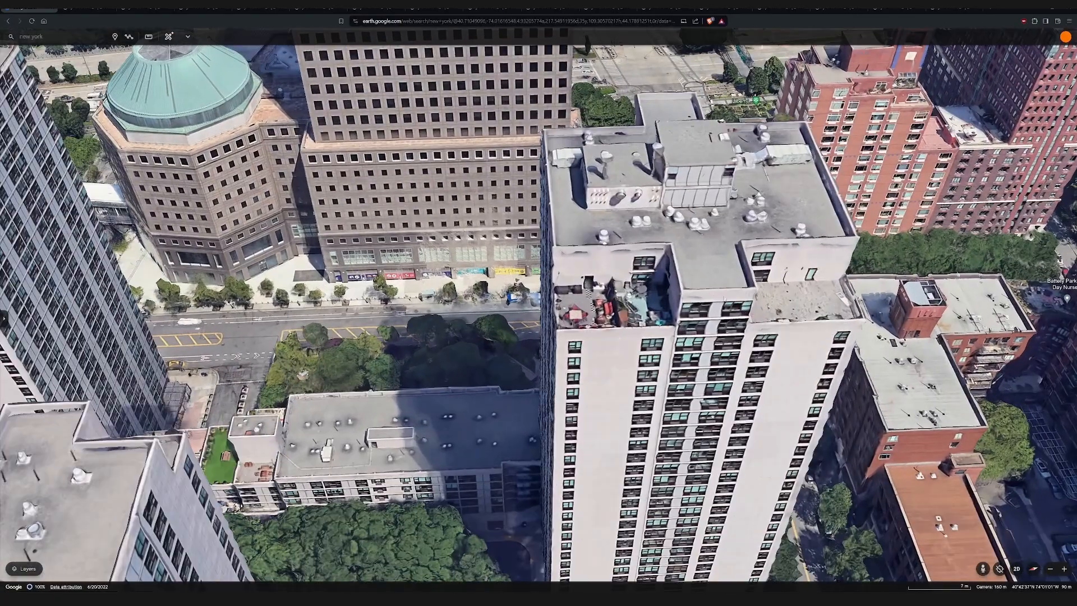
{"action": "left_click_drag", "start_coordinate": [725, 299], "coordinate": [637, 372]}
{"action": "scroll", "coordinate": [614, 451], "scroll_direction": "up", "scroll_amount": 2}
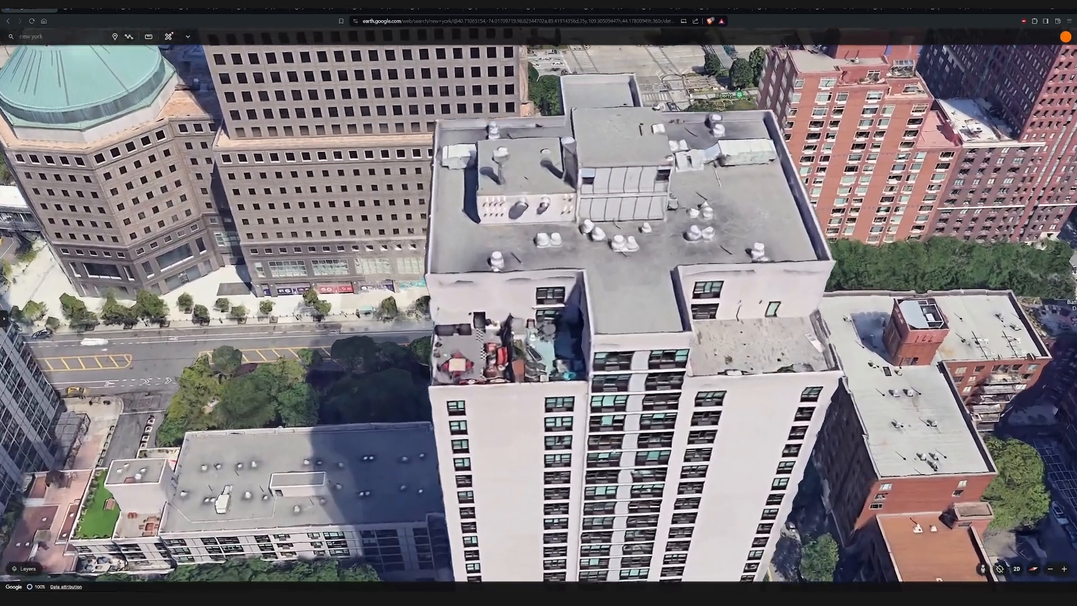
Examine the planted roof garden and rooftop structures on the beige apartment building among the downtown towers
{"action": "scroll", "coordinate": [614, 451], "scroll_direction": "down", "scroll_amount": 5}
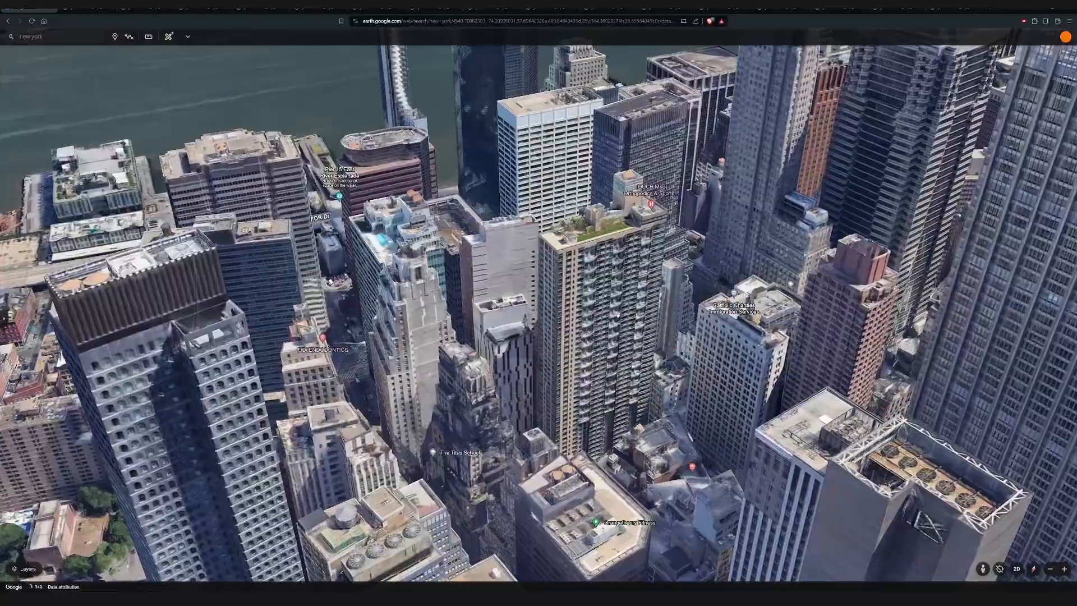
{"action": "scroll", "coordinate": [547, 341], "scroll_direction": "up", "scroll_amount": 5}
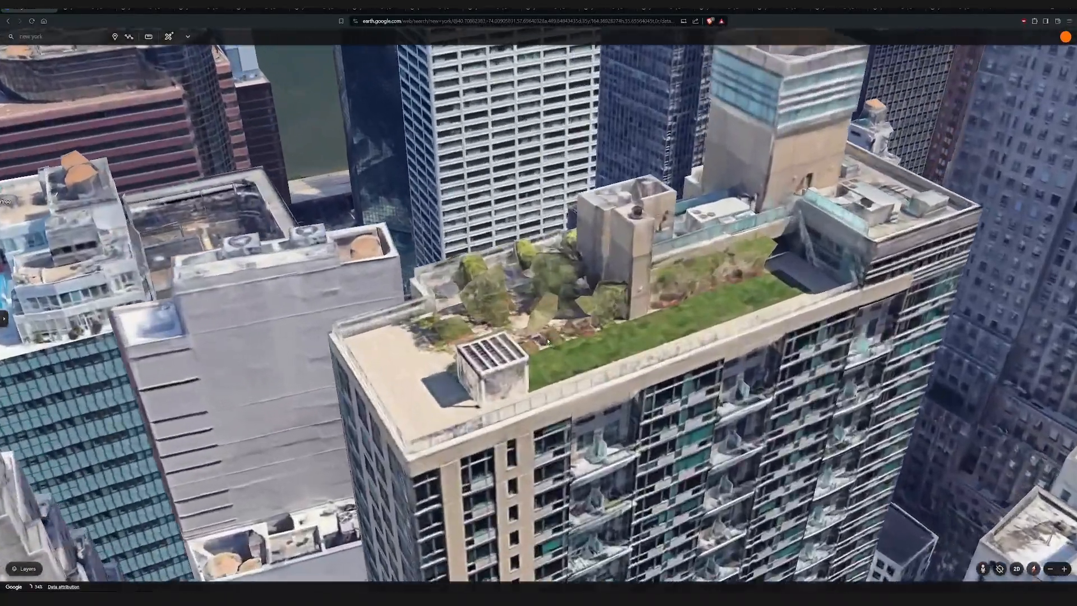
{"action": "scroll", "coordinate": [547, 341], "scroll_direction": "up", "scroll_amount": 2}
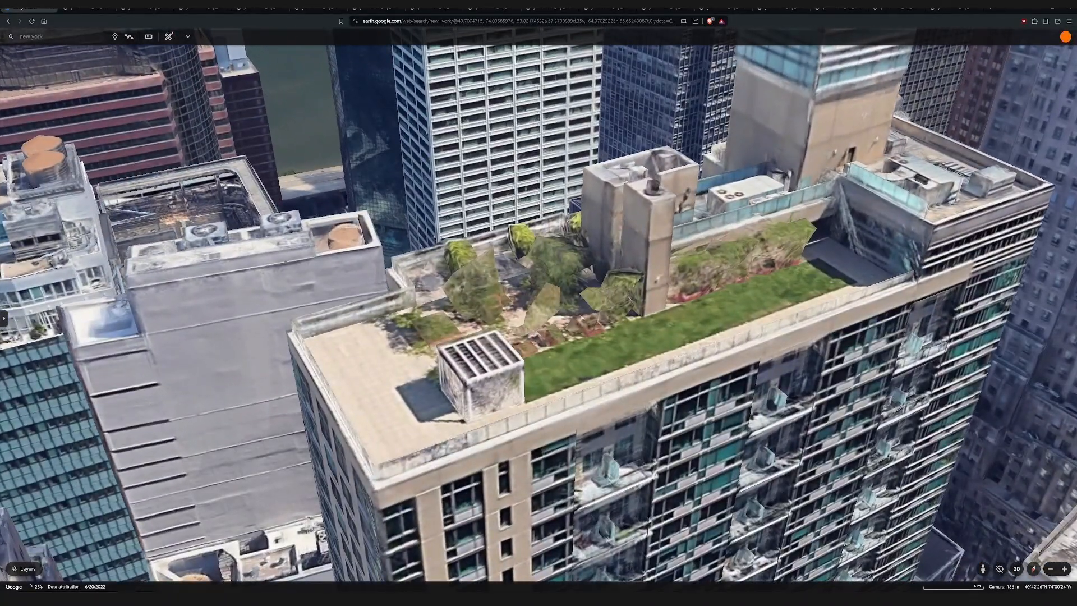
Examine the slatted vent box, lawn strip and chimney-like service blocks on the beige apartment building's roof
{"action": "scroll", "coordinate": [849, 302], "scroll_direction": "up", "scroll_amount": 2}
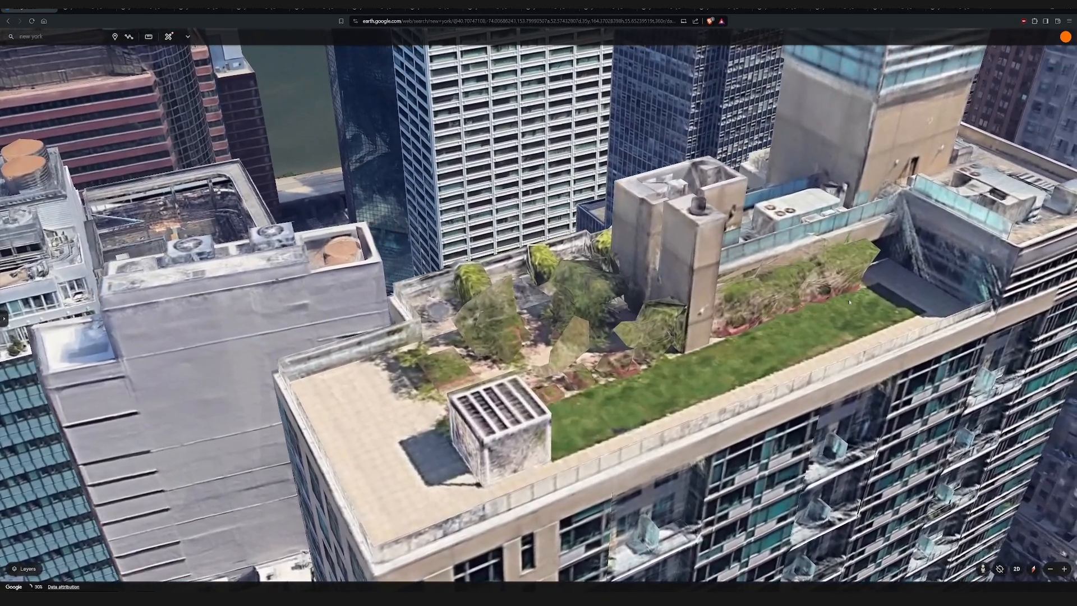
{"action": "scroll", "coordinate": [585, 338], "scroll_direction": "down", "scroll_amount": 2}
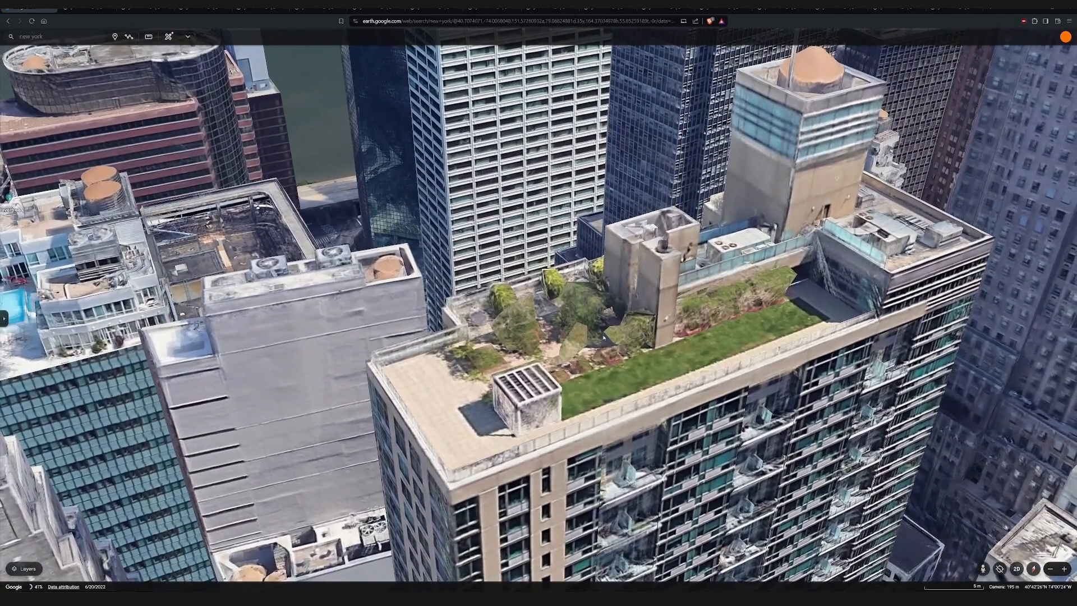
{"action": "scroll", "coordinate": [604, 337], "scroll_direction": "down", "scroll_amount": 2}
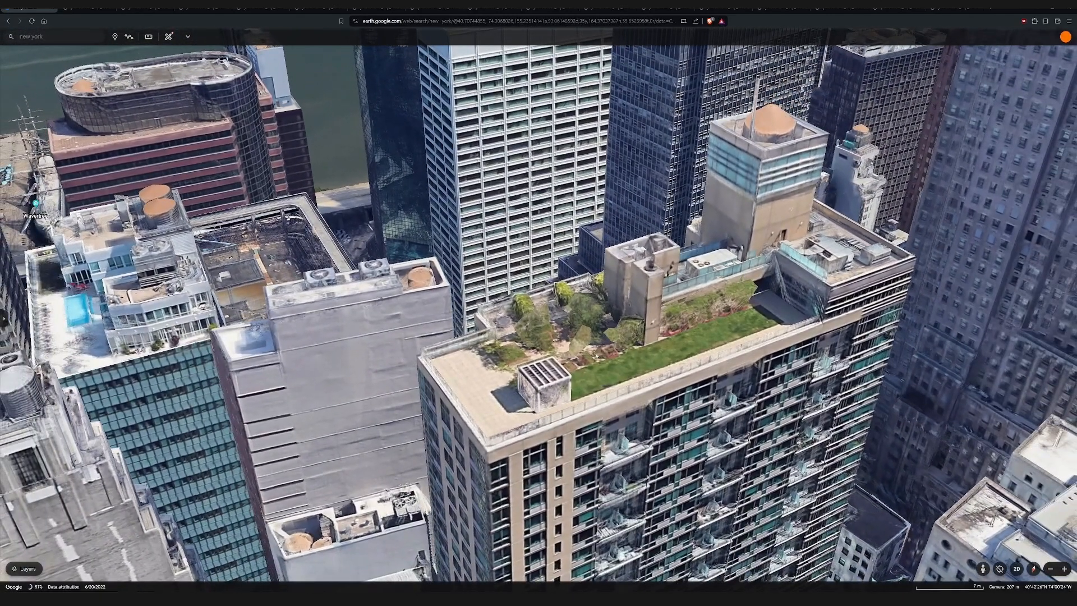
Examine the beige apartment building's roof from the opposite side, covering the tank-topped tower, parapets, planting and paved corner
{"action": "middle_click_drag", "start_coordinate": [596, 357], "coordinate": [394, 313]}
{"action": "scroll", "coordinate": [418, 333], "scroll_direction": "up", "scroll_amount": 2}
{"action": "scroll", "coordinate": [398, 315], "scroll_direction": "down", "scroll_amount": 1}
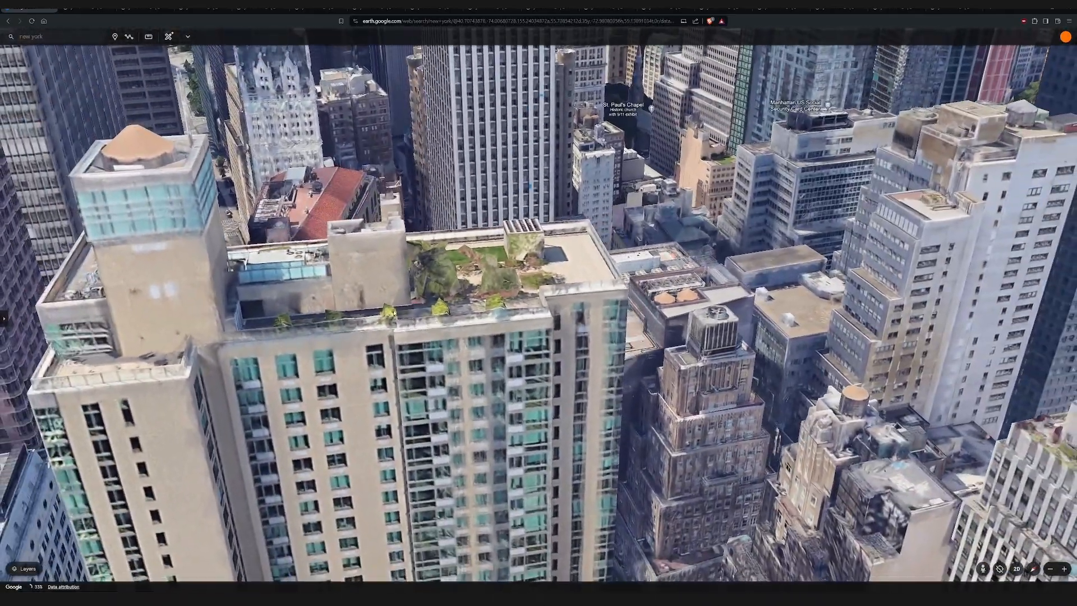
{"action": "left_click_drag", "start_coordinate": [394, 312], "coordinate": [557, 350]}
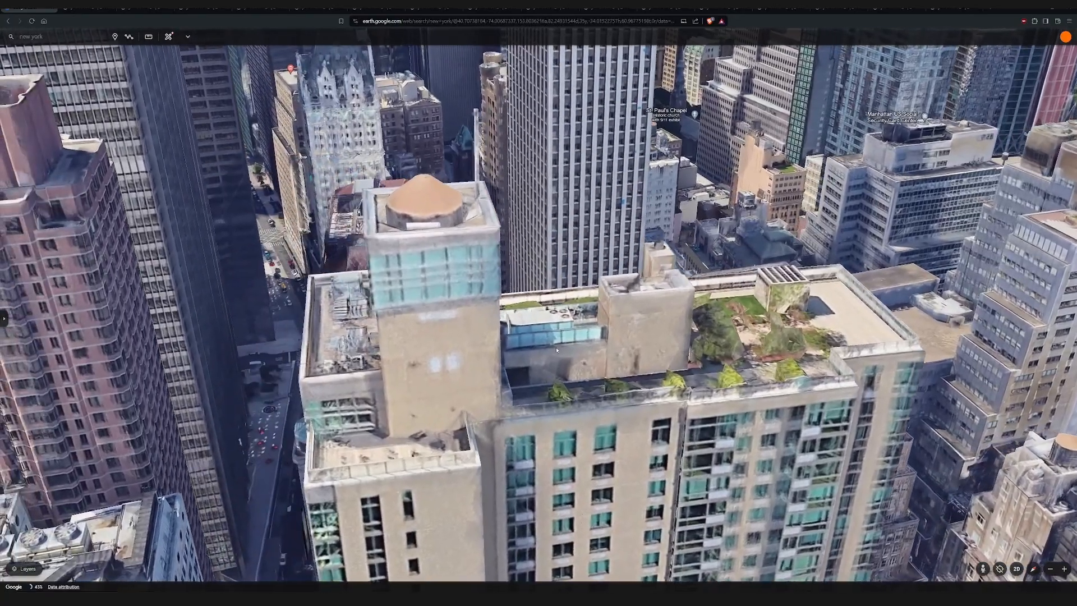
{"action": "left_click_drag", "start_coordinate": [447, 347], "coordinate": [606, 328]}
{"action": "left_click_drag", "start_coordinate": [777, 325], "coordinate": [518, 370]}
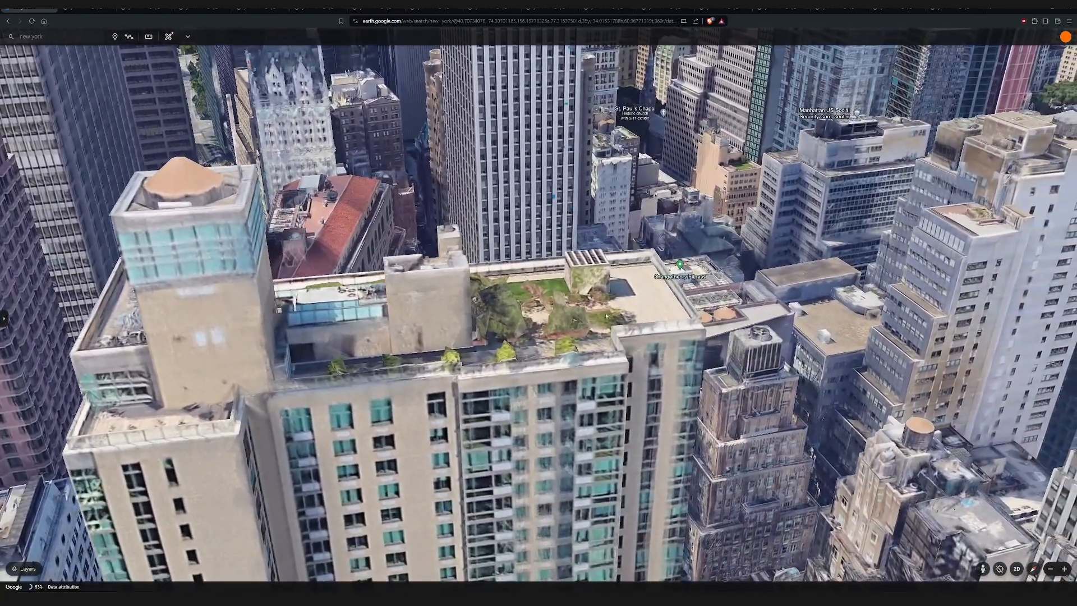
{"action": "scroll", "coordinate": [617, 338], "scroll_direction": "up", "scroll_amount": 5}
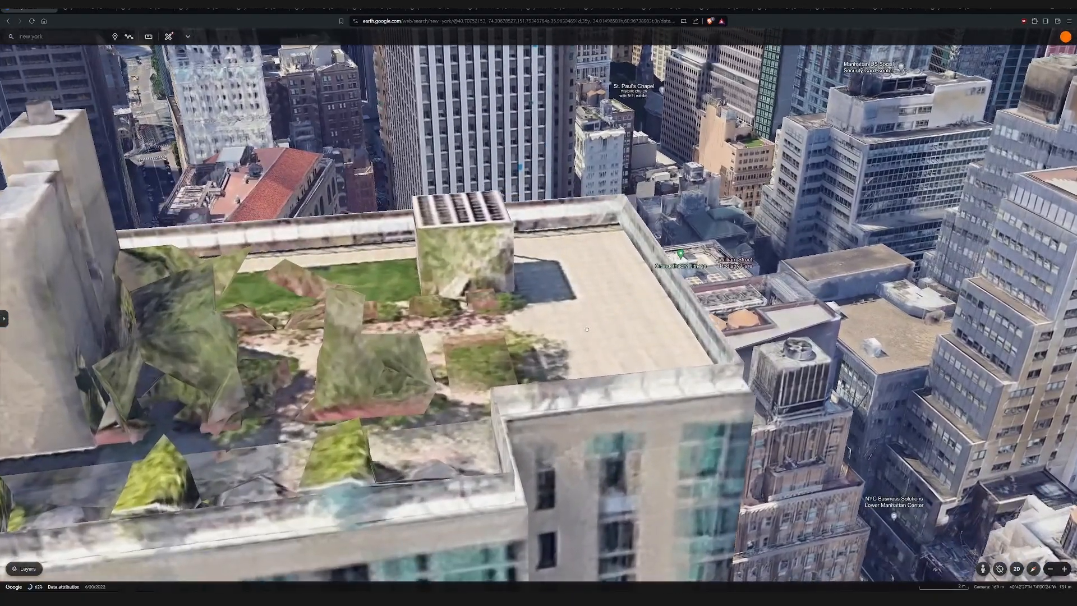
{"action": "middle_click_drag", "start_coordinate": [586, 329], "coordinate": [590, 288]}
Compare the neighbouring lower roofs, including the cut-corner building's cooling equipment and the fan unit atop the stepped brown tower
{"action": "scroll", "coordinate": [590, 289], "scroll_direction": "down", "scroll_amount": 5}
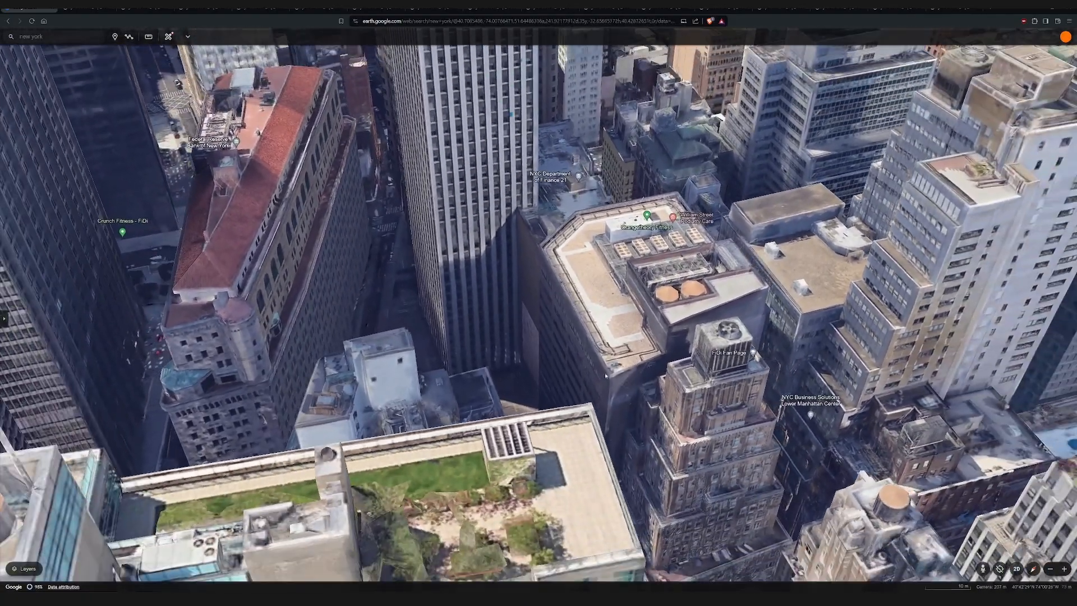
{"action": "scroll", "coordinate": [609, 374], "scroll_direction": "up", "scroll_amount": 3}
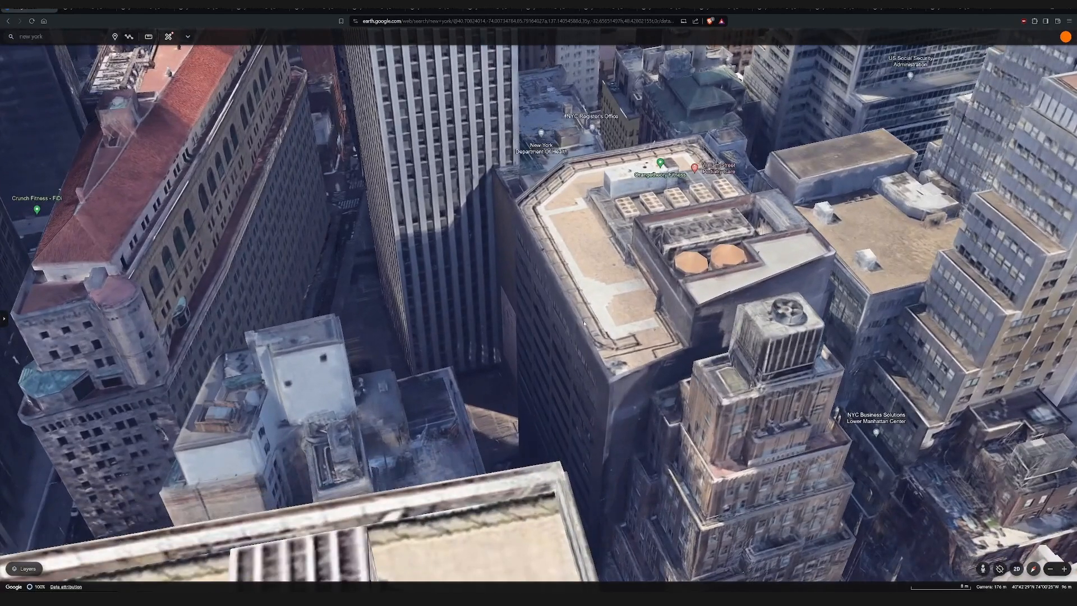
{"action": "scroll", "coordinate": [459, 381], "scroll_direction": "down", "scroll_amount": 3}
{"action": "left_click_drag", "start_coordinate": [523, 362], "coordinate": [495, 372]}
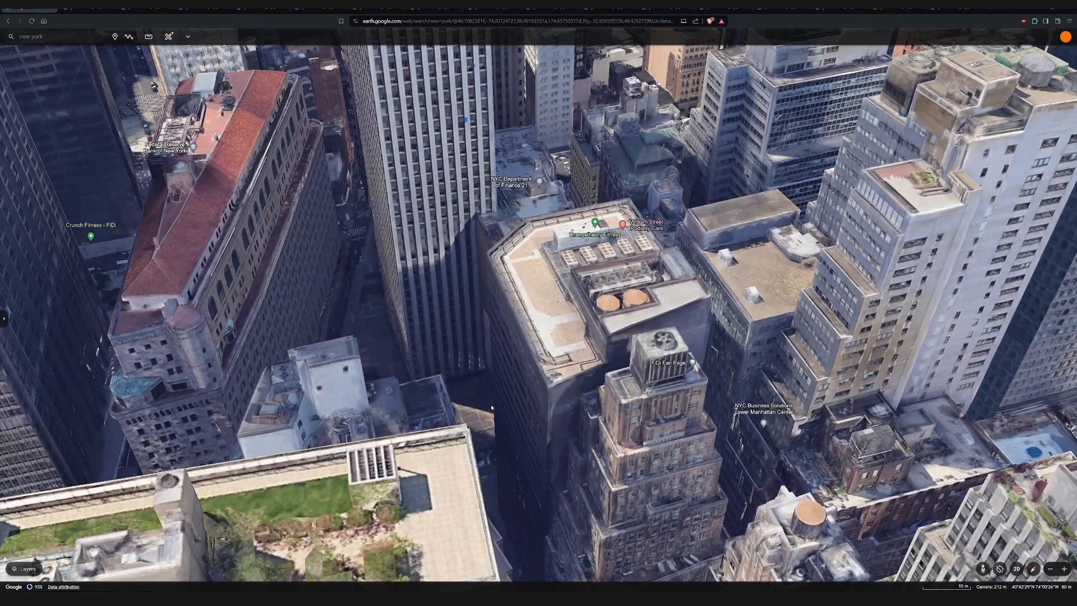
{"action": "scroll", "coordinate": [491, 407], "scroll_direction": "up", "scroll_amount": 3}
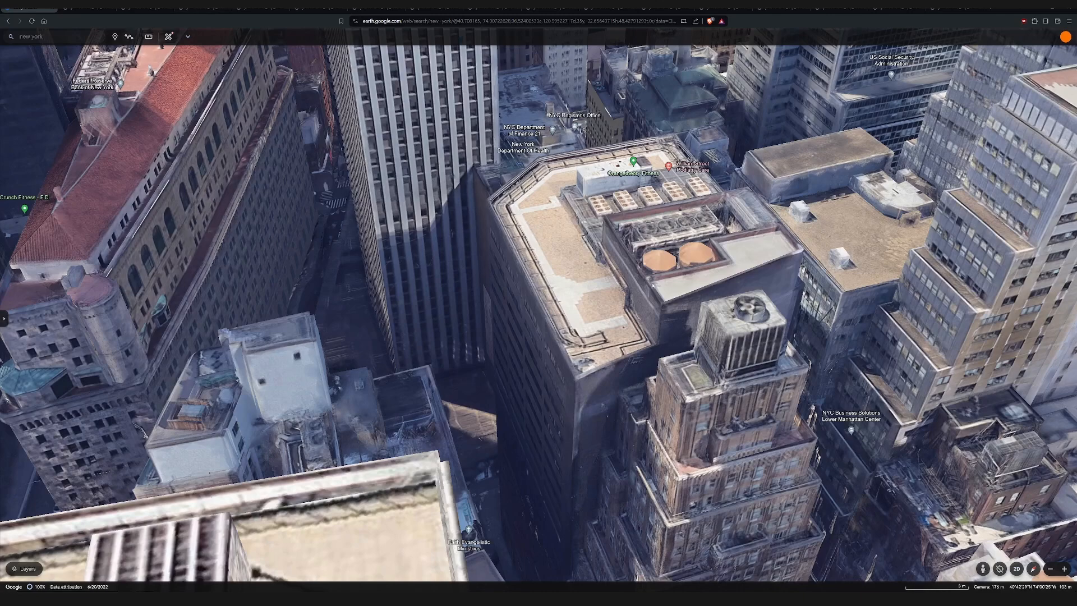
{"action": "scroll", "coordinate": [652, 284], "scroll_direction": "down", "scroll_amount": 3}
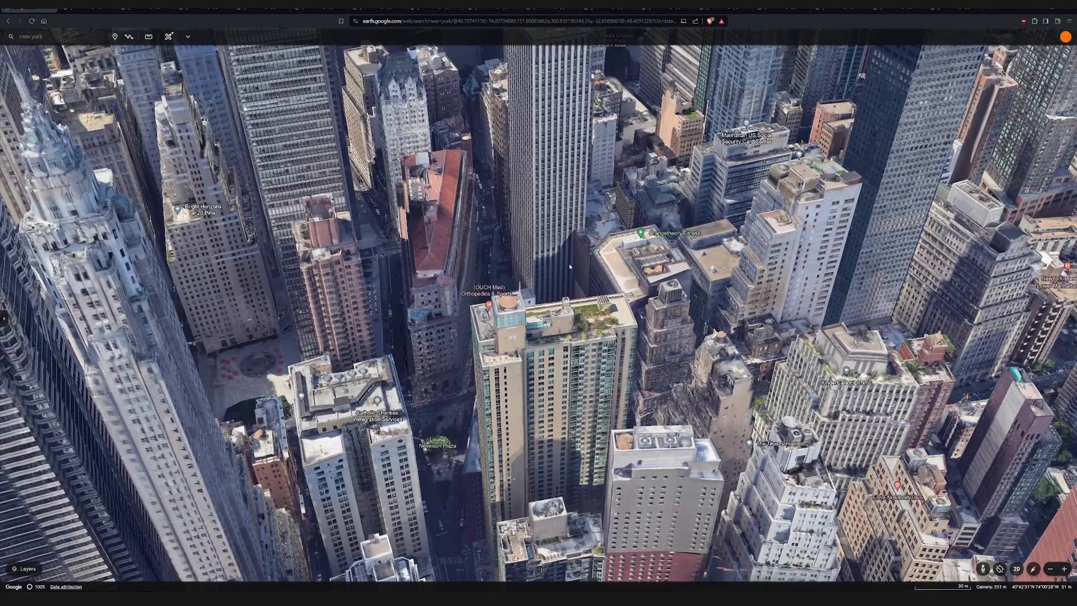
Find the brown cut-corner office tower among the downtown towers near The Battery and examine its rooftop machinery
{"action": "scroll", "coordinate": [570, 267], "scroll_direction": "down", "scroll_amount": 4}
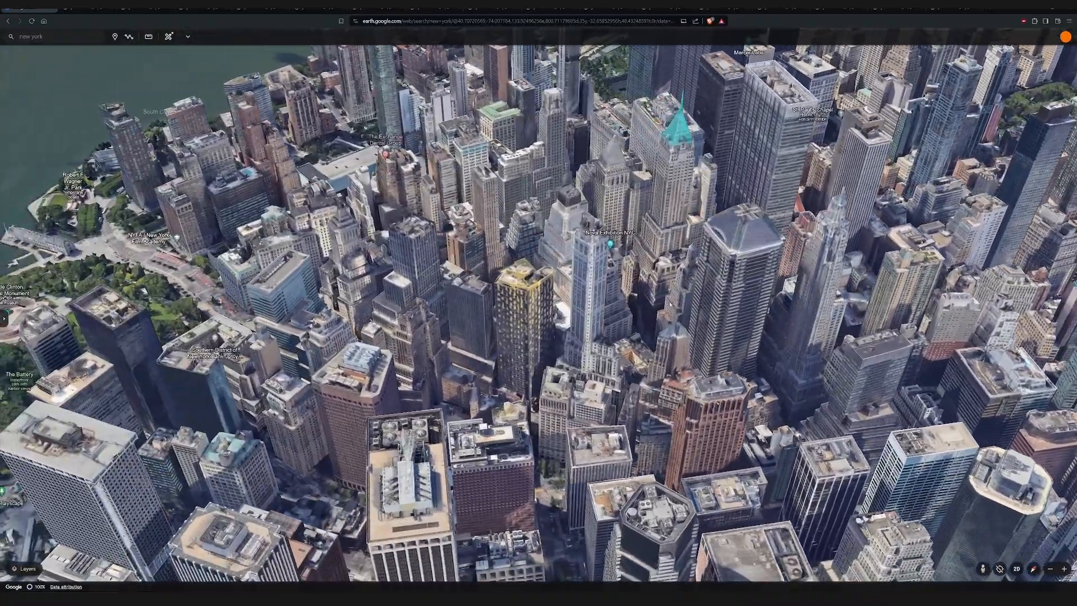
{"action": "scroll", "coordinate": [489, 300], "scroll_direction": "up", "scroll_amount": 5}
{"action": "left_click_drag", "start_coordinate": [489, 300], "coordinate": [614, 154]}
{"action": "left_click_drag", "start_coordinate": [433, 308], "coordinate": [652, 298]}
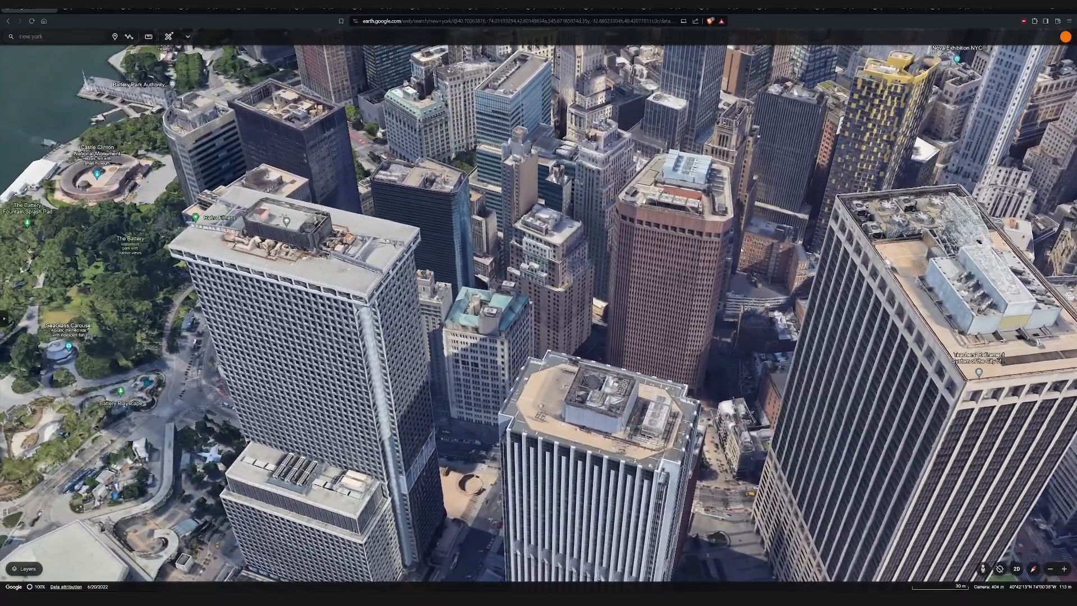
{"action": "left_click_drag", "start_coordinate": [737, 184], "coordinate": [708, 263]}
{"action": "scroll", "coordinate": [707, 263], "scroll_direction": "up", "scroll_amount": 2}
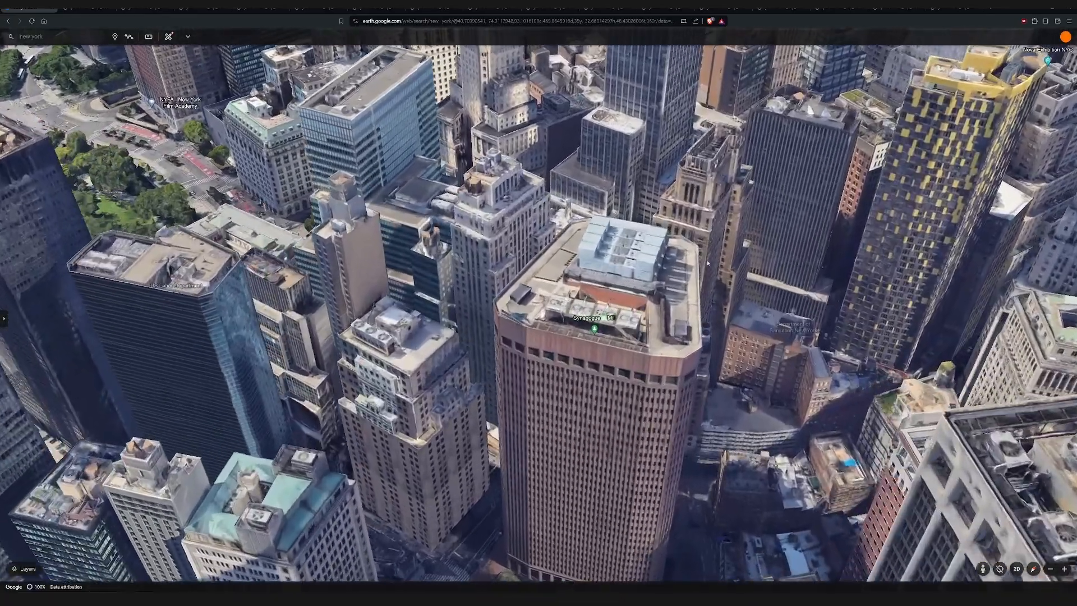
{"action": "scroll", "coordinate": [677, 275], "scroll_direction": "up", "scroll_amount": 2}
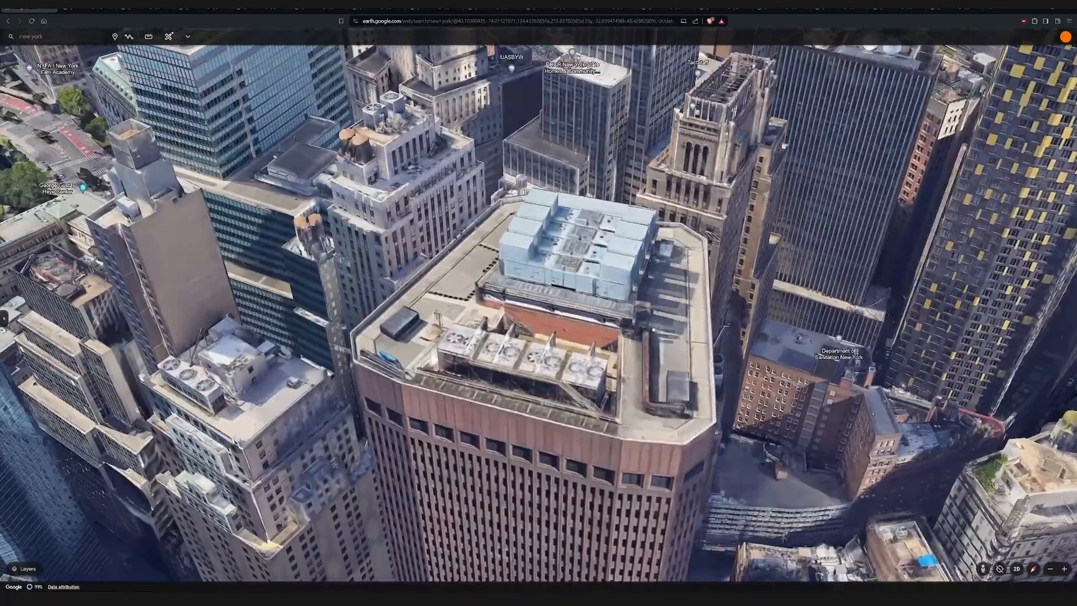
Examine the brown tower's pale blue rooftop units and row of fans from other sides, along with the surrounding roofs
{"action": "left_click_drag", "start_coordinate": [634, 296], "coordinate": [604, 307]}
{"action": "mouse_move", "coordinate": [603, 308]}
{"action": "middle_mouse_down"}
{"action": "mouse_move", "coordinate": [801, 338]}
{"action": "mouse_move", "coordinate": [987, 307]}
{"action": "middle_mouse_up"}
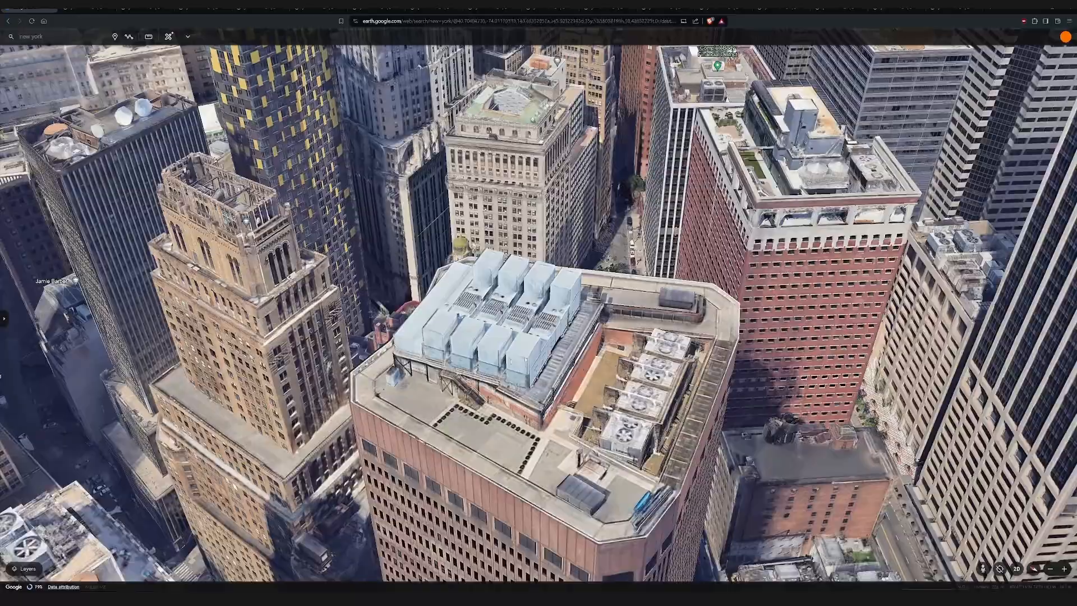
{"action": "scroll", "coordinate": [547, 306], "scroll_direction": "down", "scroll_amount": 2}
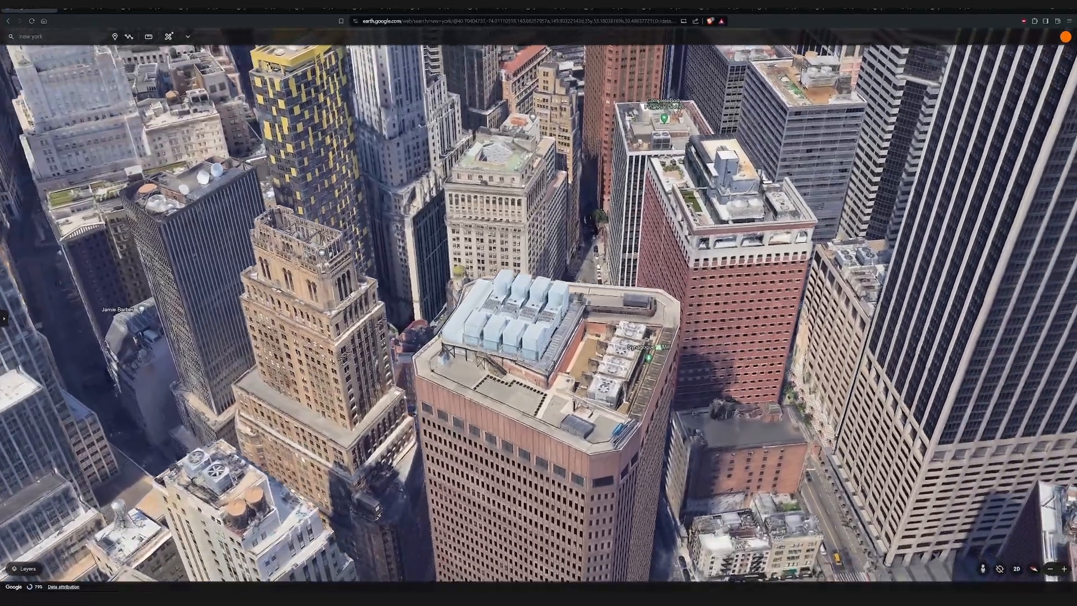
{"action": "middle_click_drag", "start_coordinate": [547, 305], "coordinate": [359, 330]}
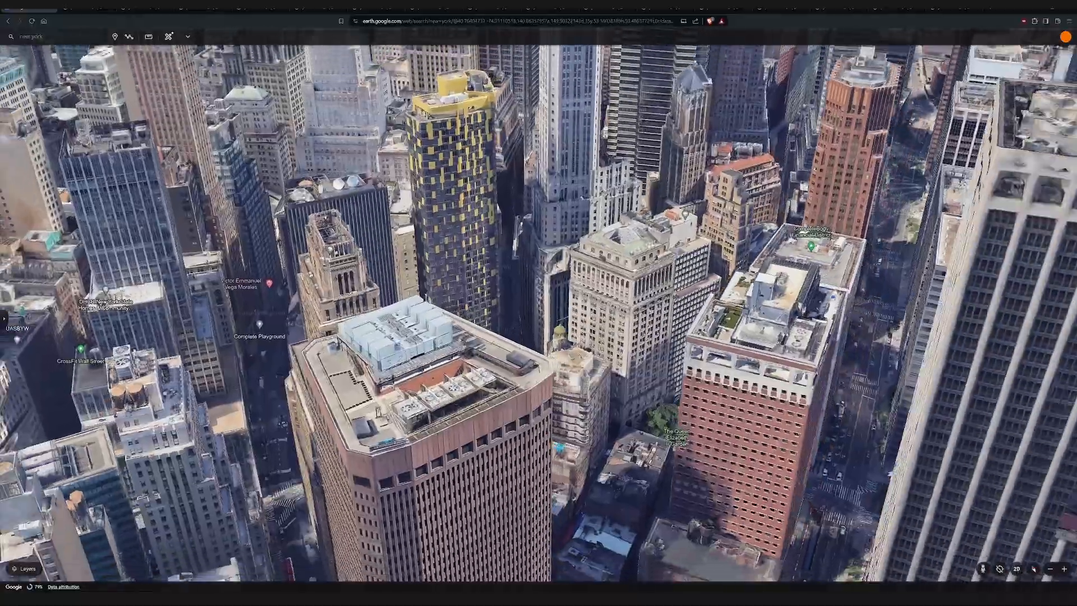
{"action": "left_click_drag", "start_coordinate": [168, 337], "coordinate": [423, 351]}
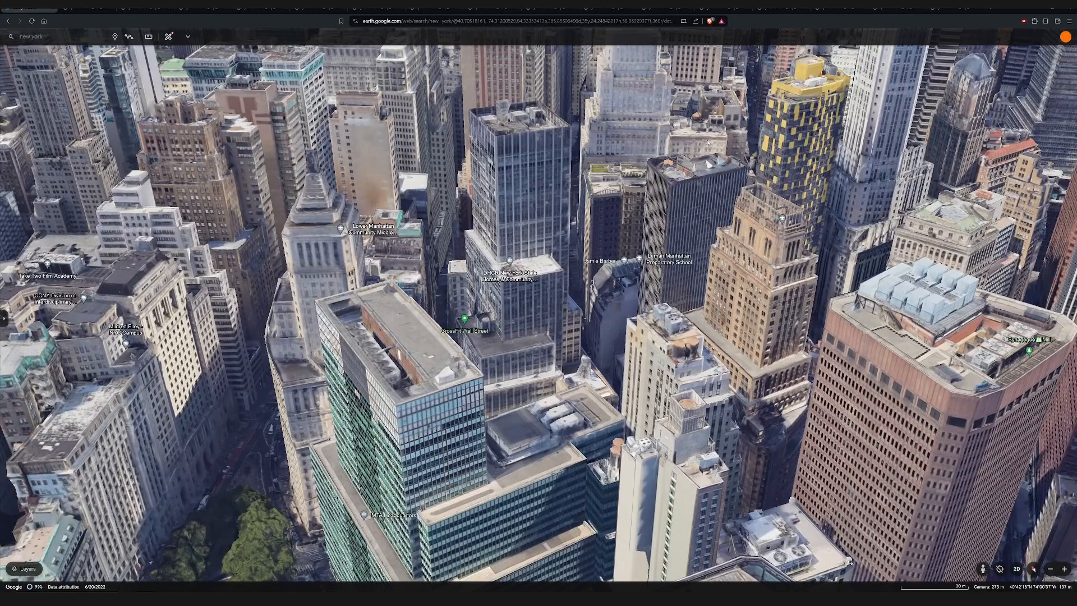
Switch to the skyscraper rooftop reference images and examine the air-conditioning units, pipes and raised grille structures in the first sheet
{"action": "key", "text": "ctrl+Tab"}
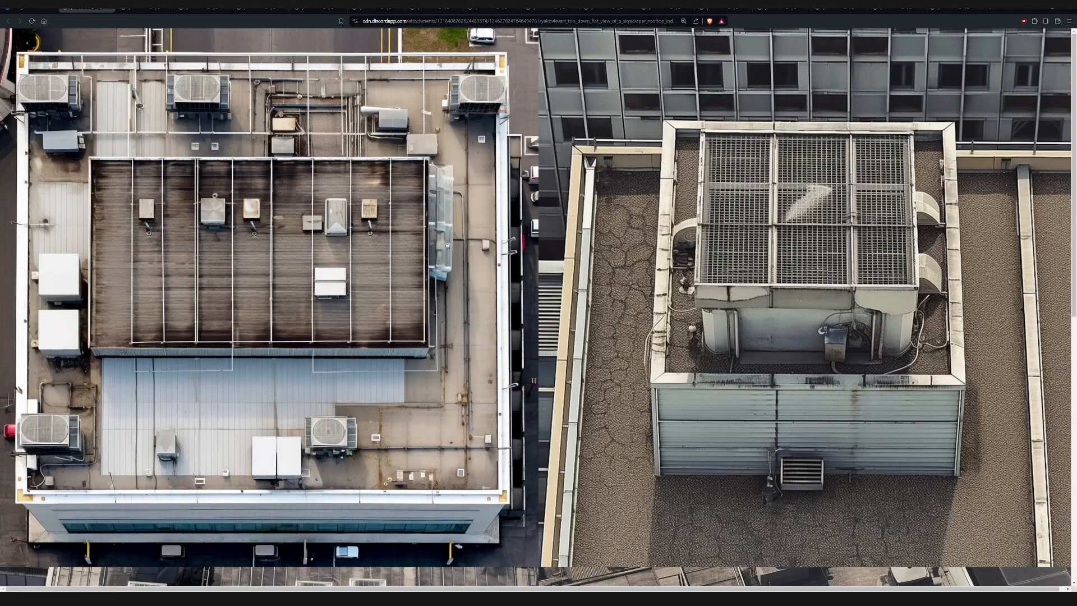
{"action": "scroll", "coordinate": [437, 243], "scroll_direction": "down", "scroll_amount": 2}
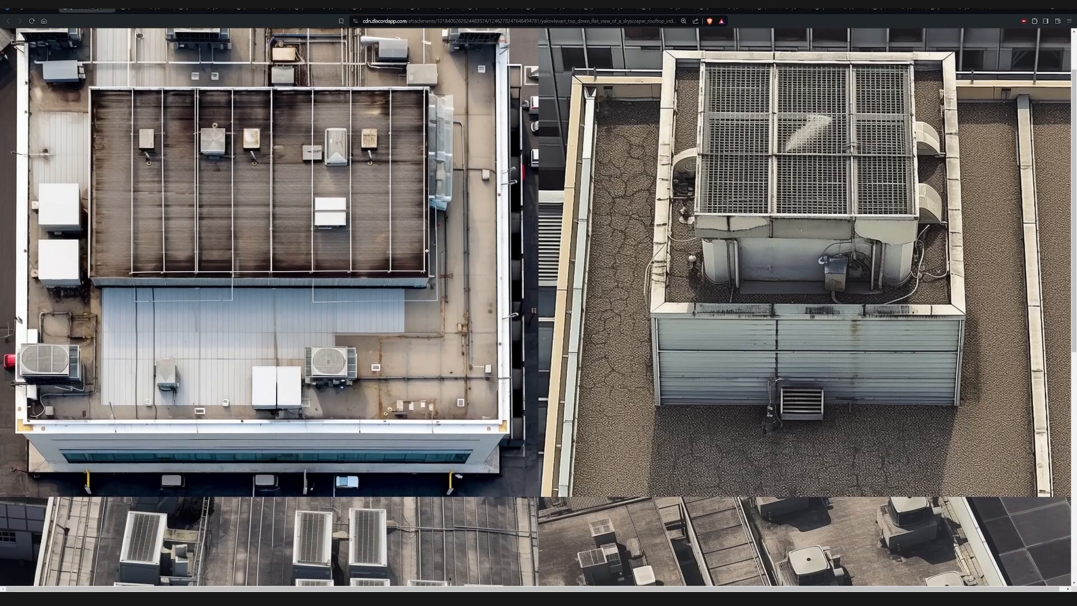
{"action": "scroll", "coordinate": [387, 254], "scroll_direction": "up", "scroll_amount": 2}
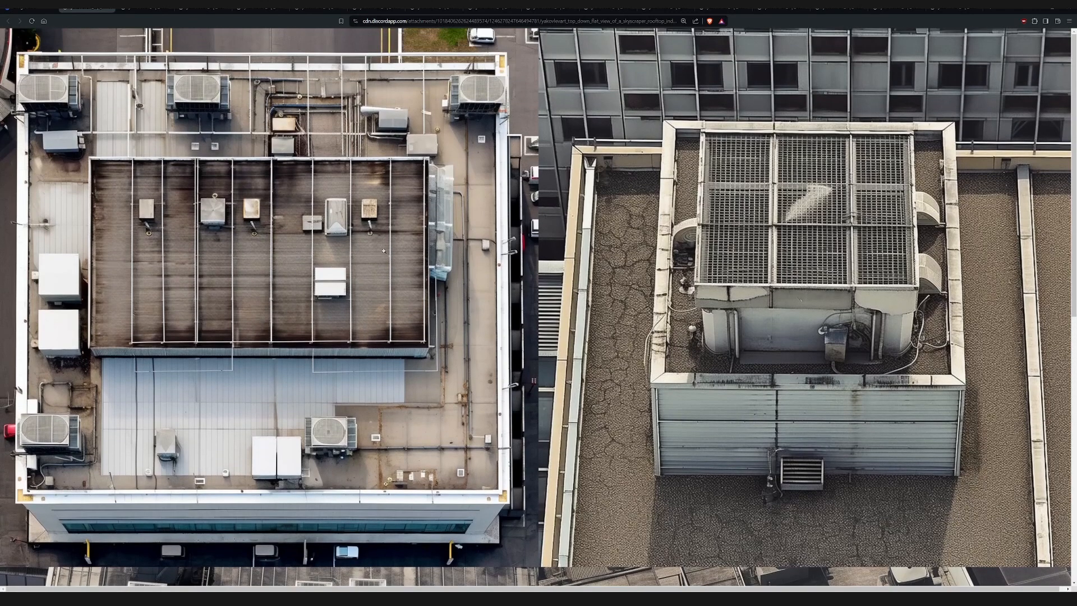
{"action": "scroll", "coordinate": [384, 250], "scroll_direction": "down", "scroll_amount": 8}
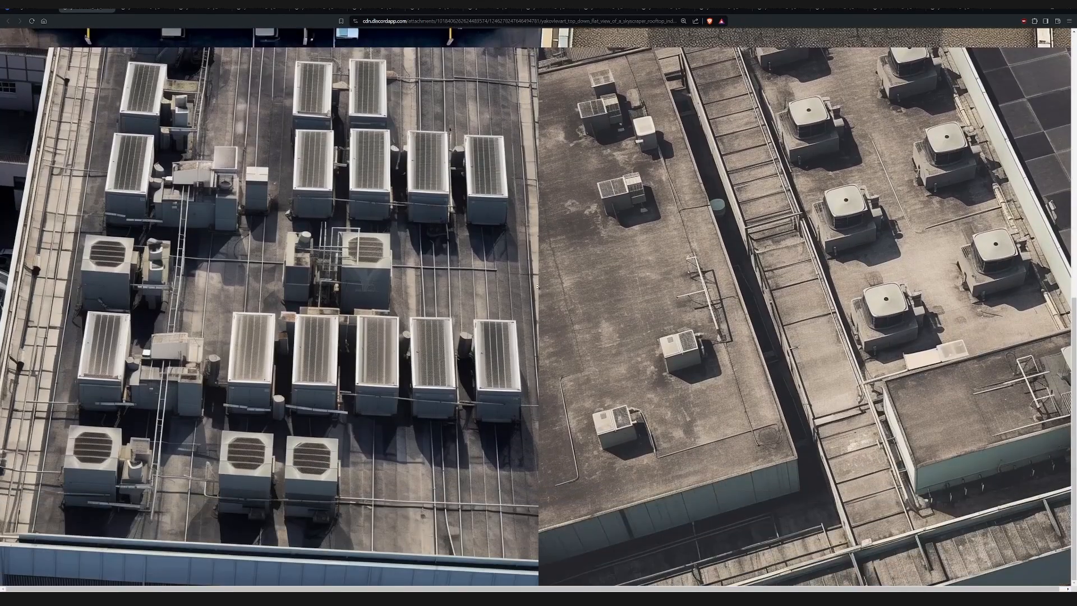
{"action": "scroll", "coordinate": [537, 286], "scroll_direction": "up", "scroll_amount": 8}
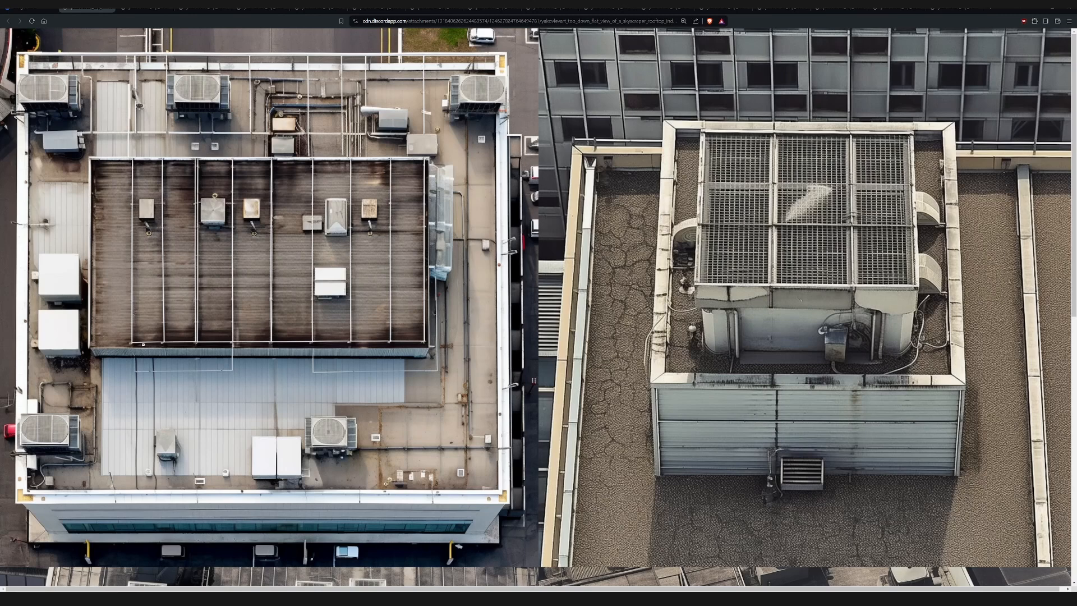
Compare the vent, pipe and central roof-panel layouts in the next two sheets of top-down rooftop reference images
{"action": "key", "text": "ctrl+Tab"}
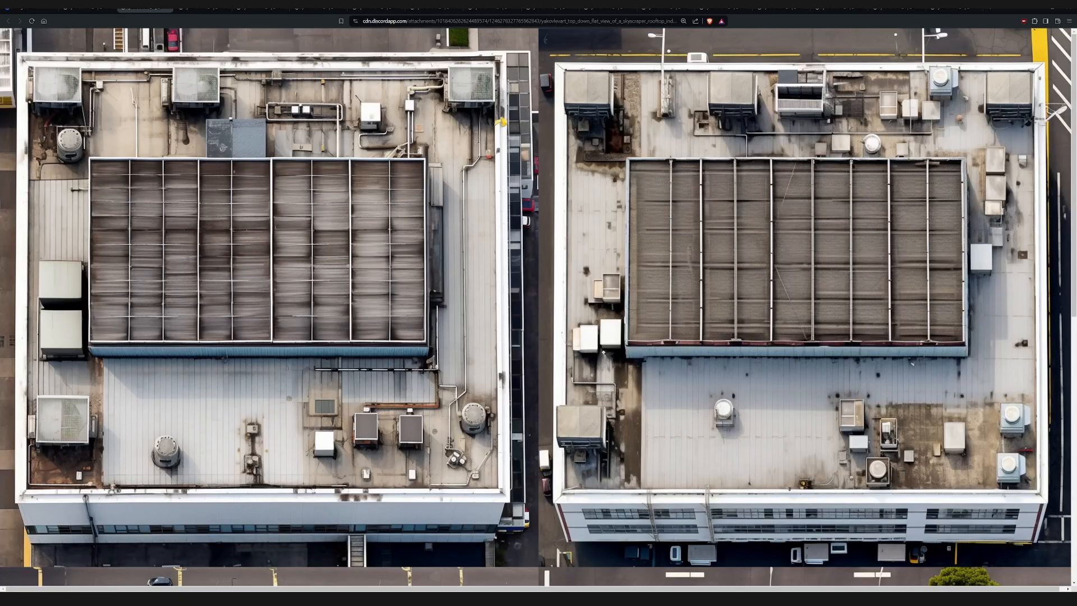
{"action": "scroll", "coordinate": [603, 352], "scroll_direction": "down", "scroll_amount": 8}
{"action": "scroll", "coordinate": [687, 372], "scroll_direction": "up", "scroll_amount": 8}
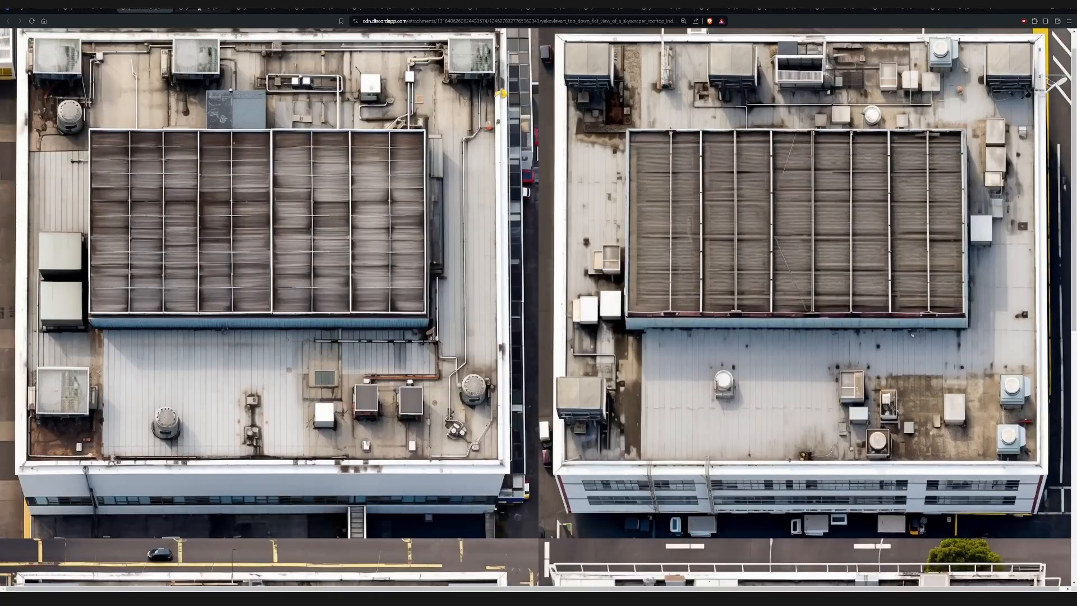
{"action": "left_click", "coordinate": [199, 9]}
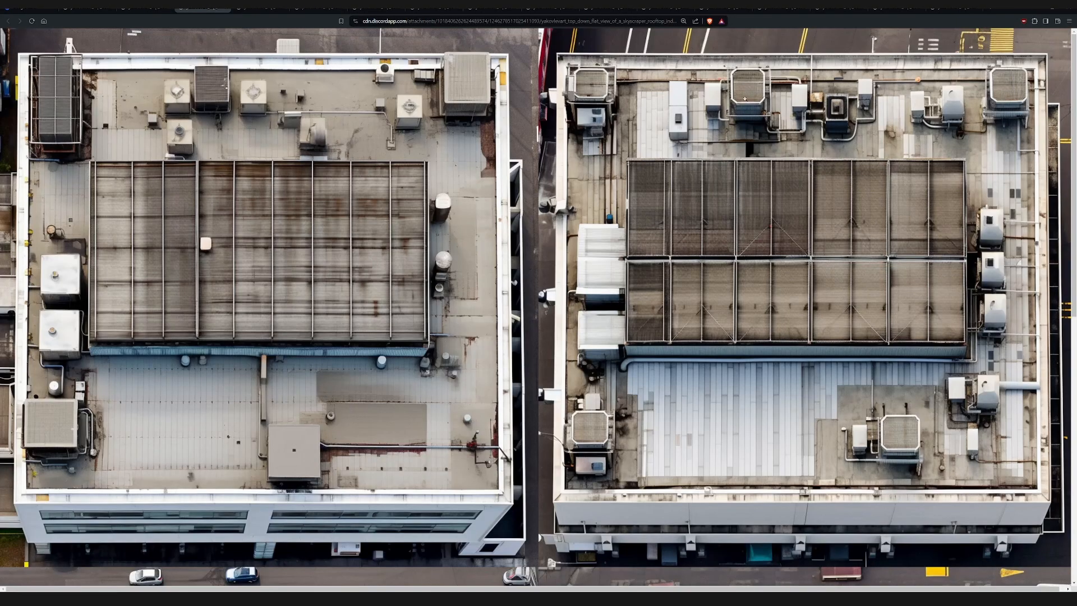
Return to Google Earth and examine the green glass building's recessed roof and its position among the downtown blocks
{"action": "left_click", "coordinate": [29, 9]}
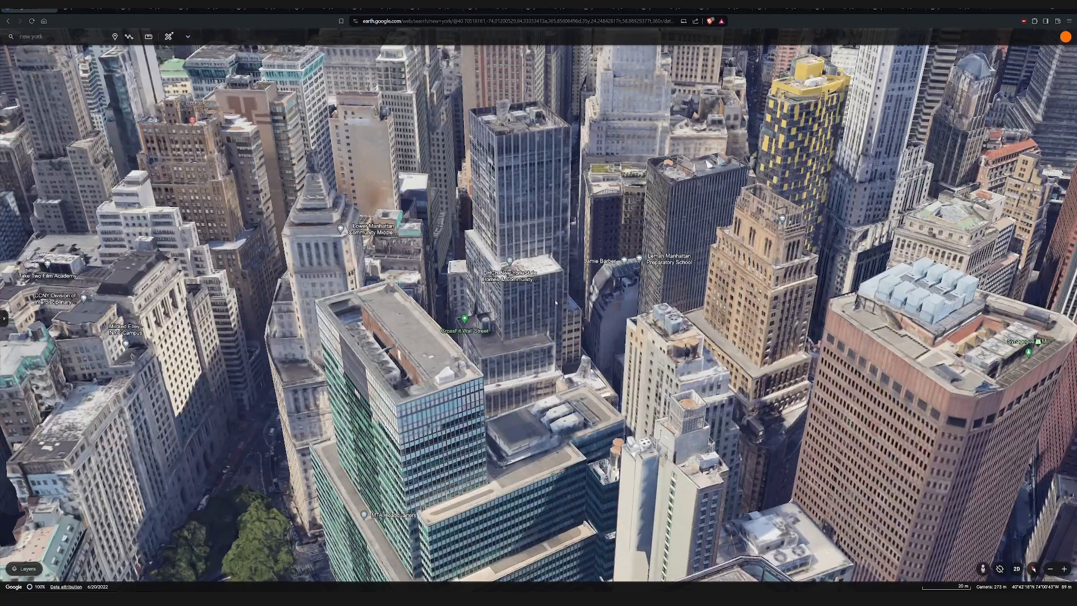
{"action": "scroll", "coordinate": [410, 372], "scroll_direction": "up", "scroll_amount": 4}
{"action": "left_click_drag", "start_coordinate": [410, 377], "coordinate": [571, 347]}
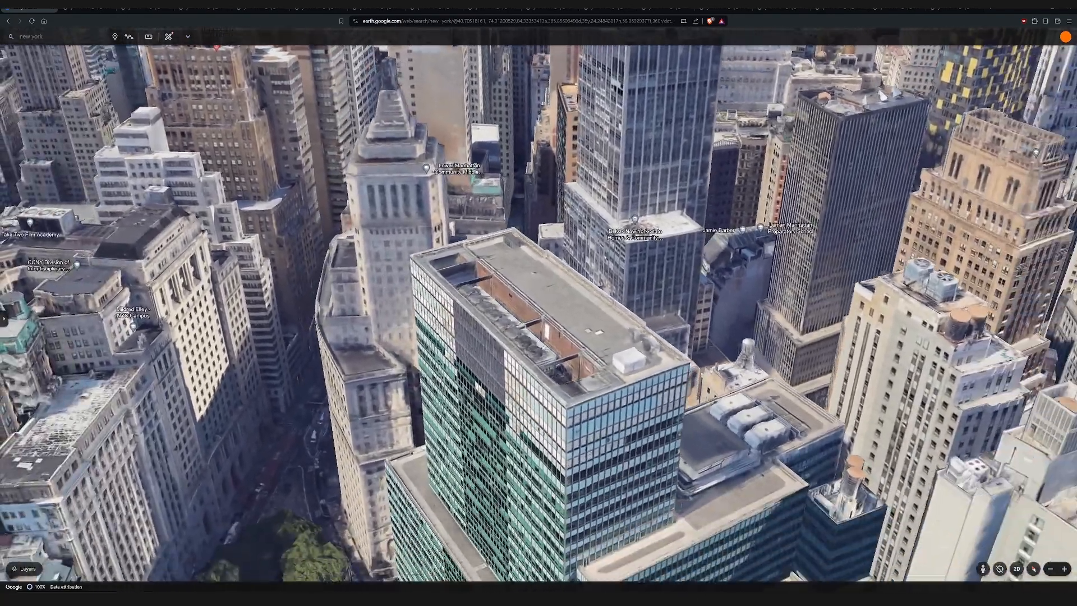
{"action": "scroll", "coordinate": [552, 341], "scroll_direction": "up", "scroll_amount": 4}
{"action": "scroll", "coordinate": [552, 341], "scroll_direction": "down", "scroll_amount": 4}
{"action": "scroll", "coordinate": [551, 341], "scroll_direction": "down", "scroll_amount": 6}
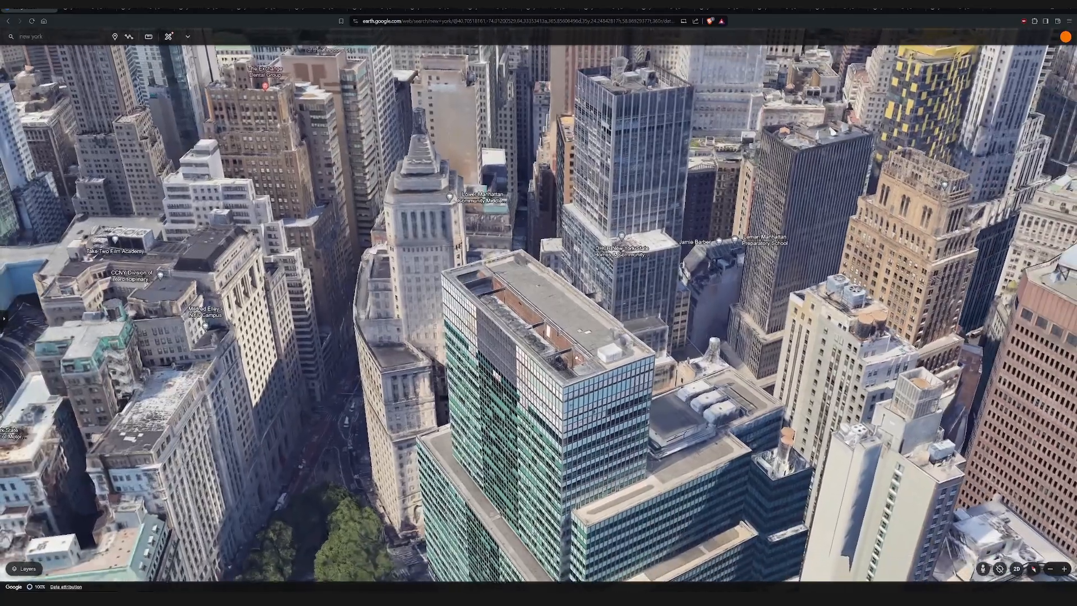
{"action": "scroll", "coordinate": [536, 360], "scroll_direction": "down", "scroll_amount": 4}
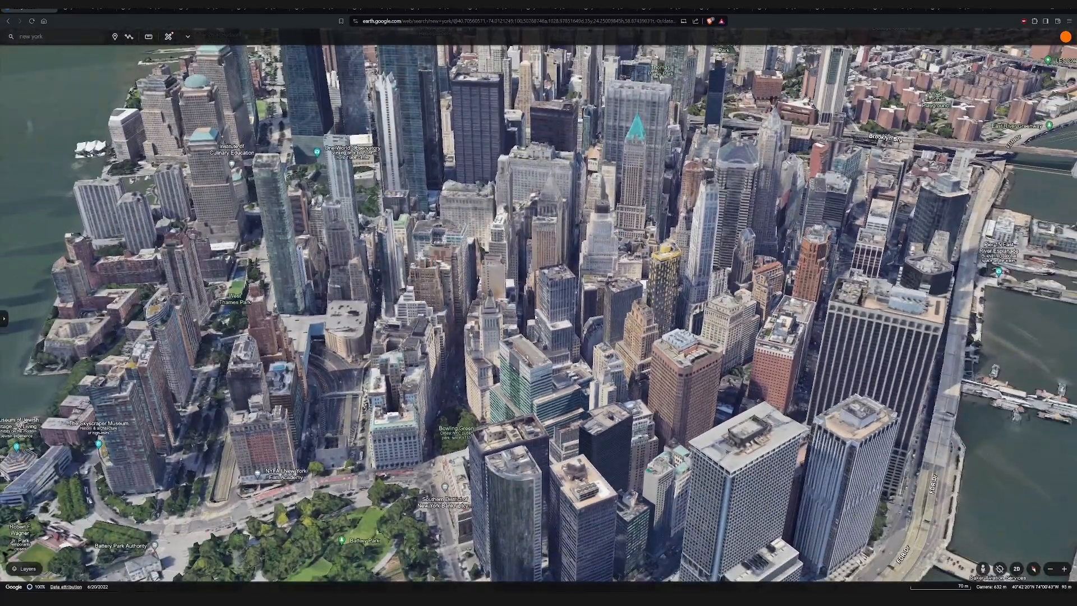
Examine the grid-facade office tower near The Battery, covering its main roof's louvred machinery enclosure and the lower wing's cooling units
{"action": "scroll", "coordinate": [558, 336], "scroll_direction": "up", "scroll_amount": 5}
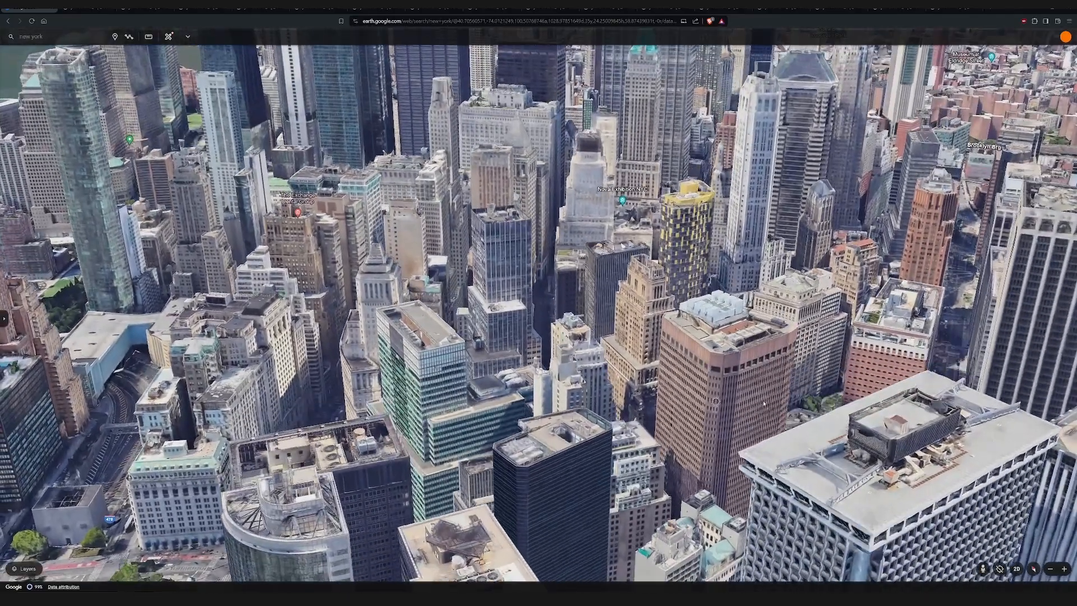
{"action": "left_click_drag", "start_coordinate": [709, 368], "coordinate": [488, 269]}
{"action": "scroll", "coordinate": [539, 314], "scroll_direction": "up", "scroll_amount": 4}
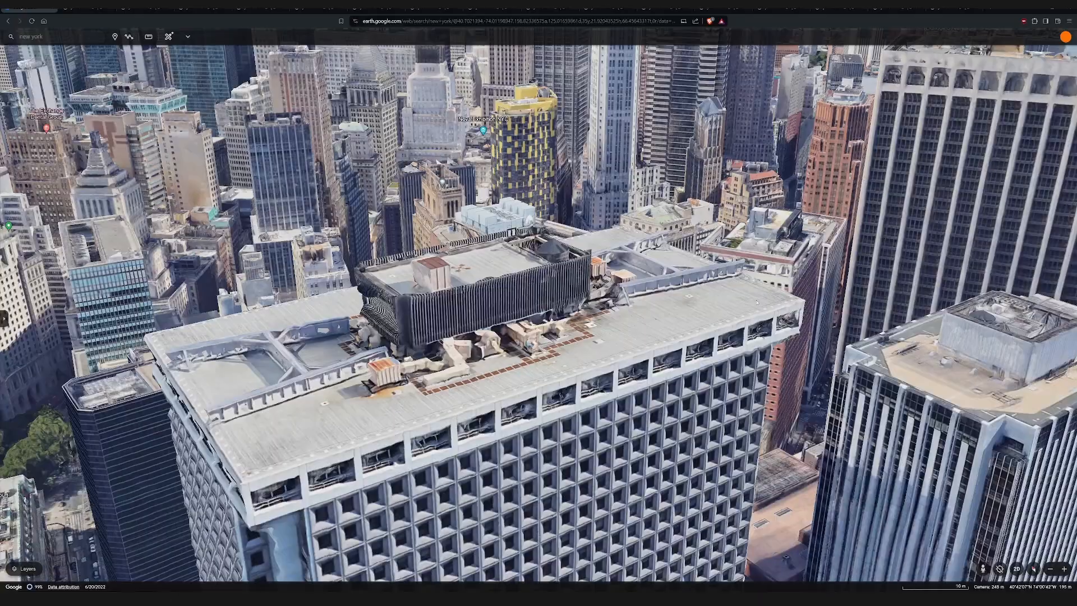
{"action": "middle_click_drag", "start_coordinate": [920, 340], "coordinate": [633, 404]}
{"action": "left_click_drag", "start_coordinate": [948, 381], "coordinate": [905, 236]}
{"action": "scroll", "coordinate": [563, 374], "scroll_direction": "up", "scroll_amount": 5}
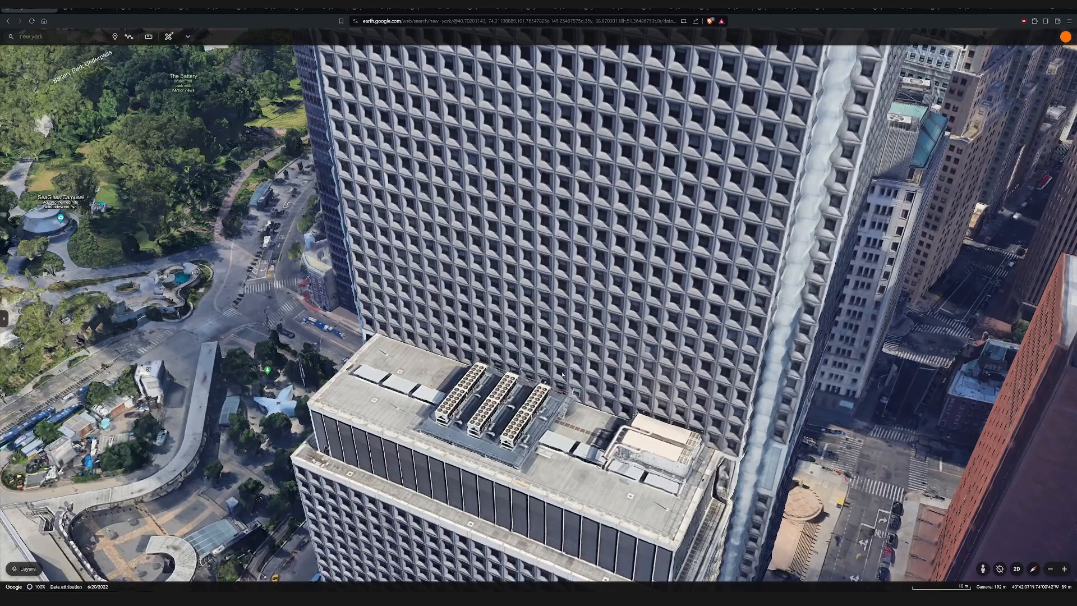
Move from the grid-facade tower to the neighbouring white tower and examine its rooftop fans, sunken machinery enclosure and antenna mast
{"action": "scroll", "coordinate": [568, 373], "scroll_direction": "down", "scroll_amount": 4}
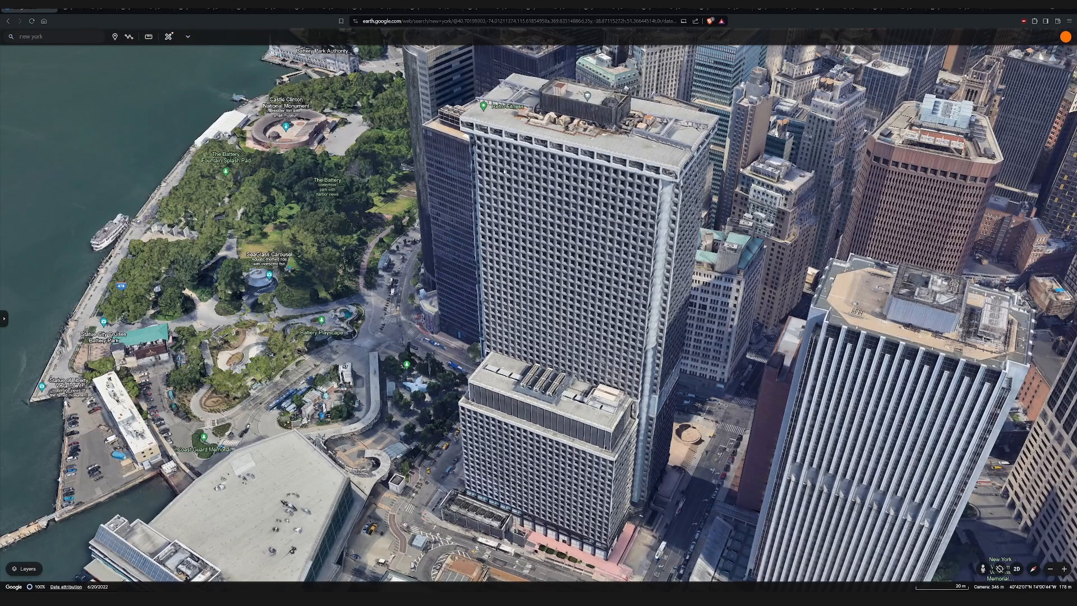
{"action": "left_click_drag", "start_coordinate": [974, 260], "coordinate": [499, 345]}
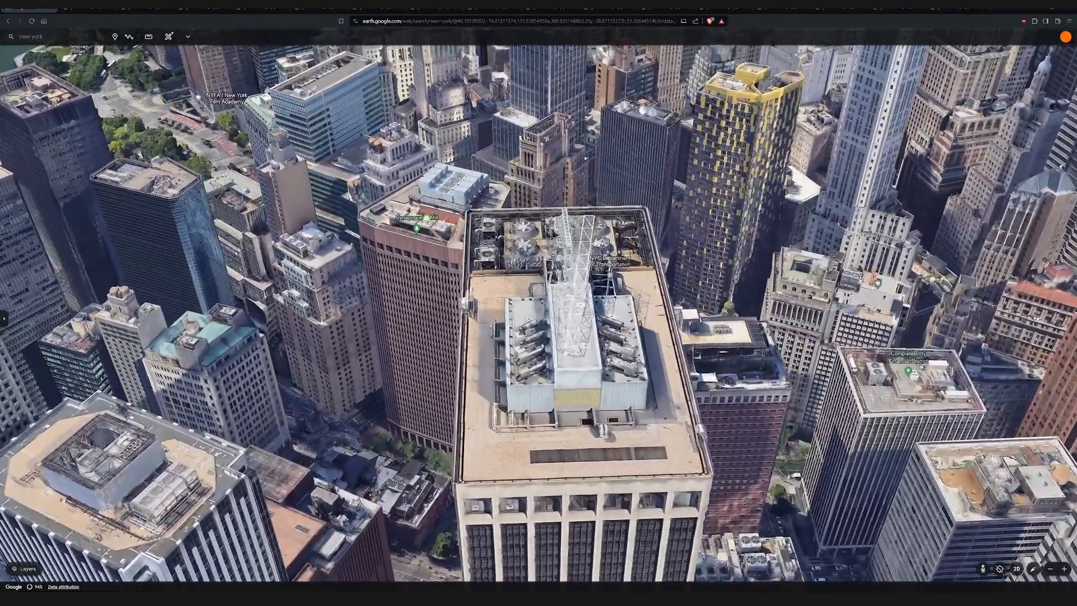
Return to the rooftop reference images and compare the large central roof panels with the raised, grille-topped plant structures
{"action": "left_click", "coordinate": [157, 9]}
{"action": "scroll", "coordinate": [637, 306], "scroll_direction": "down", "scroll_amount": 8}
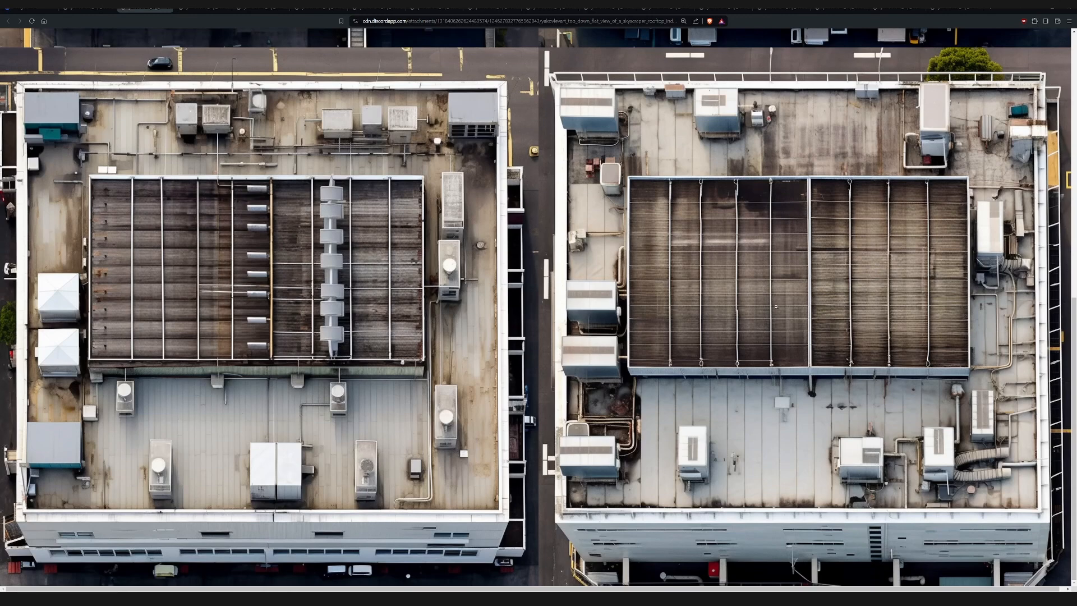
{"action": "key", "text": "ctrl+Tab"}
{"action": "key", "text": "ctrl+Tab"}
{"action": "key", "text": "ctrl+Tab"}
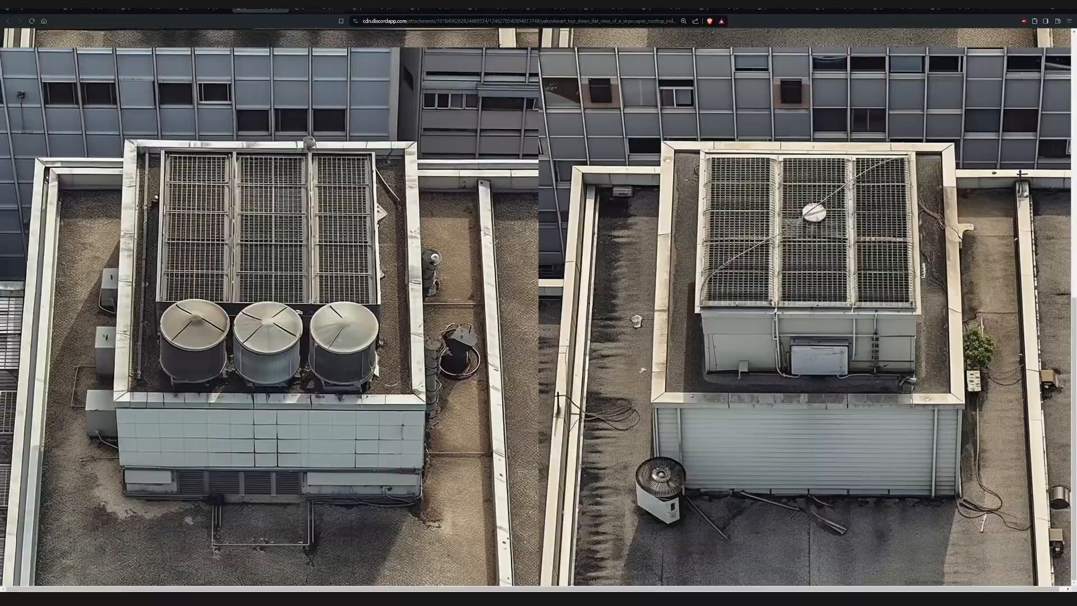
{"action": "scroll", "coordinate": [536, 306], "scroll_direction": "down", "scroll_amount": 9}
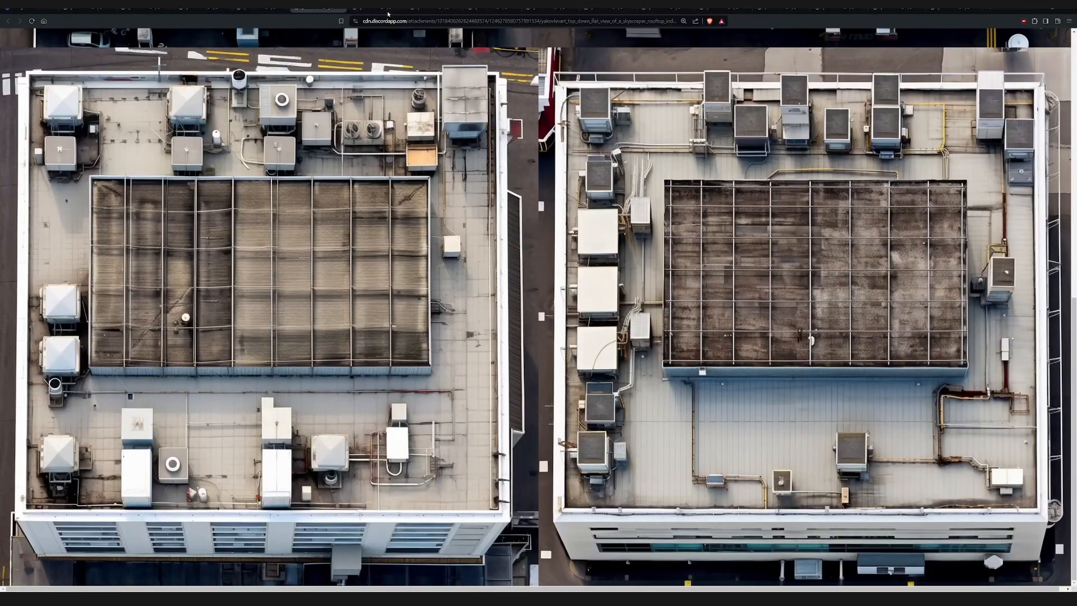
Examine the sheet of roofs with regular grids of square vents and the following sheet of panelled roofs and fan units
{"action": "left_click", "coordinate": [387, 14]}
{"action": "scroll", "coordinate": [747, 273], "scroll_direction": "down", "scroll_amount": 3}
{"action": "scroll", "coordinate": [747, 273], "scroll_direction": "up", "scroll_amount": 2}
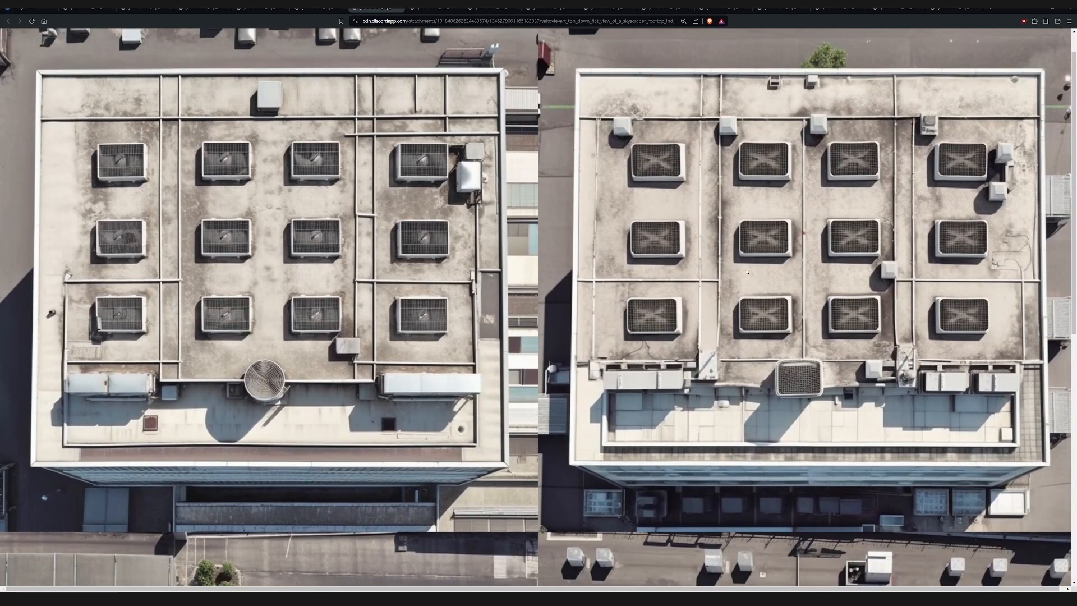
{"action": "scroll", "coordinate": [466, 298], "scroll_direction": "down", "scroll_amount": 3}
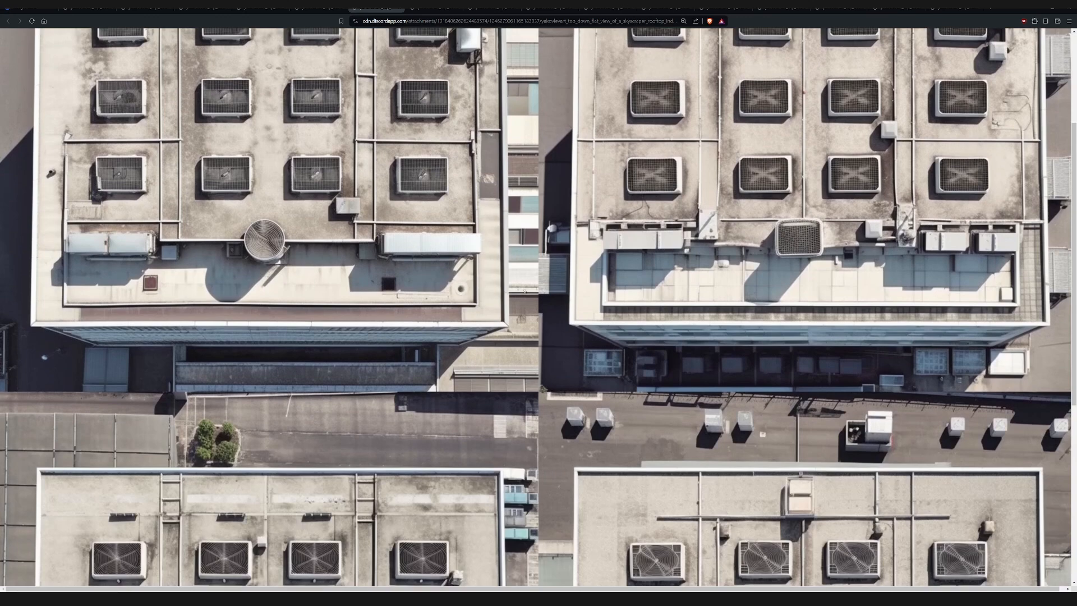
{"action": "scroll", "coordinate": [524, 292], "scroll_direction": "down", "scroll_amount": 7}
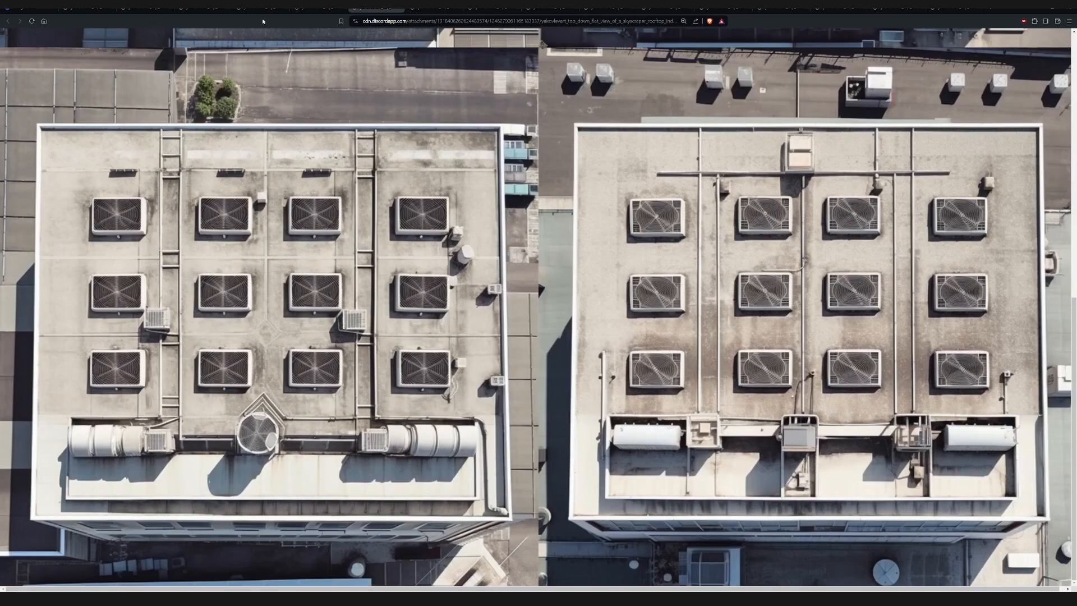
{"action": "key", "text": "ctrl+Tab"}
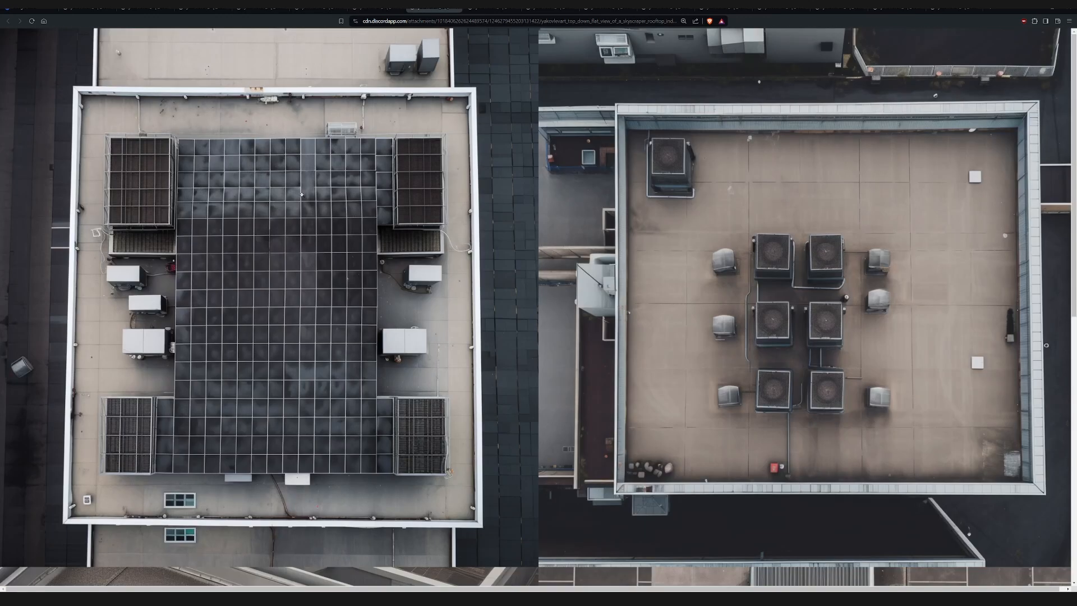
{"action": "scroll", "coordinate": [757, 296], "scroll_direction": "down", "scroll_amount": 8}
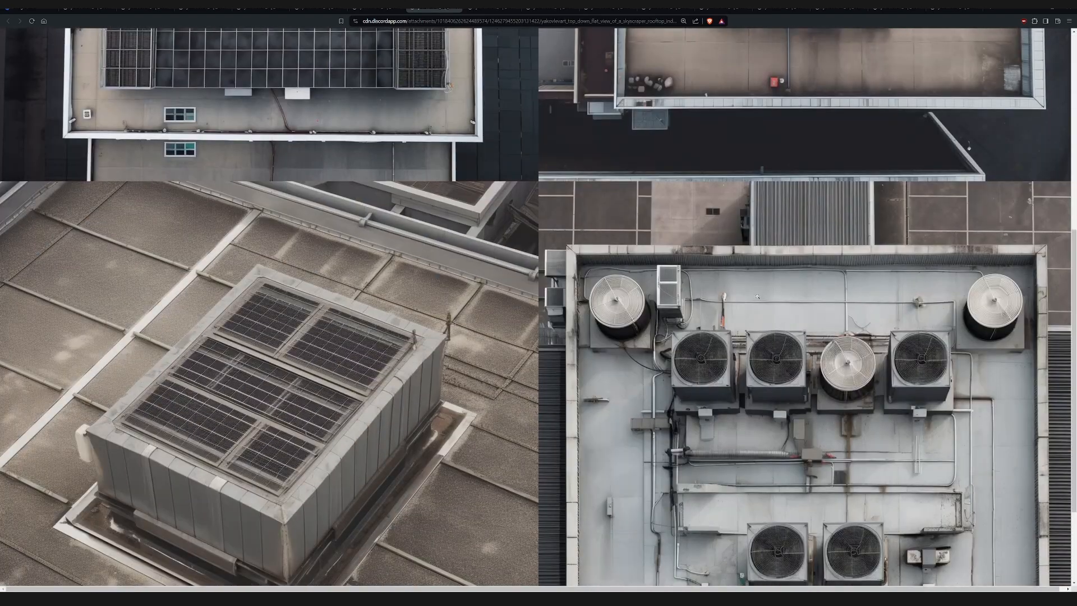
Go back to the vent-grid sheet and study how pipes, ducts and vents divide the roofs on it
{"action": "key", "text": "ctrl+Tab"}
{"action": "key", "text": "ctrl+shift+Tab"}
{"action": "key", "text": "ctrl+shift+Tab"}
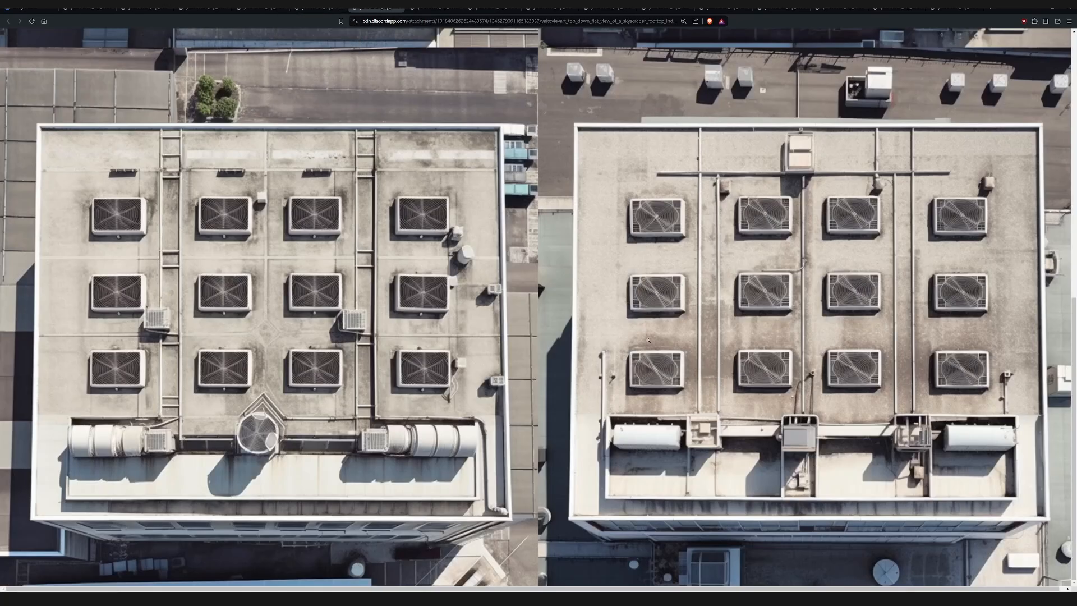
{"action": "scroll", "coordinate": [699, 386], "scroll_direction": "up", "scroll_amount": 1}
{"action": "scroll", "coordinate": [746, 408], "scroll_direction": "down", "scroll_amount": 1}
{"action": "scroll", "coordinate": [747, 407], "scroll_direction": "up", "scroll_amount": 10}
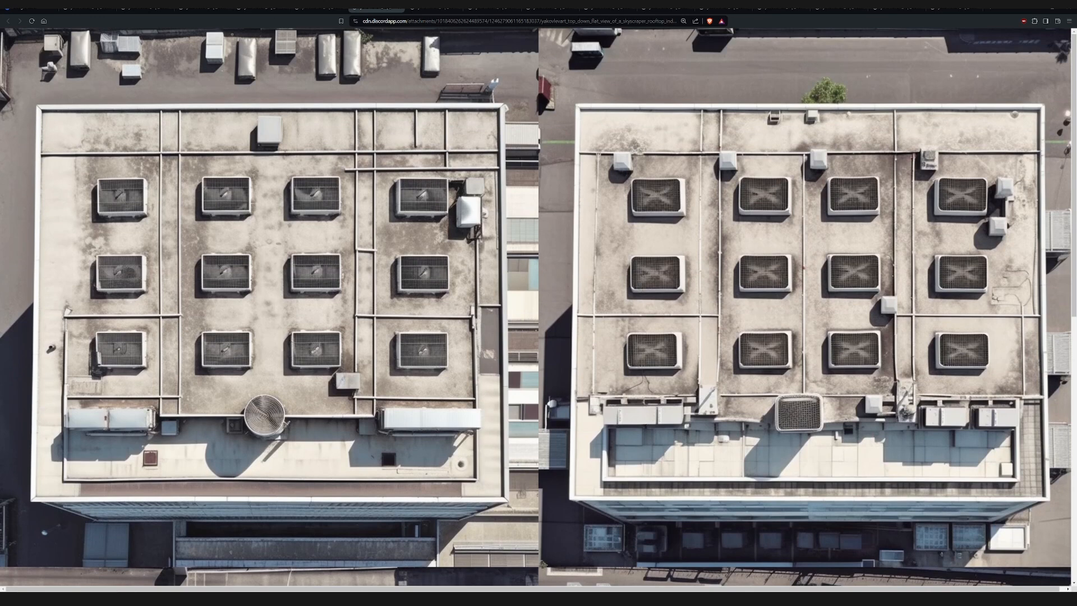
{"action": "key", "text": "ctrl+shift+Tab"}
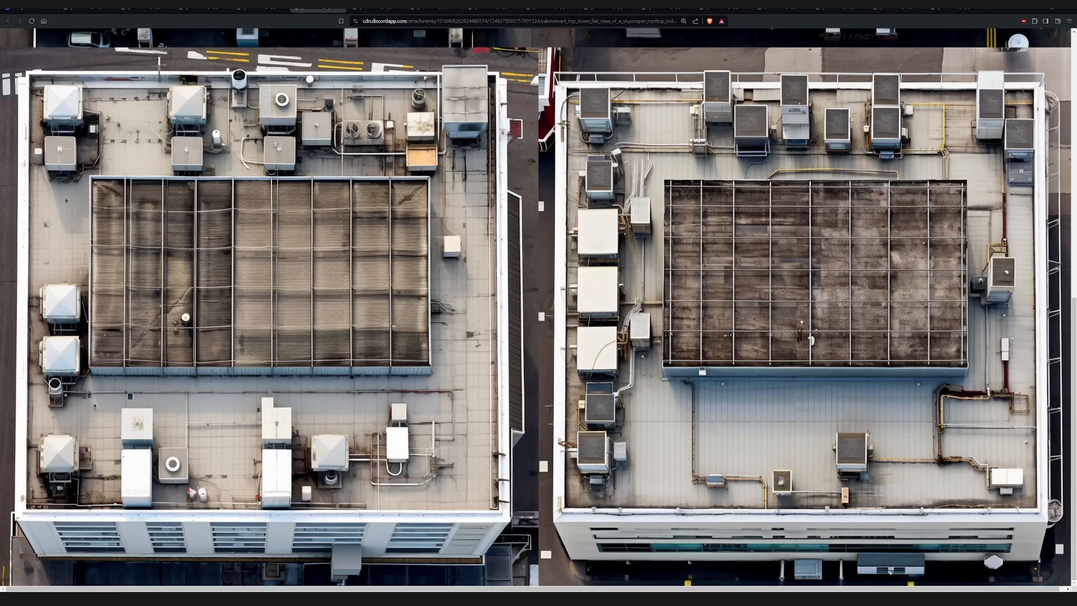
Revisit the grille-topped plant structures and the sheet of central-panel roofs lined with round tanks and air-conditioning boxes
{"action": "left_click", "coordinate": [270, 11]}
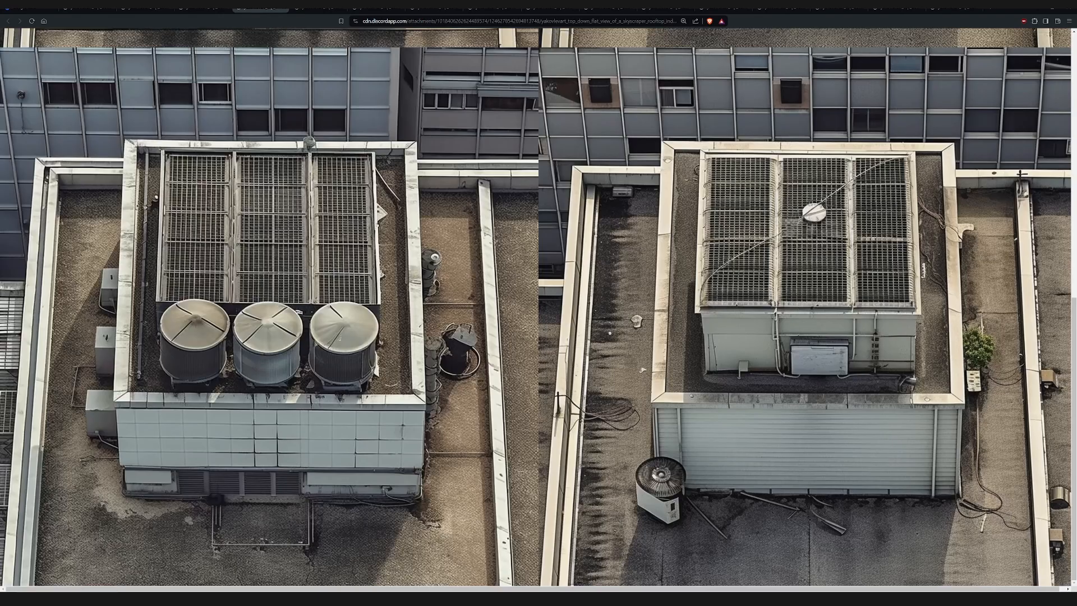
{"action": "scroll", "coordinate": [778, 335], "scroll_direction": "up", "scroll_amount": 1}
{"action": "scroll", "coordinate": [717, 333], "scroll_direction": "up", "scroll_amount": 5}
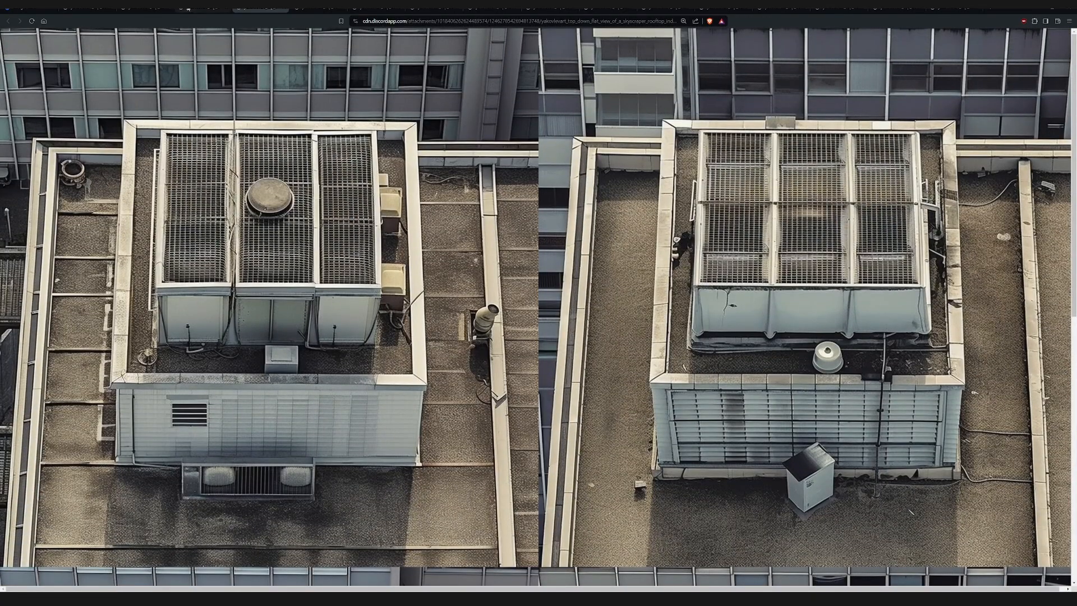
{"action": "left_click", "coordinate": [188, 9]}
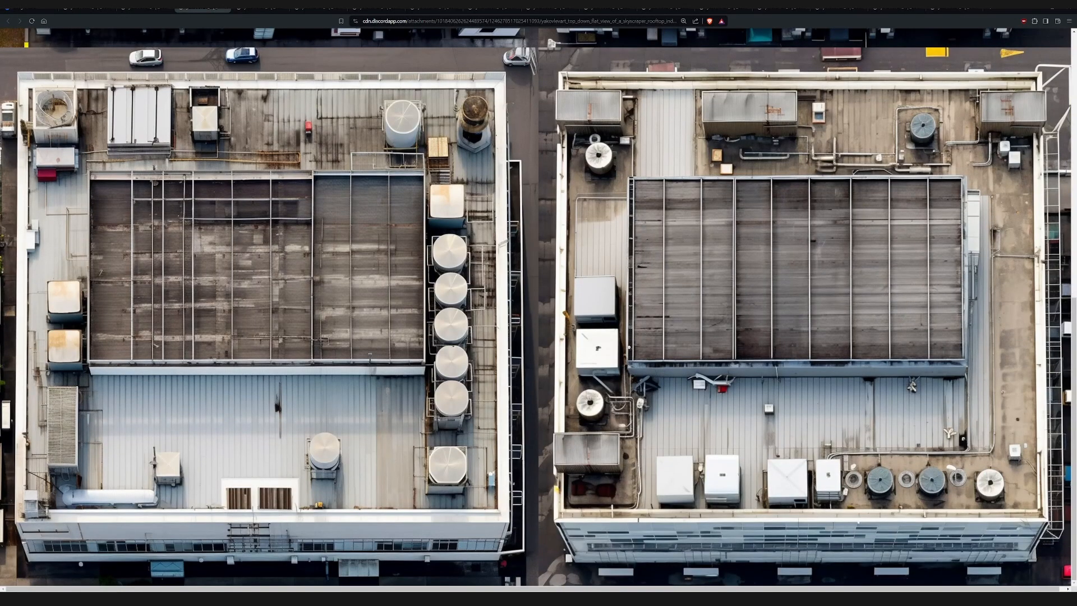
{"action": "scroll", "coordinate": [629, 347], "scroll_direction": "up", "scroll_amount": 8}
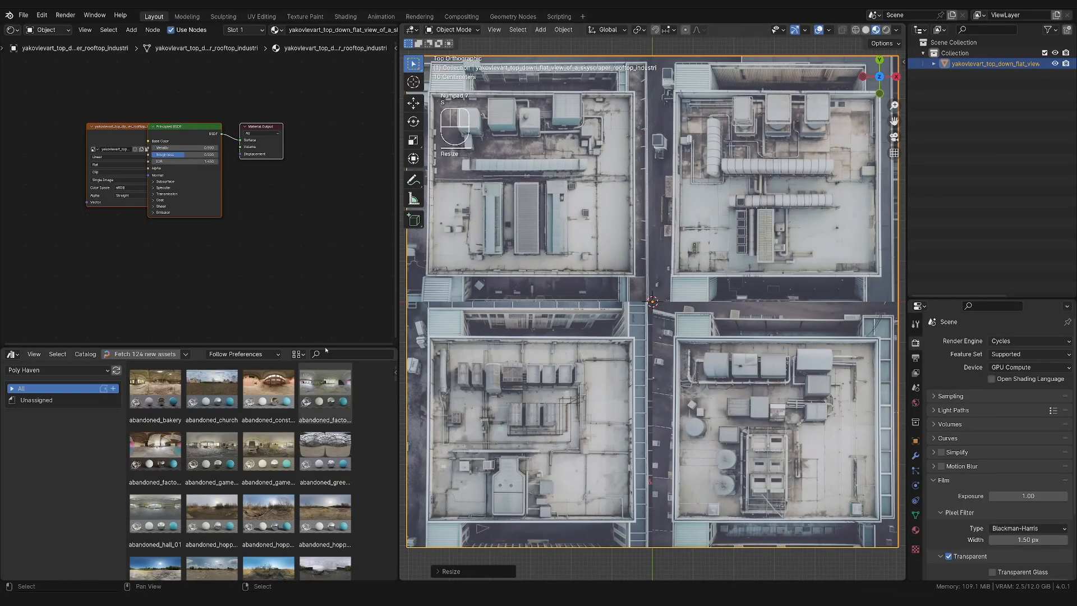
Switch to Blender and divide the rooftop image plane into four quarters with centred loop cuts
{"action": "key", "text": "ctrl+r"}
{"action": "left_click", "coordinate": [819, 288]}
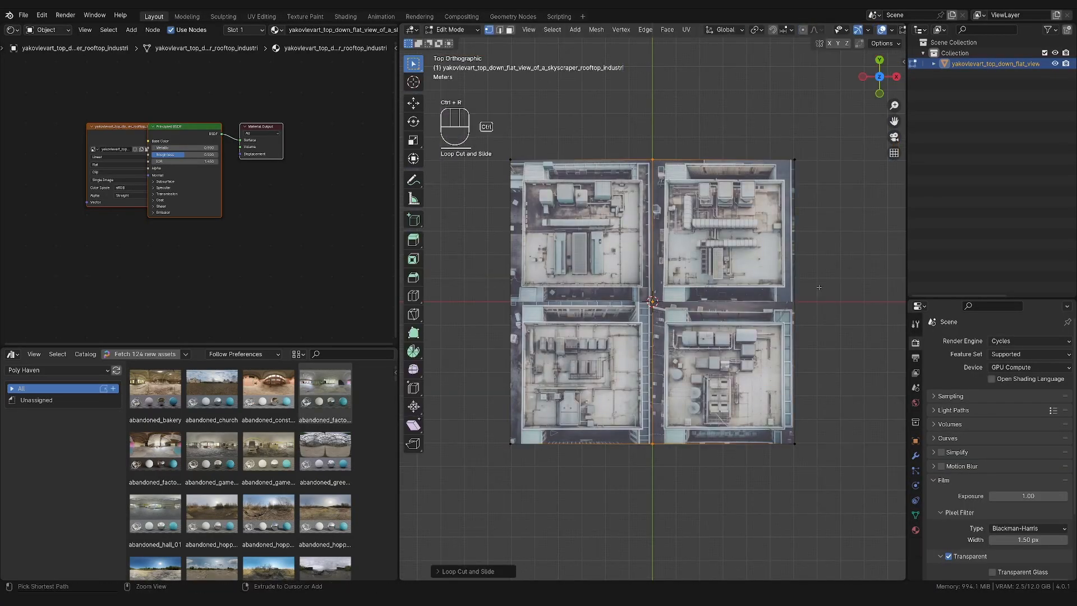
Show the plane in solid shading and rip it apart in place along the centre edge loop on the Y axis
{"action": "key", "text": "2"}
{"action": "left_click", "coordinate": [651, 261], "text": "alt"}
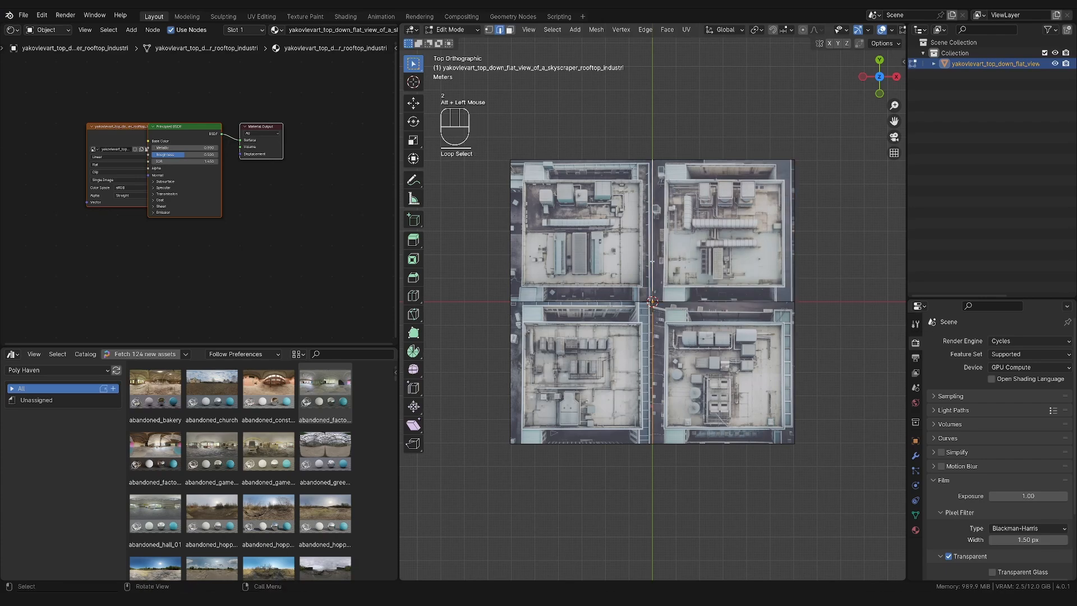
{"action": "middle_click_drag", "start_coordinate": [652, 262], "coordinate": [601, 201]}
{"action": "scroll", "coordinate": [602, 201], "scroll_direction": "up", "scroll_amount": 3}
{"action": "scroll", "coordinate": [863, 30], "scroll_direction": "down", "scroll_amount": 4}
{"action": "left_click", "coordinate": [866, 30]}
{"action": "left_click", "coordinate": [728, 272]}
{"action": "left_click", "coordinate": [717, 264], "text": "alt"}
{"action": "key", "text": "v"}
{"action": "right_click", "coordinate": [644, 307]}
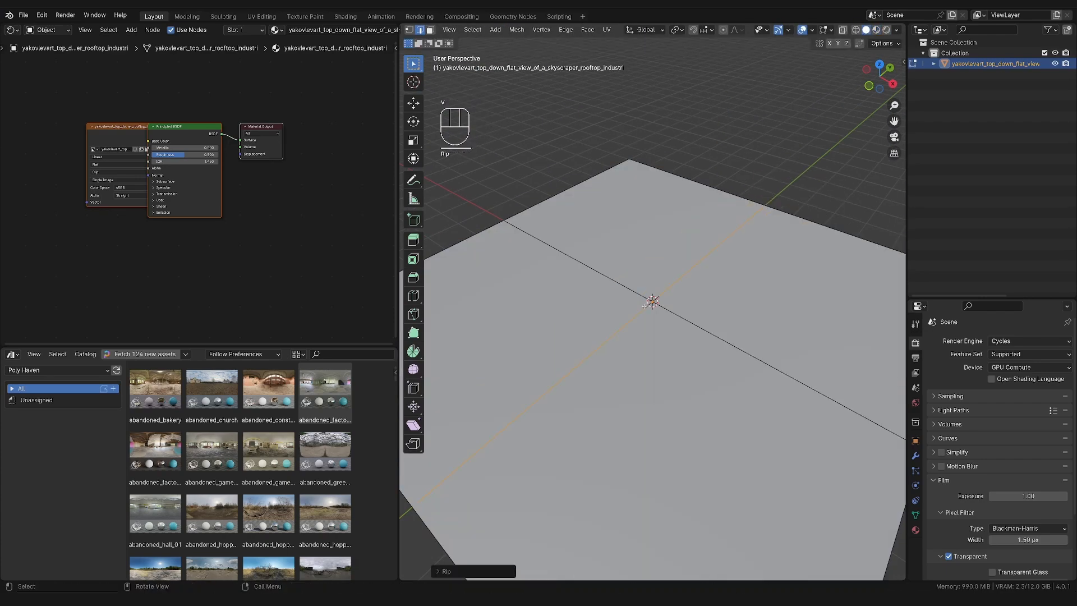
Rip the plane in place along the centre edge loop on the X axis
{"action": "left_click", "coordinate": [680, 317], "text": "alt"}
{"action": "middle_click_drag", "start_coordinate": [696, 323], "coordinate": [732, 370]}
{"action": "key", "text": "v"}
{"action": "right_click", "coordinate": [751, 359]}
Check the quarter faces one by one with linked selection to verify that they are detached from each other
{"action": "key", "text": "3"}
{"action": "left_click", "coordinate": [743, 269]}
{"action": "left_click", "coordinate": [703, 359]}
{"action": "key", "text": "l"}
{"action": "key", "text": "l"}
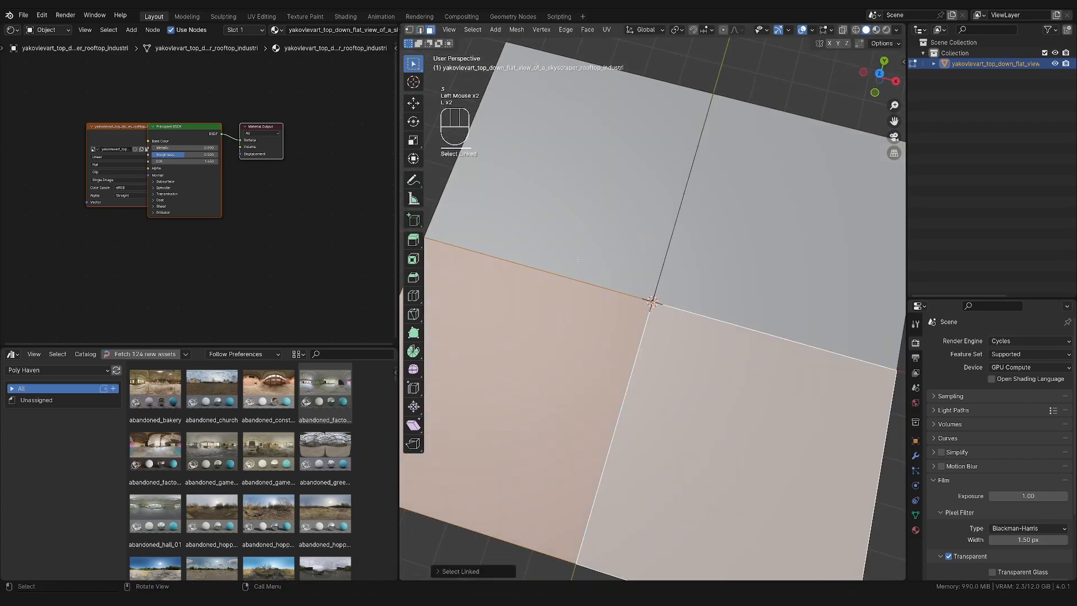
{"action": "left_click", "coordinate": [578, 259]}
{"action": "key", "text": "l"}
{"action": "key", "text": "l"}
Separate the whole mesh by loose parts into individual quarter planes and return to Object Mode
{"action": "scroll", "coordinate": [707, 314], "scroll_direction": "down", "scroll_amount": 4}
{"action": "key", "text": "a"}
{"action": "key", "text": "p"}
{"action": "left_click", "coordinate": [735, 370]}
{"action": "key", "text": "Tab"}
Set the origins of all four quarter planes to their own centres and display the rooftop textures in the viewport again
{"action": "left_click", "coordinate": [612, 252]}
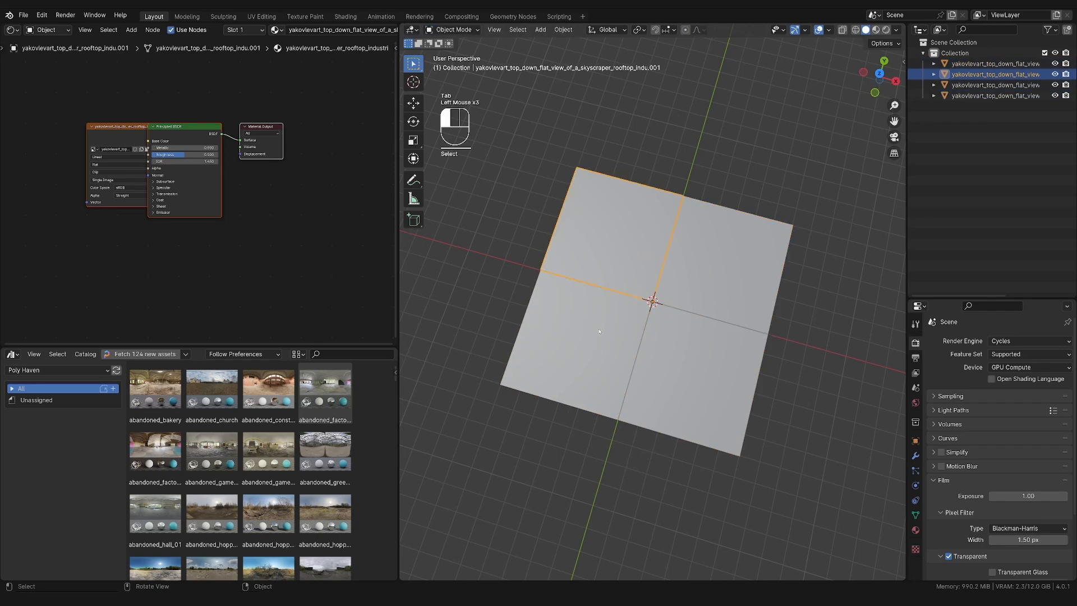
{"action": "left_click", "coordinate": [711, 264], "text": "shift"}
{"action": "left_click", "coordinate": [606, 343], "text": "shift"}
{"action": "left_click", "coordinate": [695, 378], "text": "shift"}
{"action": "right_click", "coordinate": [703, 392]}
{"action": "mouse_move", "coordinate": [687, 438]}
{"action": "left_click", "coordinate": [779, 450]}
{"action": "left_click", "coordinate": [875, 29]}
{"action": "middle_click_drag", "start_coordinate": [736, 387], "coordinate": [760, 396]}
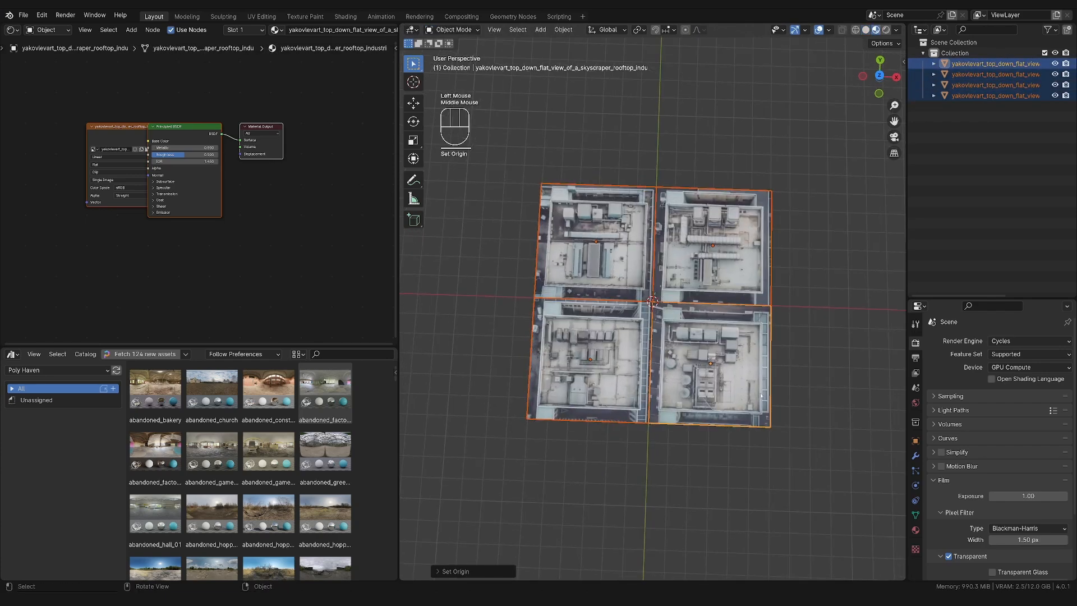
Enlarge the 3D viewport in top view, spread out the material nodes and unlink the Principled BSDF's Alpha input
{"action": "key", "text": "KP_7"}
{"action": "scroll", "coordinate": [760, 396], "scroll_direction": "up", "scroll_amount": 3}
{"action": "left_click_drag", "start_coordinate": [399, 260], "coordinate": [225, 252]}
{"action": "left_click_drag", "start_coordinate": [207, 106], "coordinate": [112, 224]}
{"action": "left_click_drag", "start_coordinate": [100, 127], "coordinate": [150, 123]}
{"action": "left_click_drag", "start_coordinate": [110, 163], "coordinate": [93, 184]}
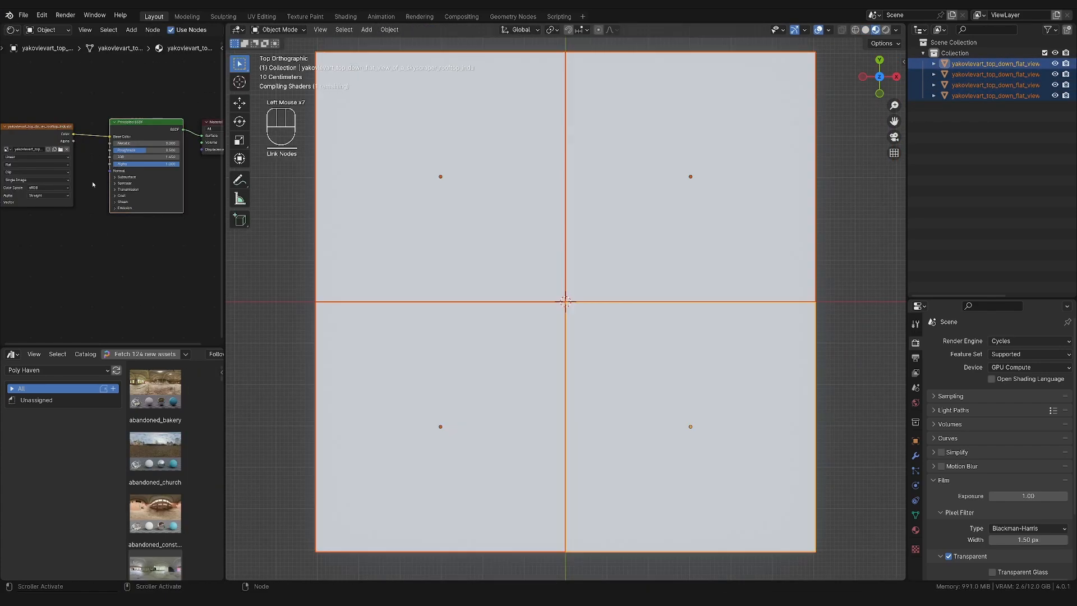
Examine the single visible rooftop quarter's box units, round tanks, pipes and parapet from several angles
{"action": "scroll", "coordinate": [743, 325], "scroll_direction": "down", "scroll_amount": 2}
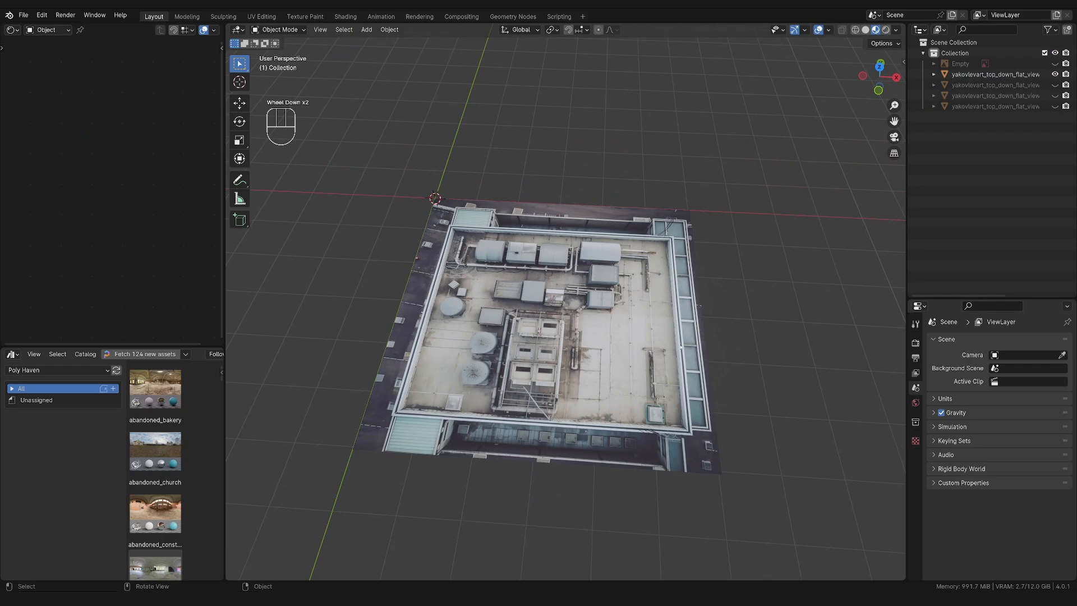
{"action": "scroll", "coordinate": [680, 346], "scroll_direction": "up", "scroll_amount": 1}
{"action": "middle_click_drag", "start_coordinate": [520, 379], "coordinate": [533, 352]}
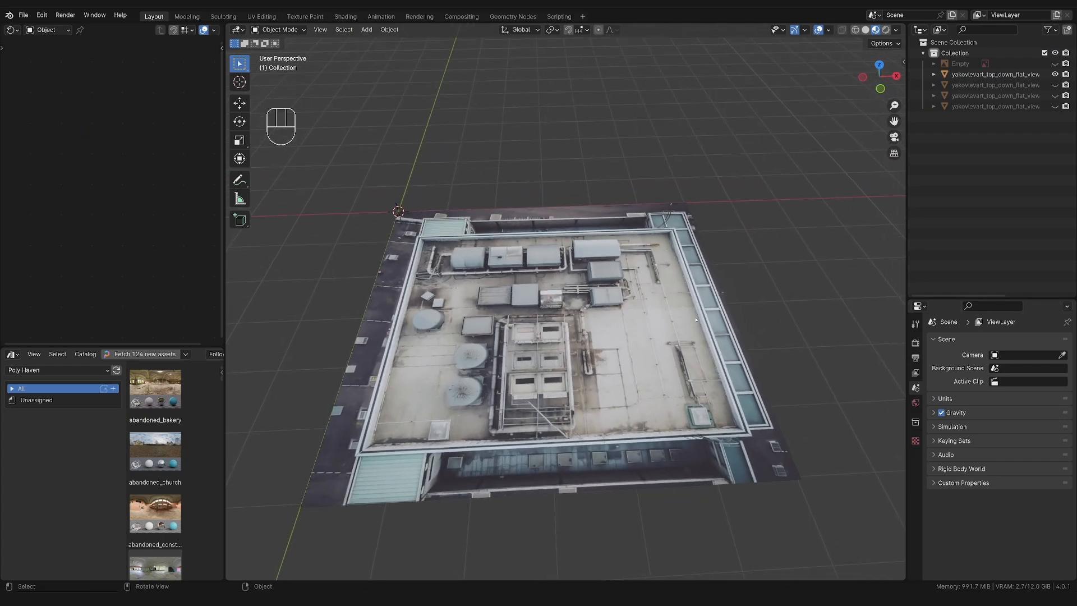
{"action": "mouse_move", "coordinate": [696, 319]}
{"action": "middle_mouse_down"}
{"action": "mouse_move", "coordinate": [697, 300]}
{"action": "mouse_move", "coordinate": [684, 336]}
{"action": "middle_mouse_up"}
{"action": "left_click", "coordinate": [697, 300]}
{"action": "scroll", "coordinate": [495, 263], "scroll_direction": "down", "scroll_amount": 2}
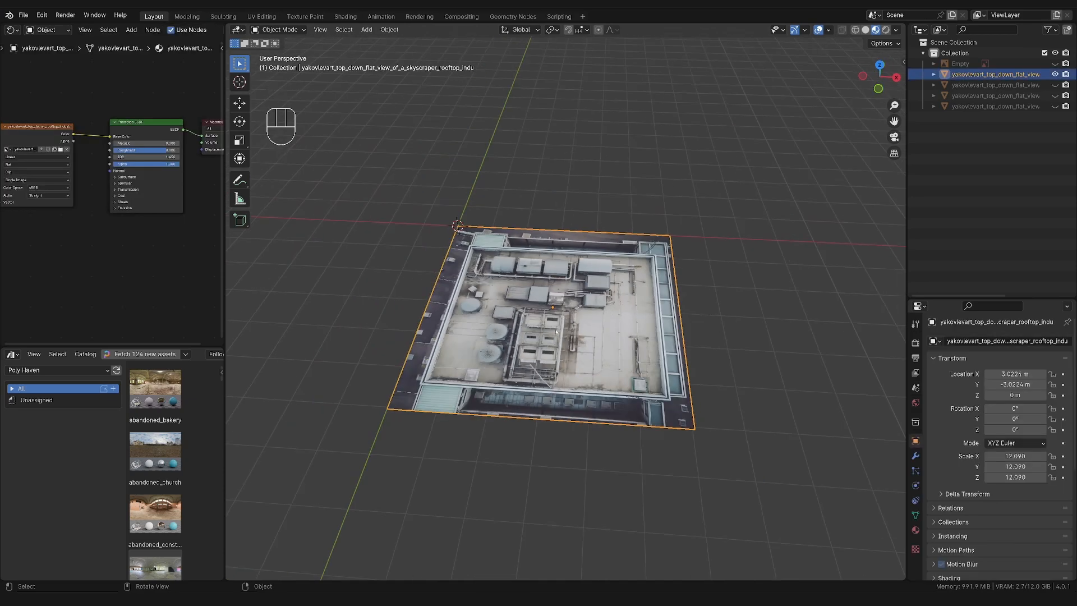
{"action": "scroll", "coordinate": [542, 343], "scroll_direction": "up", "scroll_amount": 2}
{"action": "middle_click_drag", "start_coordinate": [541, 343], "coordinate": [679, 382]}
{"action": "scroll", "coordinate": [625, 360], "scroll_direction": "up", "scroll_amount": 2}
{"action": "scroll", "coordinate": [625, 361], "scroll_direction": "down", "scroll_amount": 1}
{"action": "scroll", "coordinate": [661, 368], "scroll_direction": "down", "scroll_amount": 2}
{"action": "scroll", "coordinate": [670, 373], "scroll_direction": "up", "scroll_amount": 2}
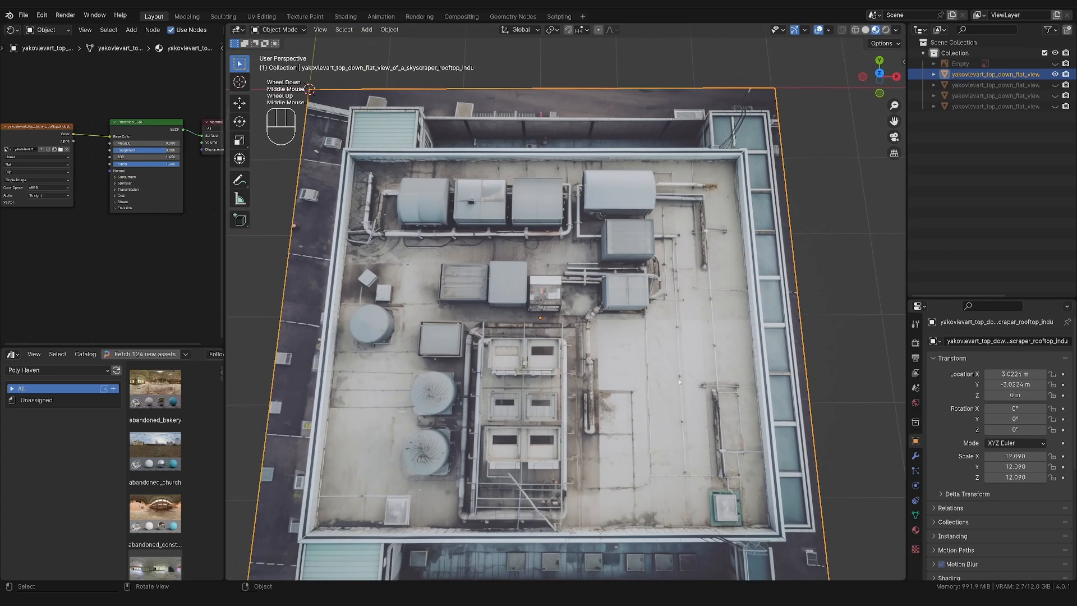
Add a cube and move it onto the rooftop image beside the small box units
{"action": "left_click", "coordinate": [626, 321]}
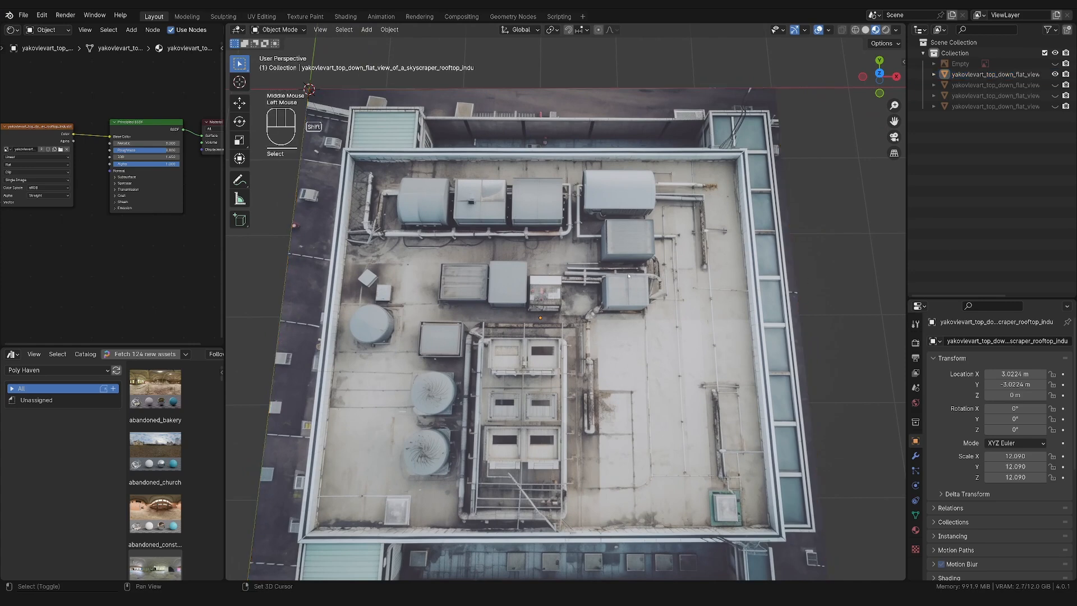
{"action": "key", "text": "shift+a"}
{"action": "mouse_move", "coordinate": [629, 275]}
{"action": "left_click", "coordinate": [668, 171]}
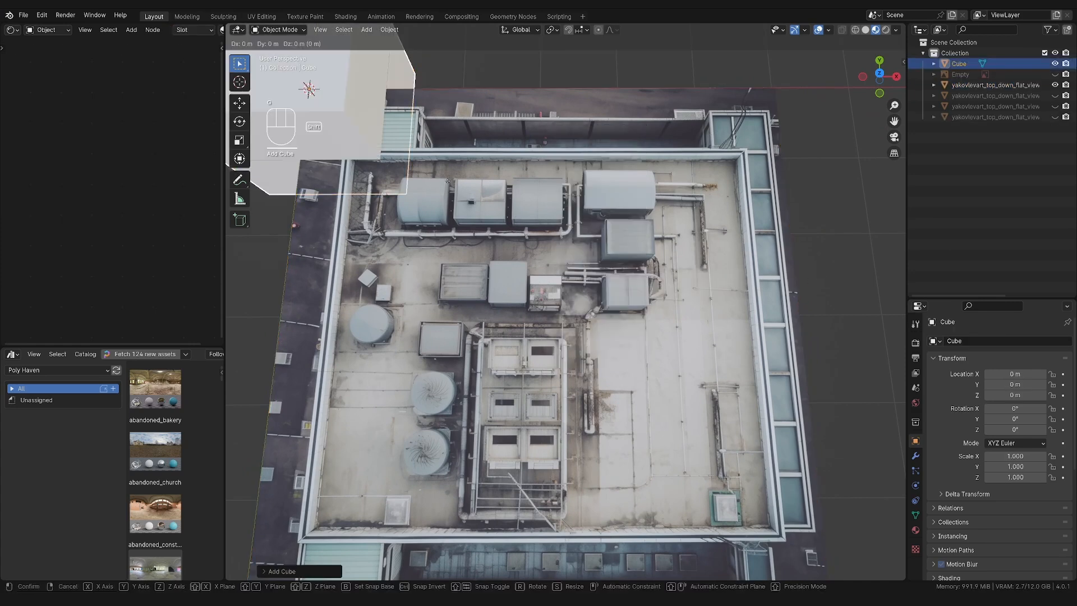
{"action": "key", "text": "g"}
{"action": "left_click", "coordinate": [784, 391]}
Set the cube's viewport display to Wire so the rooftop image shows through it
{"action": "left_click", "coordinate": [653, 432]}
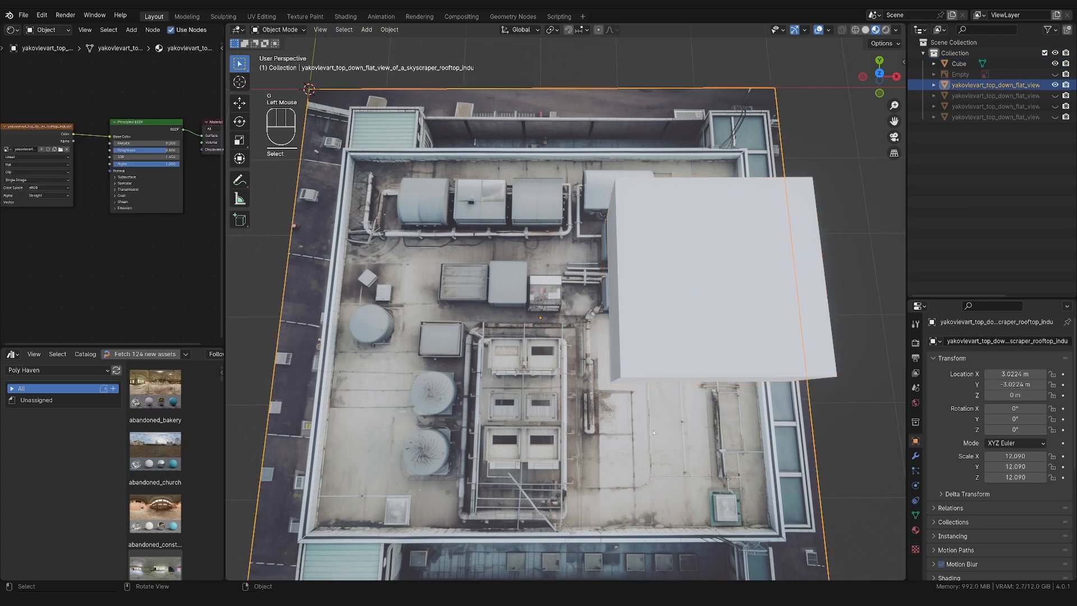
{"action": "left_click", "coordinate": [718, 282]}
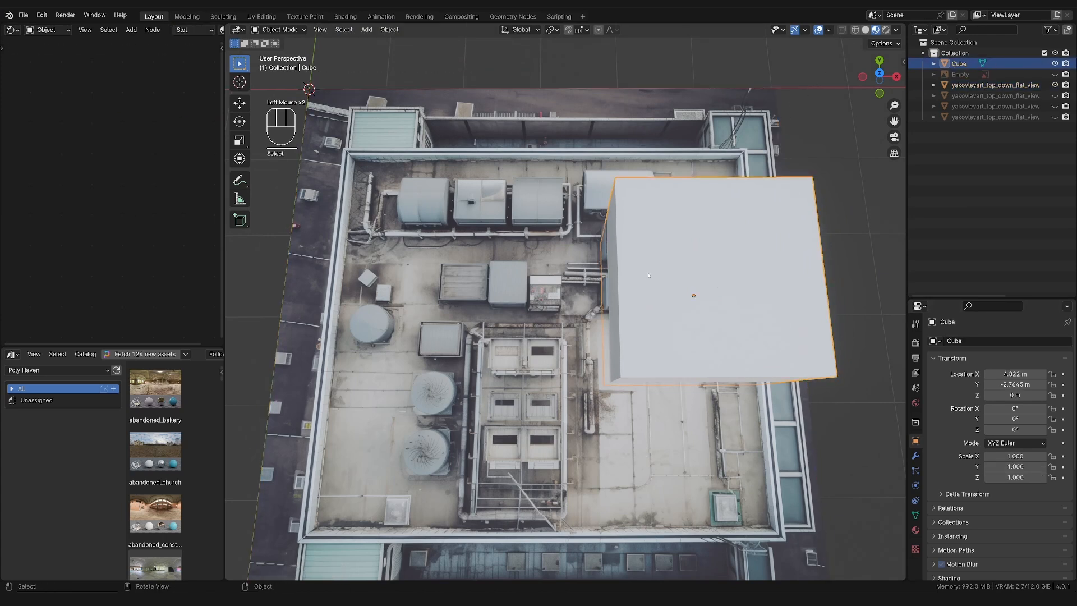
{"action": "left_click", "coordinate": [915, 443]}
{"action": "scroll", "coordinate": [993, 476], "scroll_direction": "down", "scroll_amount": 4}
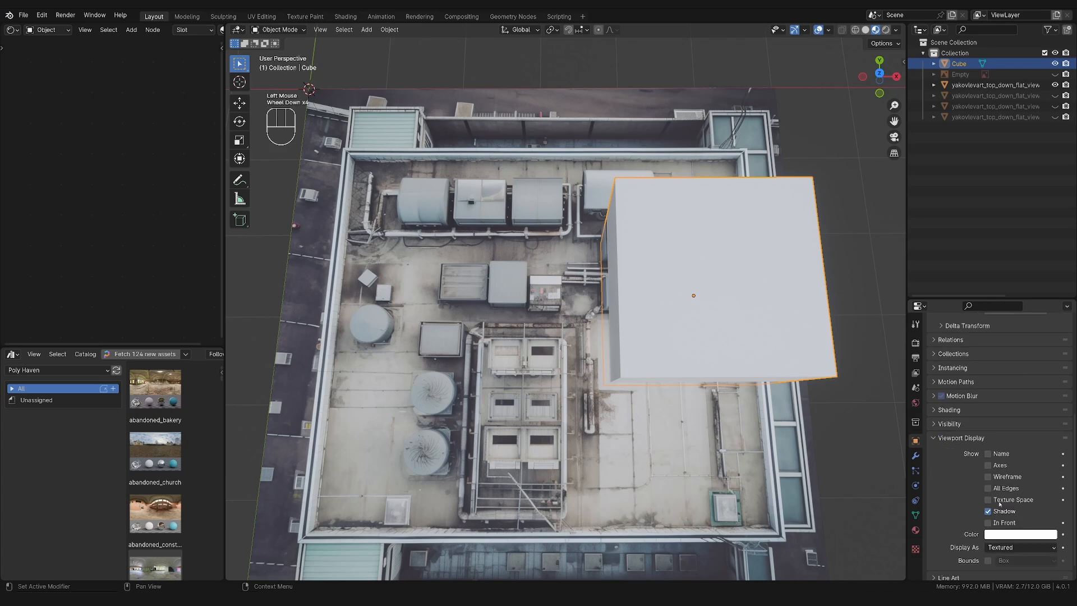
{"action": "left_click", "coordinate": [1021, 547]}
{"action": "left_click", "coordinate": [995, 512]}
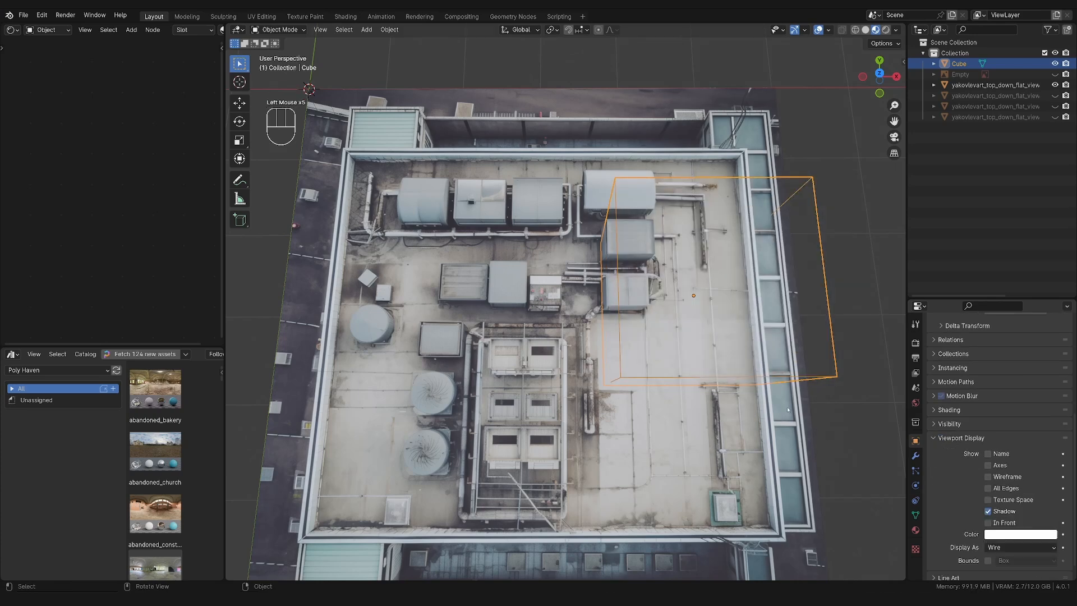
Shrink the wire cube and move it over the lower of the two small box units on the rooftop image
{"action": "key", "text": "g"}
{"action": "left_click", "coordinate": [683, 317]}
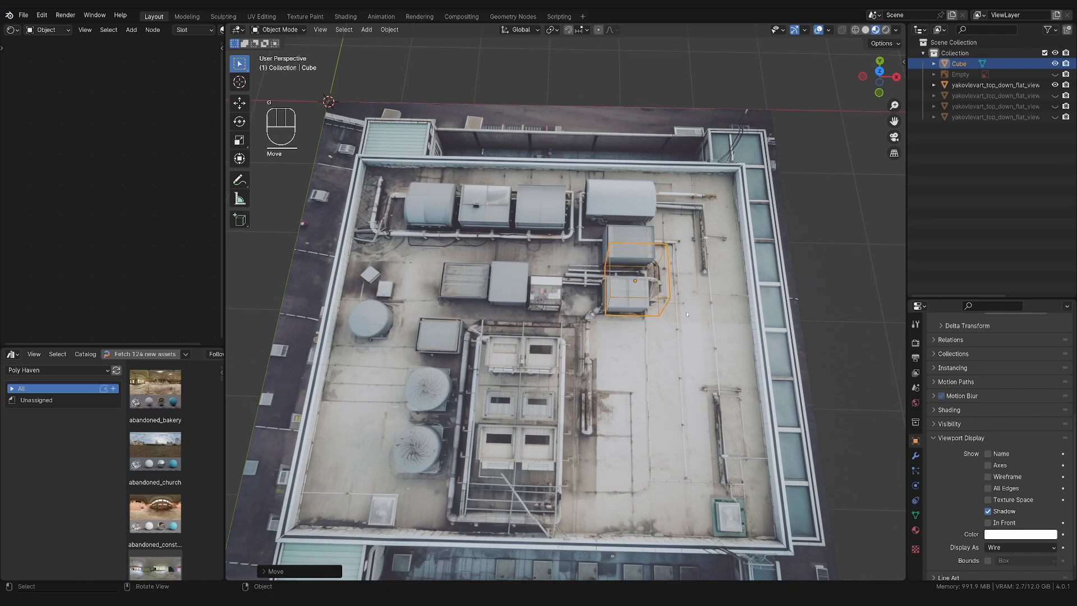
{"action": "scroll", "coordinate": [683, 317], "scroll_direction": "up", "scroll_amount": 2}
{"action": "mouse_move", "coordinate": [695, 332]}
{"action": "middle_mouse_down", "text": "shift"}
{"action": "mouse_move", "coordinate": [632, 327]}
{"action": "mouse_move", "coordinate": [696, 314]}
{"action": "middle_mouse_up", "text": "shift"}
{"action": "scroll", "coordinate": [632, 326], "scroll_direction": "down", "scroll_amount": 2}
{"action": "scroll", "coordinate": [699, 313], "scroll_direction": "down", "scroll_amount": 1}
{"action": "middle_click_drag", "start_coordinate": [701, 313], "coordinate": [706, 310]}
{"action": "middle_click_drag", "start_coordinate": [706, 310], "coordinate": [683, 277], "text": "shift"}
{"action": "scroll", "coordinate": [736, 304], "scroll_direction": "down", "scroll_amount": 1}
{"action": "key", "text": "g"}
{"action": "left_click", "coordinate": [683, 278]}
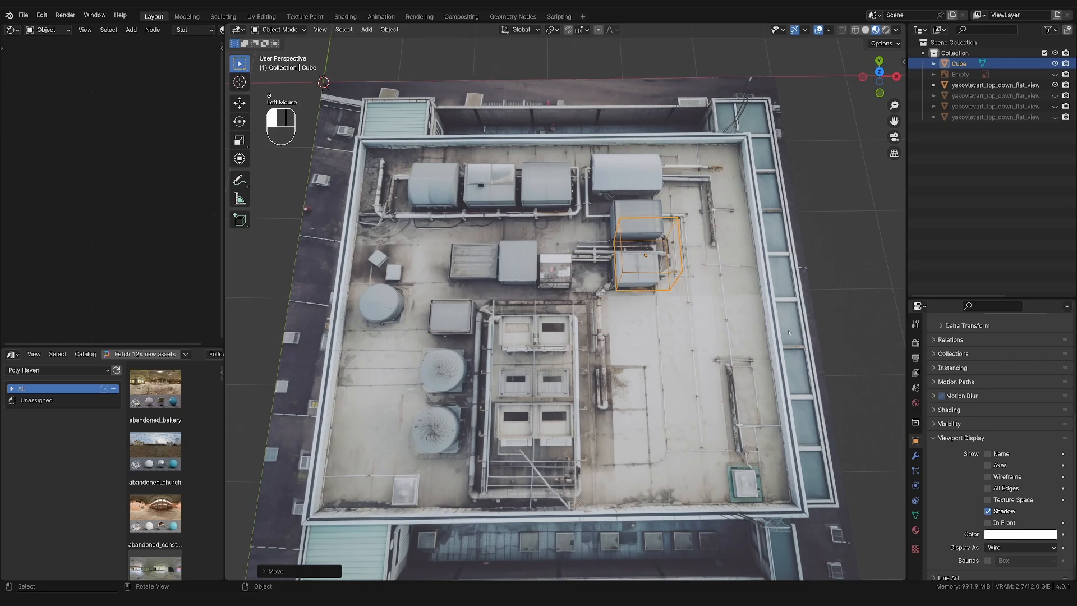
Show the Outliner's selectability toggles and make the visible rooftop plane unselectable, then select the cube
{"action": "left_click", "coordinate": [1048, 30]}
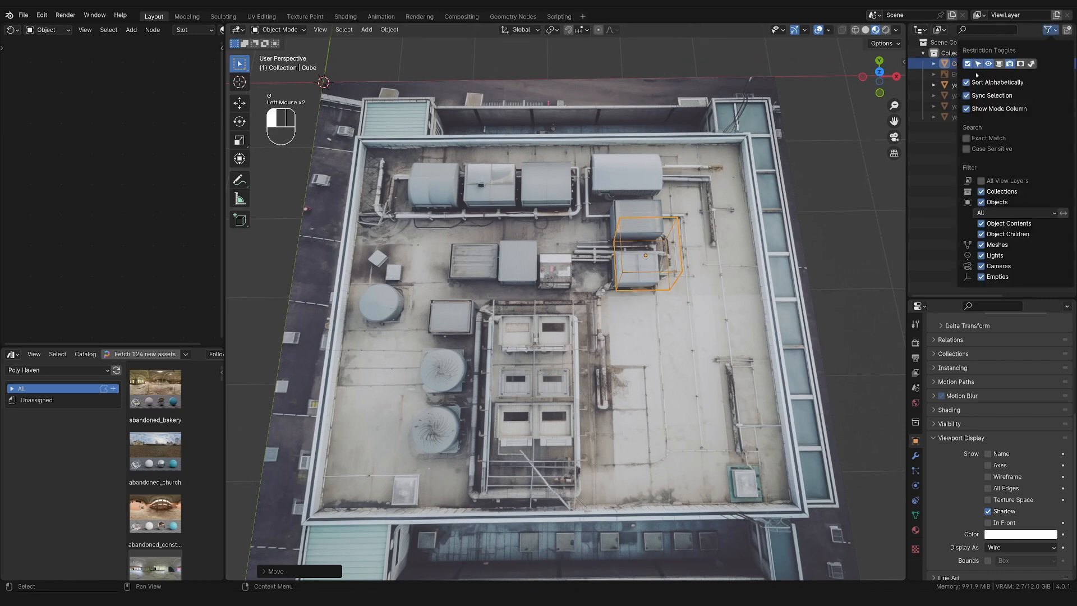
{"action": "left_click", "coordinate": [680, 247]}
{"action": "left_click", "coordinate": [680, 246]}
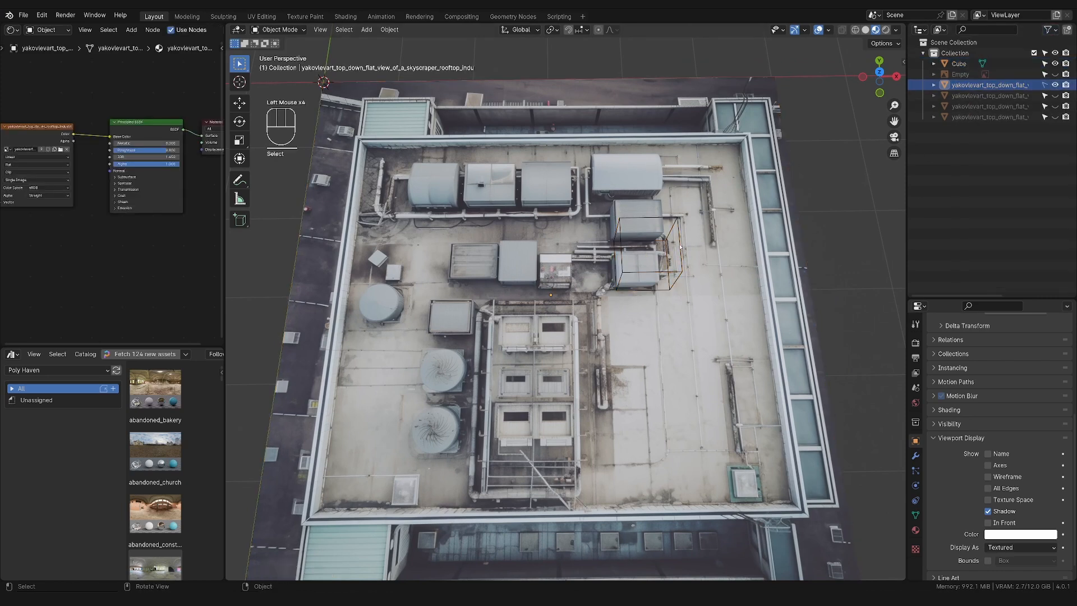
{"action": "left_click", "coordinate": [628, 273]}
Scale the cube down and position it over the near half of the small box unit's roof
{"action": "key", "text": "g"}
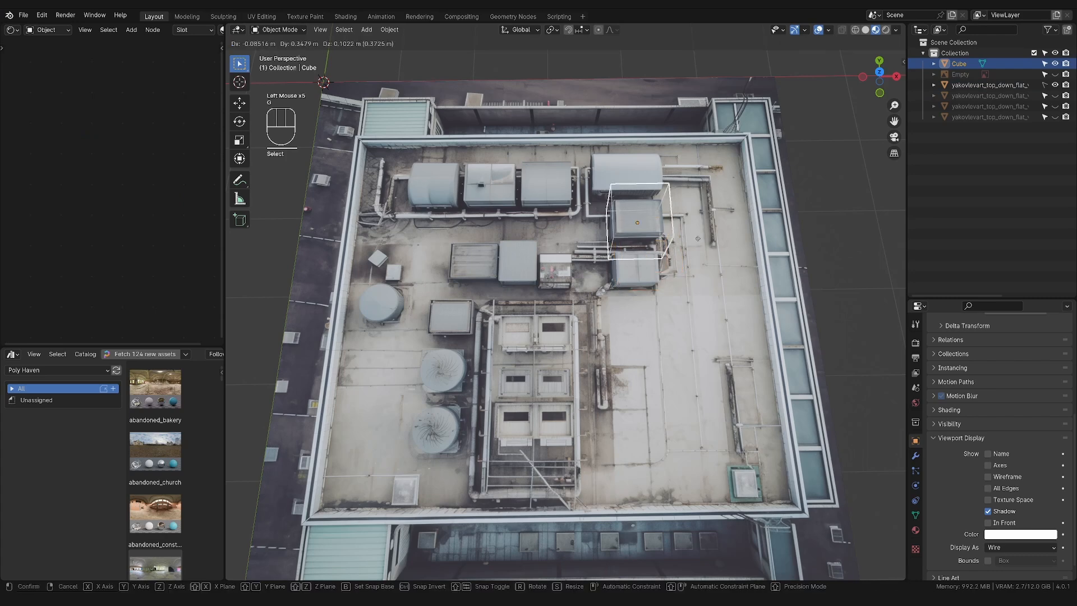
{"action": "key", "text": "s"}
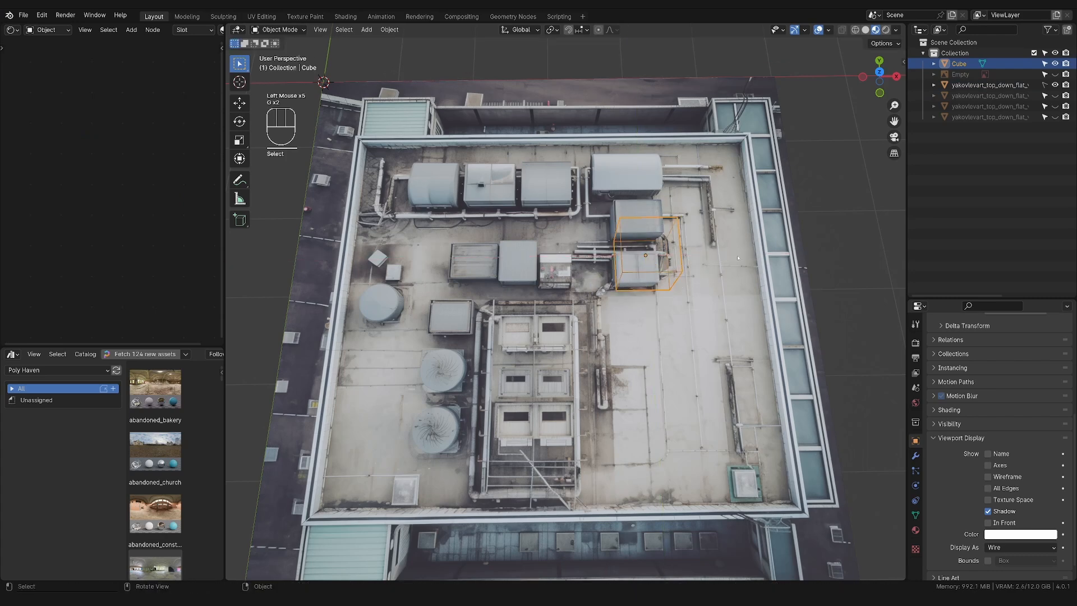
{"action": "left_click", "coordinate": [699, 268]}
{"action": "key", "text": "g"}
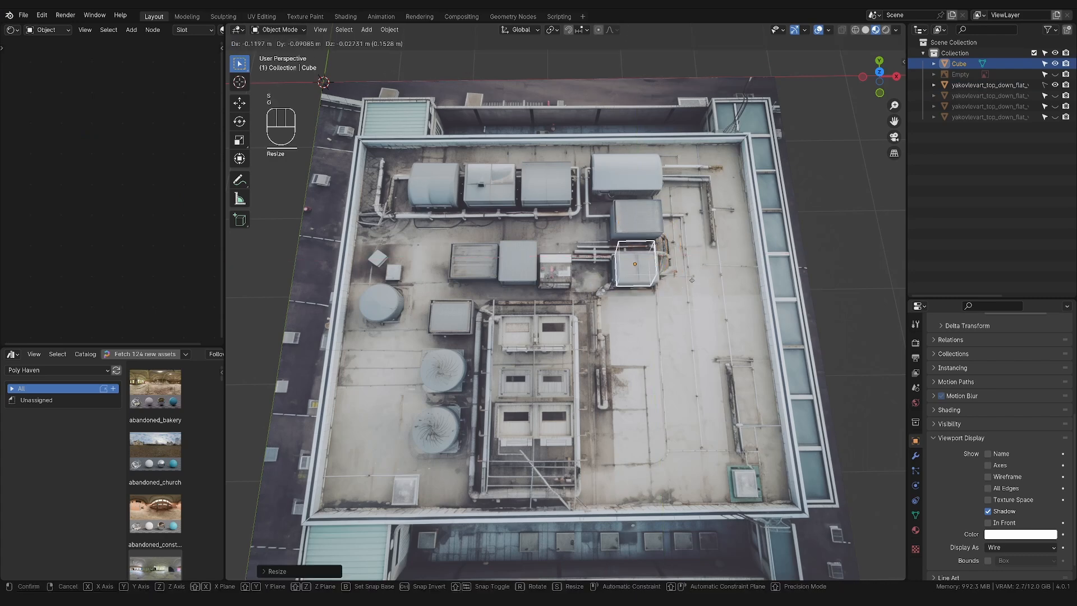
{"action": "left_click", "coordinate": [685, 282]}
{"action": "key", "text": "s"}
{"action": "left_click", "coordinate": [676, 284]}
{"action": "key", "text": "g"}
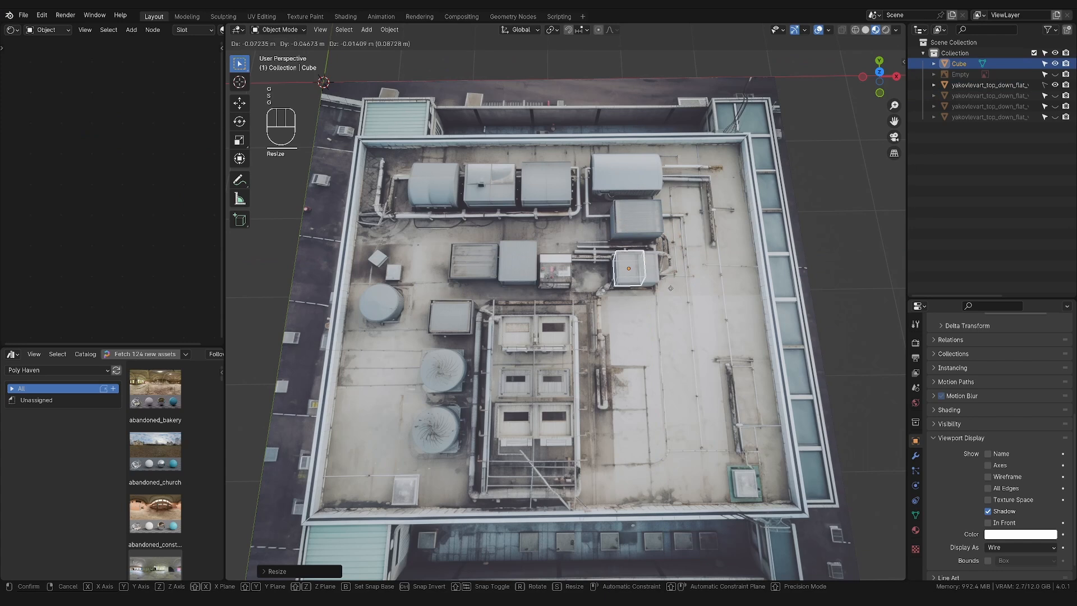
{"action": "left_click", "coordinate": [669, 289]}
Move the cube's side face about 0.19 m along X so the mesh spans the box unit's full width
{"action": "key", "text": "Tab"}
{"action": "key", "text": "Tab"}
{"action": "key", "text": "Tab"}
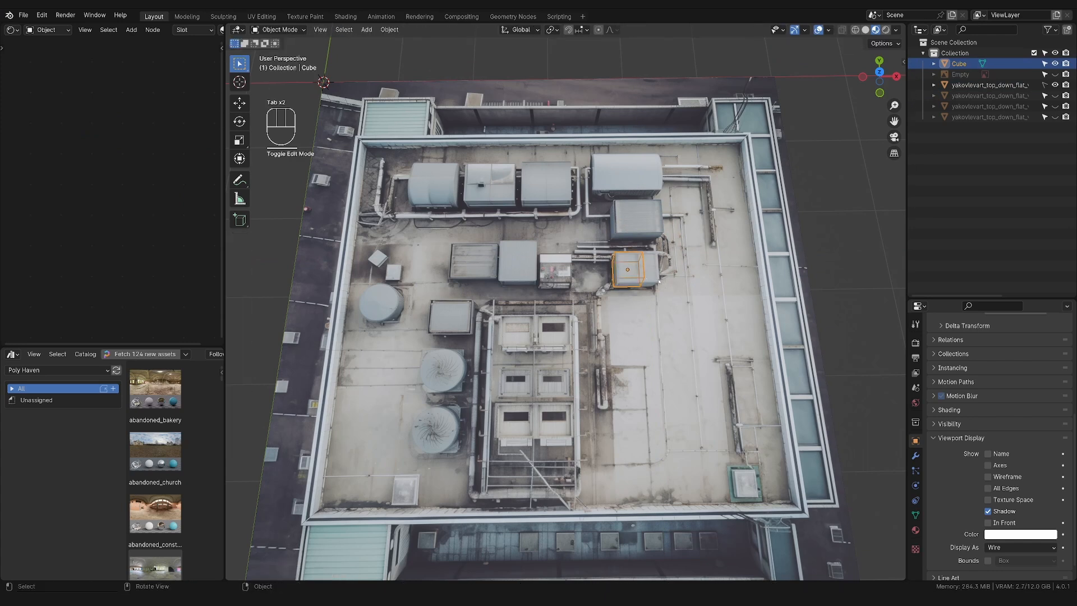
{"action": "key", "text": "3"}
{"action": "left_click", "coordinate": [629, 262]}
{"action": "left_click", "coordinate": [641, 281]}
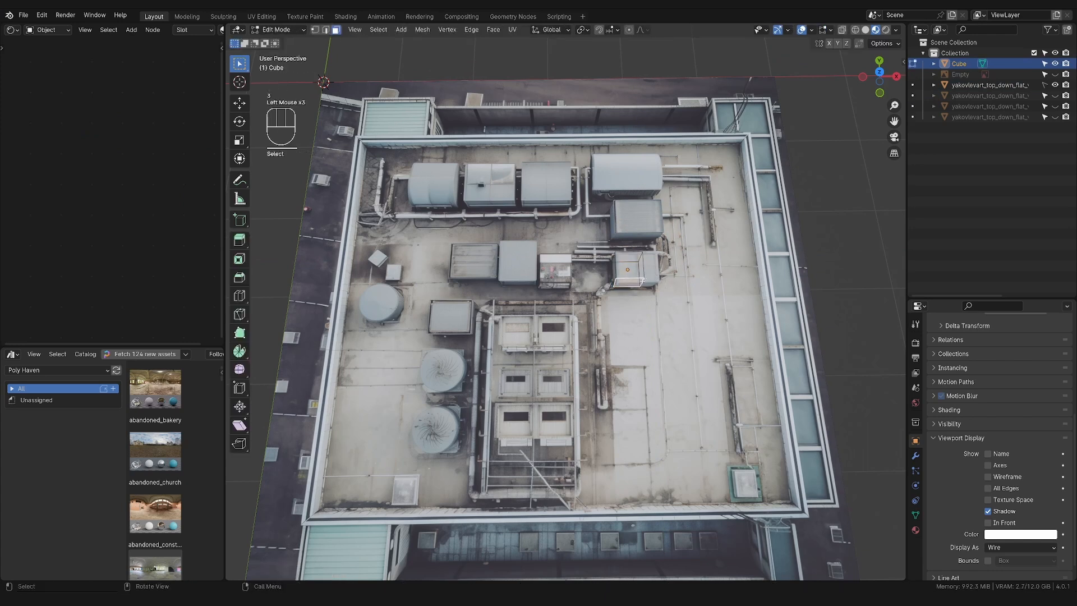
{"action": "left_click", "coordinate": [640, 269]}
{"action": "key", "text": "g"}
{"action": "key", "text": "x"}
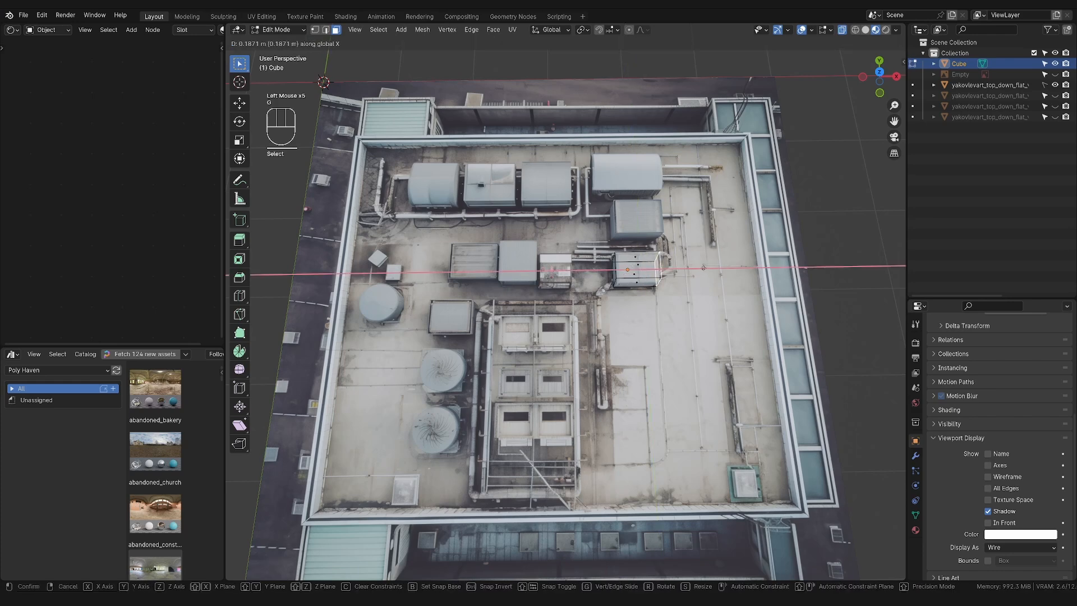
{"action": "left_click", "coordinate": [704, 268]}
Select the whole box mesh and adjust its scale and position until it covers the small box unit
{"action": "key", "text": "a"}
{"action": "middle_click_drag", "start_coordinate": [701, 270], "coordinate": [678, 286]}
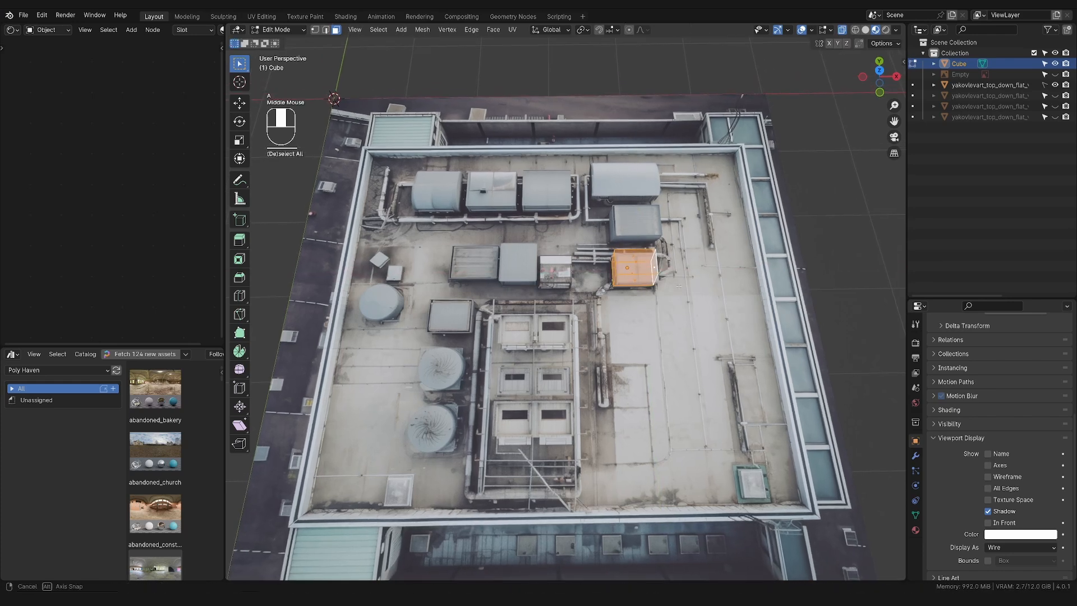
{"action": "scroll", "coordinate": [679, 286], "scroll_direction": "down", "scroll_amount": 1}
{"action": "scroll", "coordinate": [662, 285], "scroll_direction": "up", "scroll_amount": 2}
{"action": "left_click", "coordinate": [637, 283]}
{"action": "left_click_drag", "start_coordinate": [597, 241], "coordinate": [672, 297]}
{"action": "key", "text": "s"}
{"action": "key", "text": "g"}
{"action": "left_click", "coordinate": [711, 301]}
Duplicate the box within the mesh, then move and scale the copy to match the neighbouring box unit behind it
{"action": "key", "text": "shift+d"}
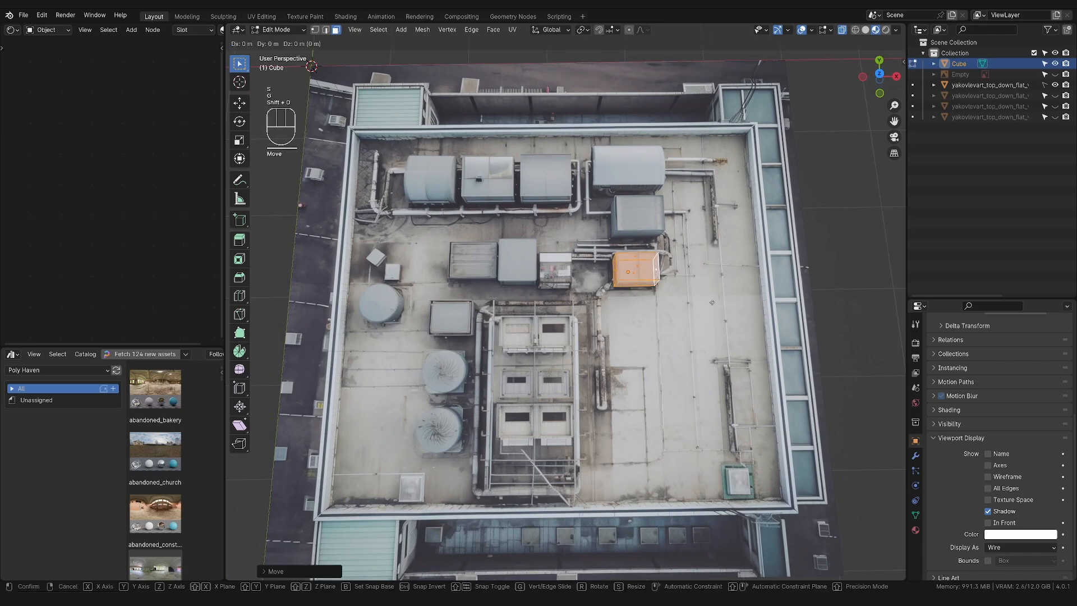
{"action": "key", "text": "y"}
{"action": "key", "text": "s"}
{"action": "key", "text": "g"}
{"action": "left_click", "coordinate": [730, 254]}
{"action": "key", "text": "s"}
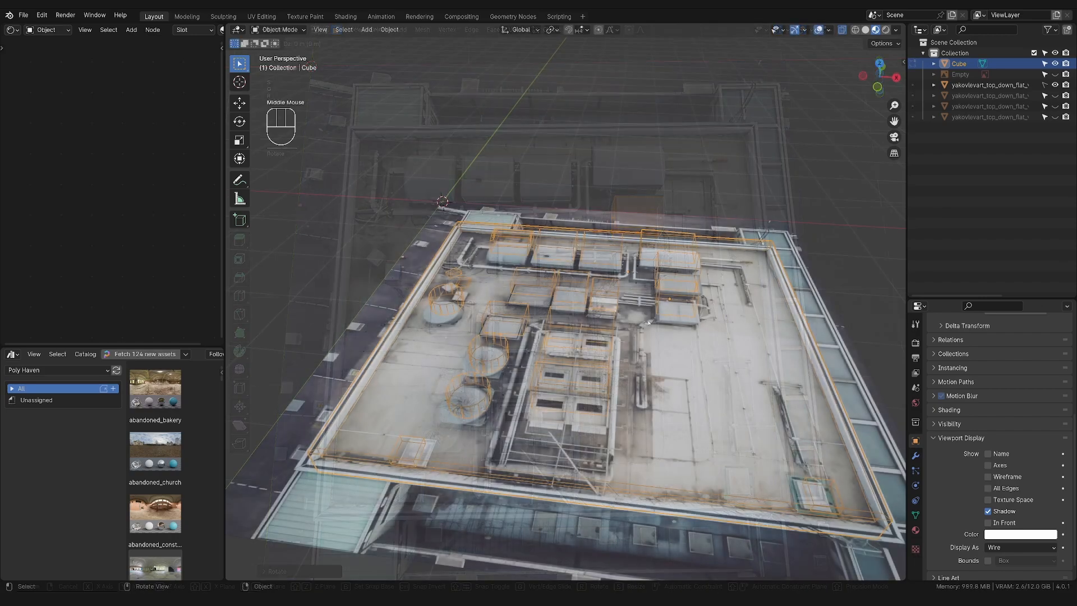
Hide the rooftop image plane and set the modelled rooftop mesh's viewport display to Solid
{"action": "scroll", "coordinate": [649, 322], "scroll_direction": "up", "scroll_amount": 2}
{"action": "middle_click_drag", "start_coordinate": [648, 322], "coordinate": [538, 375]}
{"action": "scroll", "coordinate": [673, 319], "scroll_direction": "down", "scroll_amount": 2}
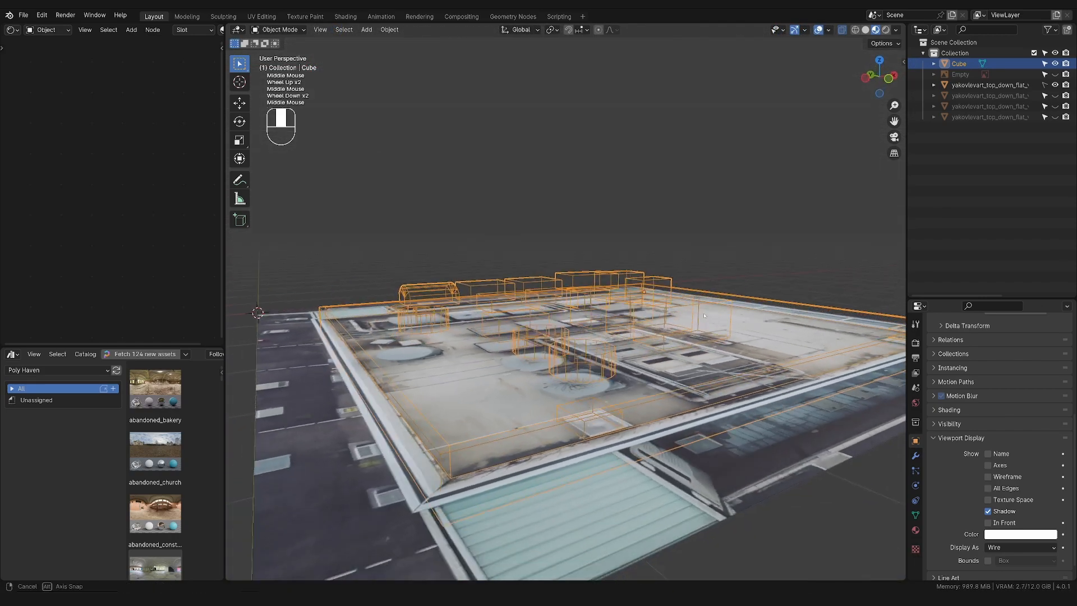
{"action": "scroll", "coordinate": [704, 316], "scroll_direction": "down", "scroll_amount": 1}
{"action": "left_click", "coordinate": [629, 401]}
{"action": "middle_click_drag", "start_coordinate": [771, 418], "coordinate": [807, 399]}
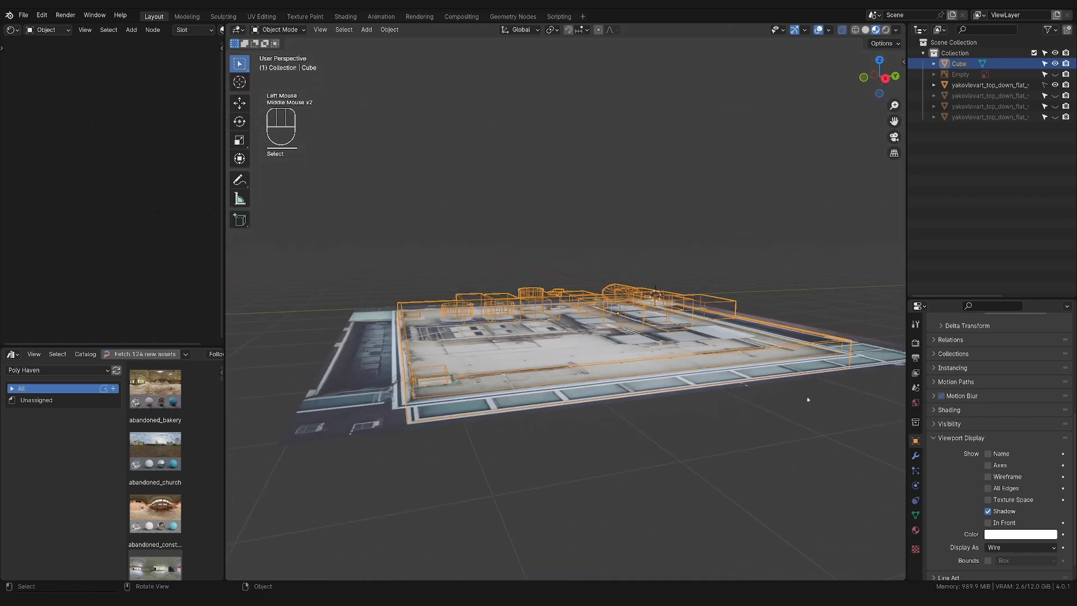
{"action": "left_click", "coordinate": [828, 366]}
{"action": "left_click", "coordinate": [1055, 84]}
{"action": "left_click", "coordinate": [996, 152]}
{"action": "left_click", "coordinate": [960, 64]}
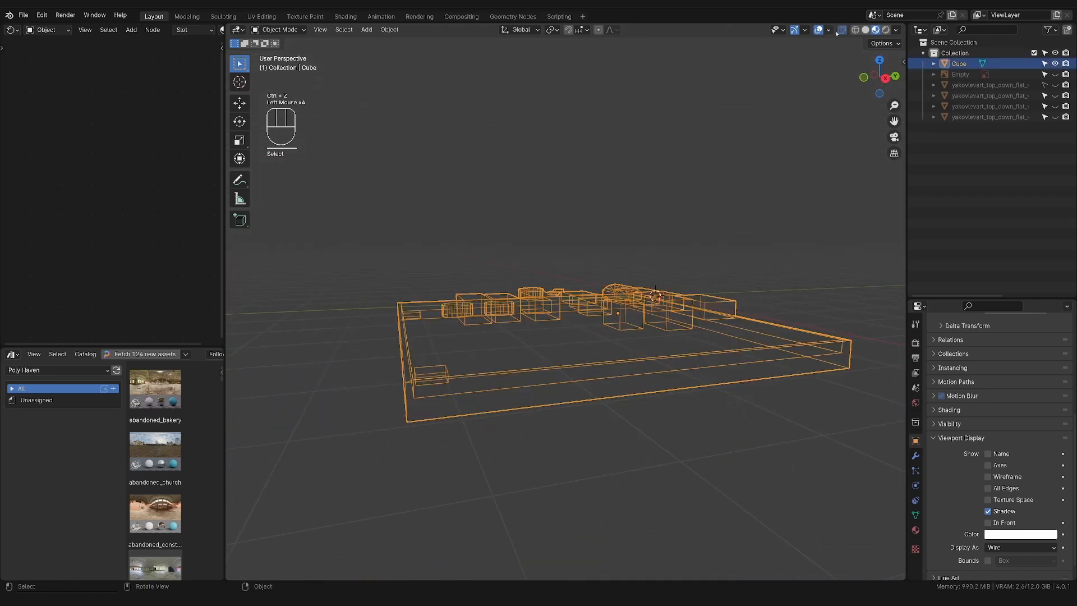
{"action": "left_click", "coordinate": [1012, 549]}
{"action": "left_click", "coordinate": [1010, 524]}
Examine the heights and placement of the machinery blocks and parapet from several angles in Solid shading
{"action": "scroll", "coordinate": [661, 404], "scroll_direction": "up", "scroll_amount": 1}
{"action": "middle_click_drag", "start_coordinate": [645, 398], "coordinate": [701, 373]}
{"action": "scroll", "coordinate": [673, 370], "scroll_direction": "down", "scroll_amount": 1}
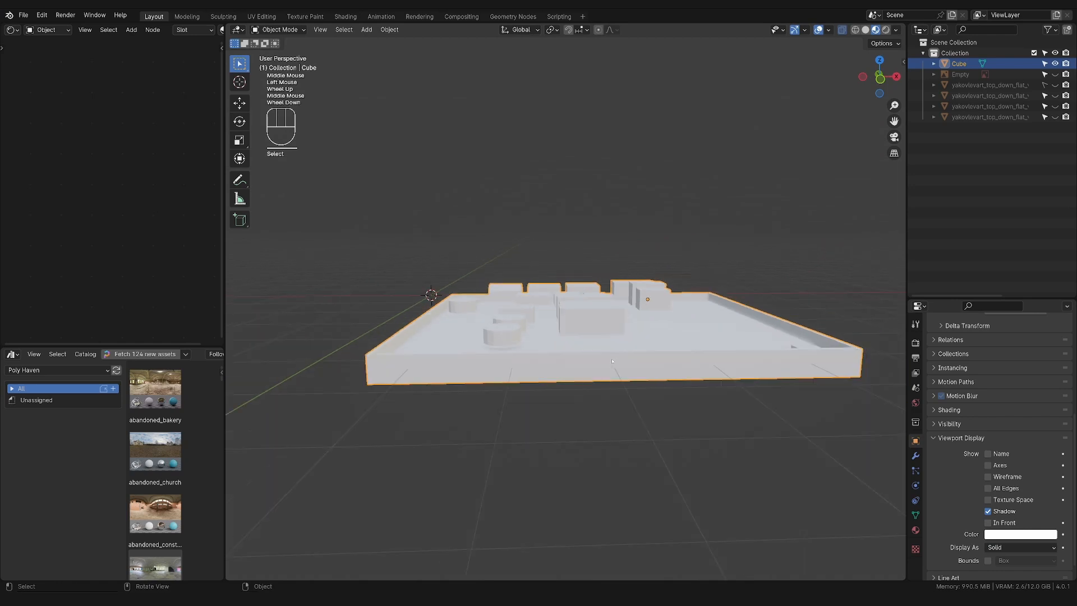
{"action": "middle_click_drag", "start_coordinate": [611, 365], "coordinate": [631, 304]}
{"action": "scroll", "coordinate": [639, 330], "scroll_direction": "down", "scroll_amount": 1}
{"action": "middle_click_drag", "start_coordinate": [623, 372], "coordinate": [583, 343]}
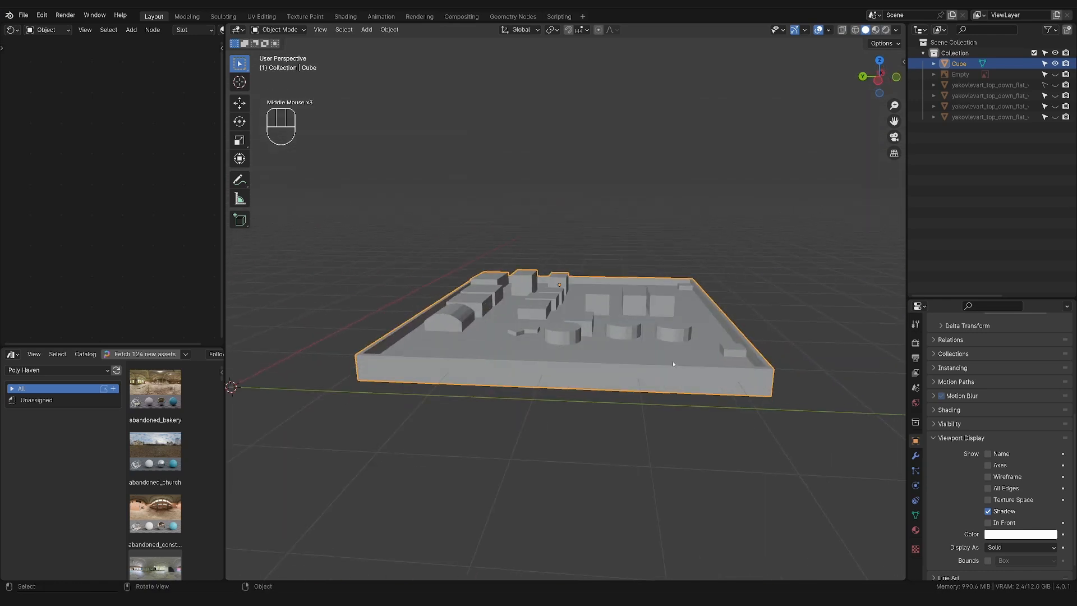
{"action": "middle_click_drag", "start_coordinate": [691, 363], "coordinate": [608, 377]}
{"action": "scroll", "coordinate": [567, 386], "scroll_direction": "up", "scroll_amount": 2}
{"action": "scroll", "coordinate": [596, 393], "scroll_direction": "down", "scroll_amount": 1}
Select the entire rooftop mesh and separate it into individual objects by loose parts
{"action": "key", "text": "Tab"}
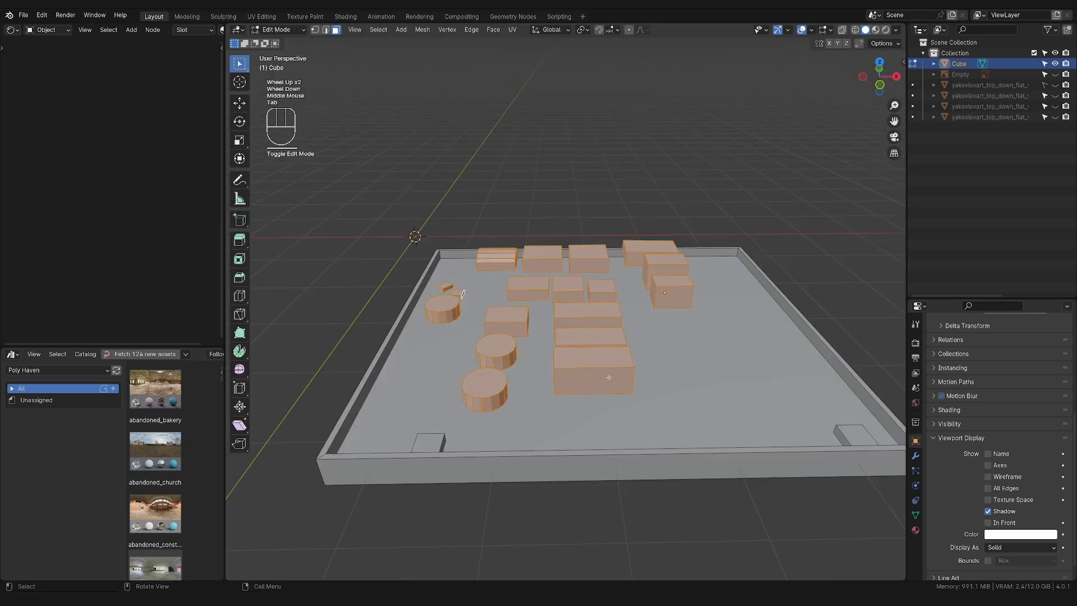
{"action": "key", "text": "a"}
{"action": "middle_click_drag", "start_coordinate": [505, 425], "coordinate": [623, 383]}
{"action": "key", "text": "p"}
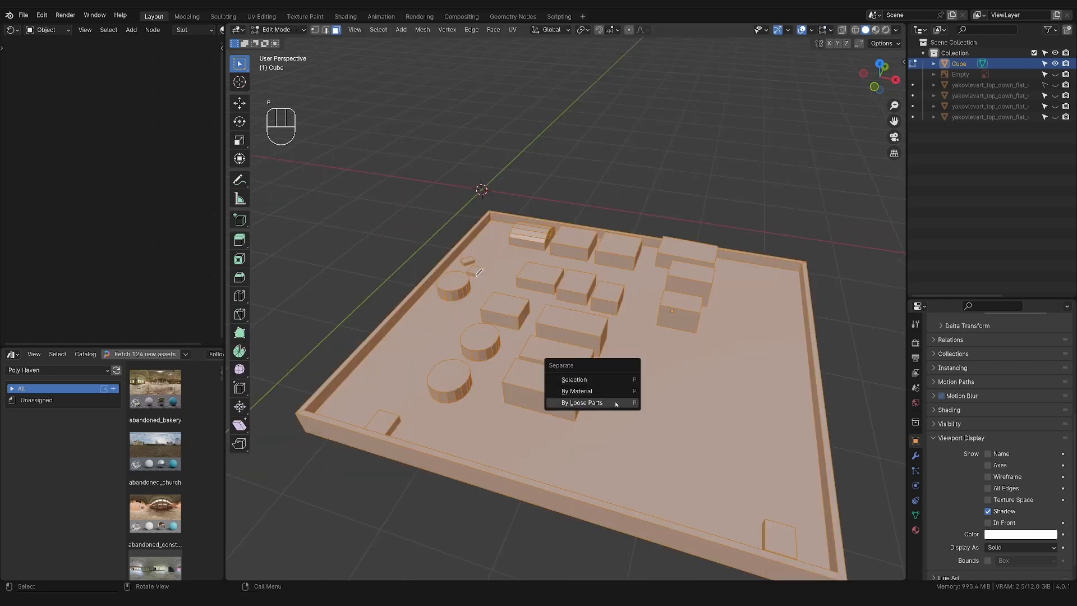
{"action": "left_click", "coordinate": [620, 402]}
{"action": "key", "text": "Tab"}
Select only the rooftop base with the parapet and set its origin to its geometry
{"action": "left_click", "coordinate": [692, 302]}
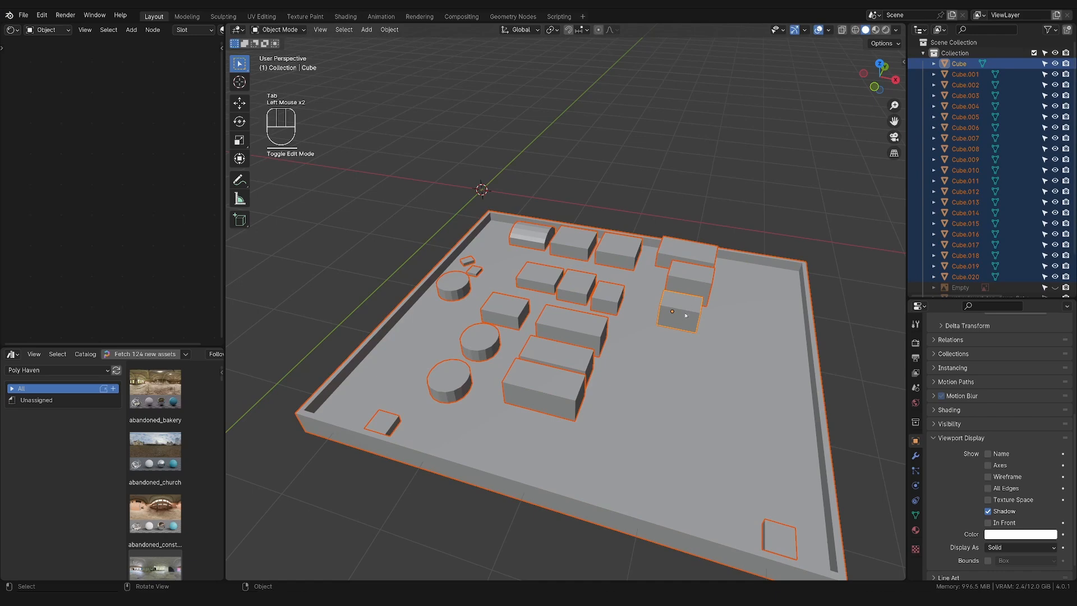
{"action": "left_click", "coordinate": [685, 315]}
{"action": "left_click", "coordinate": [700, 438]}
{"action": "mouse_move", "coordinate": [704, 453]}
{"action": "middle_mouse_down"}
{"action": "mouse_move", "coordinate": [764, 415]}
{"action": "mouse_move", "coordinate": [711, 435]}
{"action": "middle_mouse_up"}
{"action": "right_click", "coordinate": [710, 421]}
{"action": "mouse_move", "coordinate": [710, 421]}
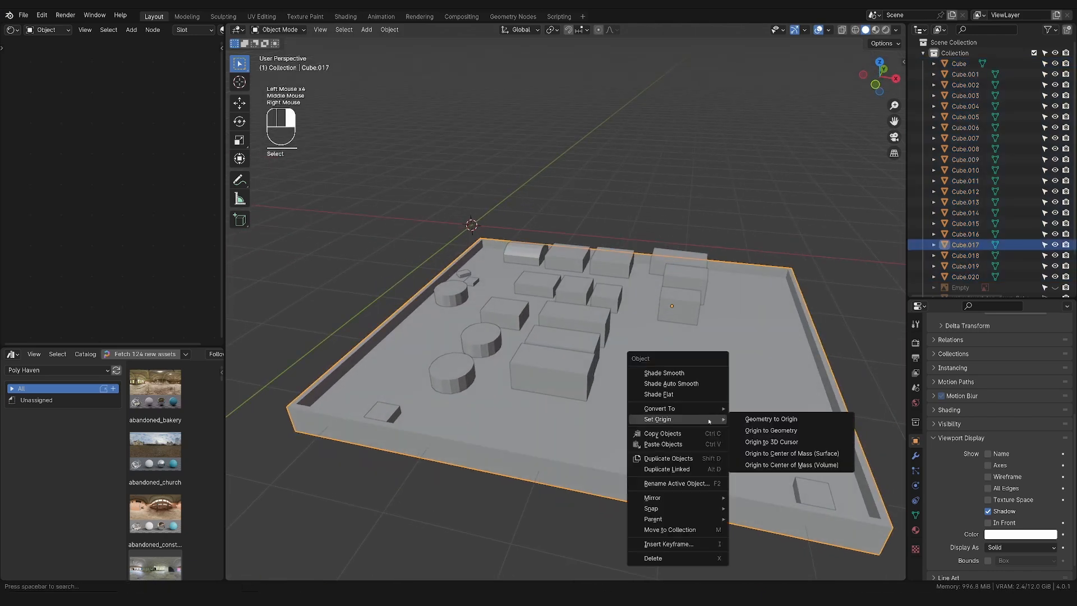
{"action": "left_click", "coordinate": [781, 433]}
{"action": "left_click", "coordinate": [754, 458]}
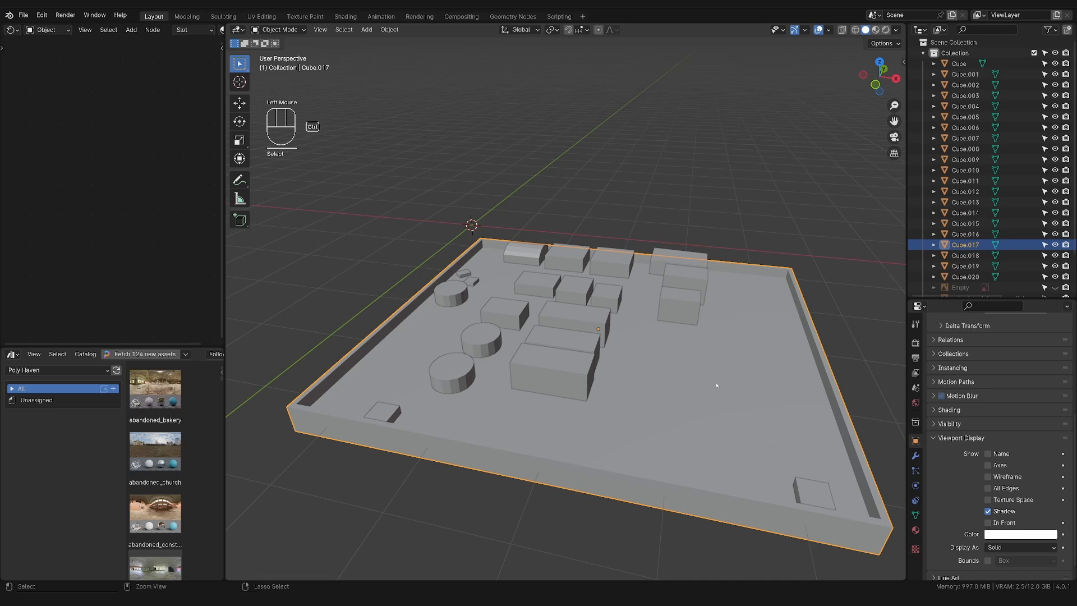
Invert the selection to all machinery blocks and set each one's origin to its geometry
{"action": "key", "text": "ctrl+i"}
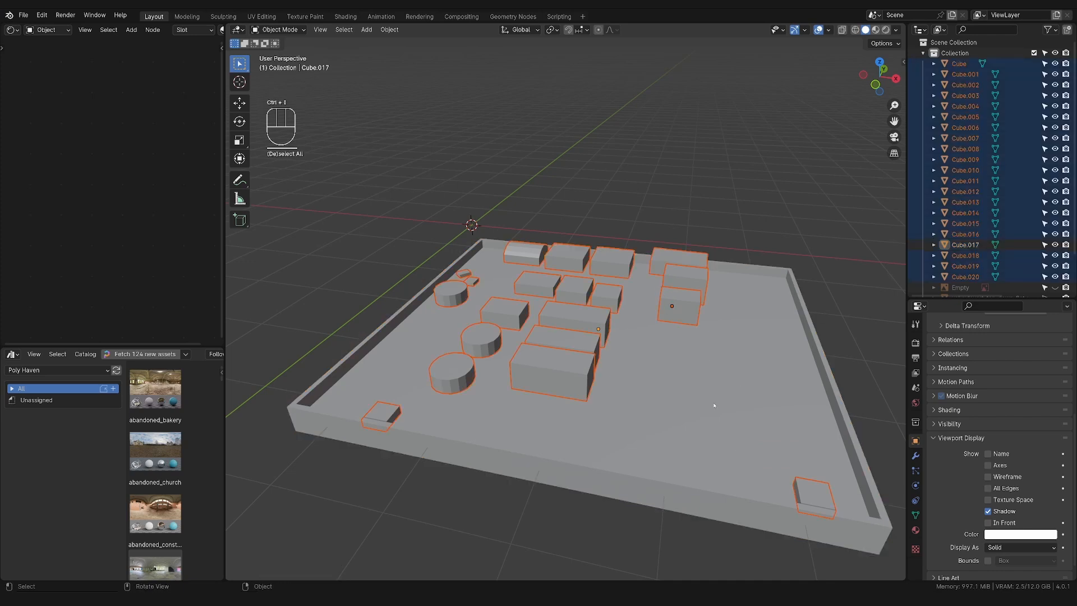
{"action": "right_click", "coordinate": [639, 291]}
{"action": "mouse_move", "coordinate": [673, 292]}
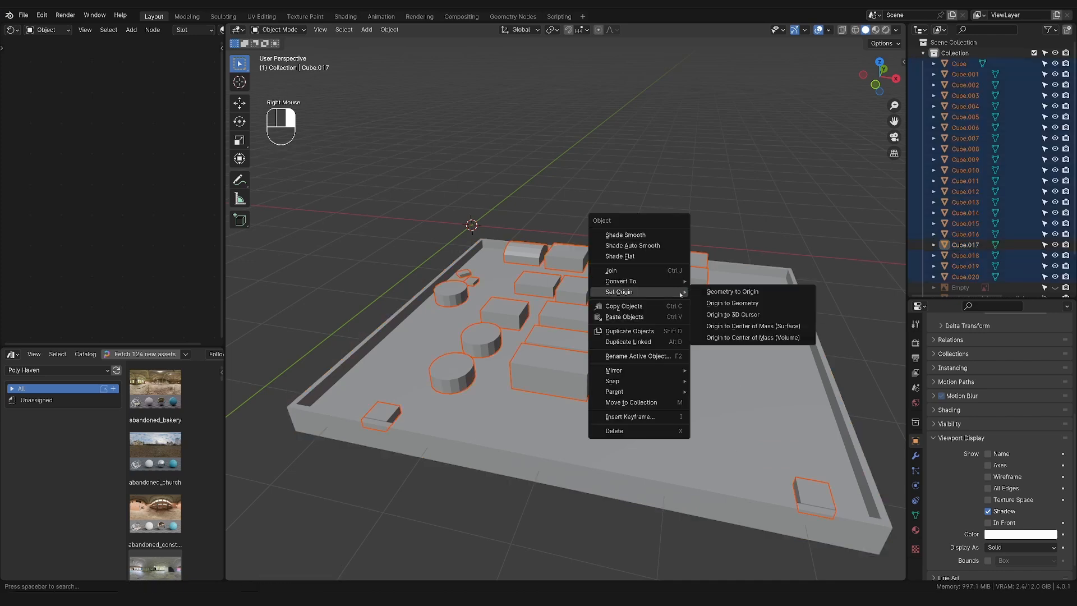
{"action": "left_click", "coordinate": [733, 303]}
{"action": "mouse_move", "coordinate": [732, 304]}
{"action": "middle_mouse_down"}
{"action": "mouse_move", "coordinate": [724, 346]}
{"action": "mouse_move", "coordinate": [733, 317]}
{"action": "middle_mouse_up"}
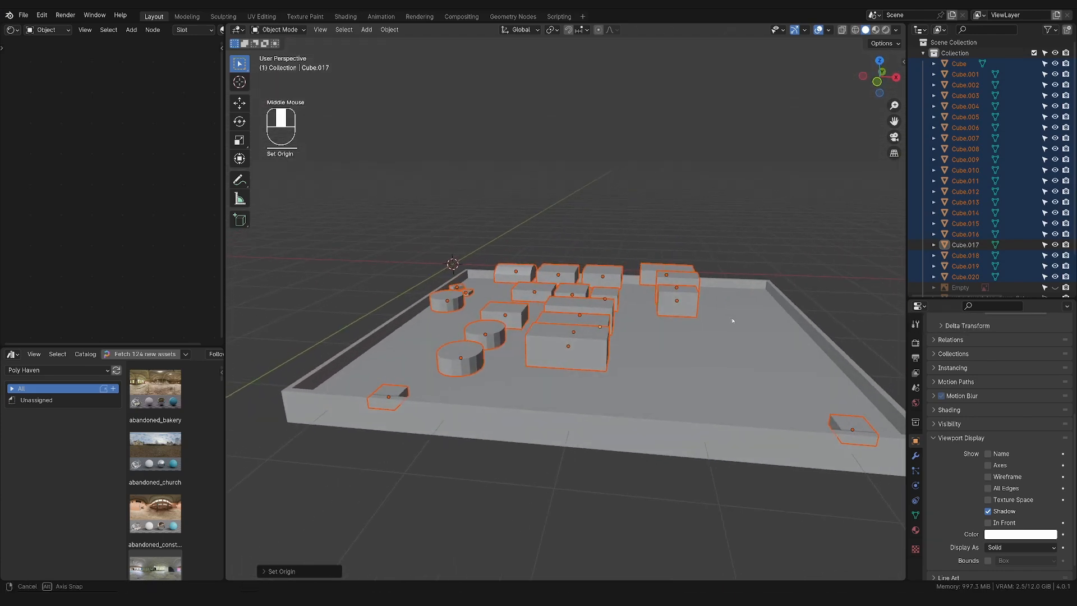
Switch to front view and set transforms to affect only object locations
{"action": "key", "text": "KP_1"}
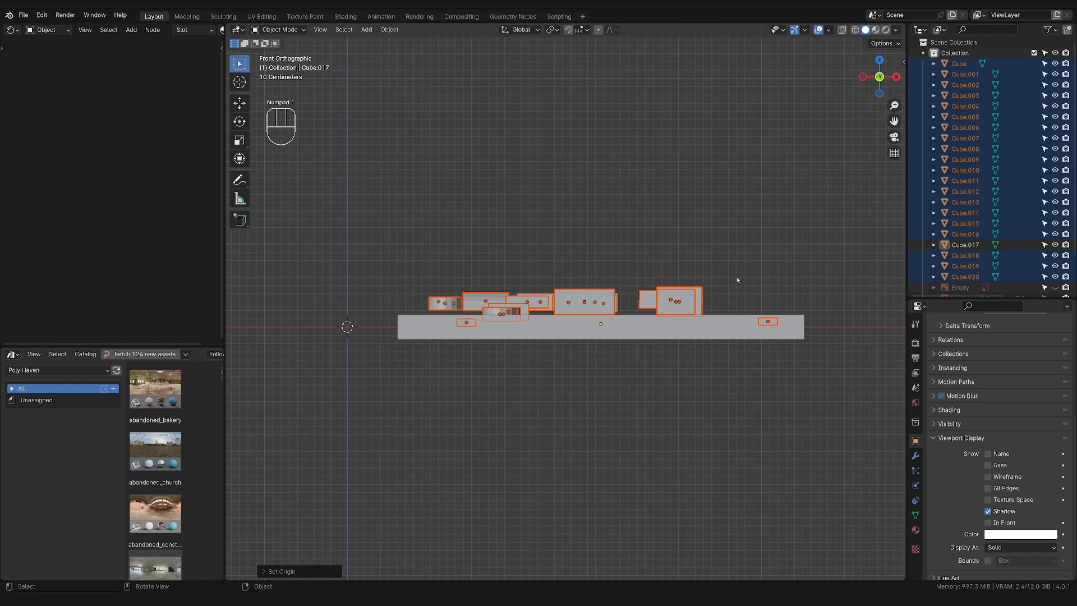
{"action": "scroll", "coordinate": [737, 280], "scroll_direction": "up", "scroll_amount": 2}
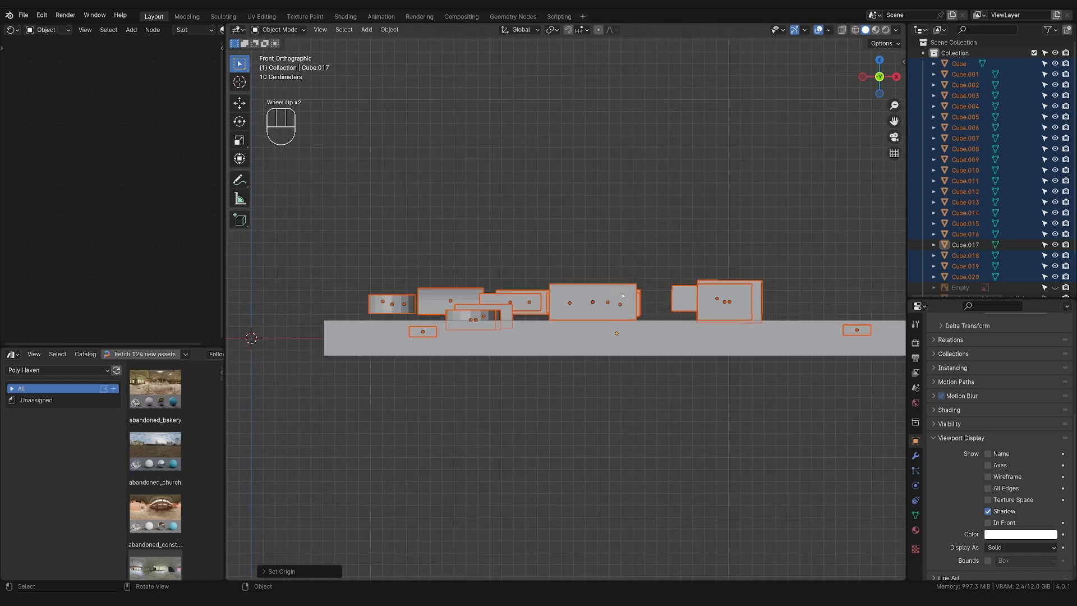
{"action": "middle_click_drag", "start_coordinate": [774, 290], "coordinate": [701, 285], "text": "shift"}
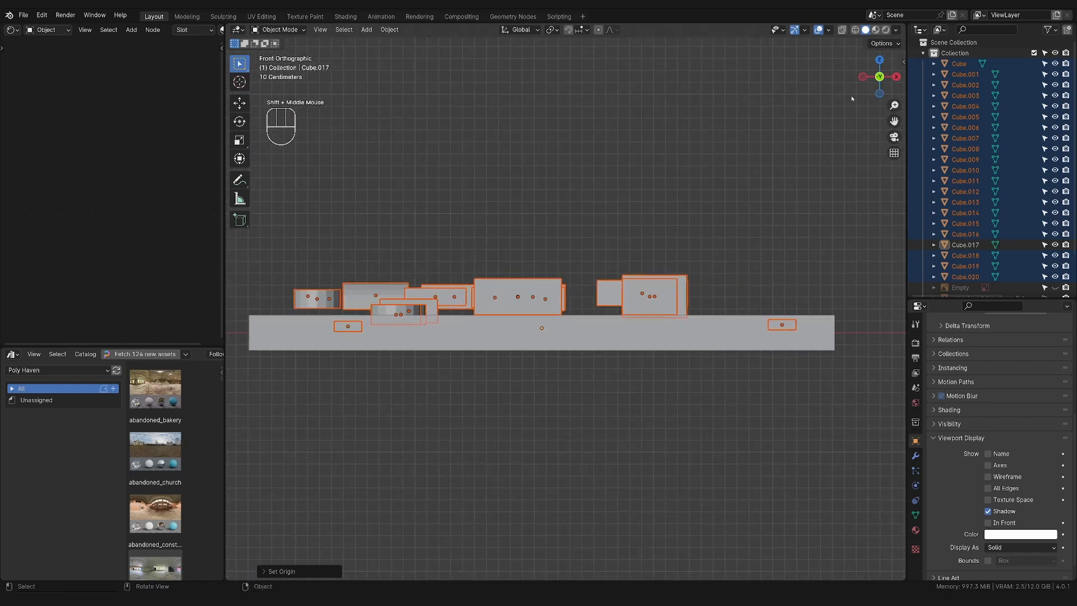
{"action": "left_click", "coordinate": [896, 43]}
{"action": "left_click", "coordinate": [882, 43]}
{"action": "left_click", "coordinate": [880, 87]}
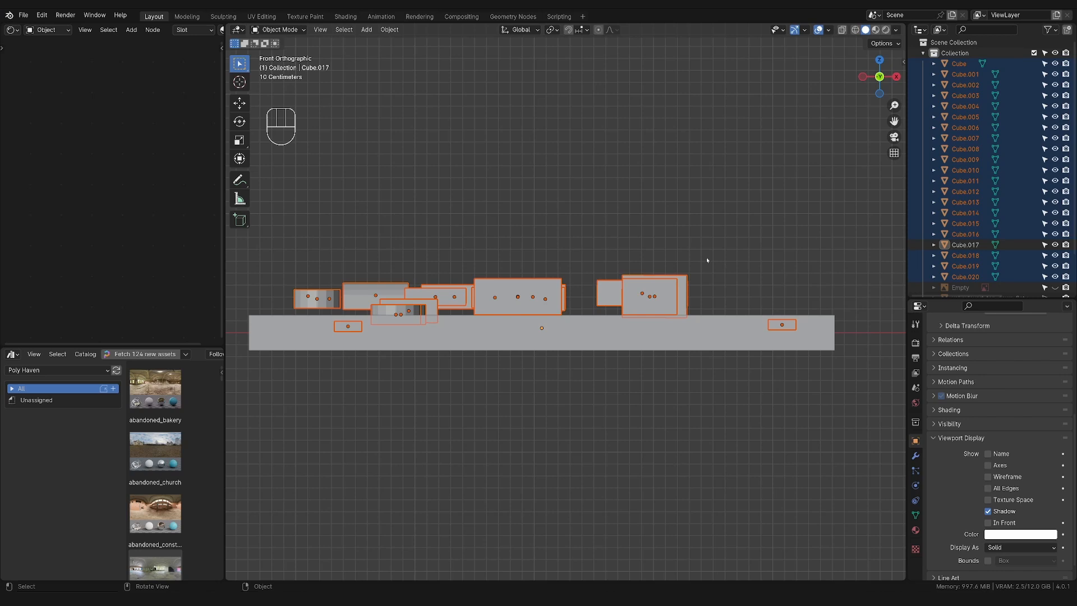
Align all machinery blocks at one height by scaling their locations to 0 along Z, and enter Edit Mode on them
{"action": "key", "text": "s"}
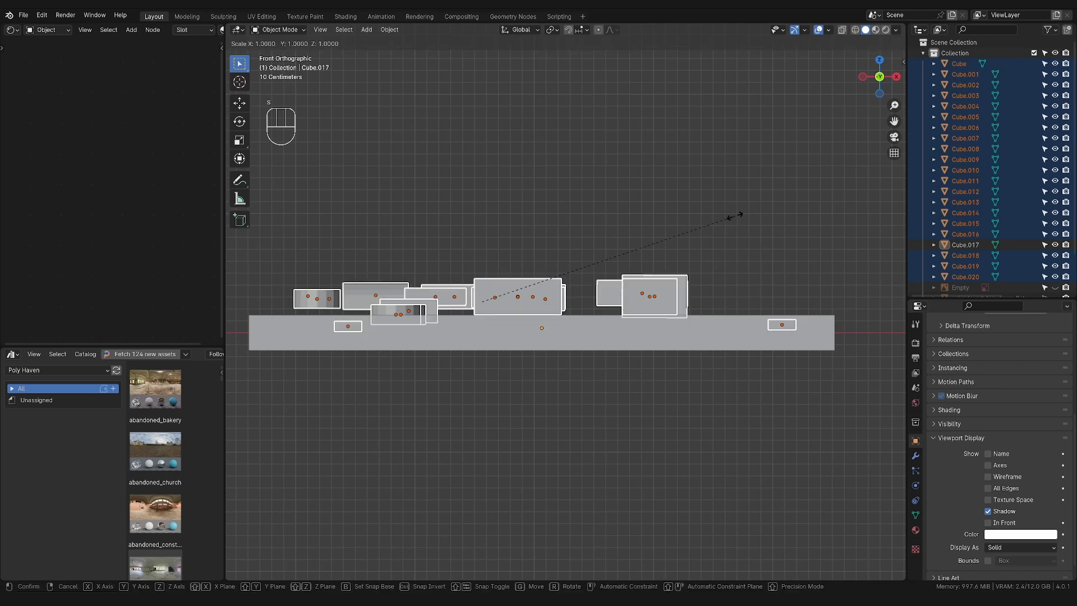
{"action": "type", "text": "z"}
{"action": "type", "text": "0"}
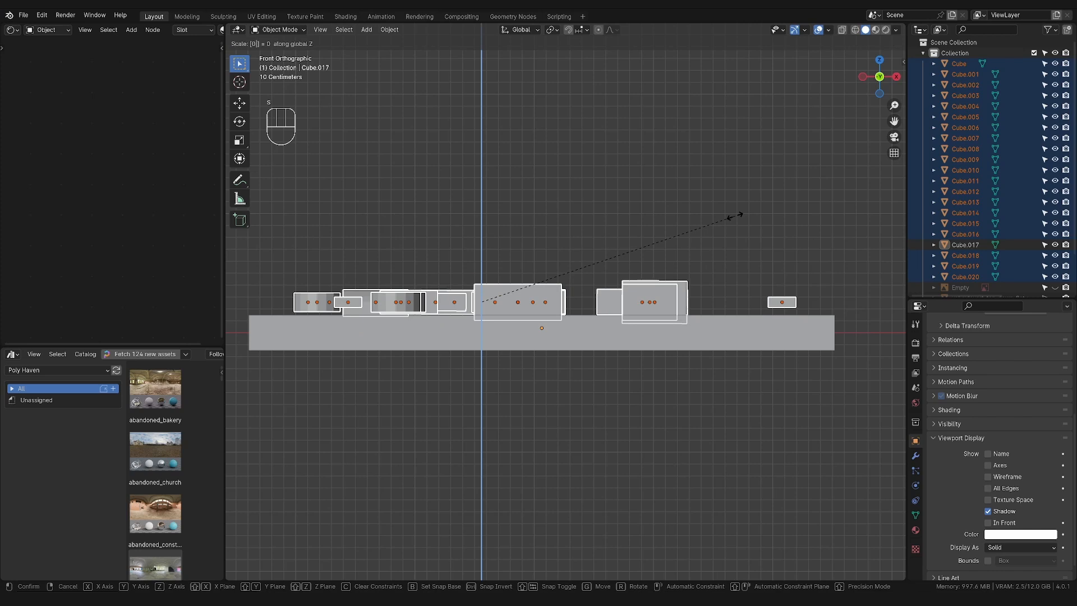
{"action": "key", "text": "Return"}
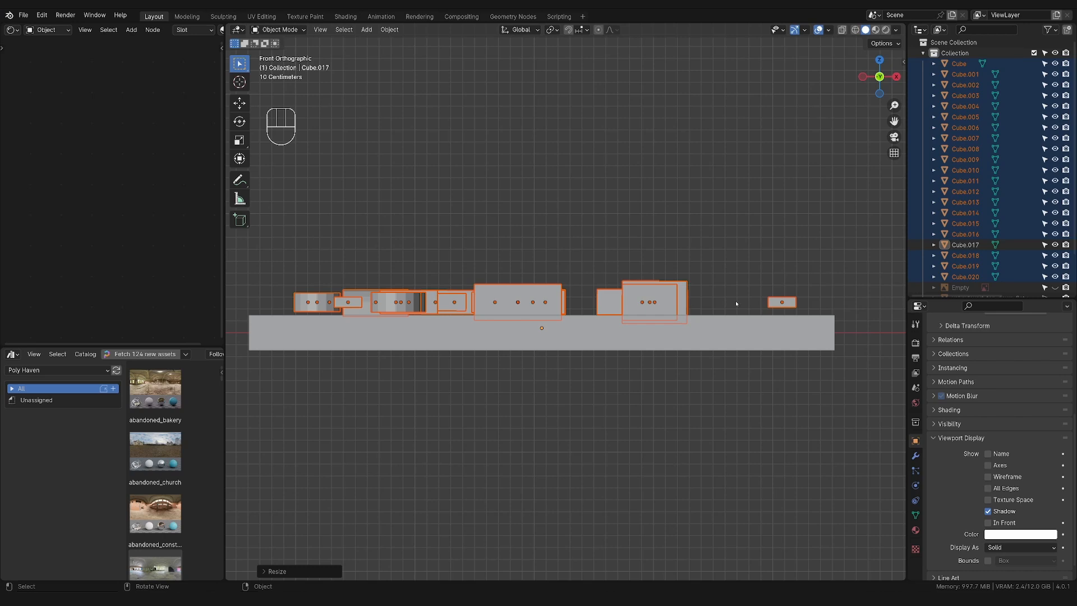
{"action": "key", "text": "Tab"}
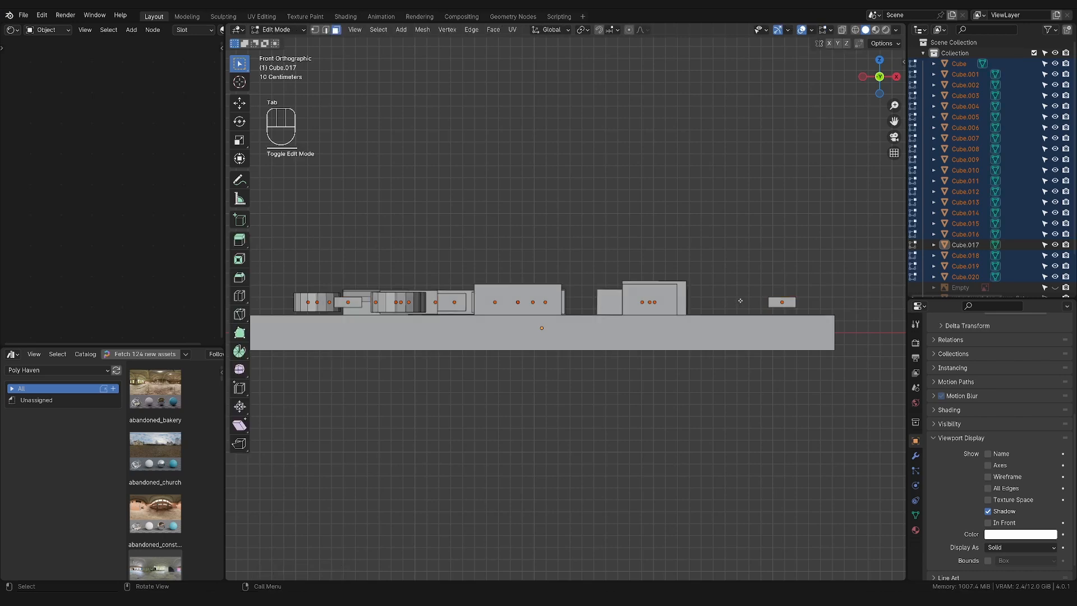
Select all machinery geometry except the rooftop base and raise it about 0.12 m along Z, using wireframe shading
{"action": "double_click", "coordinate": [796, 333]}
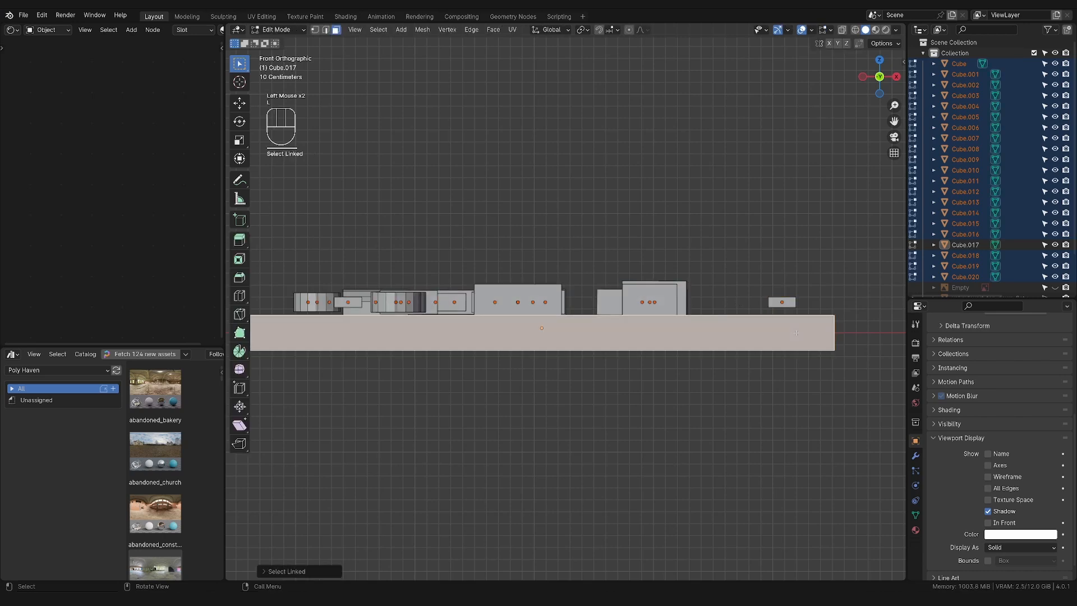
{"action": "key", "text": "ctrl+i"}
{"action": "left_click", "coordinate": [855, 29]}
{"action": "middle_click_drag", "start_coordinate": [680, 270], "coordinate": [692, 254], "text": "shift"}
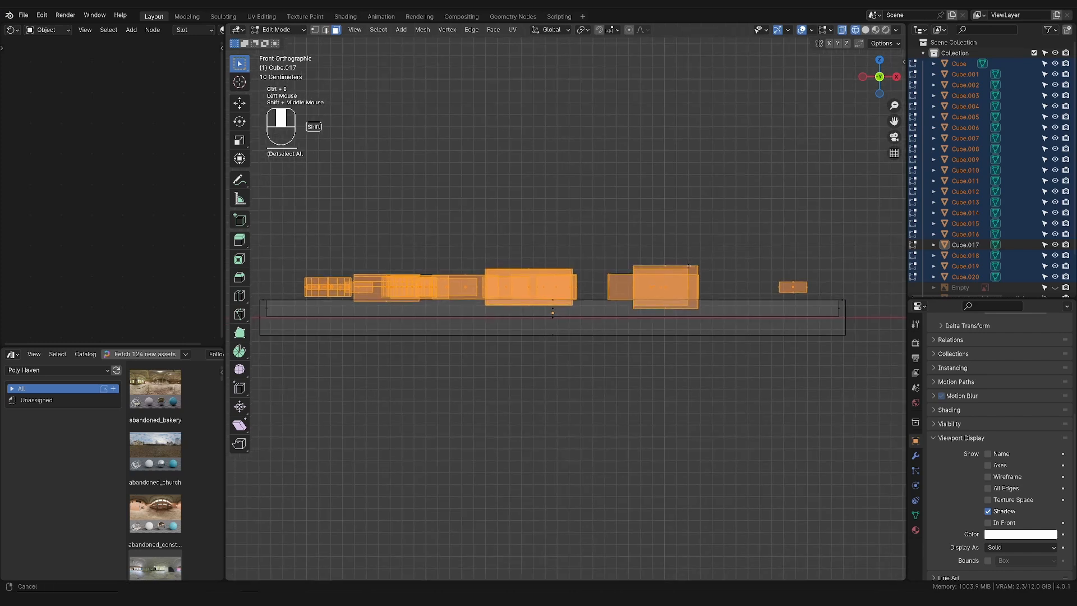
{"action": "scroll", "coordinate": [692, 254], "scroll_direction": "up", "scroll_amount": 2}
{"action": "key", "text": "g"}
{"action": "key", "text": "z"}
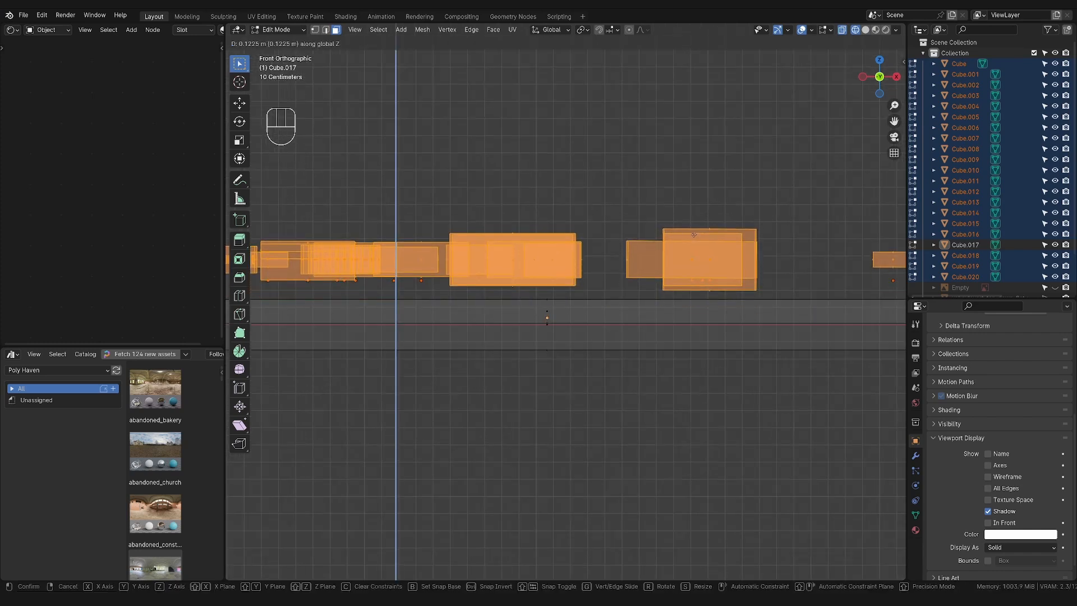
{"action": "left_click", "coordinate": [694, 235]}
Select the linked geometry of the outermost cylindrical tank and lower it along Z until its underside meets the origin level
{"action": "middle_click_drag", "start_coordinate": [530, 314], "coordinate": [702, 309], "text": "shift"}
{"action": "left_click_drag", "start_coordinate": [426, 227], "coordinate": [343, 247]}
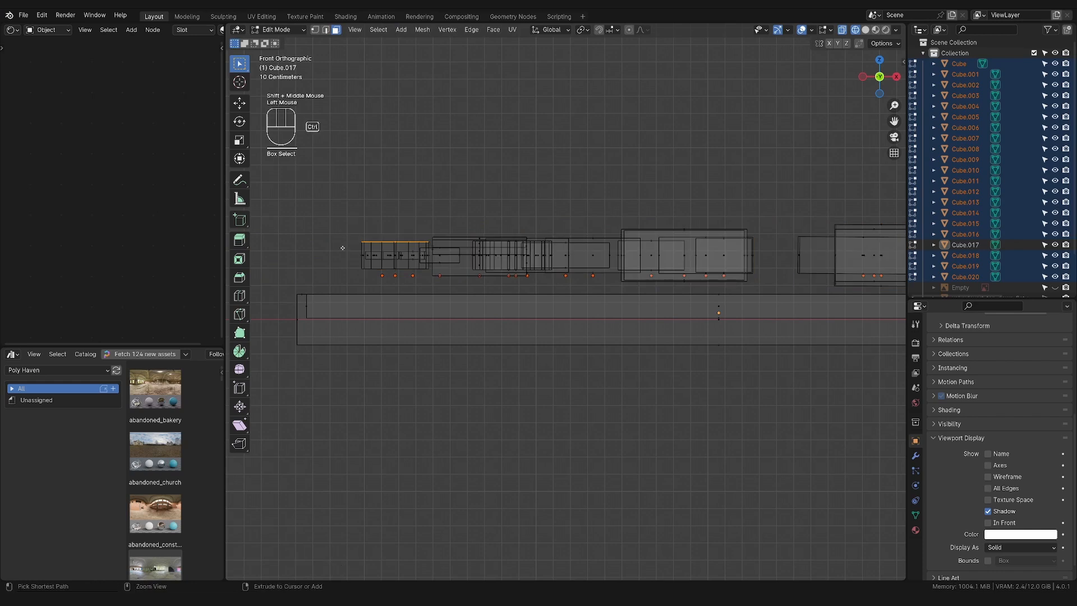
{"action": "key", "text": "ctrl+l"}
{"action": "key", "text": "g"}
{"action": "key", "text": "z"}
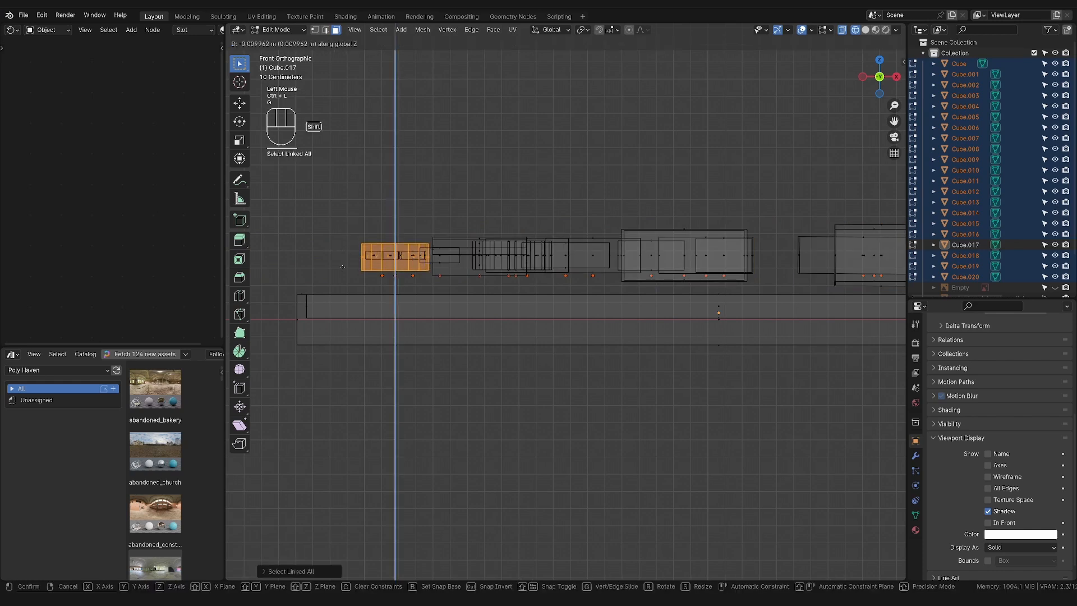
{"action": "left_click", "coordinate": [418, 266]}
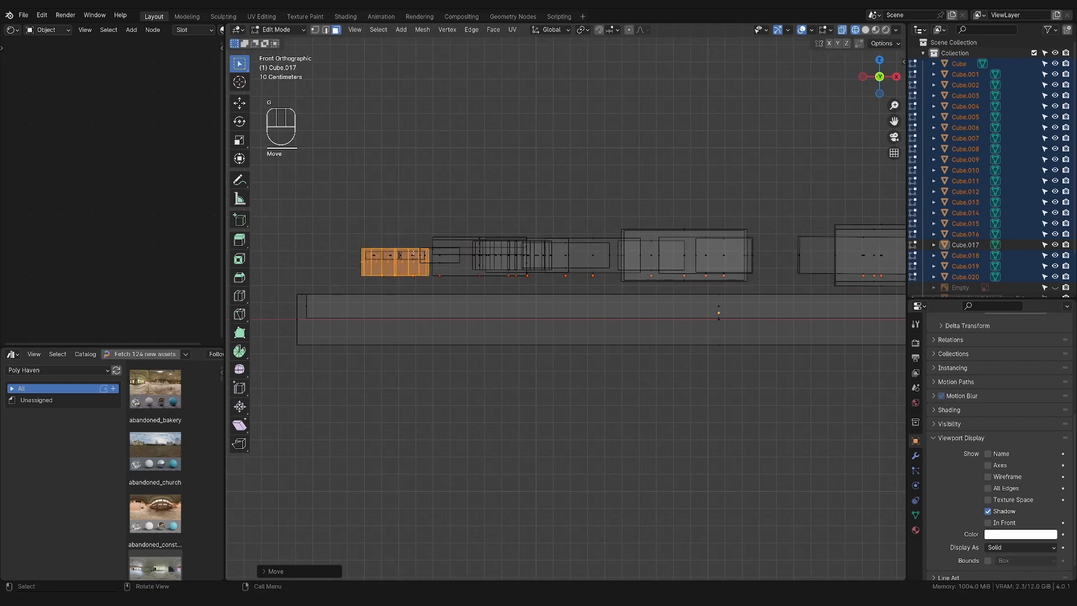
Lower the linked geometry of the small blocks beside the outermost tank along Z to the same origin level
{"action": "left_click", "coordinate": [412, 253]}
{"action": "key", "text": "ctrl+l"}
{"action": "key", "text": "g"}
{"action": "key", "text": "z"}
{"action": "left_click", "coordinate": [416, 268]}
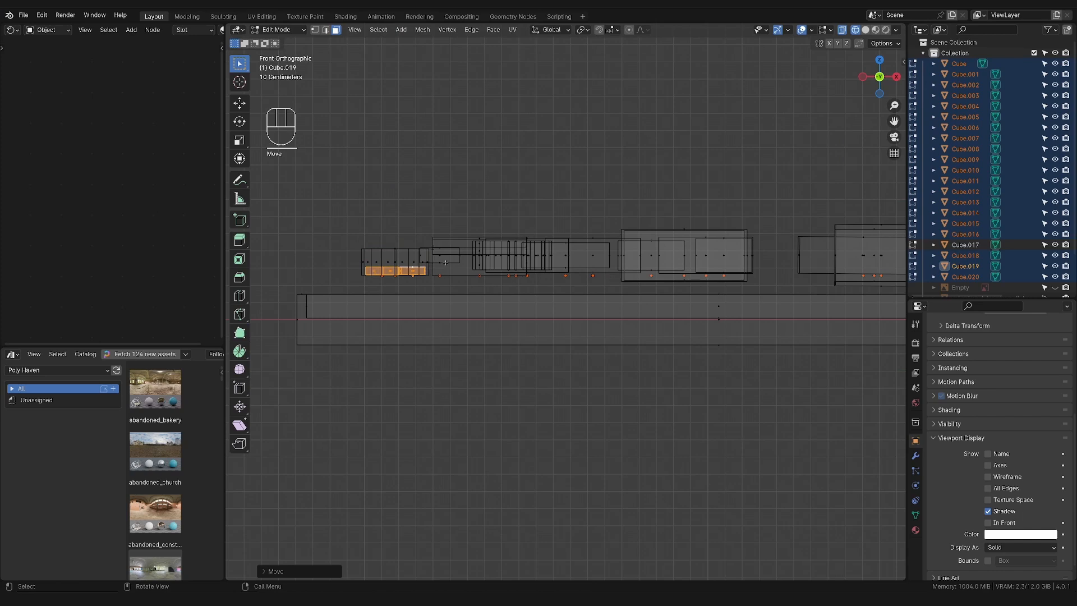
{"action": "key", "text": "g"}
{"action": "key", "text": "z"}
{"action": "left_click", "coordinate": [533, 226]}
Select only the low block adjoining the outermost tank, Cube.005, and lower its geometry along Z to the origin level
{"action": "left_click", "coordinate": [433, 247]}
{"action": "key", "text": "l"}
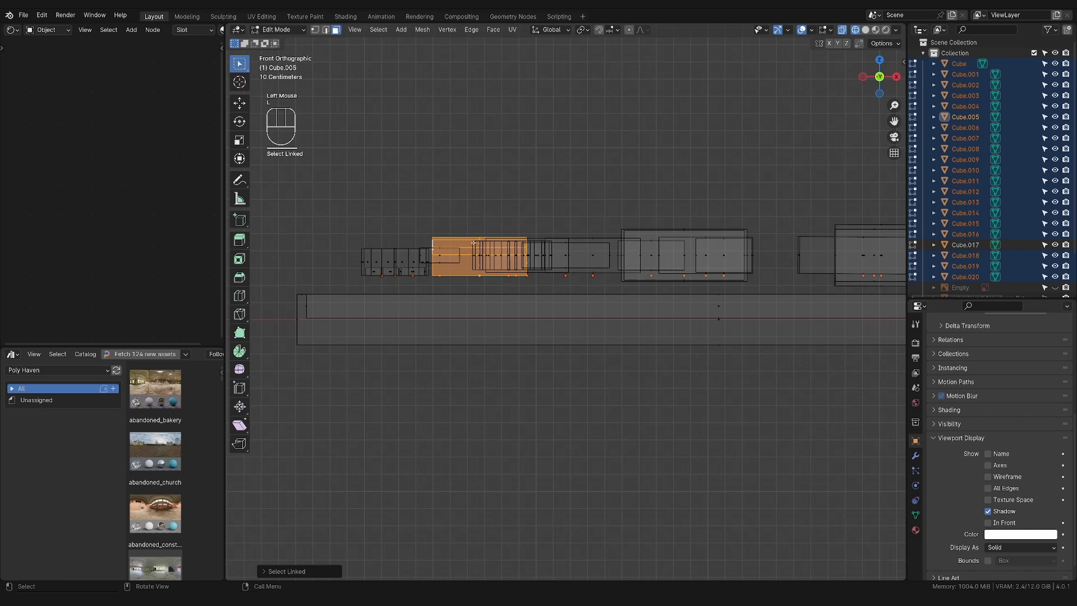
{"action": "key", "text": "ctrl+z"}
{"action": "key", "text": "ctrl+l"}
{"action": "key", "text": "g"}
{"action": "key", "text": "z"}
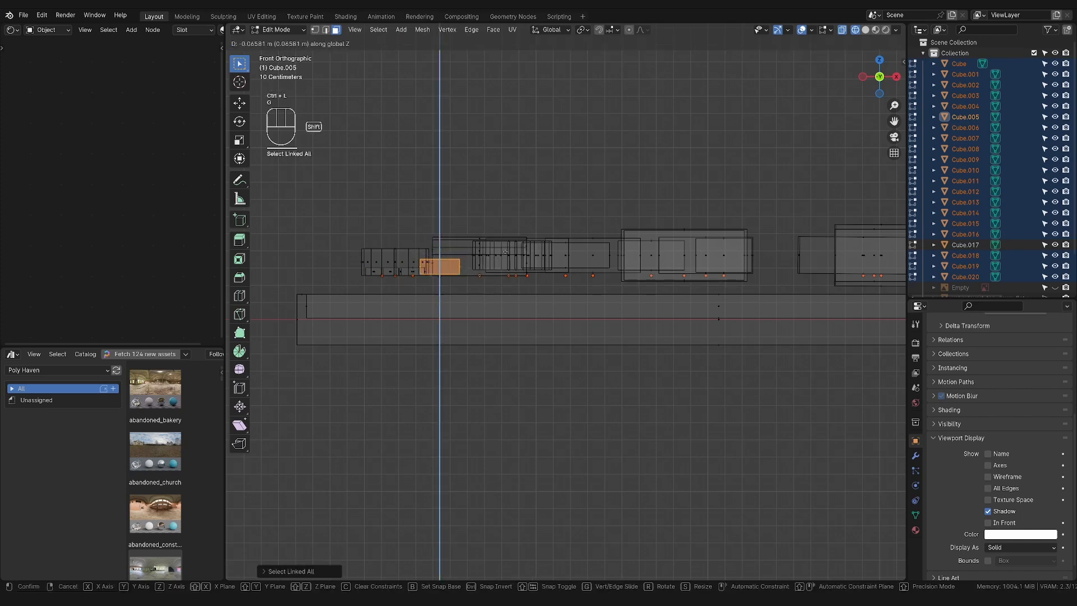
{"action": "left_click", "coordinate": [506, 261]}
Lower the smaller blocks of the middle cluster along Z until their undersides meet the origin level
{"action": "middle_click_drag", "start_coordinate": [586, 283], "coordinate": [480, 302], "text": "shift"}
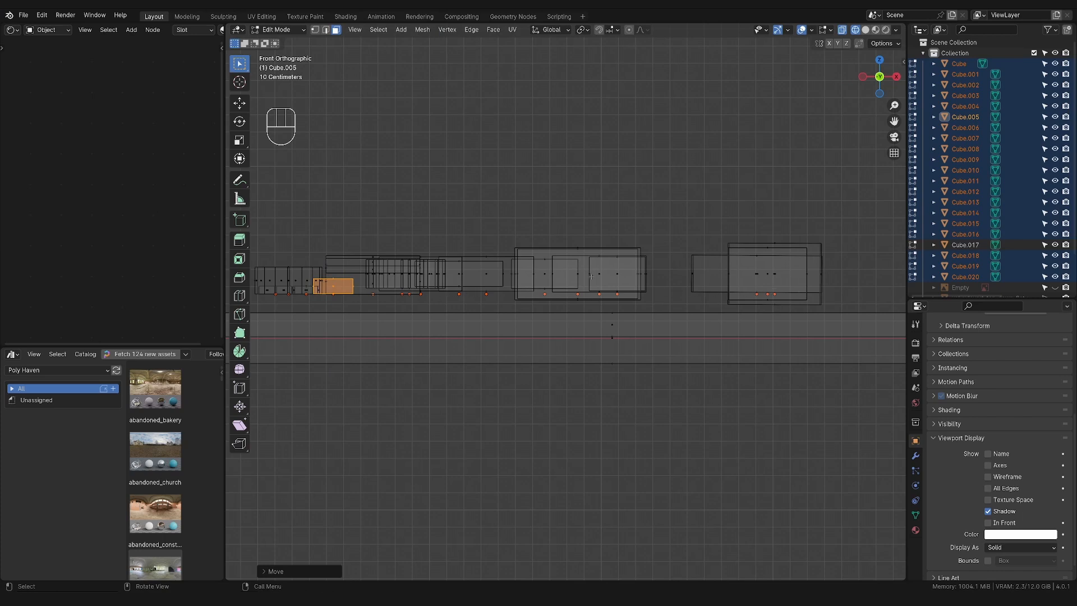
{"action": "left_click", "coordinate": [617, 273]}
{"action": "key", "text": "ctrl+l"}
{"action": "key", "text": "g"}
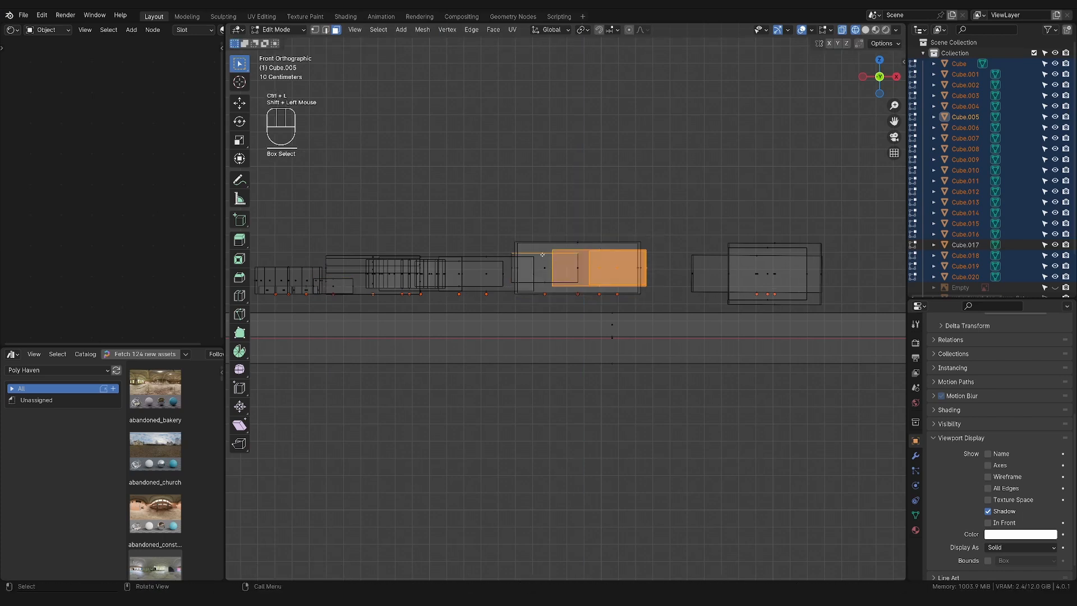
{"action": "key", "text": "z"}
{"action": "left_click", "coordinate": [537, 331]}
{"action": "left_click_drag", "start_coordinate": [530, 306], "coordinate": [555, 282]}
{"action": "key", "text": "ctrl+l"}
{"action": "key", "text": "g"}
{"action": "key", "text": "z"}
{"action": "left_click", "coordinate": [547, 311]}
Lower the low block geometry of the cluster toward the +X side along Z to the origin level
{"action": "left_click_drag", "start_coordinate": [705, 253], "coordinate": [678, 298]}
{"action": "key", "text": "ctrl+l"}
{"action": "key", "text": "g"}
{"action": "key", "text": "z"}
{"action": "left_click", "coordinate": [679, 315]}
Shift the tall block geometry of the +X cluster along Z so its underside meets the origin level
{"action": "left_click_drag", "start_coordinate": [836, 219], "coordinate": [693, 252]}
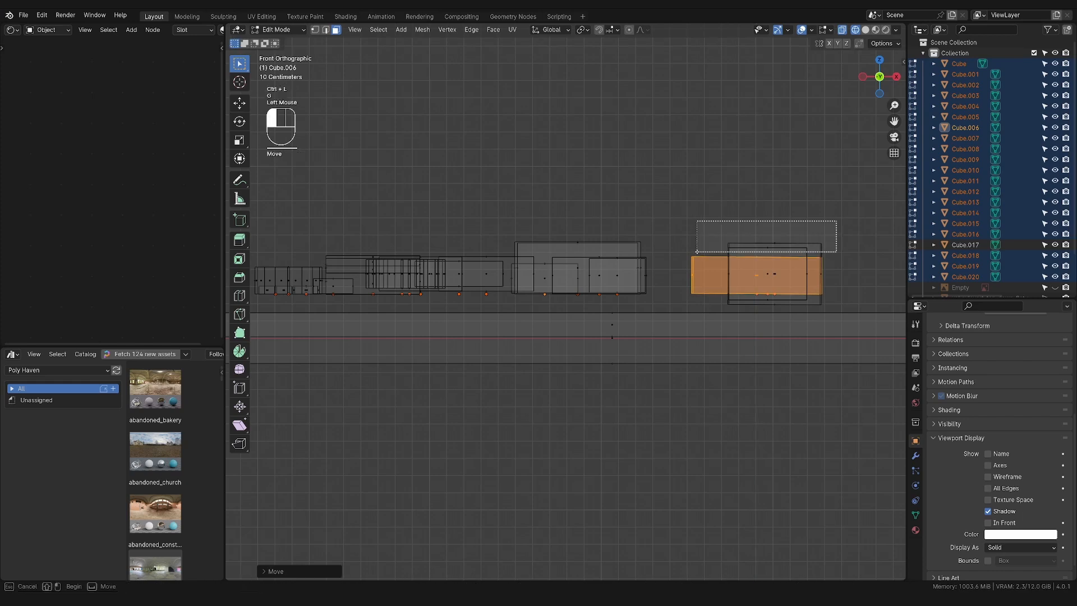
{"action": "left_click", "coordinate": [711, 147]}
{"action": "left_click", "coordinate": [773, 264]}
{"action": "key", "text": "ctrl+l"}
{"action": "key", "text": "g"}
{"action": "key", "text": "z"}
{"action": "left_click", "coordinate": [768, 269]}
Lower the linked geometry of the overlapping tanks and the adjacent box along Z to the origin level
{"action": "middle_click_drag", "start_coordinate": [521, 246], "coordinate": [670, 244], "text": "shift"}
{"action": "scroll", "coordinate": [670, 241], "scroll_direction": "up", "scroll_amount": 2}
{"action": "left_click_drag", "start_coordinate": [670, 209], "coordinate": [592, 269]}
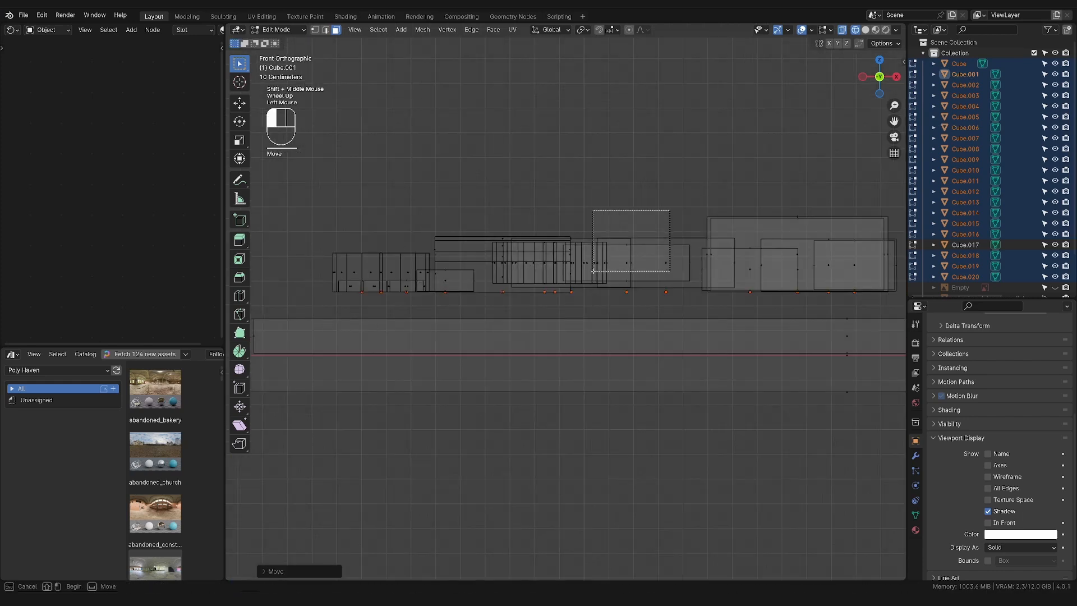
{"action": "key", "text": "ctrl+l"}
{"action": "key", "text": "g"}
{"action": "key", "text": "z"}
{"action": "left_click", "coordinate": [584, 298]}
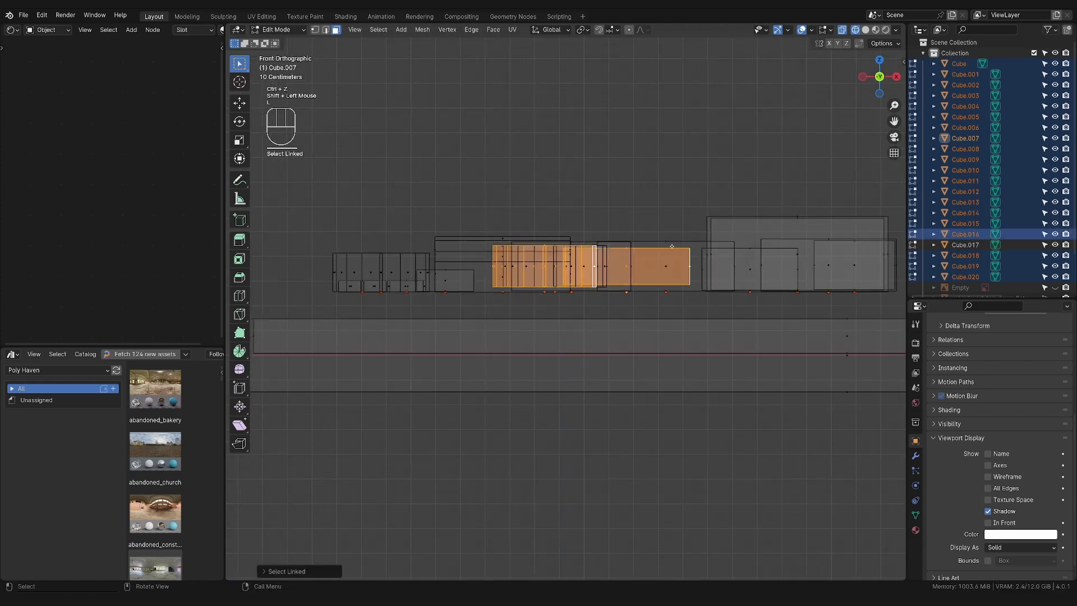
{"action": "left_click", "coordinate": [690, 268]}
{"action": "key", "text": "l"}
{"action": "key", "text": "g"}
{"action": "key", "text": "z"}
{"action": "left_click", "coordinate": [693, 269]}
Use edge selection to pick the remaining misaligned block among the tanks, Cube.014, and shift its linked geometry along Z to the origin level
{"action": "left_click", "coordinate": [522, 255]}
{"action": "left_click", "coordinate": [508, 248]}
{"action": "key", "text": "2"}
{"action": "left_click", "coordinate": [507, 247]}
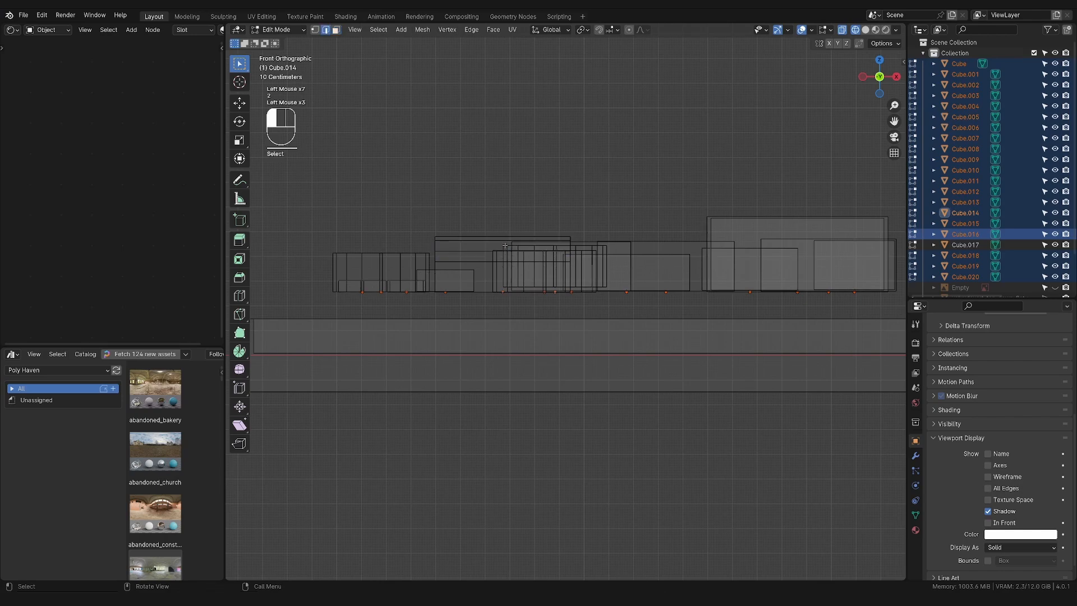
{"action": "key", "text": "l"}
{"action": "key", "text": "g"}
{"action": "key", "text": "z"}
{"action": "left_click", "coordinate": [587, 266]}
Return to Object Mode with solid shading and check the block heights in perspective, front and right views
{"action": "key", "text": "Tab"}
{"action": "mouse_move", "coordinate": [668, 295]}
{"action": "middle_mouse_down"}
{"action": "mouse_move", "coordinate": [627, 291]}
{"action": "mouse_move", "coordinate": [719, 311]}
{"action": "mouse_move", "coordinate": [655, 288]}
{"action": "mouse_move", "coordinate": [569, 286]}
{"action": "middle_mouse_up"}
{"action": "scroll", "coordinate": [695, 309], "scroll_direction": "down", "scroll_amount": 4}
{"action": "left_click", "coordinate": [866, 30]}
{"action": "scroll", "coordinate": [569, 286], "scroll_direction": "down", "scroll_amount": 1}
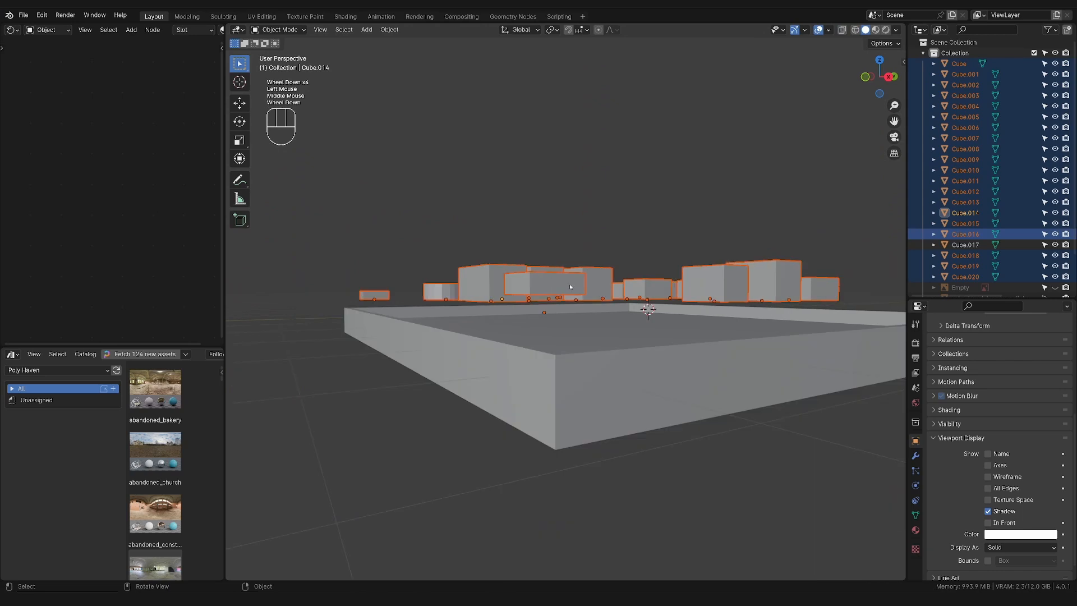
{"action": "key", "text": "KP_1"}
{"action": "key", "text": "KP_3"}
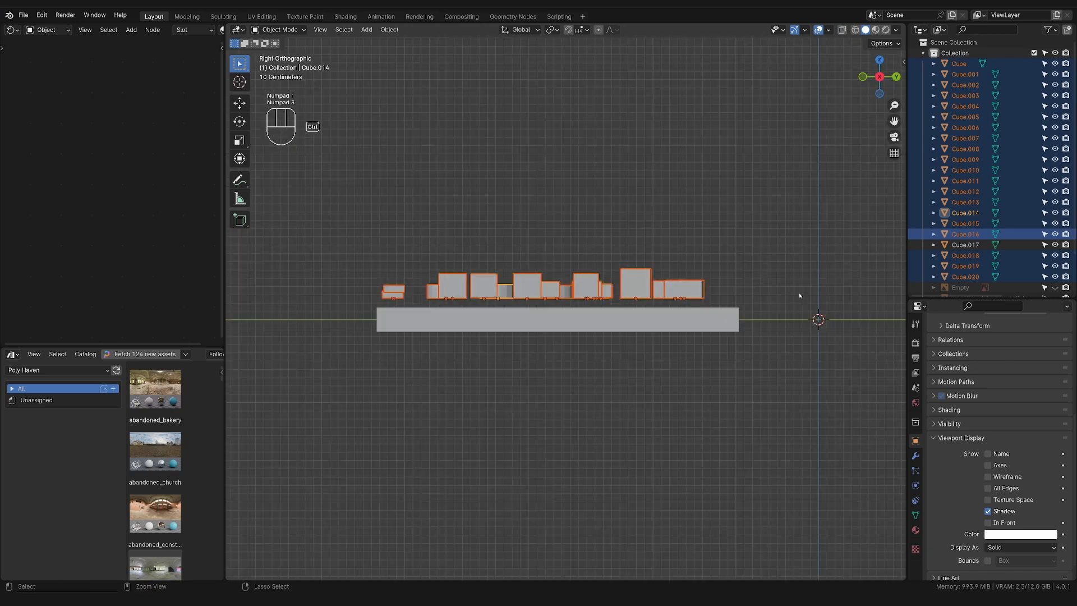
Lower the raised corner block's geometry along Z in Edit Mode to the level of the other blocks
{"action": "left_click", "coordinate": [385, 289]}
{"action": "key", "text": "Tab"}
{"action": "left_click", "coordinate": [389, 287]}
{"action": "key", "text": "l"}
{"action": "key", "text": "g"}
{"action": "key", "text": "z"}
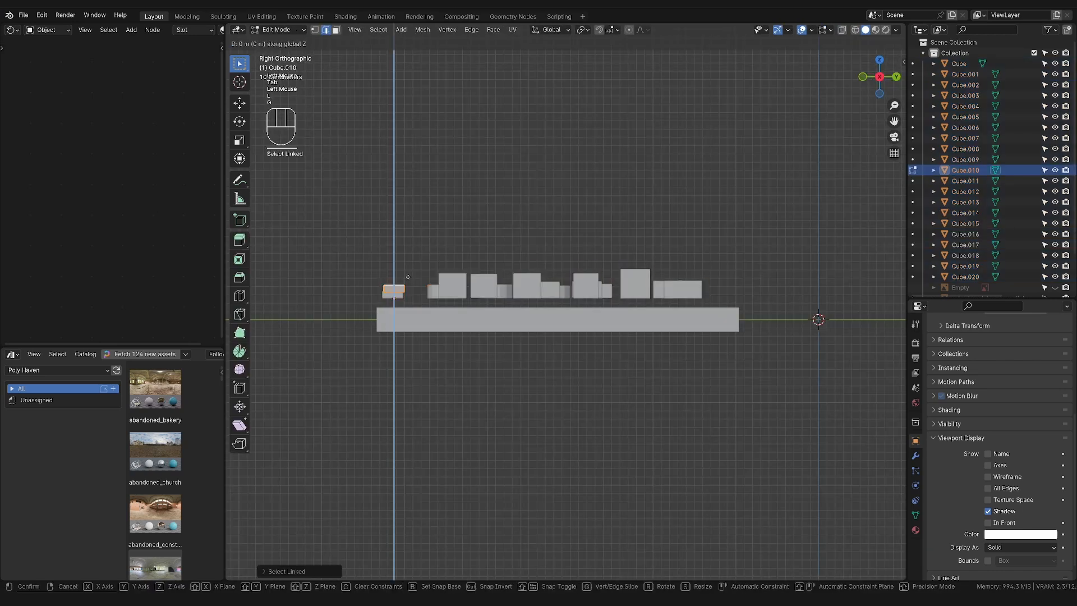
{"action": "left_click", "coordinate": [416, 327]}
Select all machinery blocks above the rooftop base in front view and join them into one object
{"action": "key", "text": "Tab"}
{"action": "middle_click_drag", "start_coordinate": [639, 297], "coordinate": [675, 299]}
{"action": "key", "text": "KP_5"}
{"action": "middle_click_drag", "start_coordinate": [676, 299], "coordinate": [748, 313]}
{"action": "scroll", "coordinate": [714, 300], "scroll_direction": "down", "scroll_amount": 3}
{"action": "key", "text": "KP_1"}
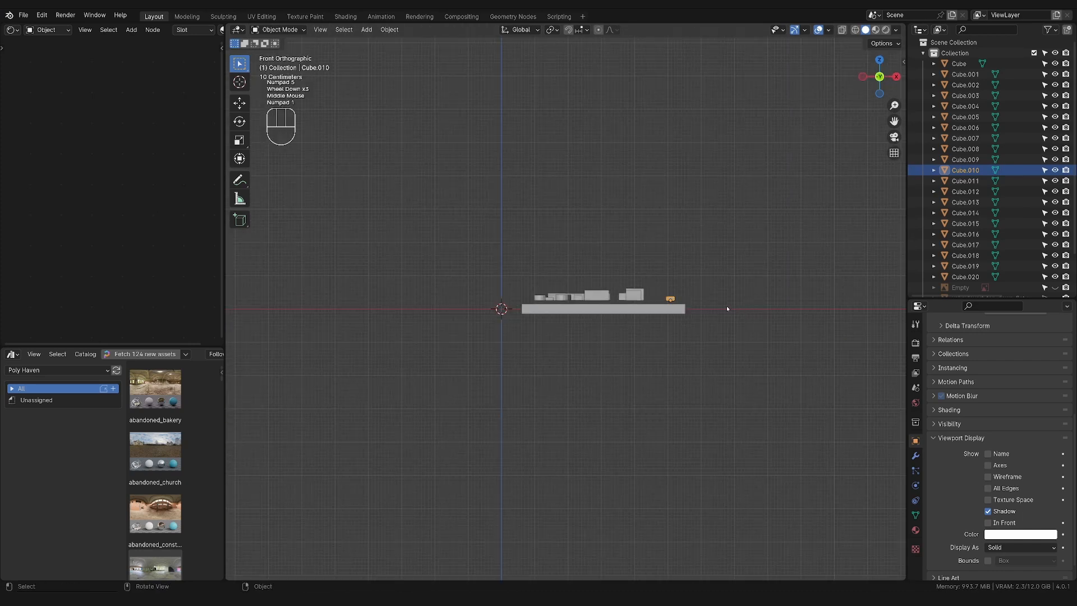
{"action": "left_click_drag", "start_coordinate": [705, 259], "coordinate": [500, 306]}
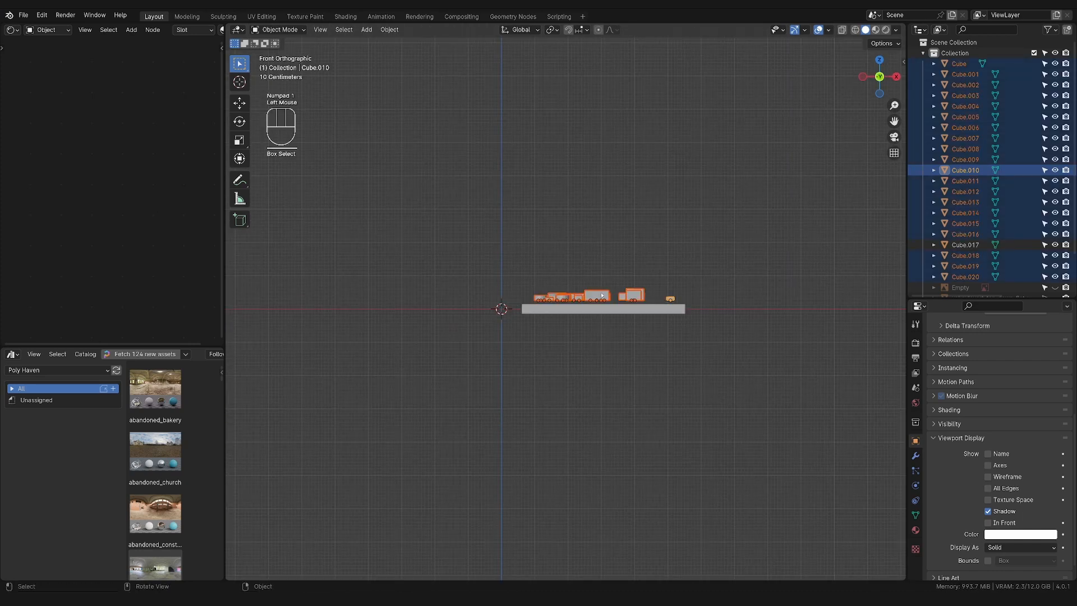
{"action": "key", "text": "ctrl+j"}
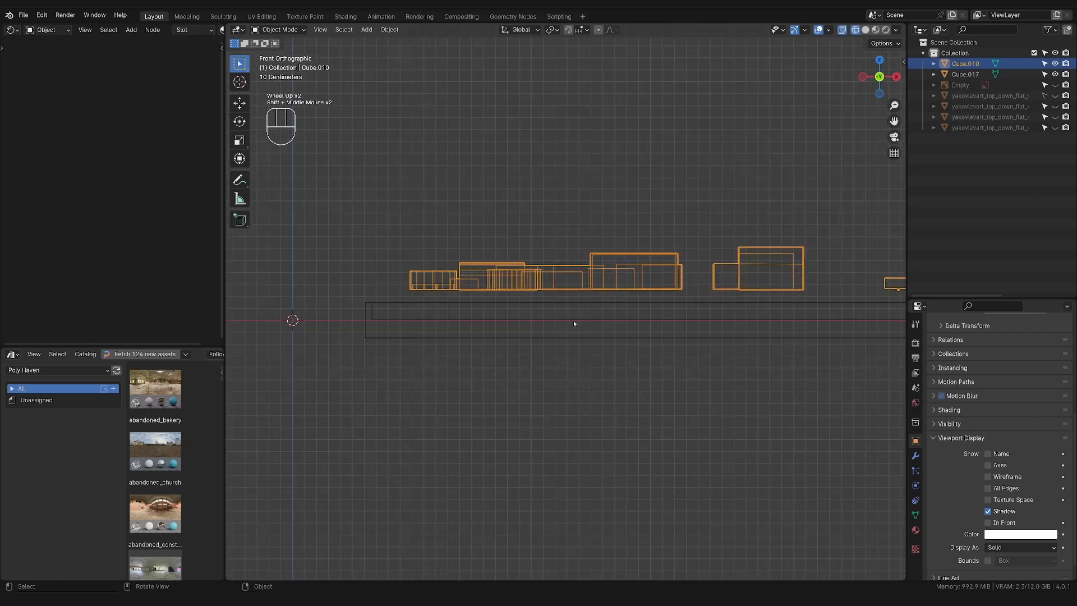
Lower the joined machinery along Z into the parapet toward the rooftop floor
{"action": "middle_click_drag", "start_coordinate": [559, 327], "coordinate": [515, 331], "text": "shift"}
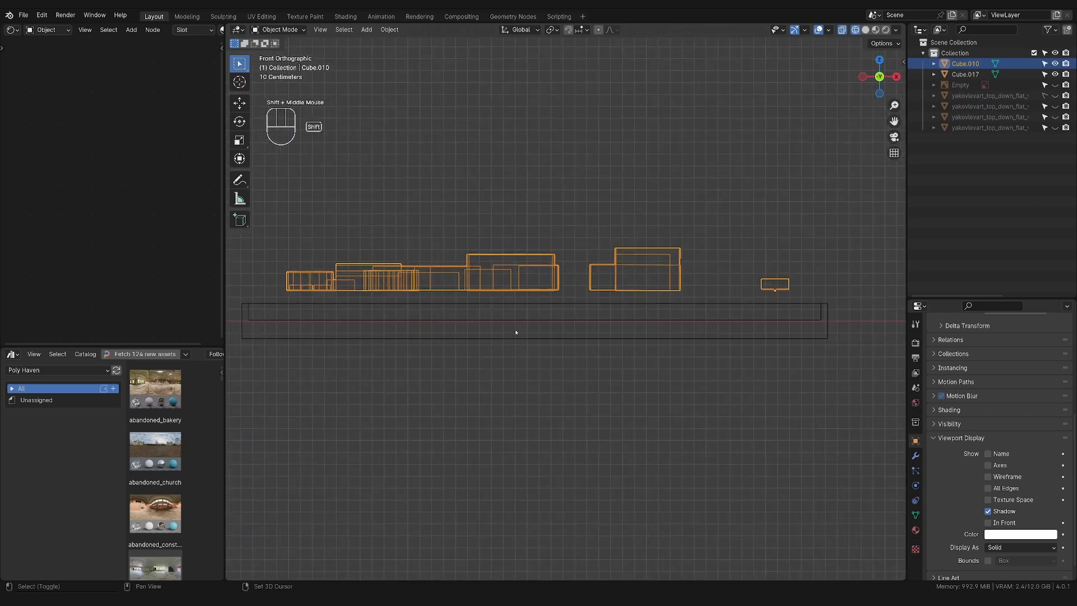
{"action": "middle_click_drag", "start_coordinate": [716, 328], "coordinate": [764, 329], "text": "shift"}
{"action": "key", "text": "g"}
{"action": "key", "text": "z"}
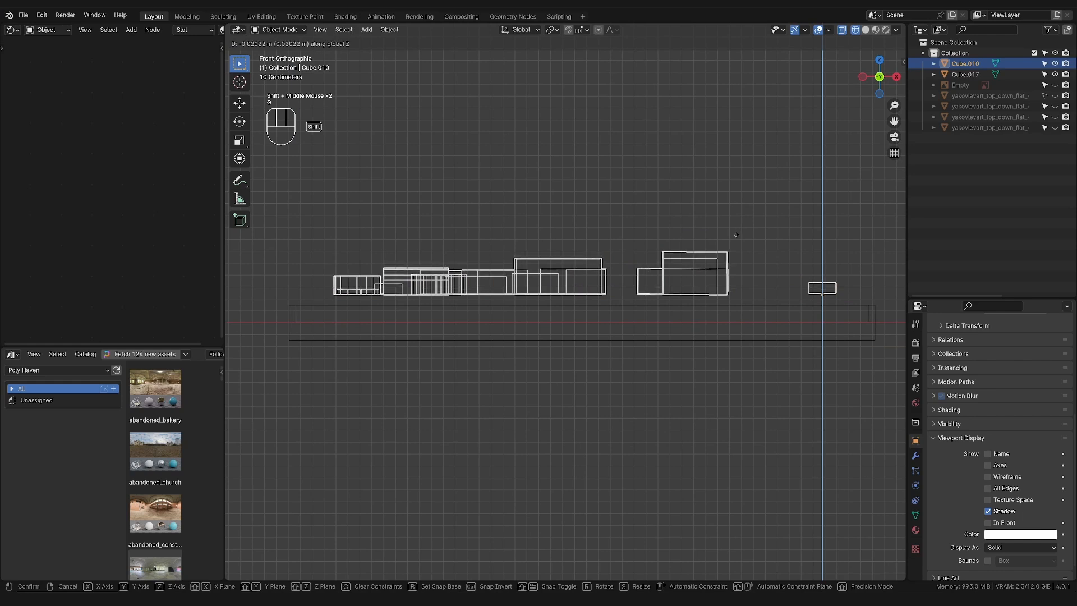
{"action": "left_click", "coordinate": [751, 495]}
Fine-tune the machinery's height along Z in close-up so the undersides of all blocks sit on the rooftop floor
{"action": "scroll", "coordinate": [800, 397], "scroll_direction": "up", "scroll_amount": 3}
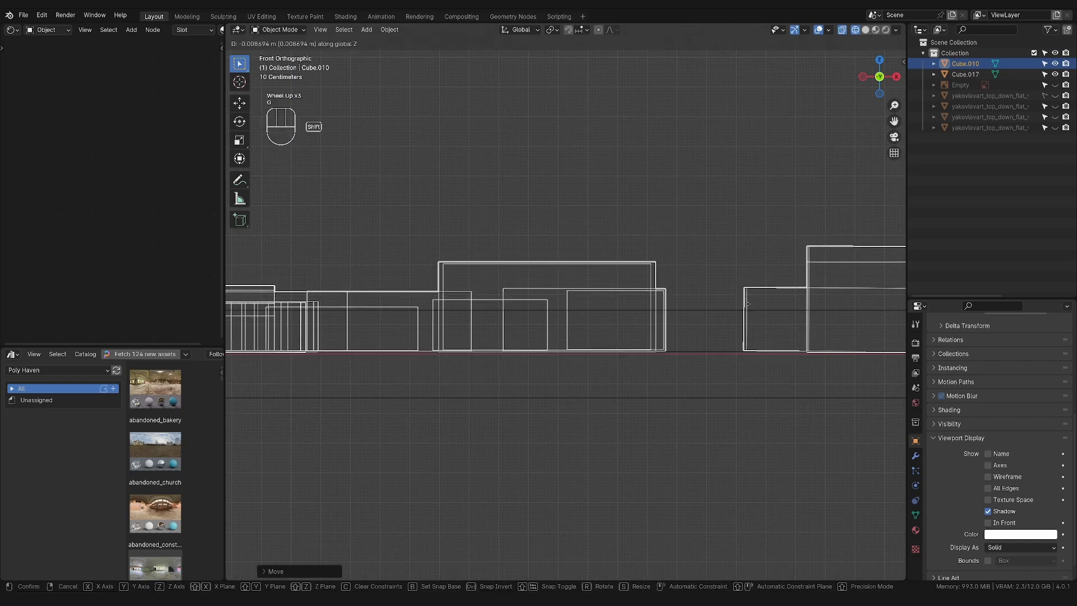
{"action": "scroll", "coordinate": [728, 377], "scroll_direction": "up", "scroll_amount": 3}
{"action": "middle_click_drag", "start_coordinate": [682, 365], "coordinate": [565, 317], "text": "shift"}
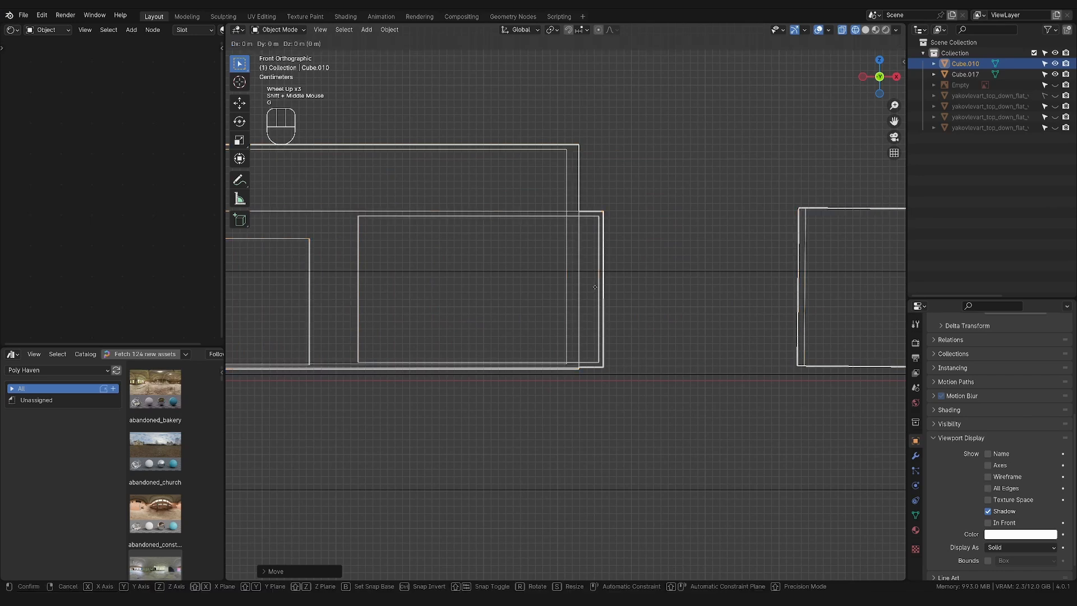
{"action": "key", "text": "g"}
{"action": "key", "text": "z"}
{"action": "left_click", "coordinate": [596, 297]}
{"action": "scroll", "coordinate": [634, 305], "scroll_direction": "down", "scroll_amount": 4}
{"action": "middle_click_drag", "start_coordinate": [796, 321], "coordinate": [415, 290], "text": "shift"}
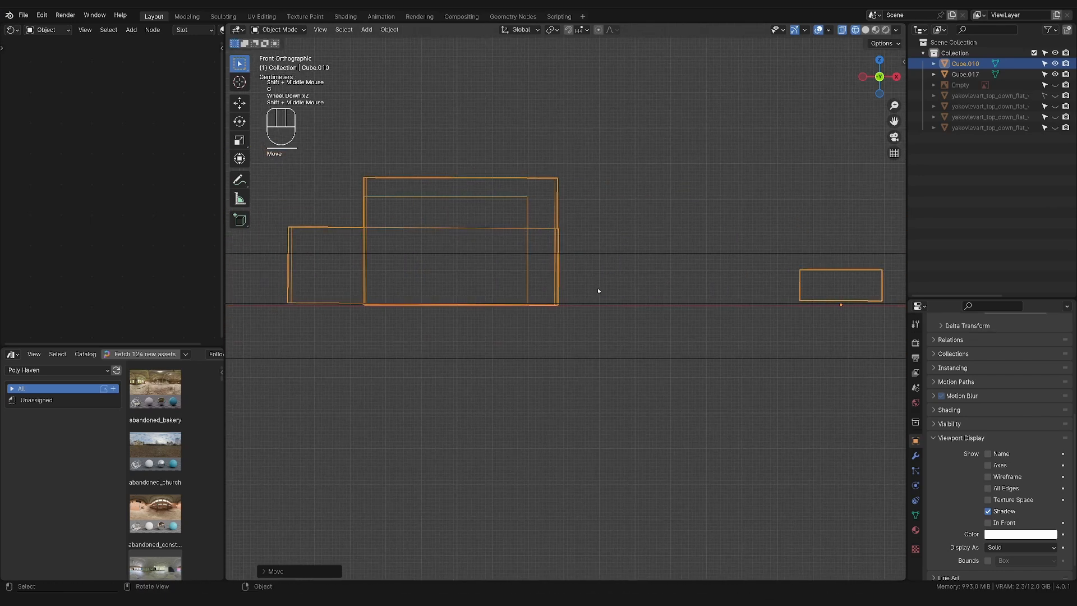
{"action": "scroll", "coordinate": [599, 290], "scroll_direction": "down", "scroll_amount": 2}
{"action": "key", "text": "g"}
{"action": "key", "text": "z"}
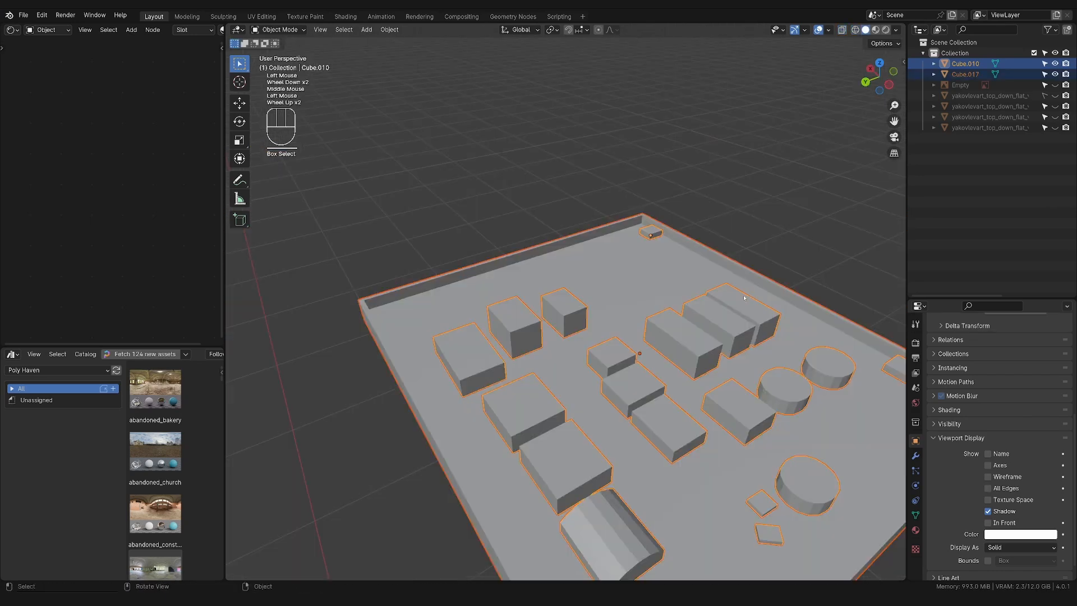
Inspect the machinery on the rooftop from several sides and set the viewport to Material Preview shading
{"action": "scroll", "coordinate": [566, 337], "scroll_direction": "up", "scroll_amount": 2}
{"action": "middle_click_drag", "start_coordinate": [567, 336], "coordinate": [673, 297]}
{"action": "middle_click_drag", "start_coordinate": [673, 297], "coordinate": [653, 291], "text": "shift"}
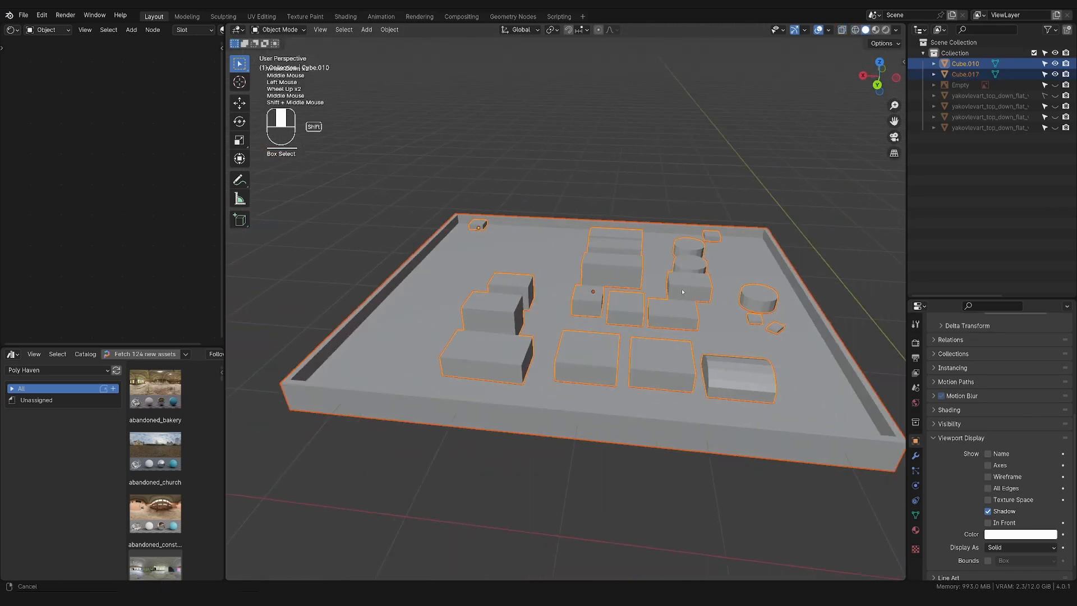
{"action": "middle_click_drag", "start_coordinate": [561, 277], "coordinate": [746, 388]}
{"action": "key", "text": "Tab"}
{"action": "key", "text": "Tab"}
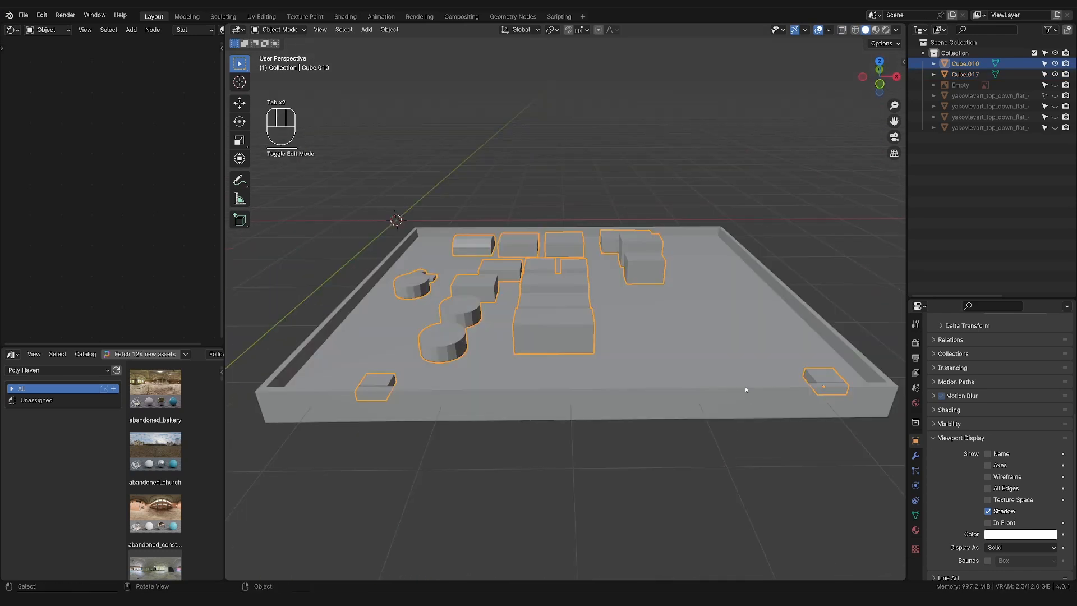
{"action": "left_click", "coordinate": [876, 30]}
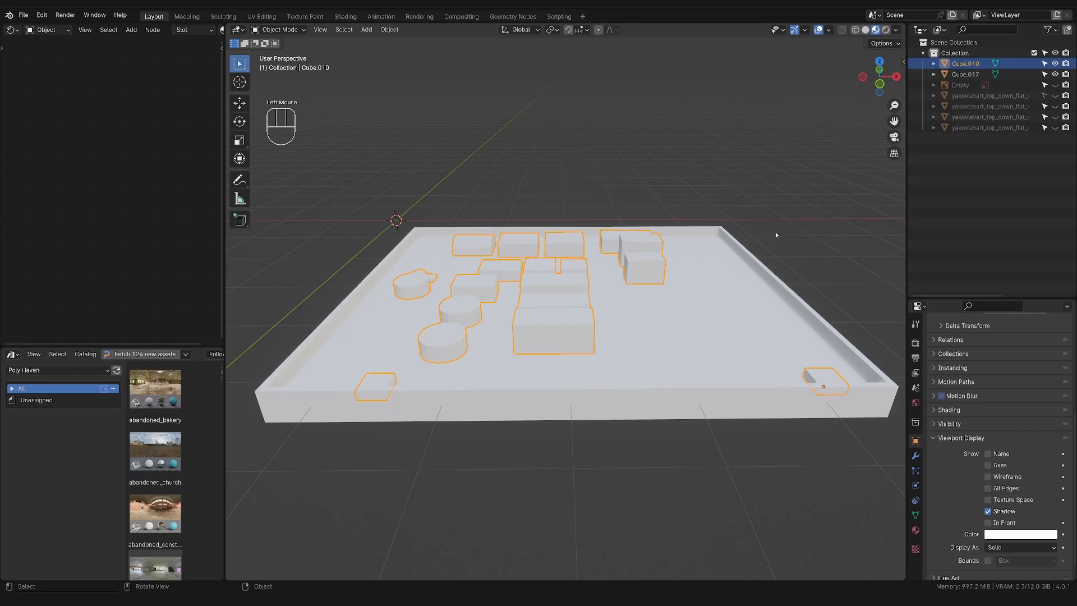
Join the machinery with the rooftop base into a single object
{"action": "scroll", "coordinate": [729, 303], "scroll_direction": "down", "scroll_amount": 3}
{"action": "left_click", "coordinate": [684, 321], "text": "shift"}
{"action": "key", "text": "ctrl+j"}
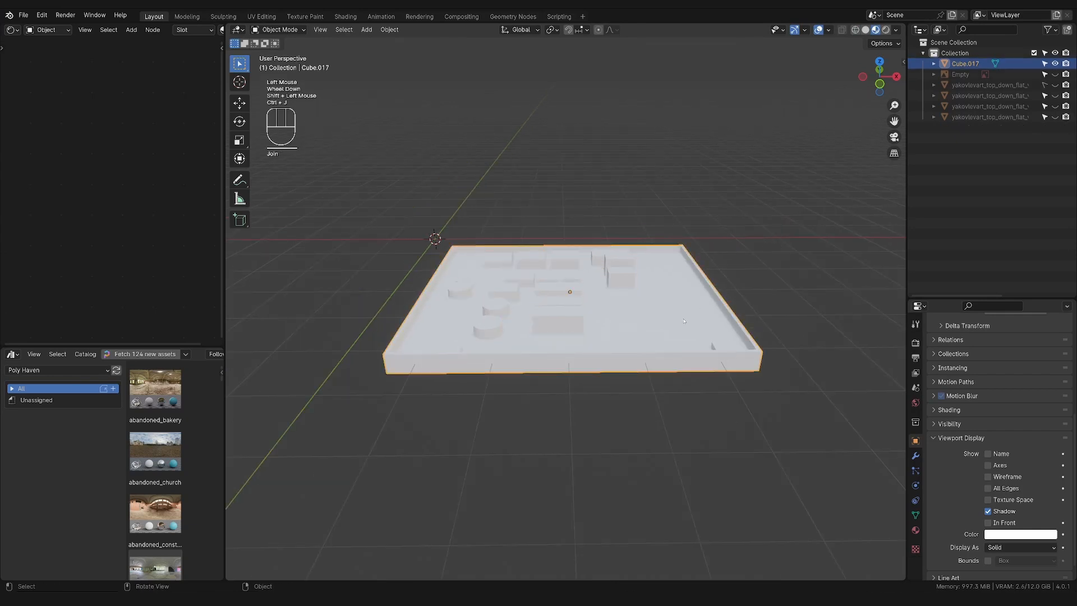
{"action": "middle_click_drag", "start_coordinate": [561, 314], "coordinate": [653, 305]}
{"action": "scroll", "coordinate": [653, 305], "scroll_direction": "up", "scroll_amount": 2}
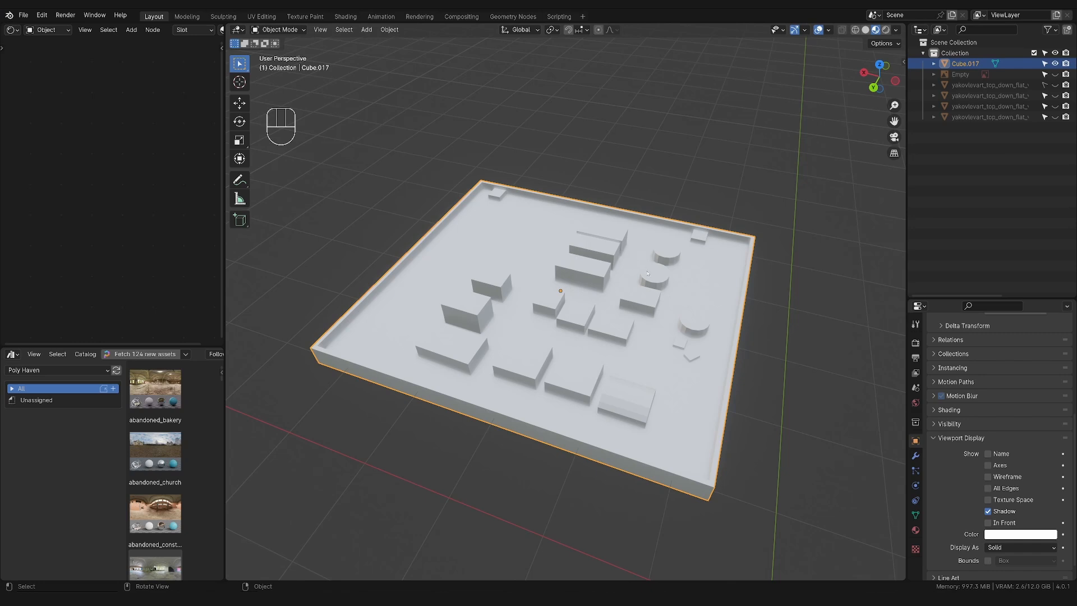
Add a camera and frame the rooftop model with its photo reference through it
{"action": "key", "text": "shift+a"}
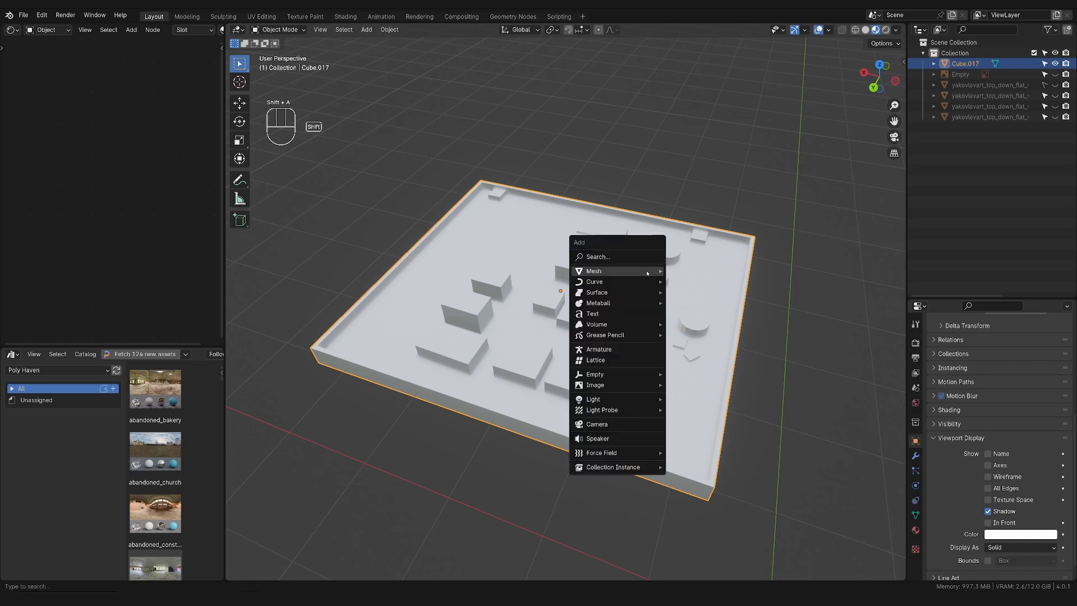
{"action": "left_click", "coordinate": [614, 424]}
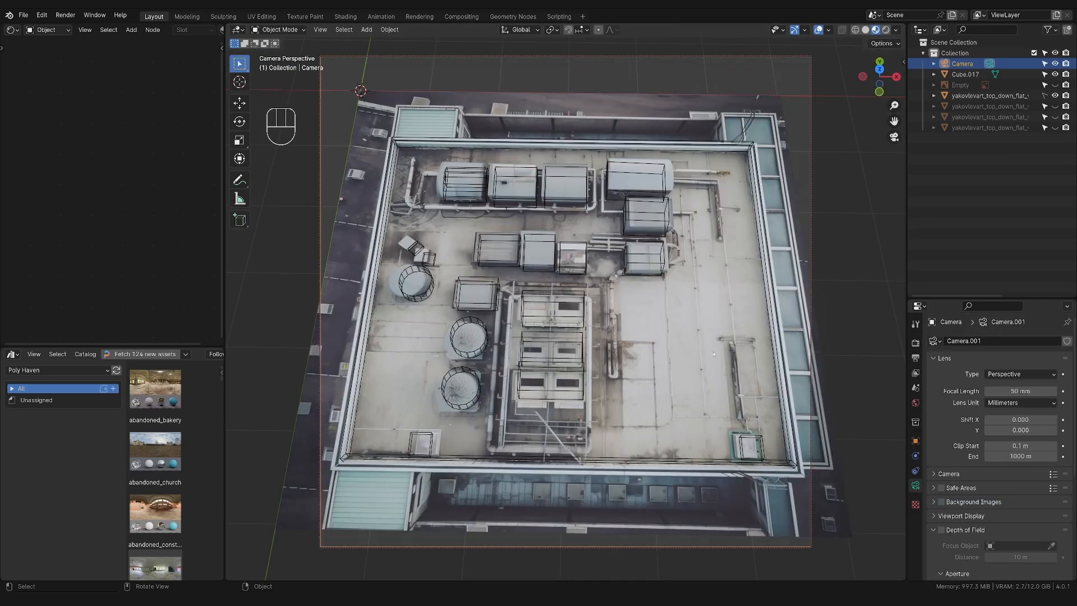
{"action": "middle_click_drag", "start_coordinate": [713, 354], "coordinate": [712, 341], "text": "shift"}
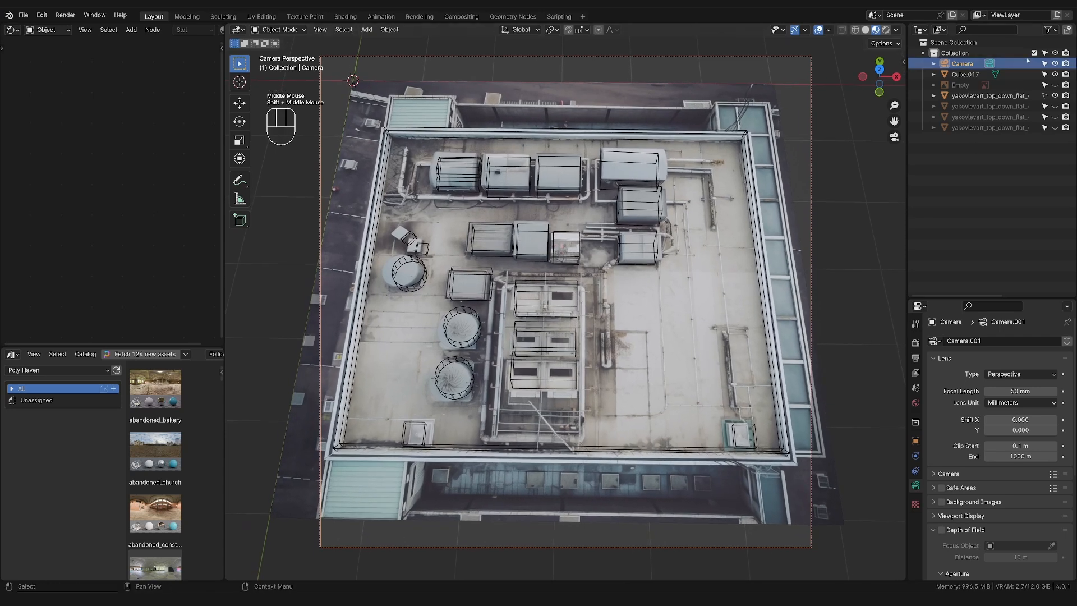
Link the material of the rooftop photo plane to the joined rooftop model
{"action": "left_click", "coordinate": [963, 65]}
{"action": "key", "text": "n"}
{"action": "left_click", "coordinate": [613, 234]}
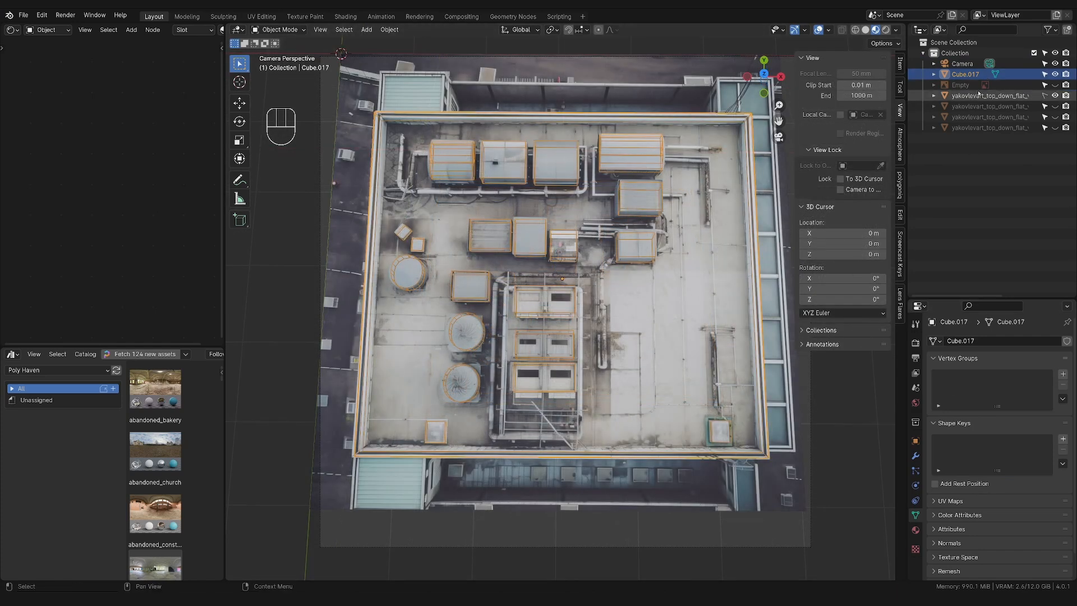
{"action": "left_click", "coordinate": [793, 341]}
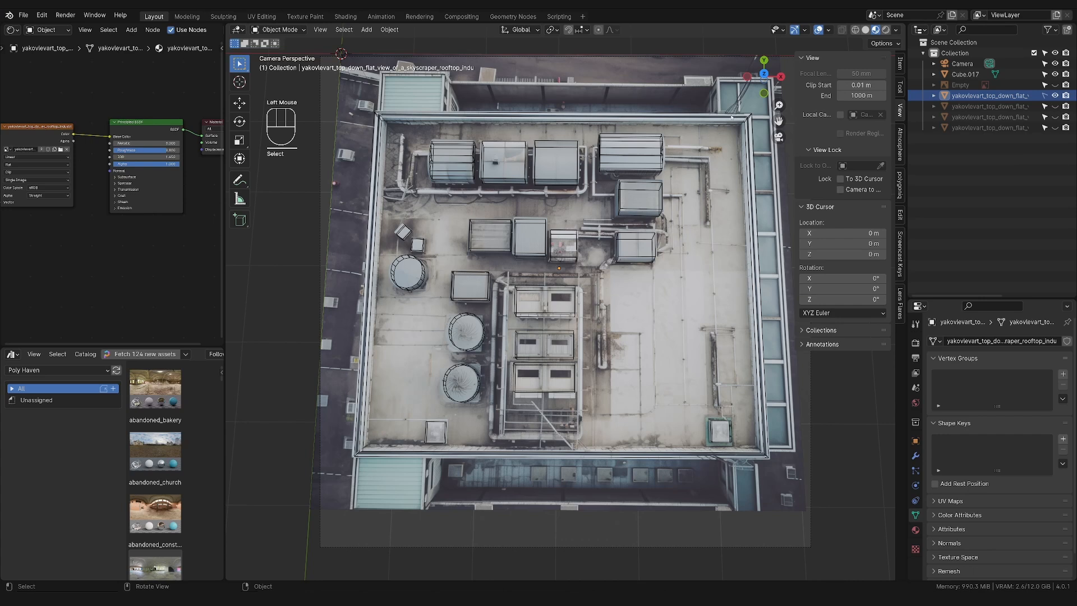
{"action": "left_click", "coordinate": [749, 116]}
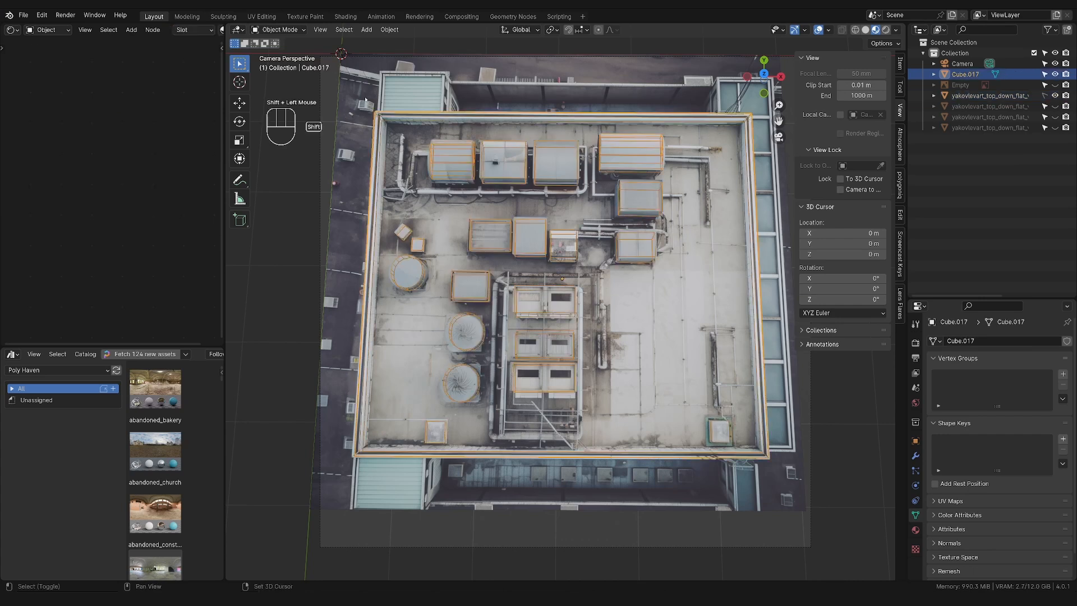
{"action": "left_click", "coordinate": [385, 90], "text": "shift"}
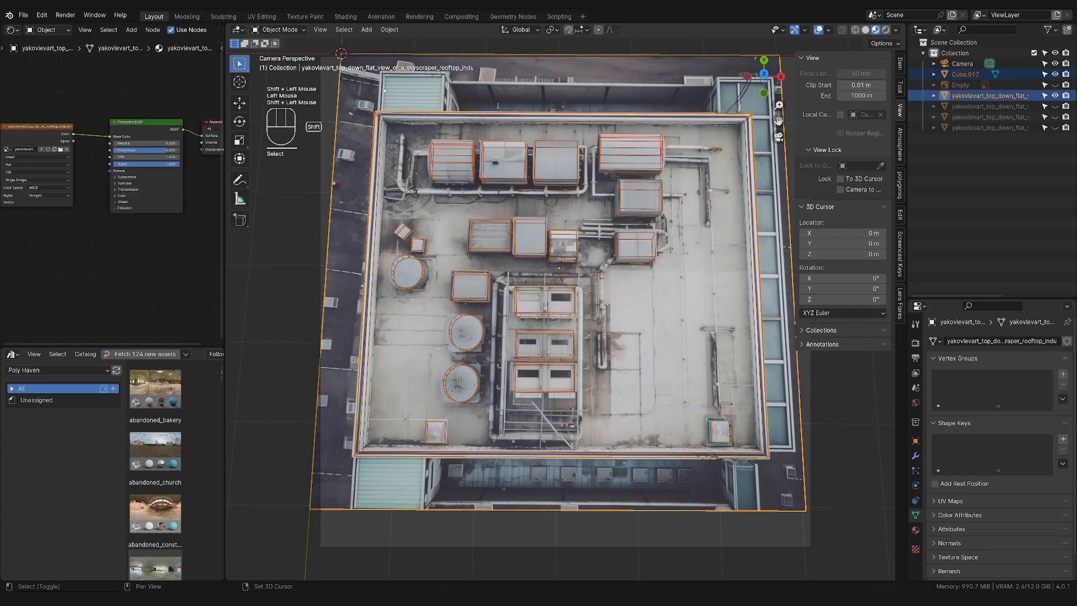
{"action": "key", "text": "ctrl+l"}
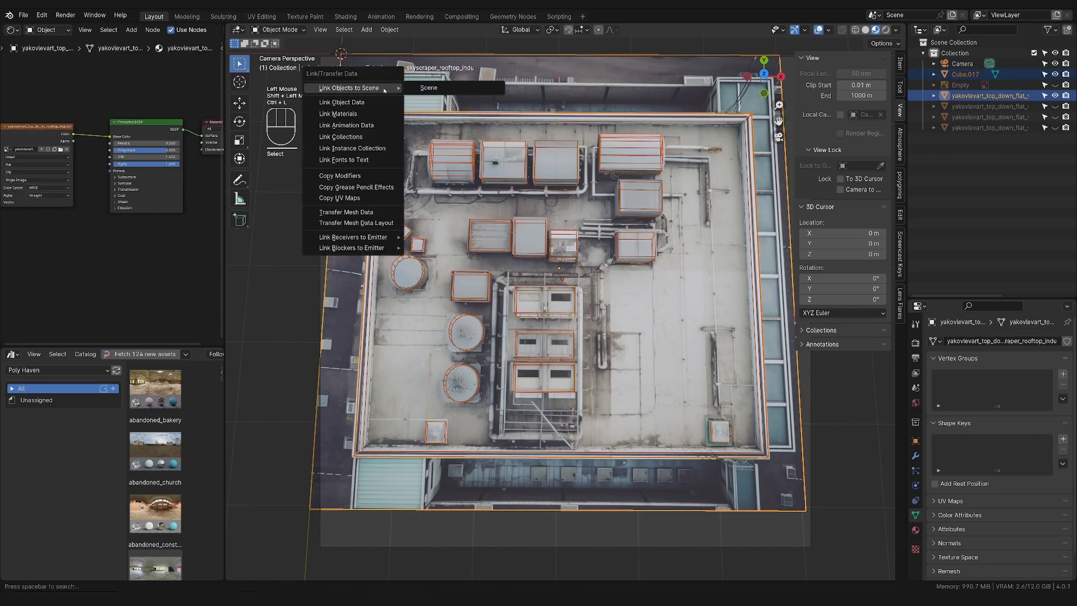
{"action": "left_click", "coordinate": [369, 115]}
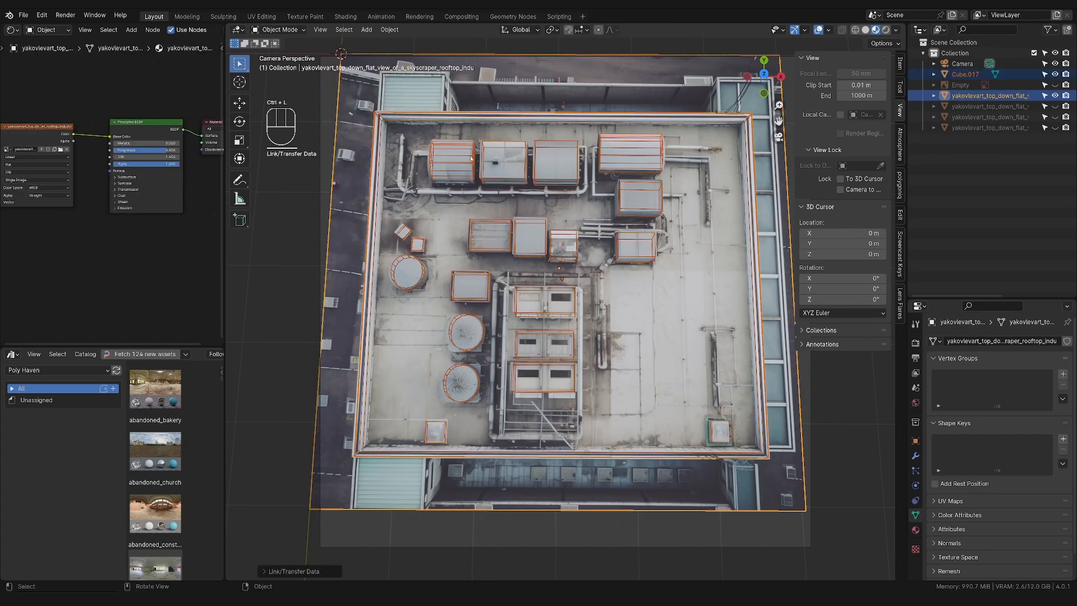
Hide the rooftop photo plane and set the joined rooftop model's viewport display to Solid
{"action": "left_click", "coordinate": [564, 181]}
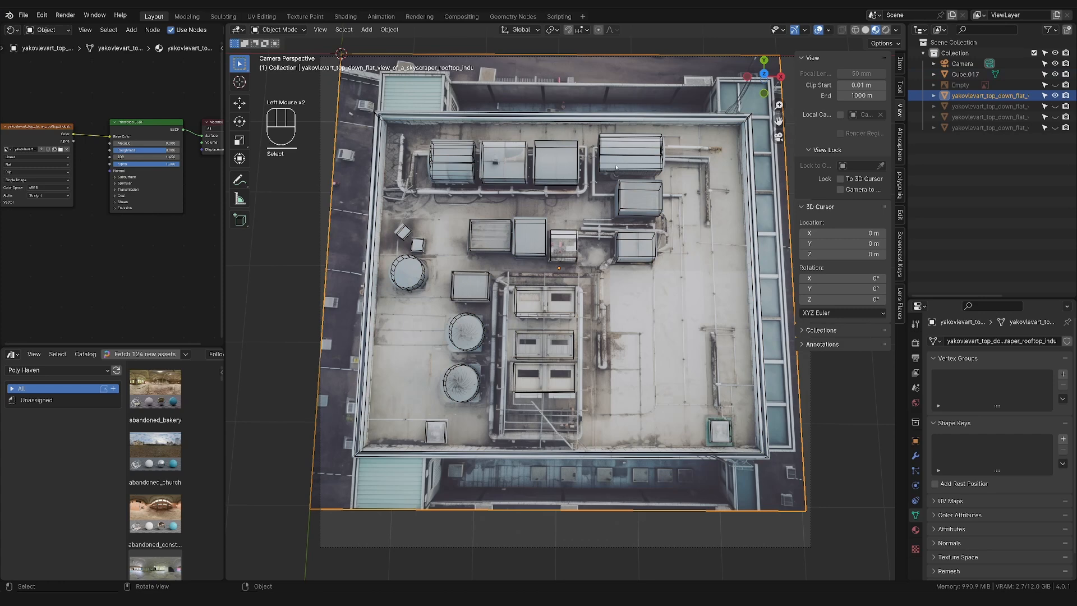
{"action": "double_click", "coordinate": [662, 157]}
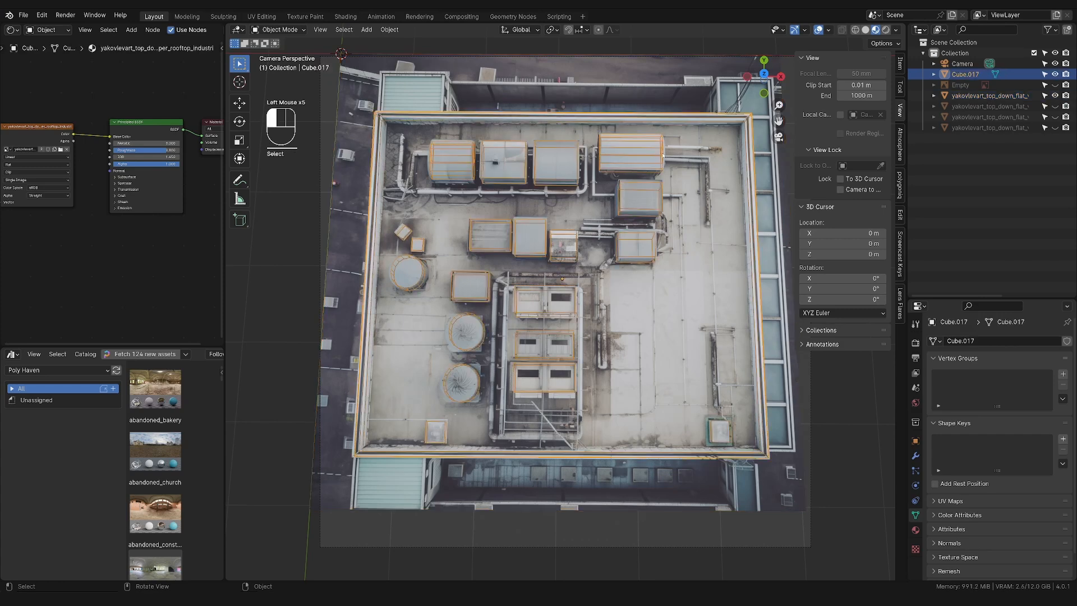
{"action": "left_click", "coordinate": [710, 110]}
{"action": "left_click", "coordinate": [1055, 96]}
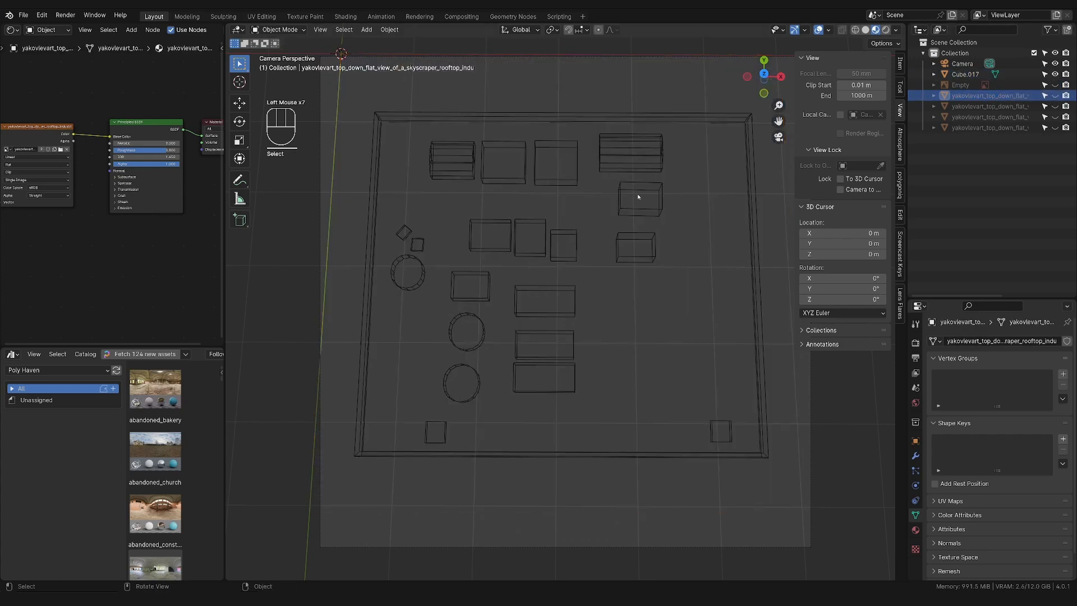
{"action": "left_click", "coordinate": [661, 212]}
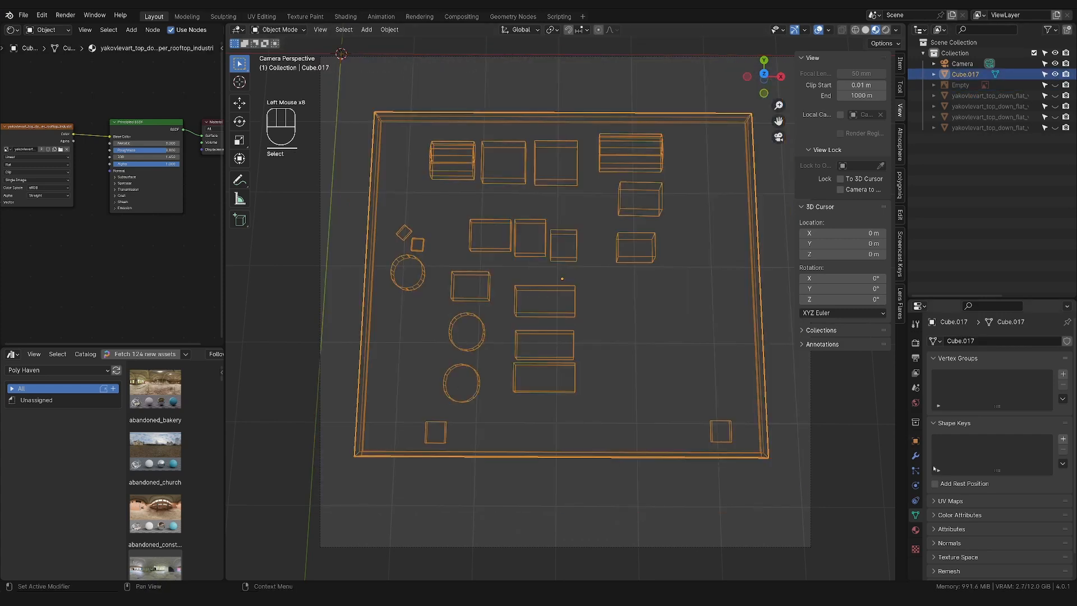
{"action": "left_click", "coordinate": [915, 441]}
{"action": "scroll", "coordinate": [1004, 493], "scroll_direction": "down", "scroll_amount": 3}
{"action": "left_click", "coordinate": [1025, 547]}
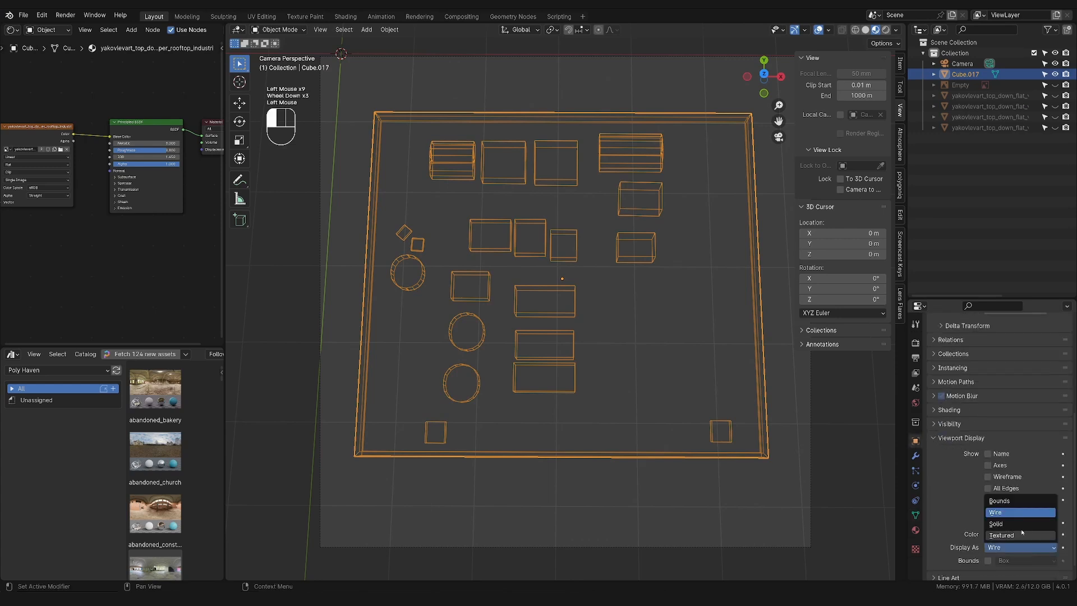
{"action": "left_click", "coordinate": [1018, 524]}
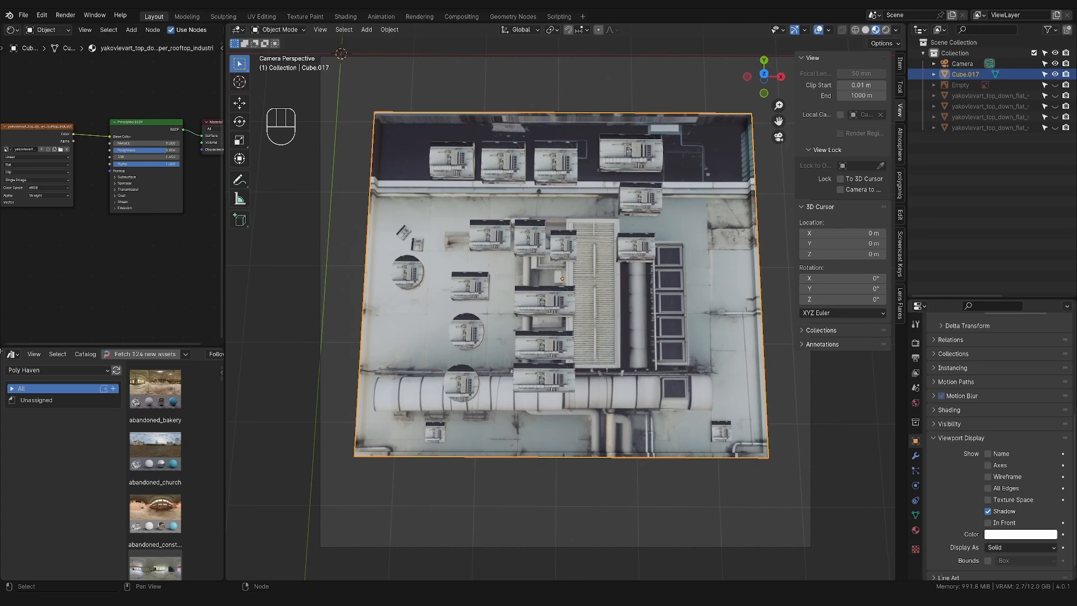
Replace the asset browser with a UV editor and widen that area
{"action": "left_click", "coordinate": [11, 354]}
{"action": "left_click", "coordinate": [45, 405]}
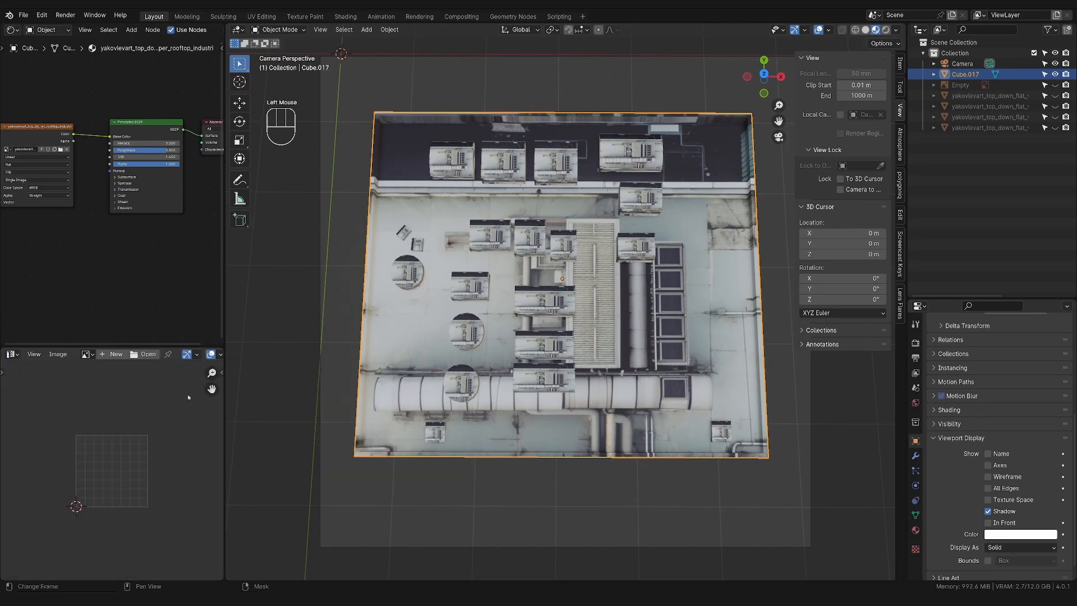
{"action": "left_click_drag", "start_coordinate": [223, 396], "coordinate": [318, 396]}
Project the UVs of the whole rooftop model from the camera view
{"action": "key", "text": "Tab"}
{"action": "key", "text": "a"}
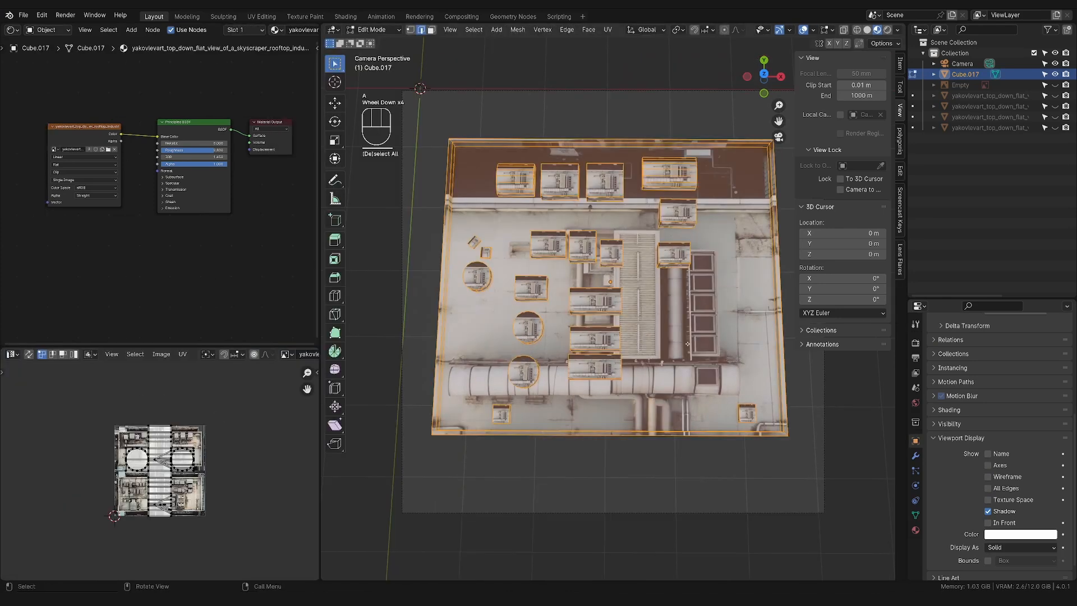
{"action": "key", "text": "u"}
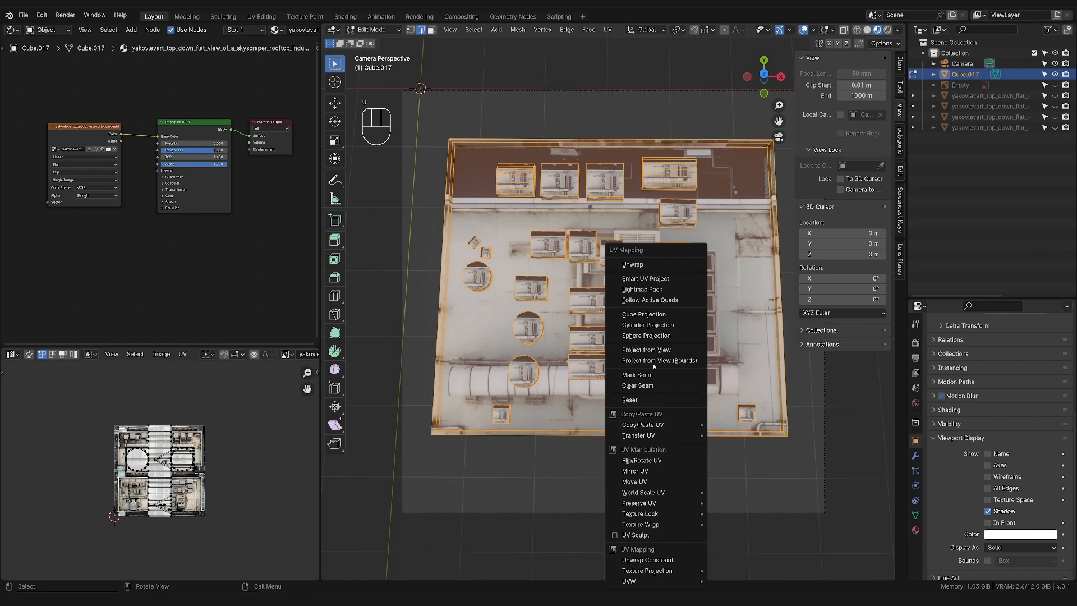
{"action": "left_click", "coordinate": [654, 361]}
Scale and move the projected UVs onto the matching building in the rooftop image
{"action": "left_click_drag", "start_coordinate": [96, 417], "coordinate": [219, 515]}
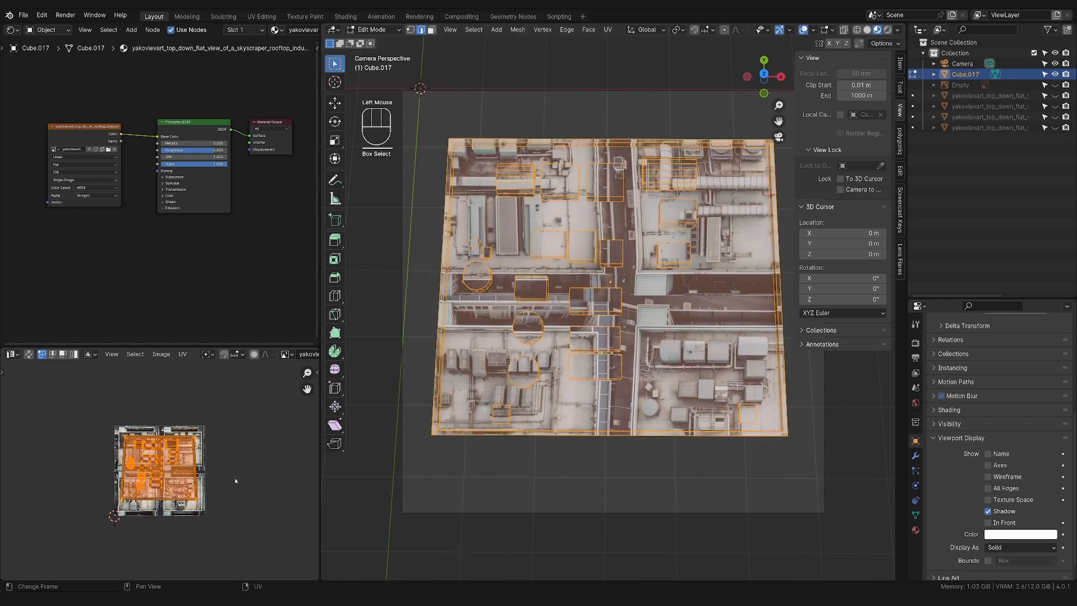
{"action": "key", "text": "s"}
{"action": "key", "text": "g"}
{"action": "left_click", "coordinate": [213, 492]}
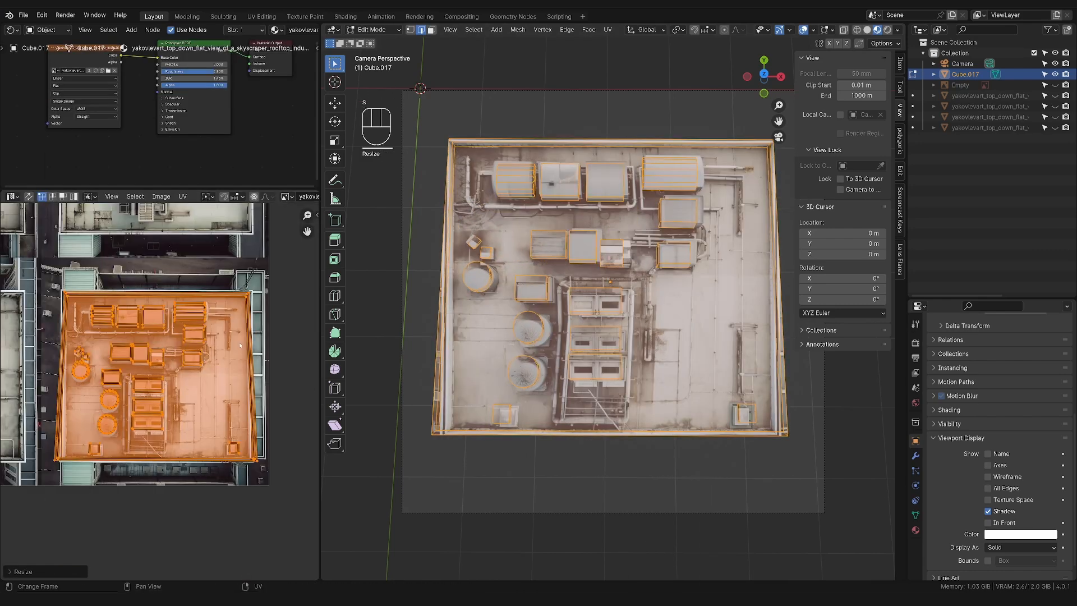
{"action": "key", "text": "s"}
{"action": "left_click", "coordinate": [241, 346]}
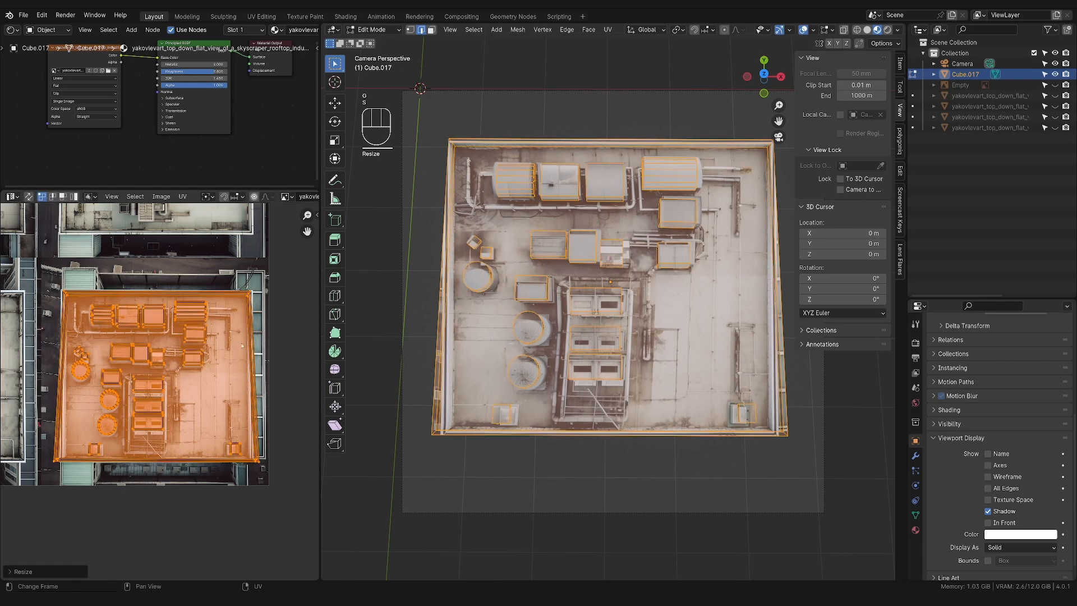
{"action": "scroll", "coordinate": [241, 345], "scroll_direction": "up", "scroll_amount": 2}
{"action": "scroll", "coordinate": [299, 384], "scroll_direction": "down", "scroll_amount": 3}
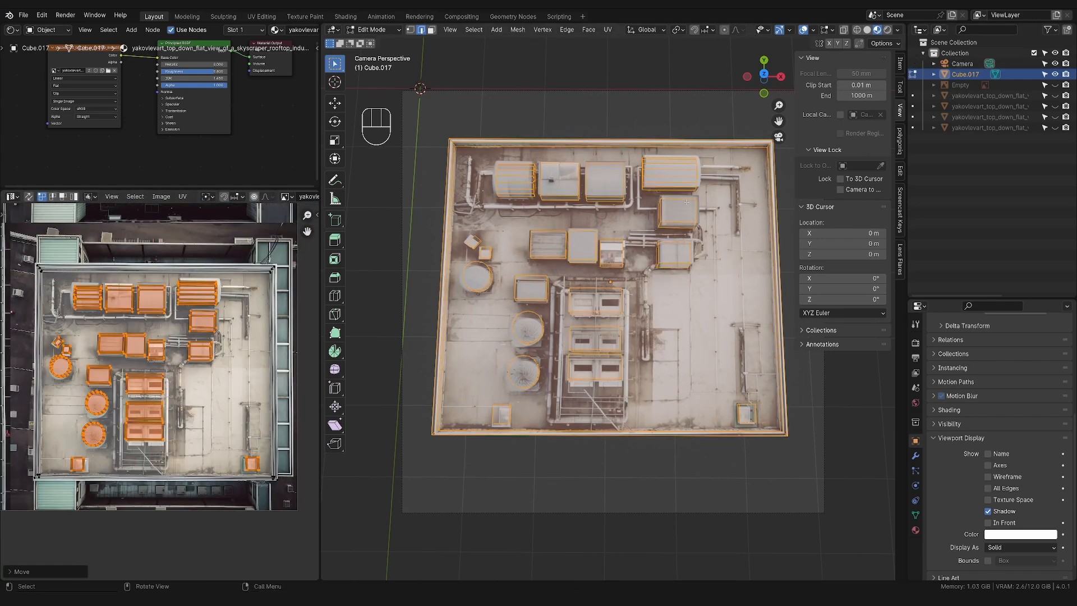
Lock the camera to the view and reframe the textured rooftop model through it
{"action": "left_click", "coordinate": [962, 63]}
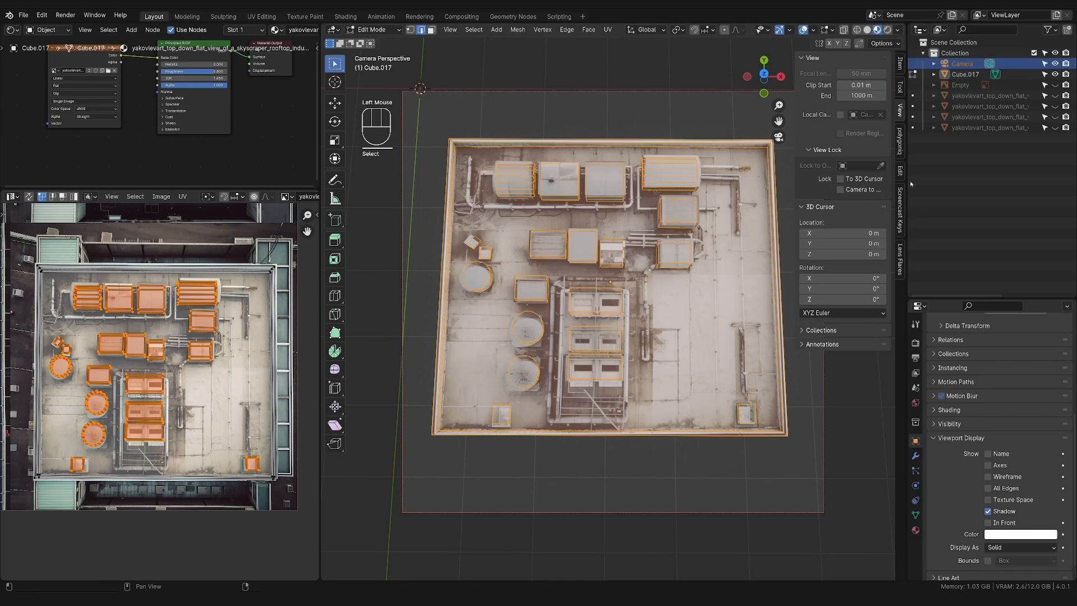
{"action": "left_click", "coordinate": [851, 191]}
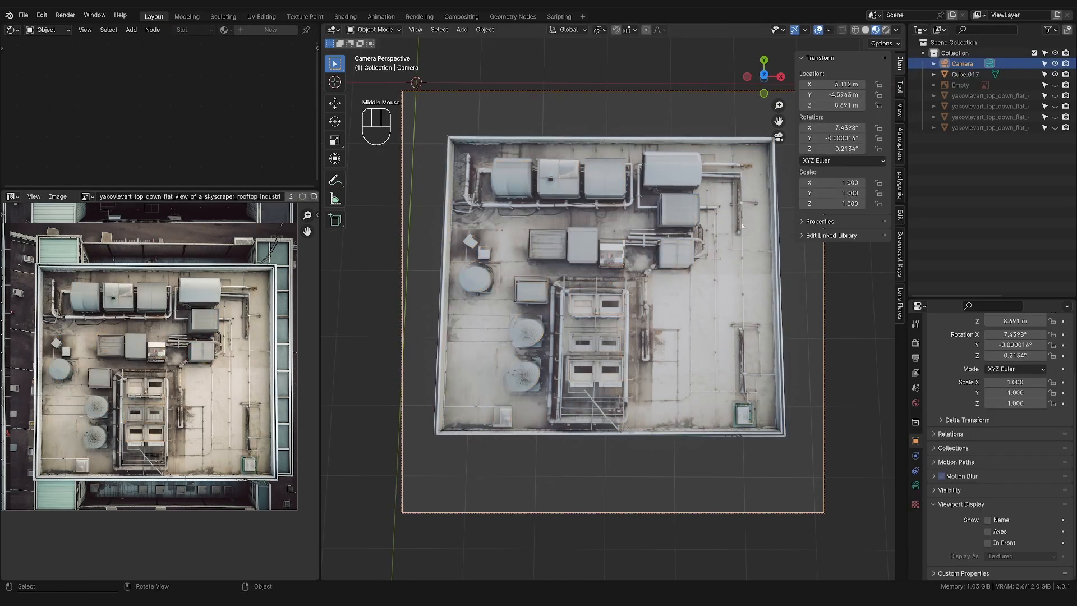
{"action": "left_click_drag", "start_coordinate": [779, 105], "coordinate": [779, 127]}
Reproject the UVs of all the rooftop model's geometry from the adjusted camera view
{"action": "left_click", "coordinate": [690, 221]}
{"action": "key", "text": "Tab"}
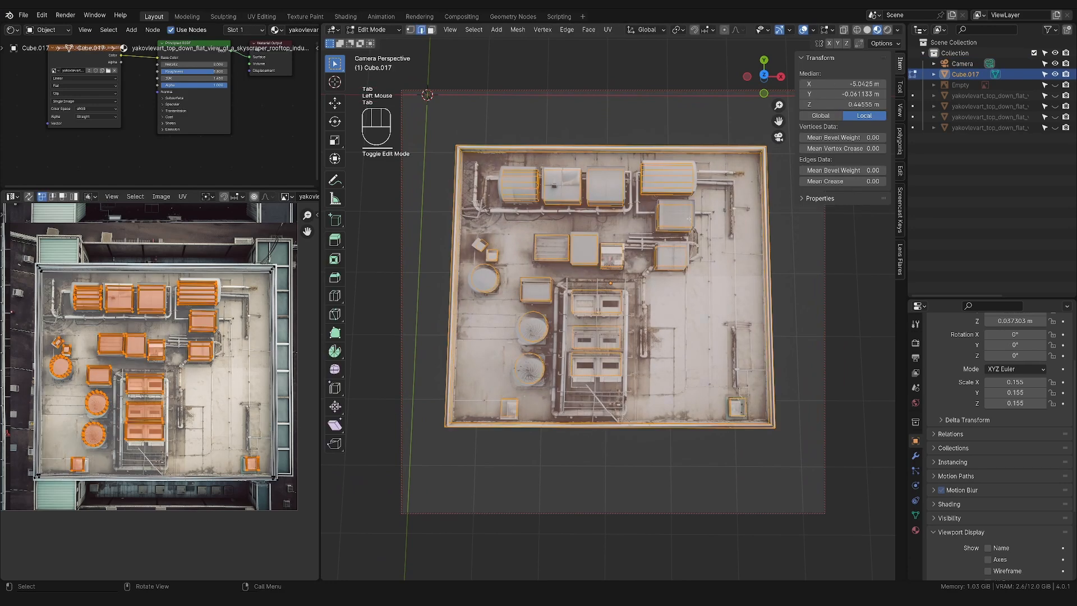
{"action": "key", "text": "a"}
{"action": "key", "text": "u"}
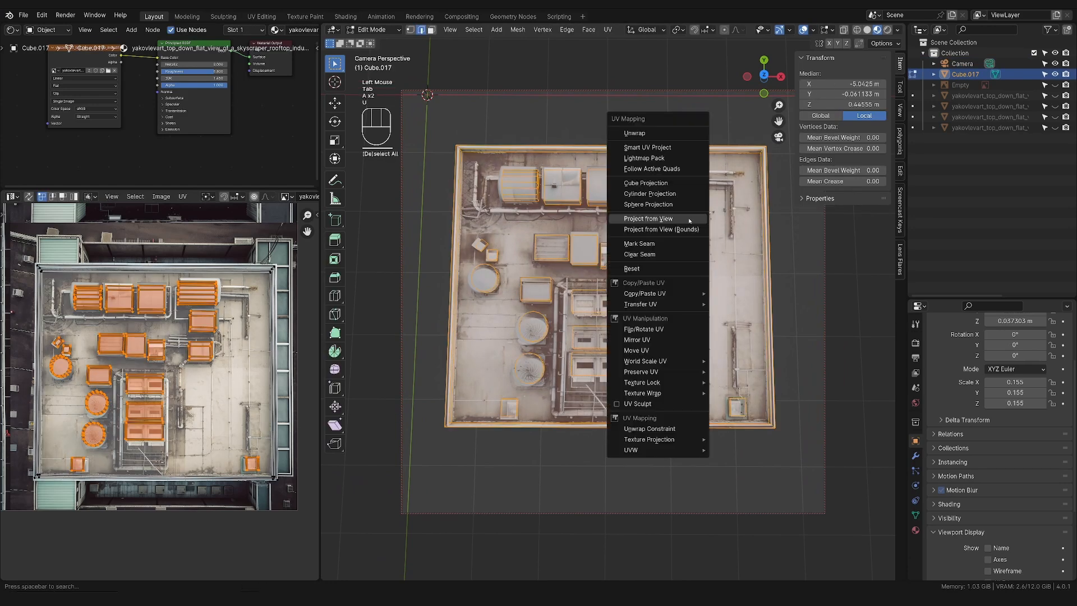
{"action": "left_click", "coordinate": [689, 219]}
Shrink the new UV layout and move it onto the lower-right building of the rooftop image
{"action": "scroll", "coordinate": [221, 389], "scroll_direction": "down", "scroll_amount": 3}
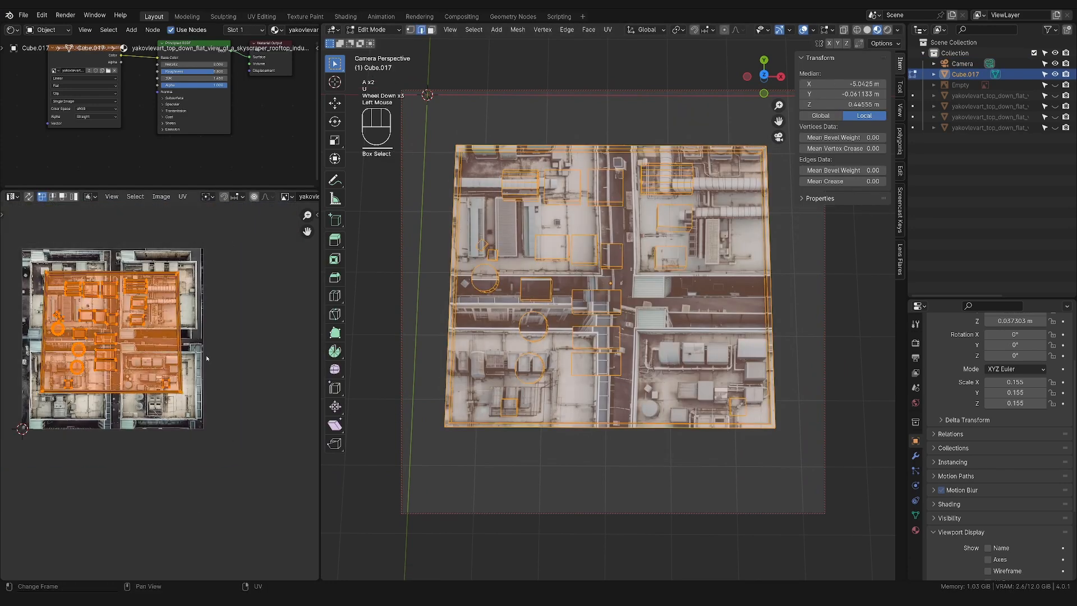
{"action": "key", "text": "s"}
{"action": "key", "text": "g"}
{"action": "scroll", "coordinate": [161, 382], "scroll_direction": "up", "scroll_amount": 3}
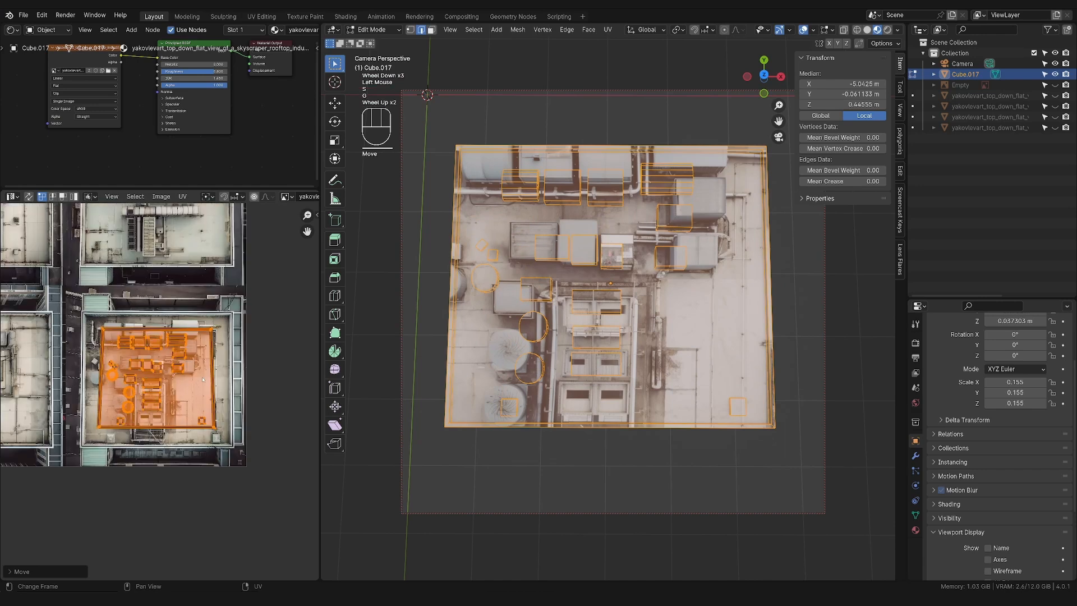
{"action": "key", "text": "s"}
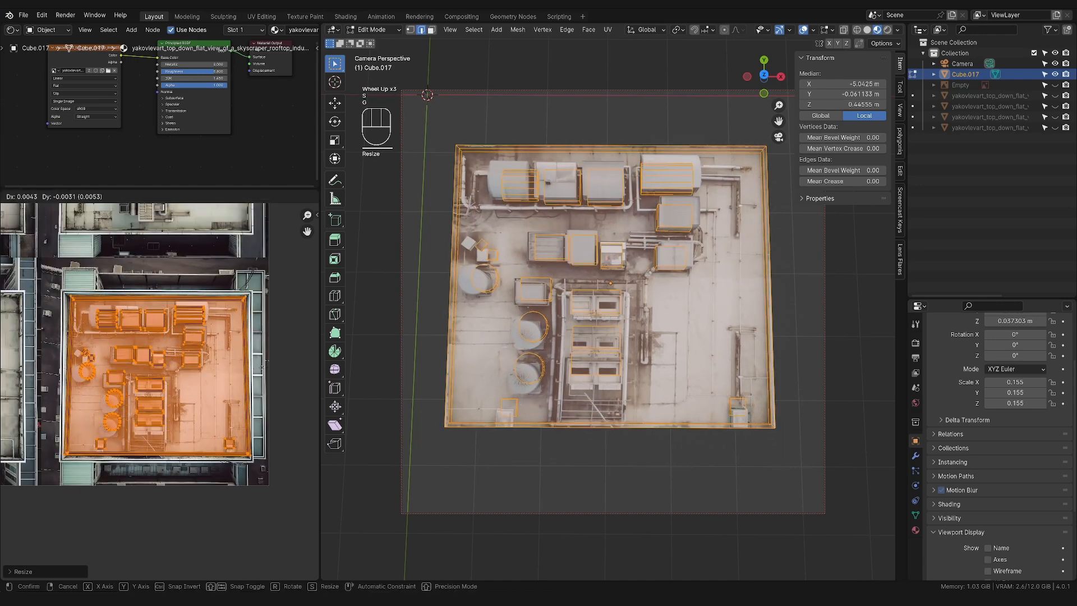
{"action": "left_click", "coordinate": [264, 369]}
{"action": "key", "text": "g"}
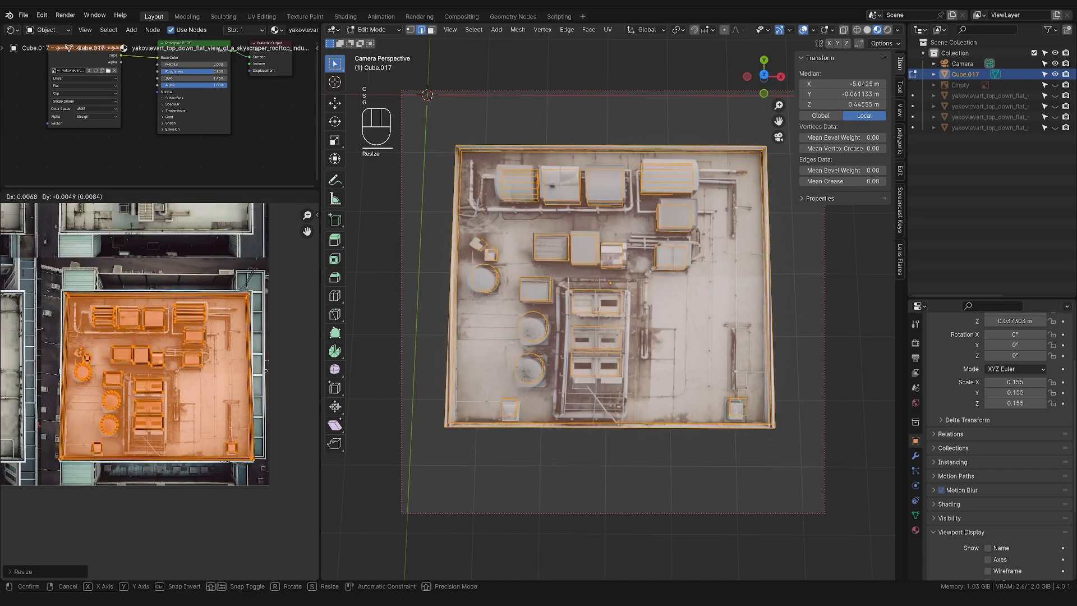
{"action": "left_click", "coordinate": [226, 335]}
Fine-tune the UV layout's position and scale so its parapet and machinery outlines match the image in close-up
{"action": "scroll", "coordinate": [189, 362], "scroll_direction": "up", "scroll_amount": 2}
{"action": "key", "text": "s"}
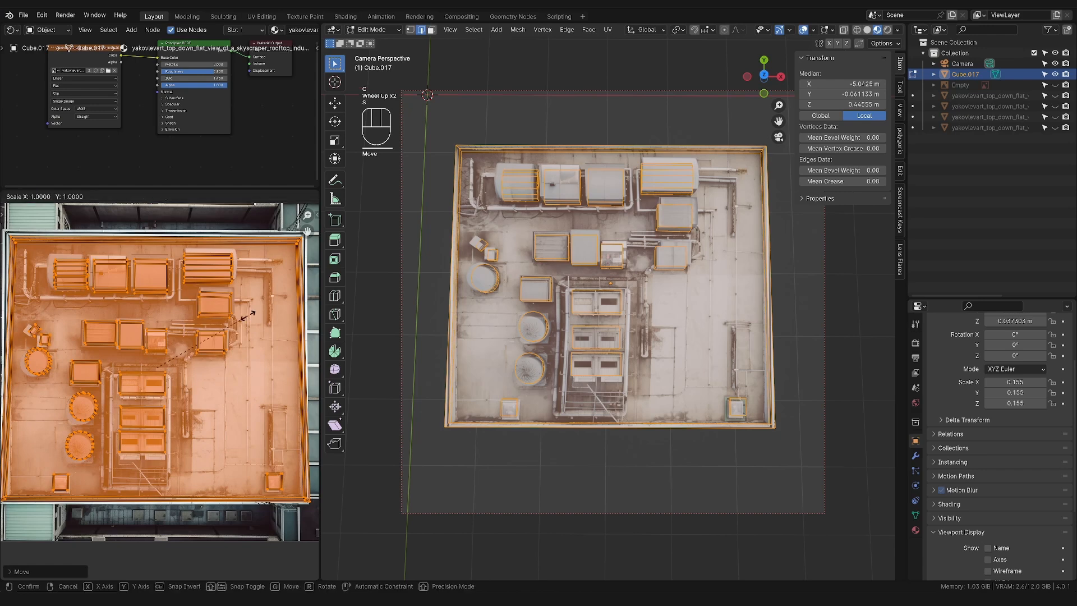
{"action": "key", "text": "g"}
{"action": "key", "text": "s"}
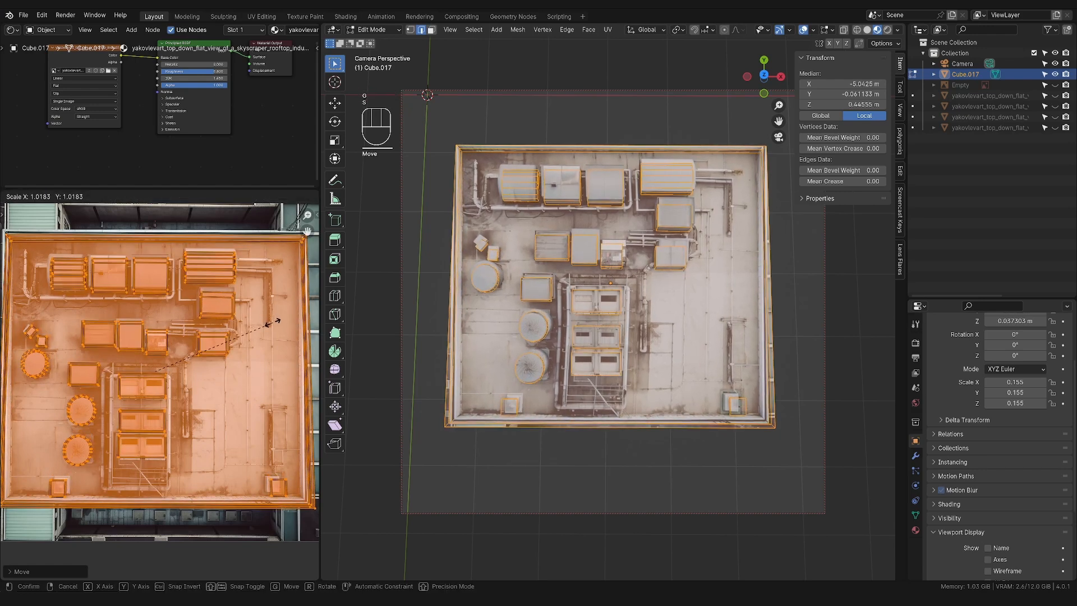
Move the UV islands of the small tilted box and the uppermost round tank onto their counterparts in the image
{"action": "left_click", "coordinate": [49, 323]}
{"action": "key", "text": "l"}
{"action": "key", "text": "g"}
{"action": "left_click", "coordinate": [52, 330]}
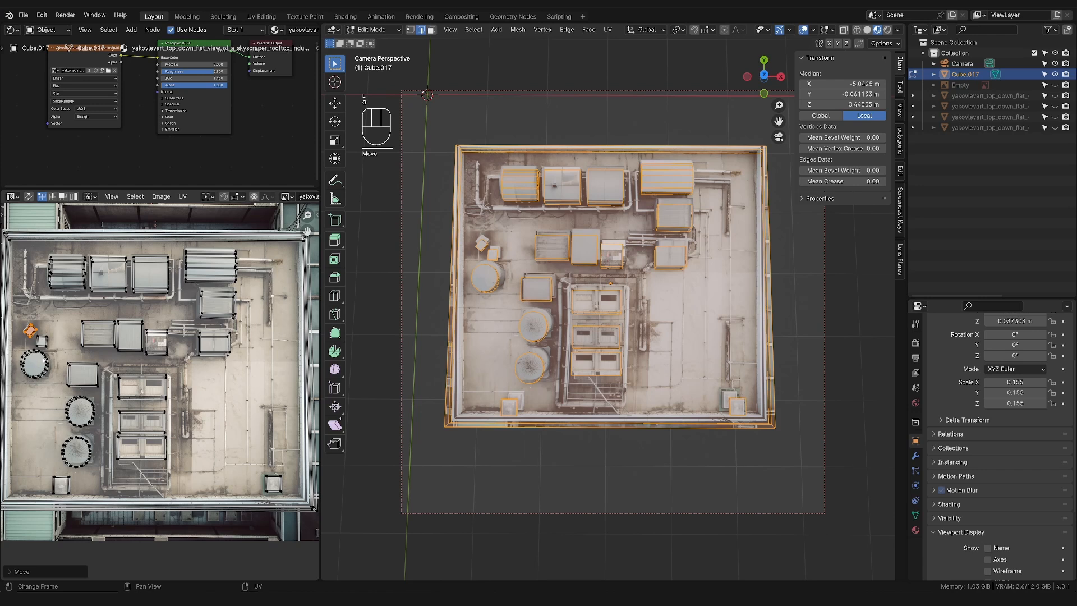
{"action": "left_click", "coordinate": [35, 364]}
{"action": "key", "text": "ctrl+l"}
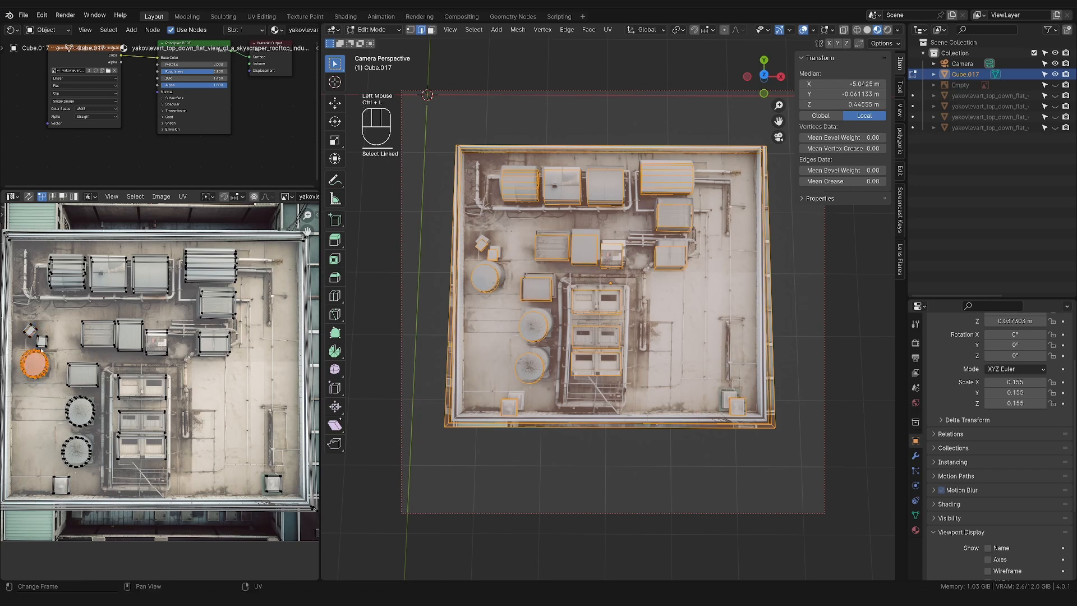
{"action": "key", "text": "g"}
{"action": "left_click", "coordinate": [44, 351]}
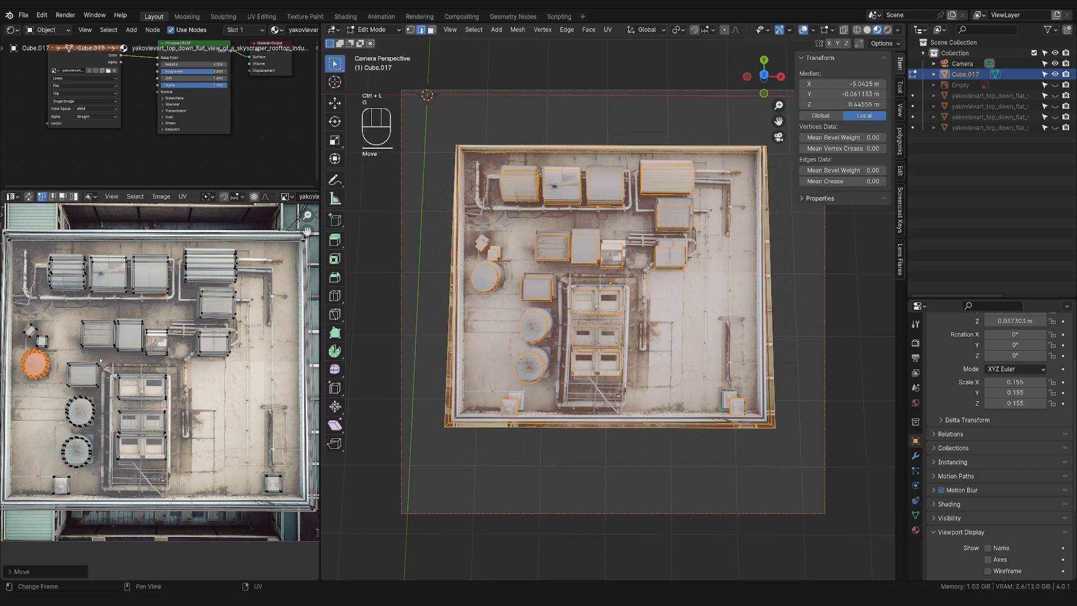
Shift the UV islands of the two lower round tanks onto the tanks in the image
{"action": "left_click_drag", "start_coordinate": [61, 391], "coordinate": [97, 428]}
{"action": "key", "text": "g"}
{"action": "left_click", "coordinate": [97, 427]}
{"action": "key", "text": "g"}
{"action": "left_click", "coordinate": [97, 427]}
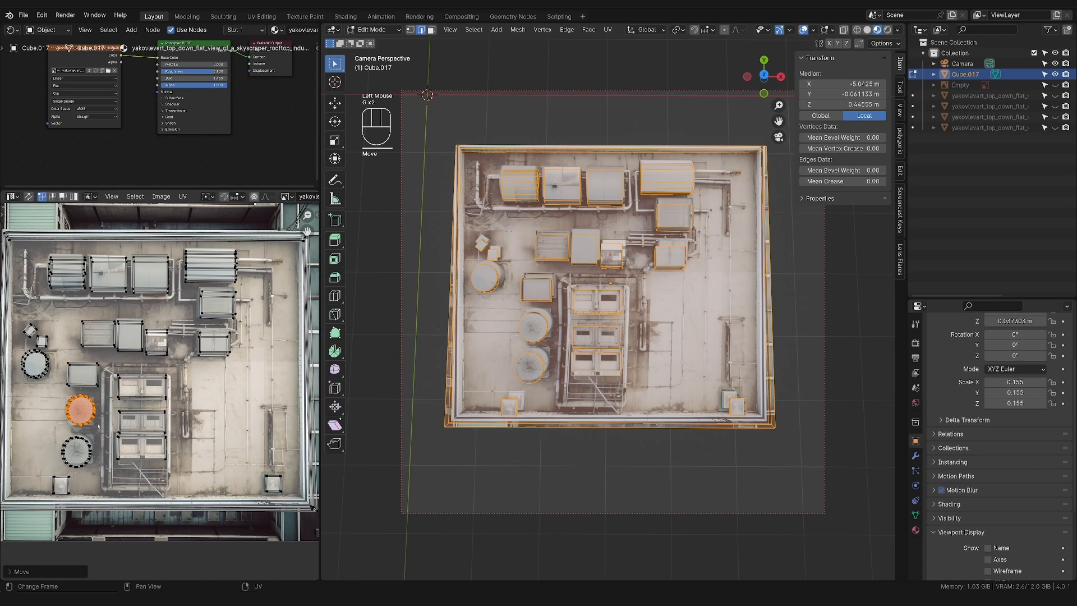
{"action": "left_click", "coordinate": [77, 450]}
{"action": "key", "text": "g"}
{"action": "left_click", "coordinate": [129, 444]}
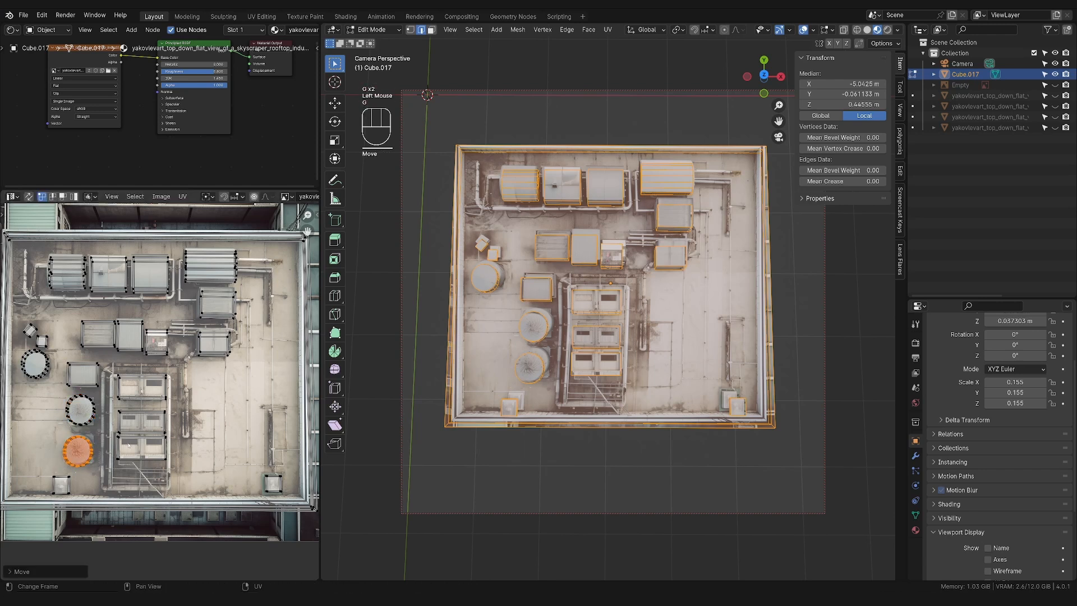
Align the UV island of the uppermost of the three stacked vent units with the image
{"action": "left_click_drag", "start_coordinate": [169, 433], "coordinate": [116, 471]}
{"action": "left_click_drag", "start_coordinate": [171, 369], "coordinate": [111, 402]}
{"action": "key", "text": "g"}
{"action": "left_click", "coordinate": [113, 402]}
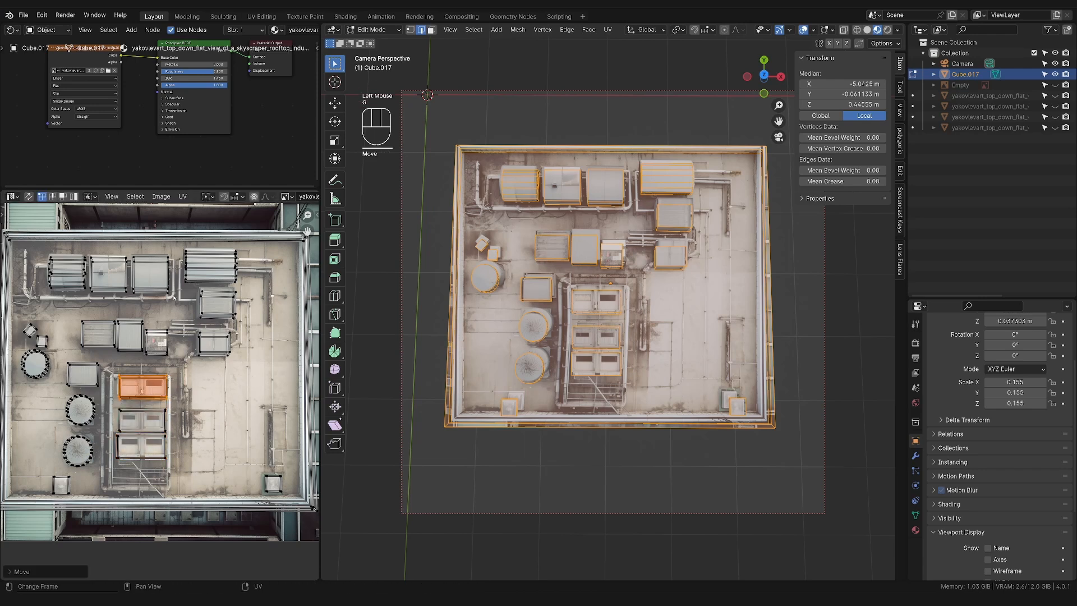
Leave mesh editing and examine how the rooftop image sits on the machinery from several angles
{"action": "left_click_drag", "start_coordinate": [172, 253], "coordinate": [131, 305]}
{"action": "key", "text": "Tab"}
{"action": "key", "text": "Tab"}
{"action": "key", "text": "Tab"}
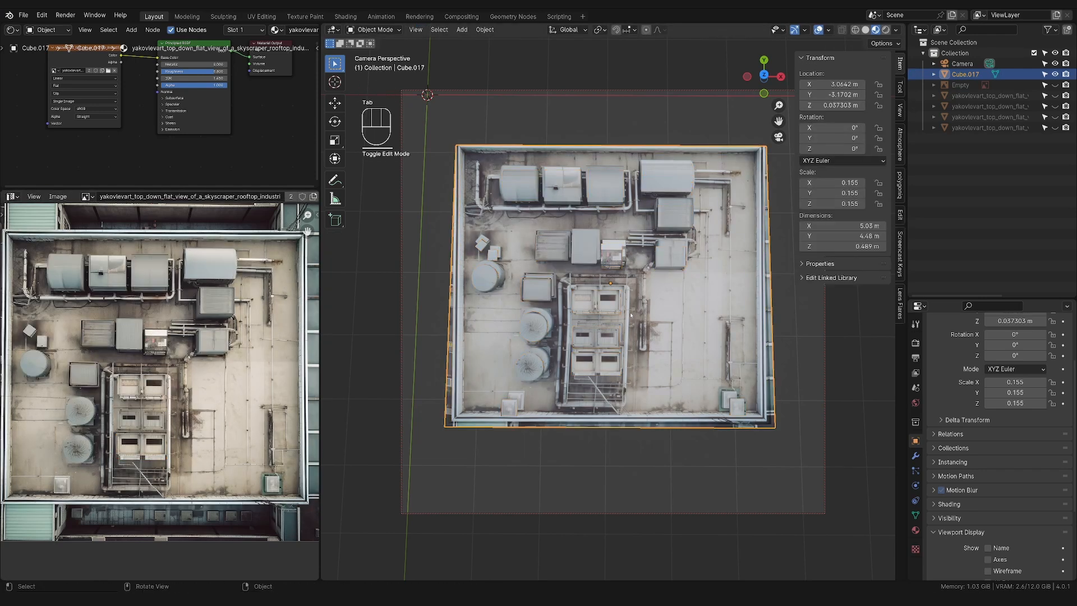
{"action": "middle_click_drag", "start_coordinate": [628, 303], "coordinate": [600, 359]}
{"action": "key", "text": "ctrl+z"}
{"action": "scroll", "coordinate": [679, 359], "scroll_direction": "up", "scroll_amount": 2}
{"action": "scroll", "coordinate": [672, 386], "scroll_direction": "down", "scroll_amount": 3}
{"action": "scroll", "coordinate": [598, 407], "scroll_direction": "up", "scroll_amount": 1}
{"action": "scroll", "coordinate": [642, 373], "scroll_direction": "up", "scroll_amount": 2}
{"action": "scroll", "coordinate": [642, 373], "scroll_direction": "down", "scroll_amount": 2}
{"action": "scroll", "coordinate": [613, 367], "scroll_direction": "up", "scroll_amount": 2}
{"action": "scroll", "coordinate": [613, 367], "scroll_direction": "down", "scroll_amount": 2}
{"action": "scroll", "coordinate": [706, 366], "scroll_direction": "up", "scroll_amount": 2}
{"action": "scroll", "coordinate": [661, 387], "scroll_direction": "down", "scroll_amount": 2}
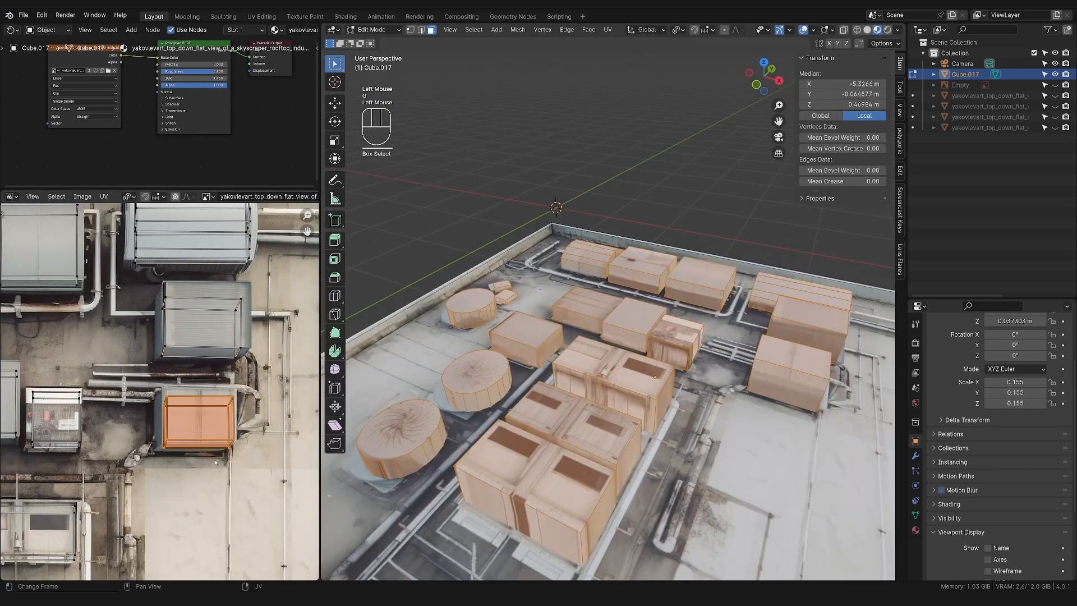
Shift the UV island of the lowest right-hand box unit onto the image and resize the island of the leftmost ribbed unit
{"action": "key", "text": "g"}
{"action": "left_click", "coordinate": [209, 457]}
{"action": "scroll", "coordinate": [208, 364], "scroll_direction": "down", "scroll_amount": 2}
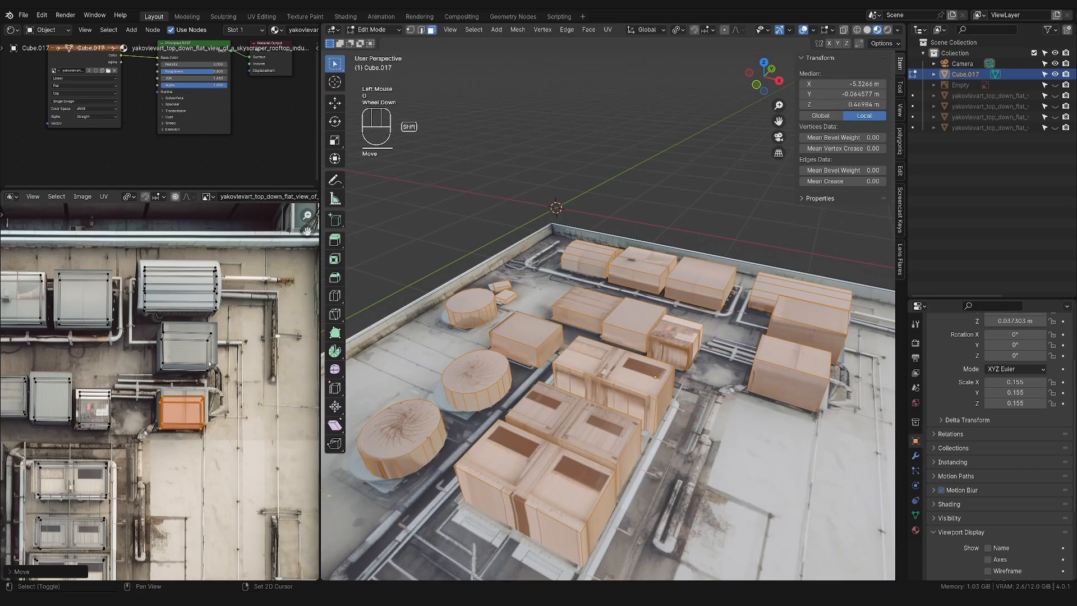
{"action": "middle_click_drag", "start_coordinate": [209, 365], "coordinate": [209, 402], "text": "shift"}
{"action": "left_click_drag", "start_coordinate": [220, 358], "coordinate": [134, 285]}
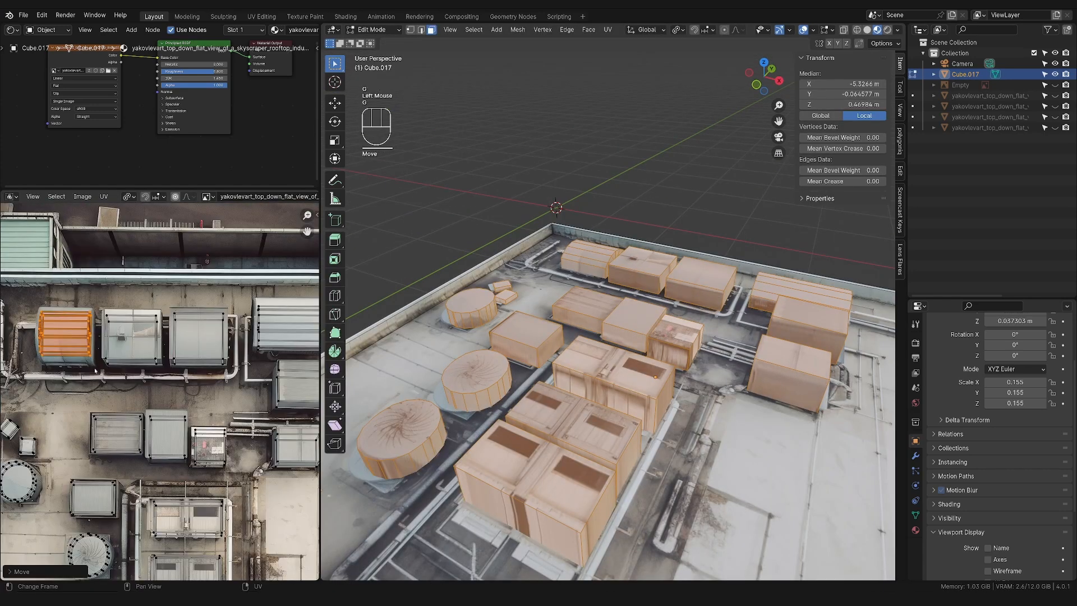
{"action": "key", "text": "s"}
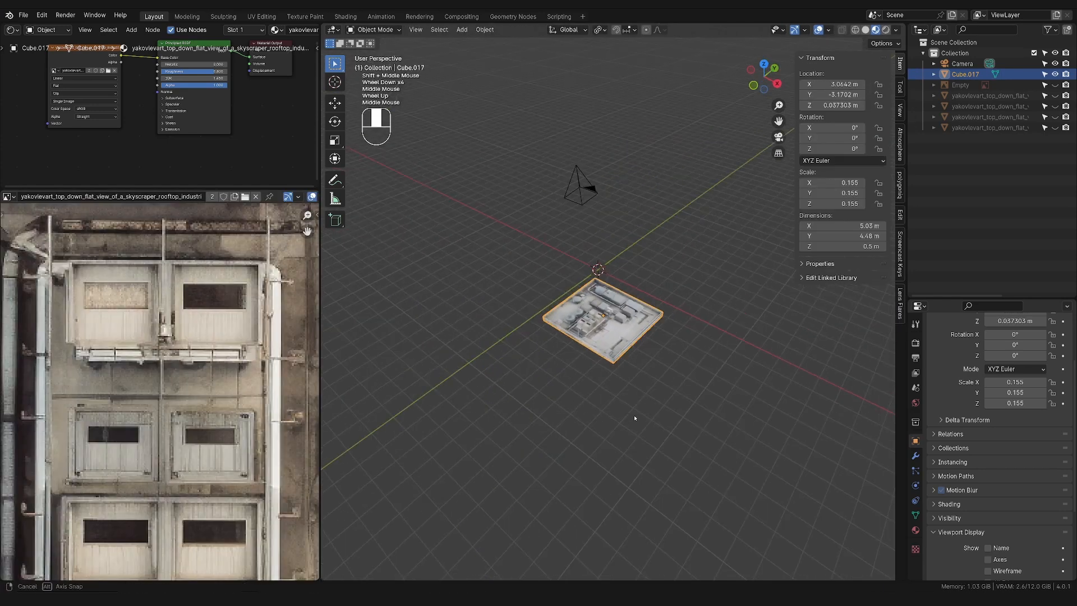
Show the rooftop in rendered shading and light the world with the Poly Haven orlando_stadium HDRI
{"action": "middle_click_drag", "start_coordinate": [635, 418], "coordinate": [613, 390]}
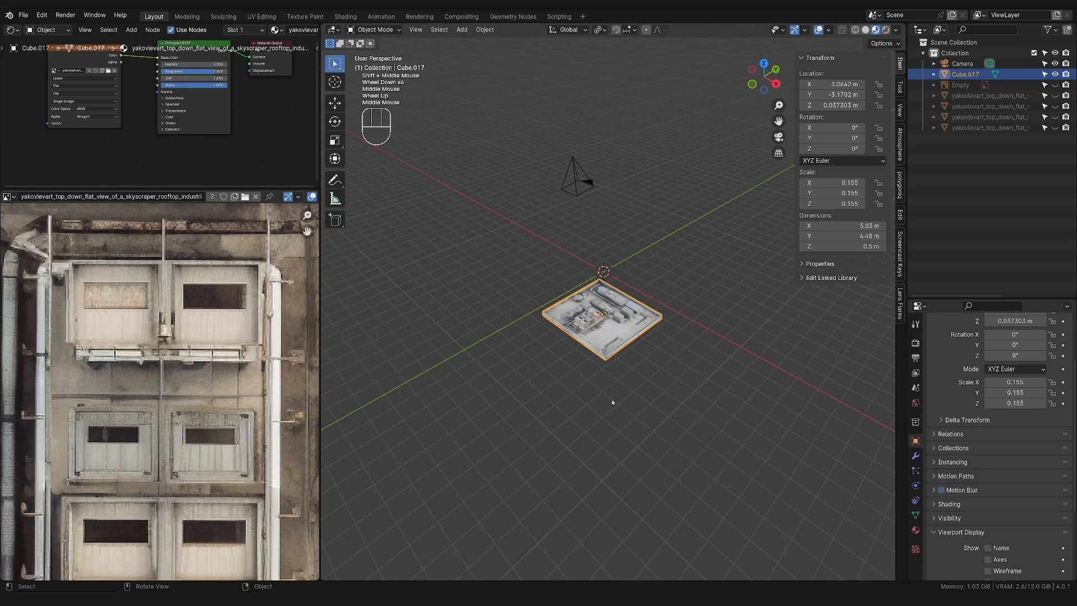
{"action": "scroll", "coordinate": [613, 389], "scroll_direction": "up", "scroll_amount": 1}
{"action": "scroll", "coordinate": [613, 390], "scroll_direction": "down", "scroll_amount": 1}
{"action": "scroll", "coordinate": [613, 390], "scroll_direction": "up", "scroll_amount": 4}
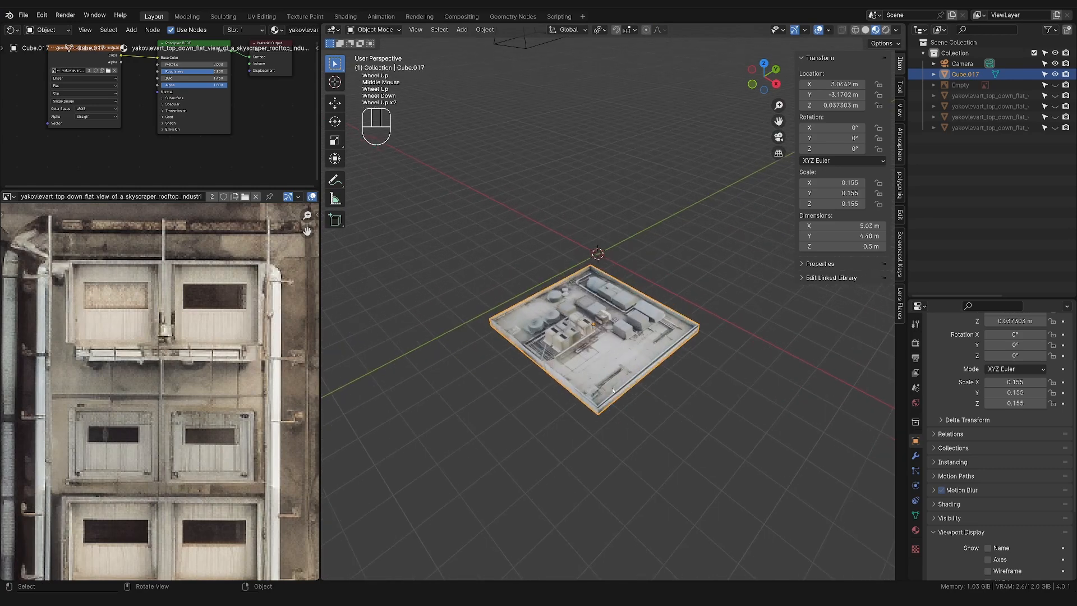
{"action": "left_click", "coordinate": [886, 30]}
{"action": "middle_click_drag", "start_coordinate": [774, 355], "coordinate": [779, 372]}
{"action": "scroll", "coordinate": [780, 371], "scroll_direction": "up", "scroll_amount": 1}
{"action": "left_click_drag", "start_coordinate": [212, 132], "coordinate": [745, 343]}
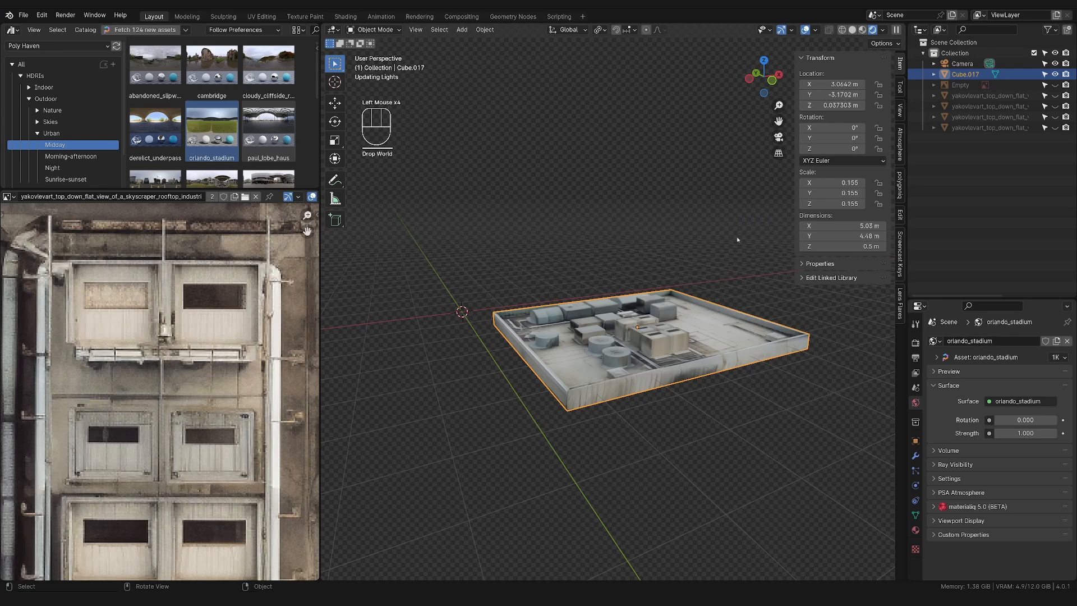
Examine the HDRI-lit rooftop and its machinery up close and from a distance
{"action": "middle_click_drag", "start_coordinate": [745, 344], "coordinate": [722, 322]}
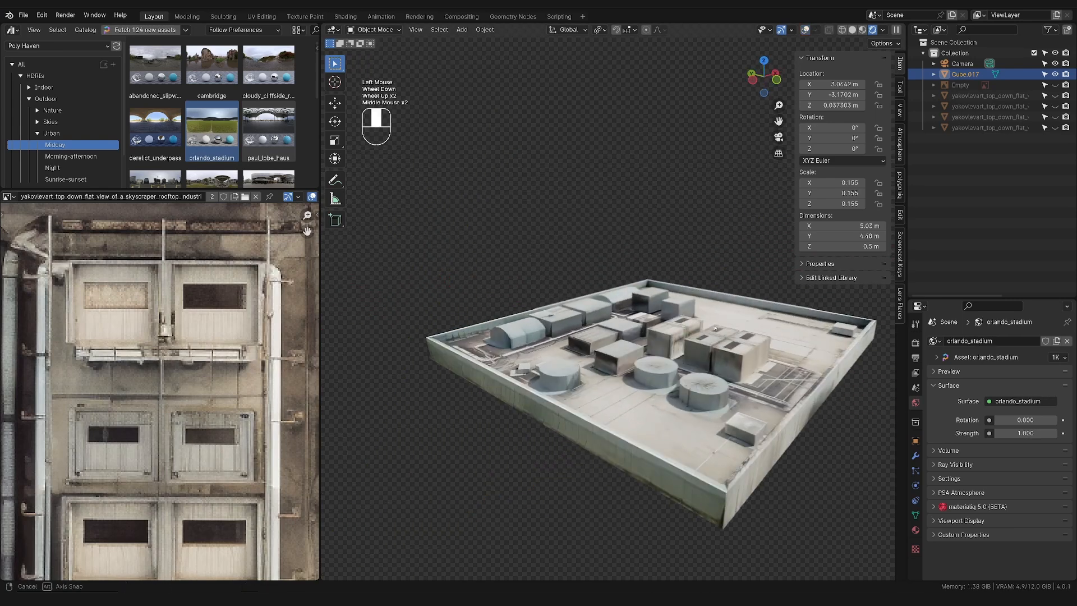
{"action": "scroll", "coordinate": [722, 323], "scroll_direction": "up", "scroll_amount": 2}
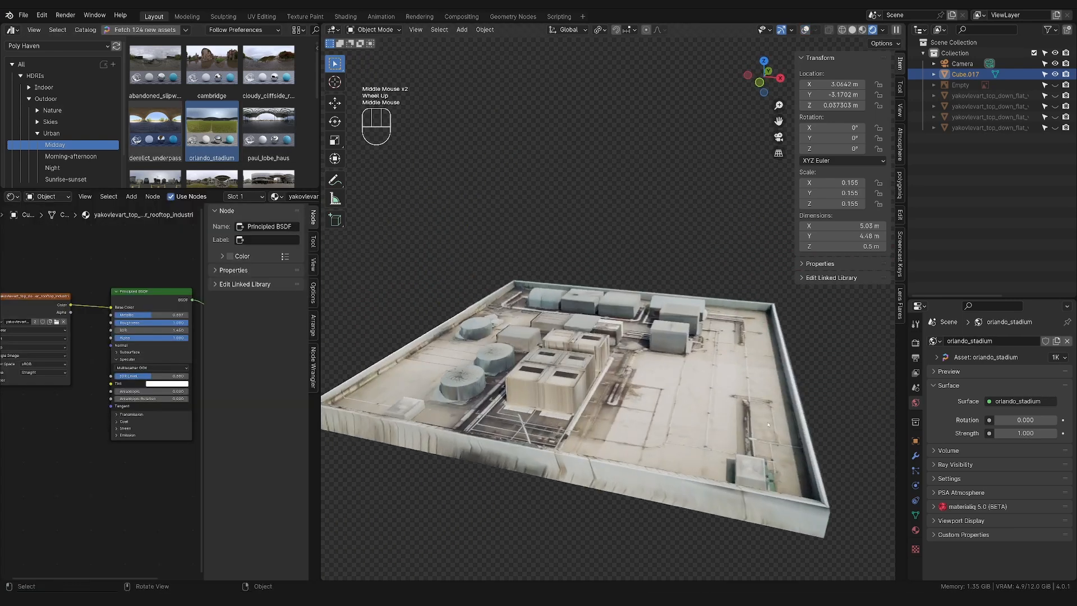
{"action": "middle_click_drag", "start_coordinate": [724, 409], "coordinate": [715, 430]}
{"action": "scroll", "coordinate": [715, 430], "scroll_direction": "down", "scroll_amount": 3}
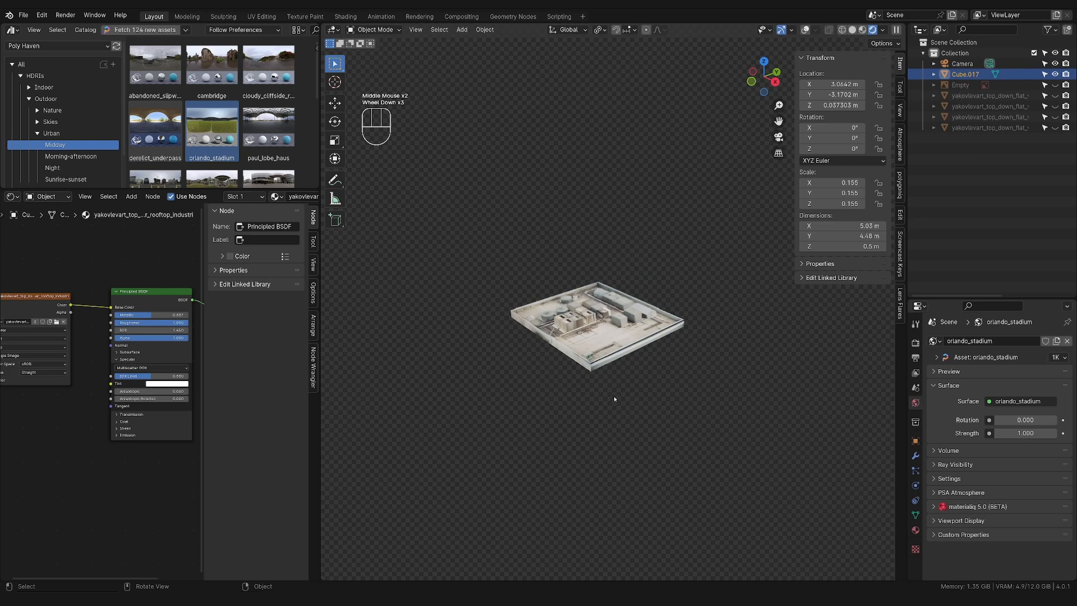
{"action": "scroll", "coordinate": [615, 401], "scroll_direction": "up", "scroll_amount": 1}
{"action": "scroll", "coordinate": [615, 404], "scroll_direction": "down", "scroll_amount": 3}
{"action": "middle_click_drag", "start_coordinate": [616, 404], "coordinate": [711, 406]}
{"action": "scroll", "coordinate": [675, 430], "scroll_direction": "up", "scroll_amount": 2}
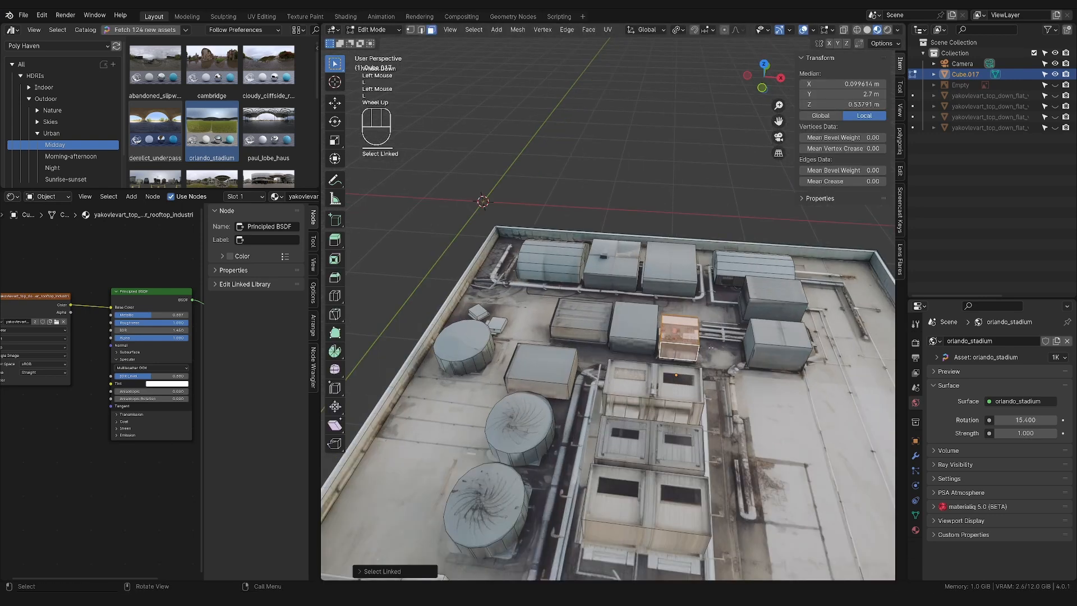
Scale the small cabinet unit that stands beside the horizontal pipes
{"action": "scroll", "coordinate": [691, 359], "scroll_direction": "up", "scroll_amount": 1}
{"action": "middle_click_drag", "start_coordinate": [673, 393], "coordinate": [644, 392]}
{"action": "scroll", "coordinate": [691, 359], "scroll_direction": "up", "scroll_amount": 1}
{"action": "key", "text": "s"}
{"action": "left_click", "coordinate": [713, 375]}
{"action": "scroll", "coordinate": [713, 375], "scroll_direction": "down", "scroll_amount": 2}
{"action": "scroll", "coordinate": [634, 358], "scroll_direction": "down", "scroll_amount": 1}
Duplicate the low hatch box near the rooftop's front corner and place the copy beside it
{"action": "left_click", "coordinate": [503, 460]}
{"action": "left_click", "coordinate": [822, 430]}
{"action": "key", "text": "l"}
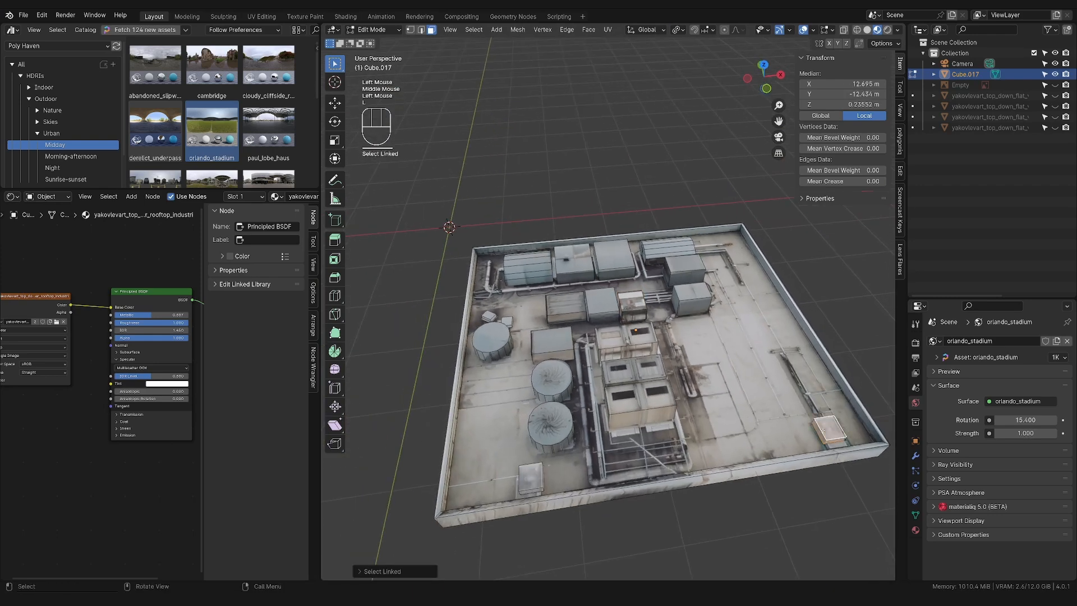
{"action": "key", "text": "g"}
{"action": "key", "text": "shift+d"}
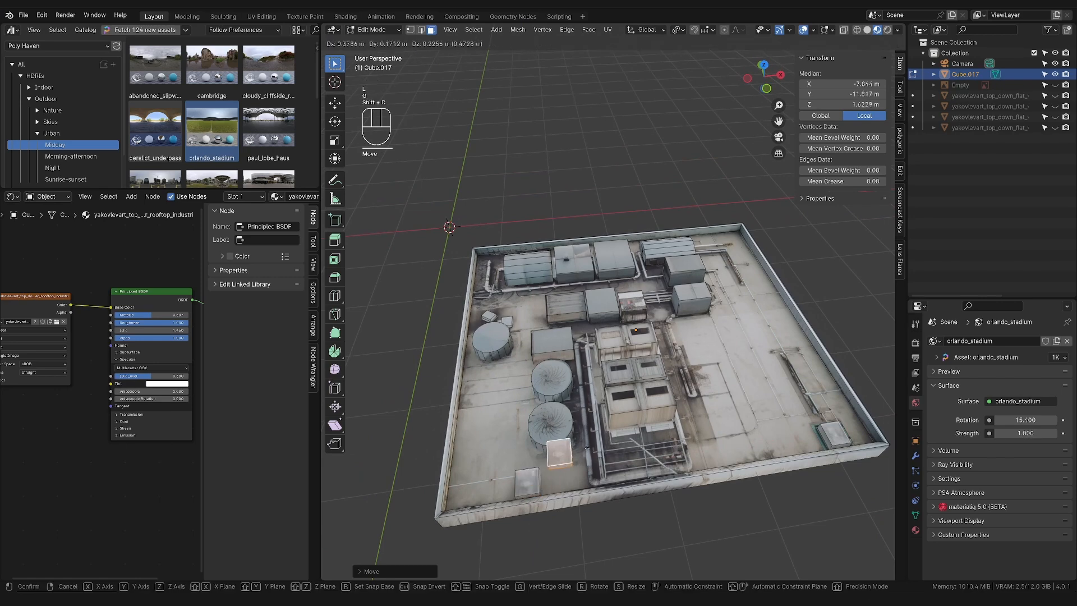
{"action": "left_click", "coordinate": [521, 472]}
{"action": "middle_click_drag", "start_coordinate": [521, 471], "coordinate": [783, 315]}
Inspect the machinery meshes up close and select the rooftop's floor face
{"action": "key", "text": "Tab"}
{"action": "scroll", "coordinate": [638, 431], "scroll_direction": "up", "scroll_amount": 2}
{"action": "scroll", "coordinate": [676, 422], "scroll_direction": "up", "scroll_amount": 1}
{"action": "scroll", "coordinate": [676, 422], "scroll_direction": "down", "scroll_amount": 1}
{"action": "scroll", "coordinate": [667, 426], "scroll_direction": "up", "scroll_amount": 1}
{"action": "scroll", "coordinate": [652, 432], "scroll_direction": "down", "scroll_amount": 1}
{"action": "left_click", "coordinate": [653, 432]}
{"action": "key", "text": "Tab"}
{"action": "left_click", "coordinate": [783, 315]}
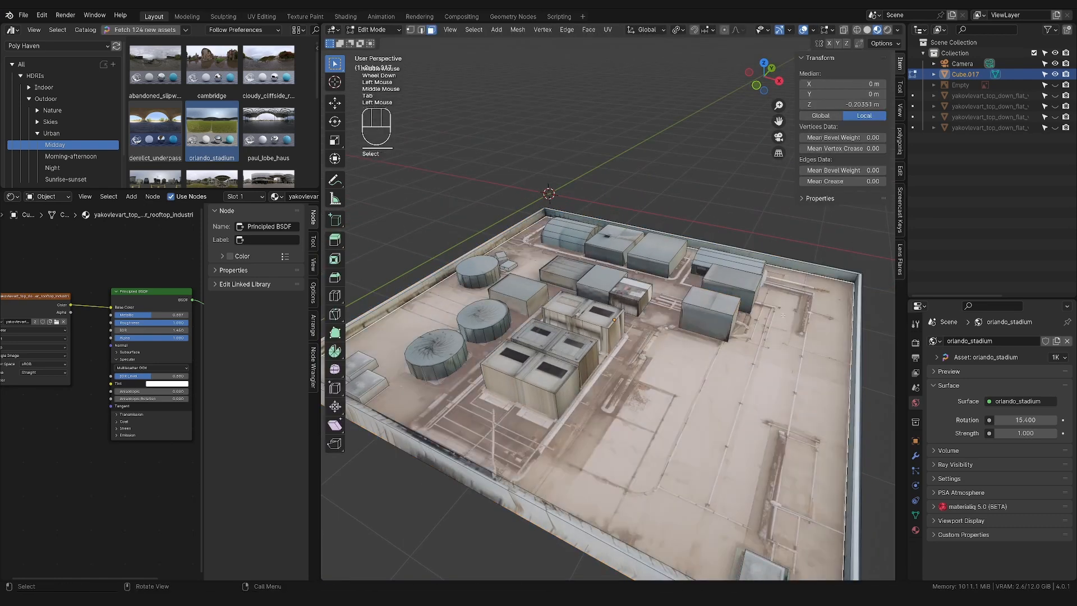
Leave mesh editing and check the textured sides of the tanks, boxes and parapet from low angles
{"action": "key", "text": "Tab"}
{"action": "scroll", "coordinate": [727, 387], "scroll_direction": "up", "scroll_amount": 2}
{"action": "middle_click_drag", "start_coordinate": [727, 387], "coordinate": [560, 400]}
{"action": "scroll", "coordinate": [645, 392], "scroll_direction": "down", "scroll_amount": 2}
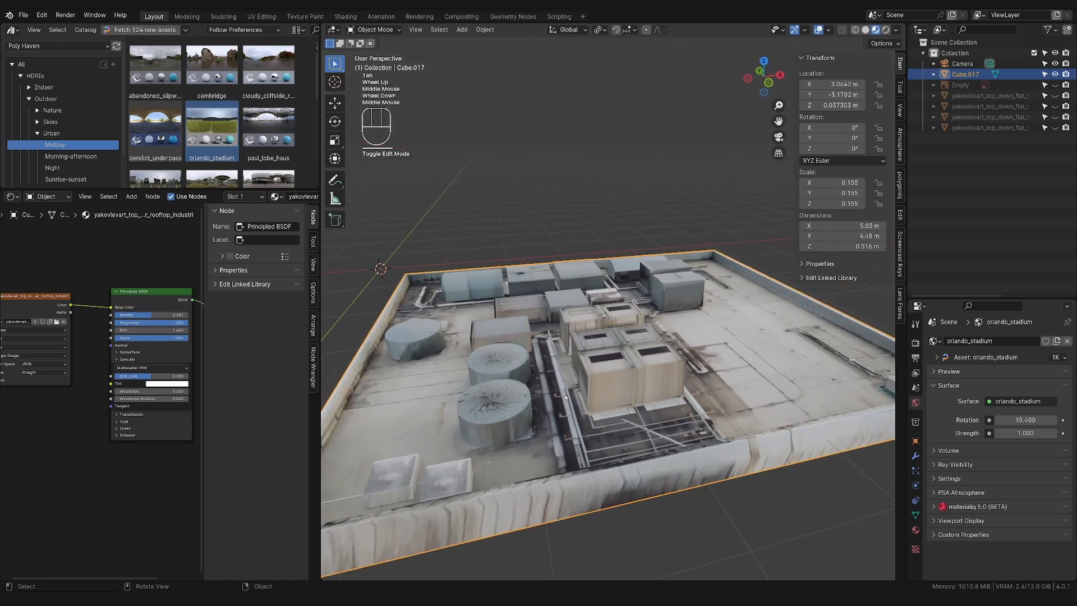
{"action": "scroll", "coordinate": [574, 382], "scroll_direction": "down", "scroll_amount": 1}
{"action": "mouse_move", "coordinate": [574, 381]}
{"action": "middle_mouse_down"}
{"action": "mouse_move", "coordinate": [566, 387]}
{"action": "mouse_move", "coordinate": [537, 323]}
{"action": "mouse_move", "coordinate": [585, 379]}
{"action": "middle_mouse_up"}
{"action": "scroll", "coordinate": [567, 387], "scroll_direction": "up", "scroll_amount": 2}
{"action": "scroll", "coordinate": [537, 323], "scroll_direction": "up", "scroll_amount": 1}
{"action": "scroll", "coordinate": [537, 323], "scroll_direction": "down", "scroll_amount": 2}
{"action": "scroll", "coordinate": [585, 380], "scroll_direction": "up", "scroll_amount": 1}
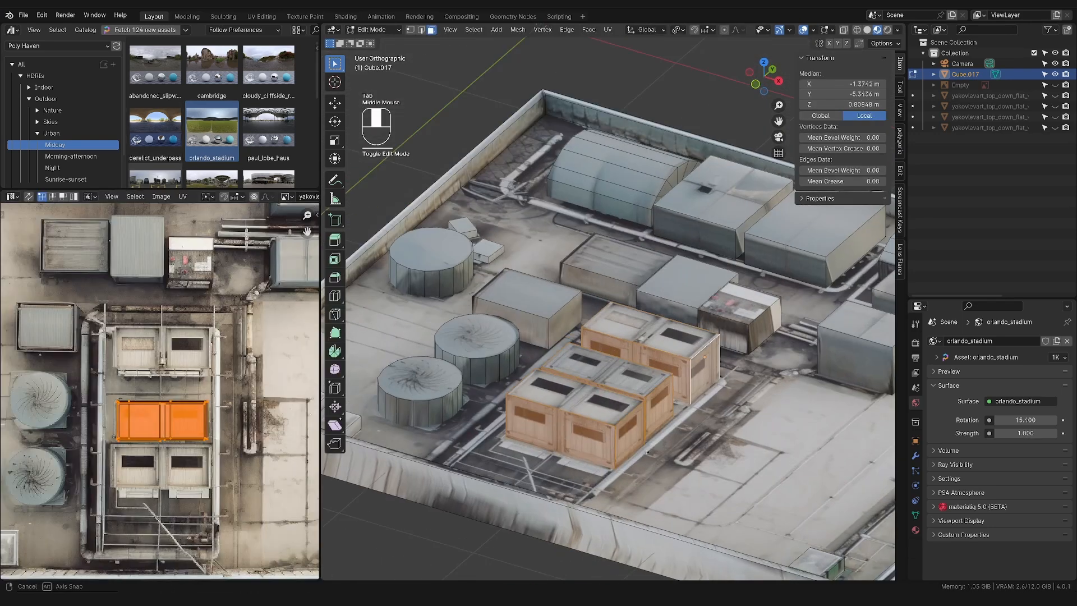
Unwrap the selected side faces of the three stacked vent units with Cube Projection
{"action": "scroll", "coordinate": [608, 308], "scroll_direction": "up", "scroll_amount": 2}
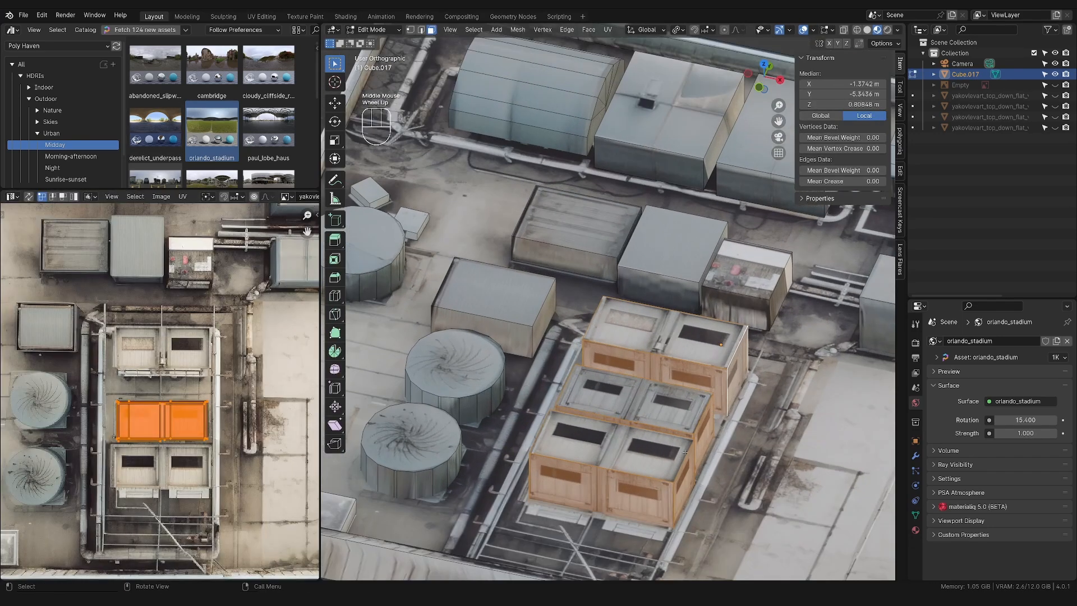
{"action": "middle_click_drag", "start_coordinate": [634, 382], "coordinate": [704, 405]}
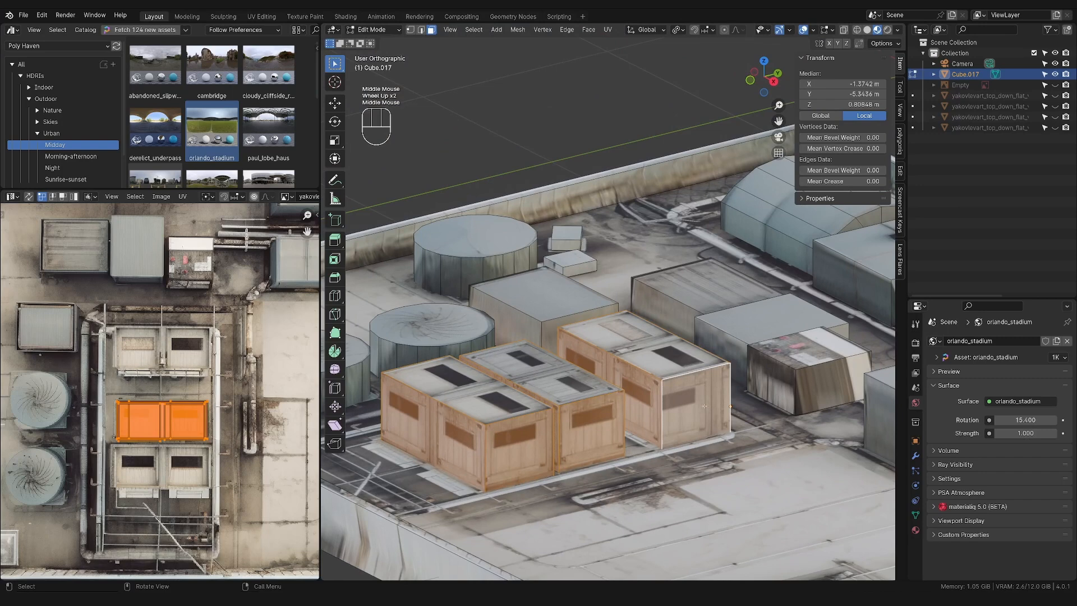
{"action": "scroll", "coordinate": [675, 444], "scroll_direction": "down", "scroll_amount": 1}
{"action": "middle_click_drag", "start_coordinate": [676, 444], "coordinate": [684, 505]}
{"action": "key", "text": "g"}
{"action": "left_click", "coordinate": [209, 372]}
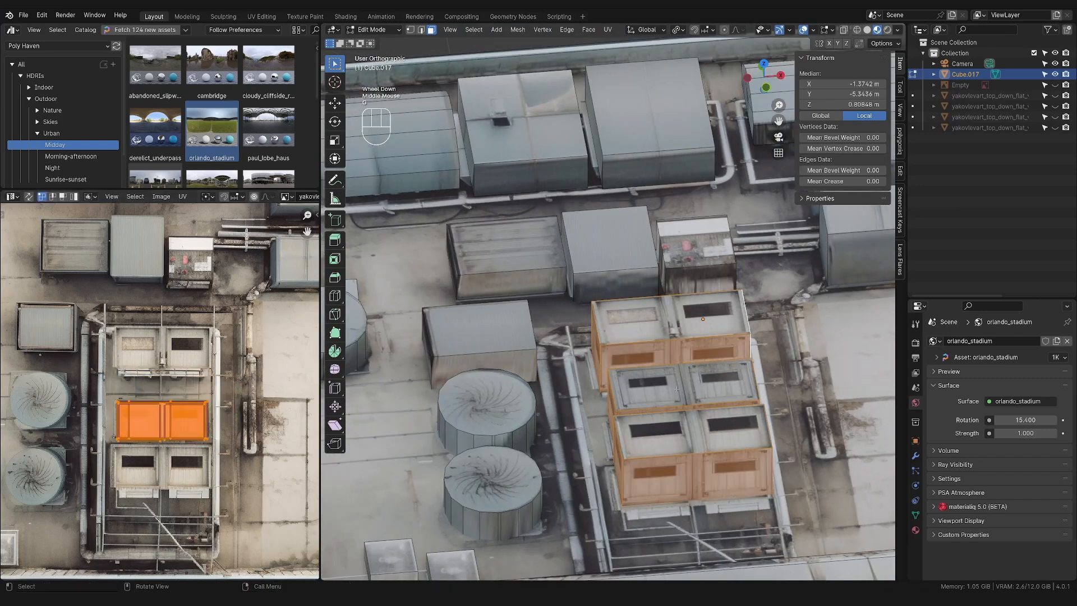
{"action": "key", "text": "u"}
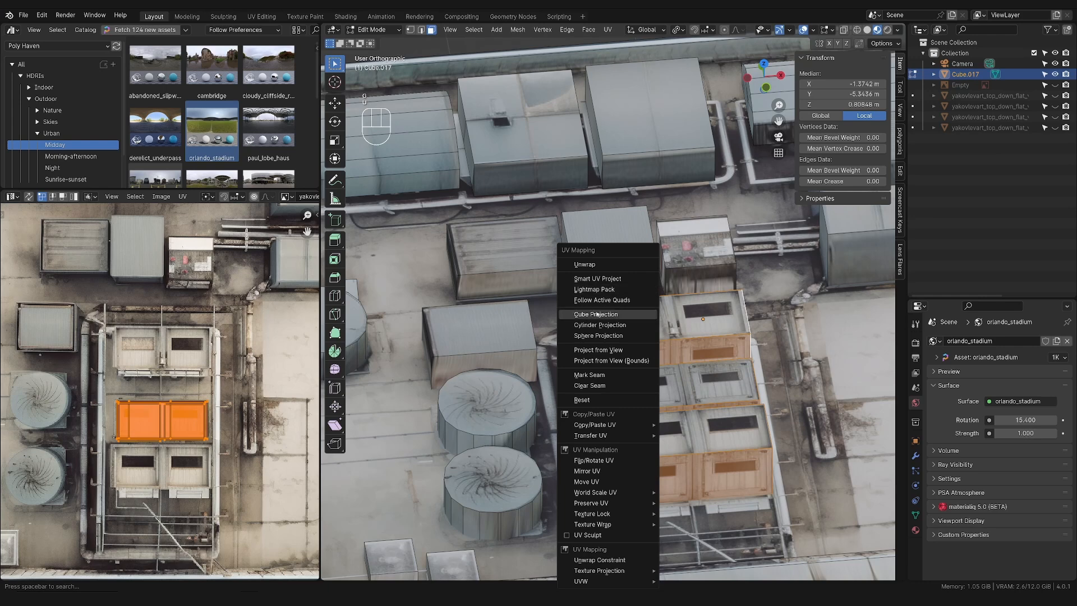
{"action": "left_click", "coordinate": [628, 314]}
{"action": "scroll", "coordinate": [193, 278], "scroll_direction": "down", "scroll_amount": 5}
{"action": "scroll", "coordinate": [119, 308], "scroll_direction": "down", "scroll_amount": 1}
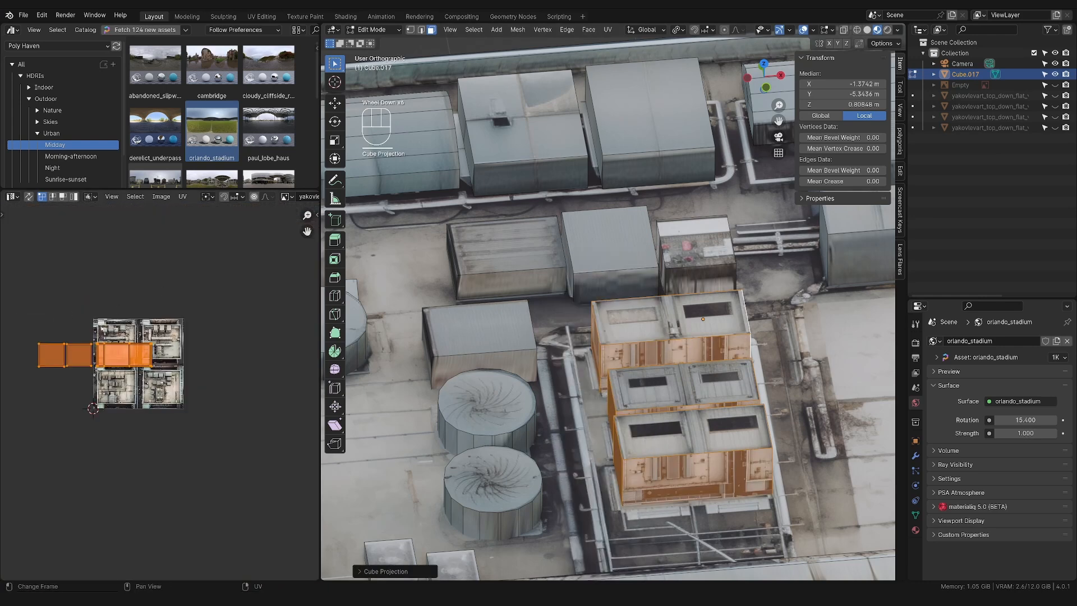
Gather the stray side-face UV islands onto the others and move the whole group over the lower-right rooftop in the image
{"action": "left_click_drag", "start_coordinate": [34, 330], "coordinate": [93, 382]}
{"action": "key", "text": "g"}
{"action": "left_click", "coordinate": [174, 374]}
{"action": "key", "text": "a"}
{"action": "key", "text": "g"}
{"action": "left_click", "coordinate": [211, 406]}
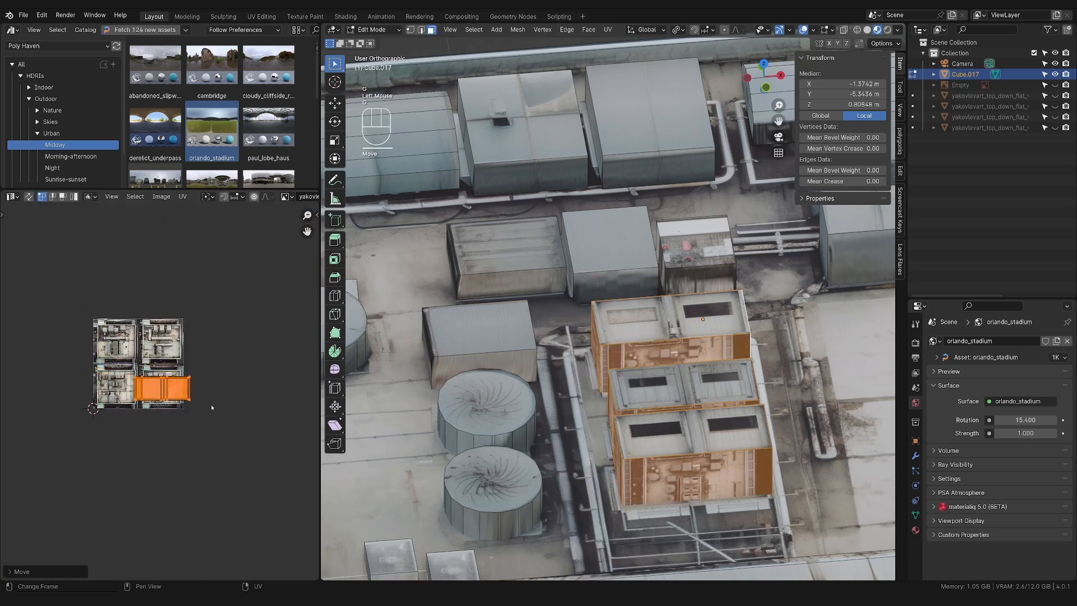
Scale and position the side-face UV islands to fit the middle vent unit in the image
{"action": "scroll", "coordinate": [160, 392], "scroll_direction": "up", "scroll_amount": 7}
{"action": "key", "text": "s"}
{"action": "left_click", "coordinate": [183, 384]}
{"action": "scroll", "coordinate": [182, 384], "scroll_direction": "up", "scroll_amount": 4}
{"action": "key", "text": "g"}
{"action": "left_click", "coordinate": [194, 451]}
{"action": "key", "text": "s"}
{"action": "left_click", "coordinate": [225, 461]}
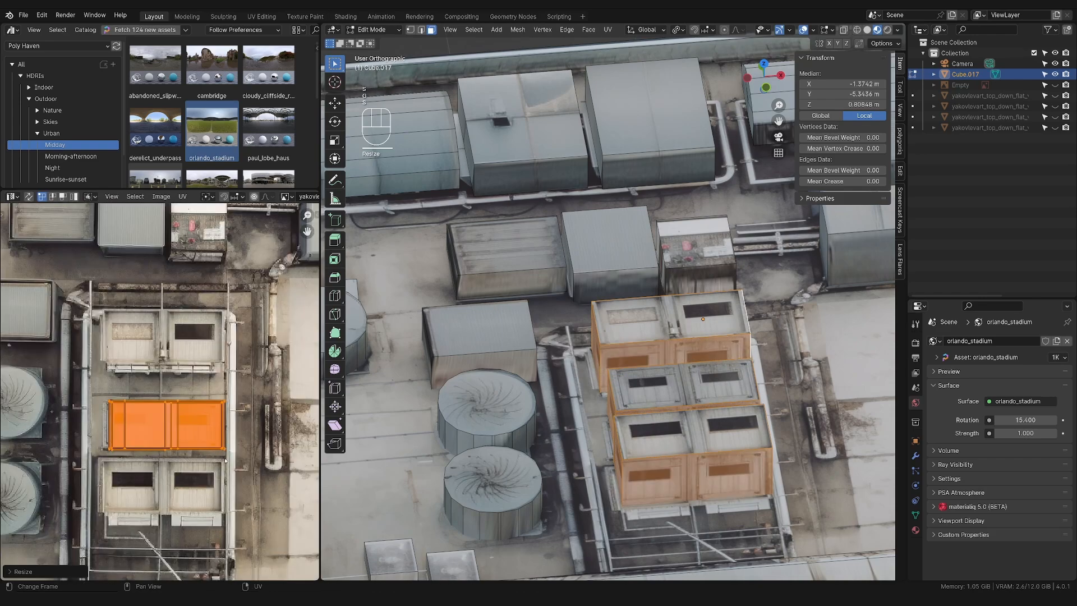
Review the remapped vent units in Object Mode and examine the rooftop's pipe layout from above
{"action": "key", "text": "Tab"}
{"action": "middle_click_drag", "start_coordinate": [662, 393], "coordinate": [836, 415]}
{"action": "middle_click_drag", "start_coordinate": [713, 421], "coordinate": [819, 422]}
{"action": "scroll", "coordinate": [746, 424], "scroll_direction": "down", "scroll_amount": 2}
{"action": "middle_click_drag", "start_coordinate": [690, 424], "coordinate": [802, 423]}
{"action": "middle_click_drag", "start_coordinate": [696, 415], "coordinate": [735, 406]}
{"action": "middle_click_drag", "start_coordinate": [539, 384], "coordinate": [648, 381], "text": "shift"}
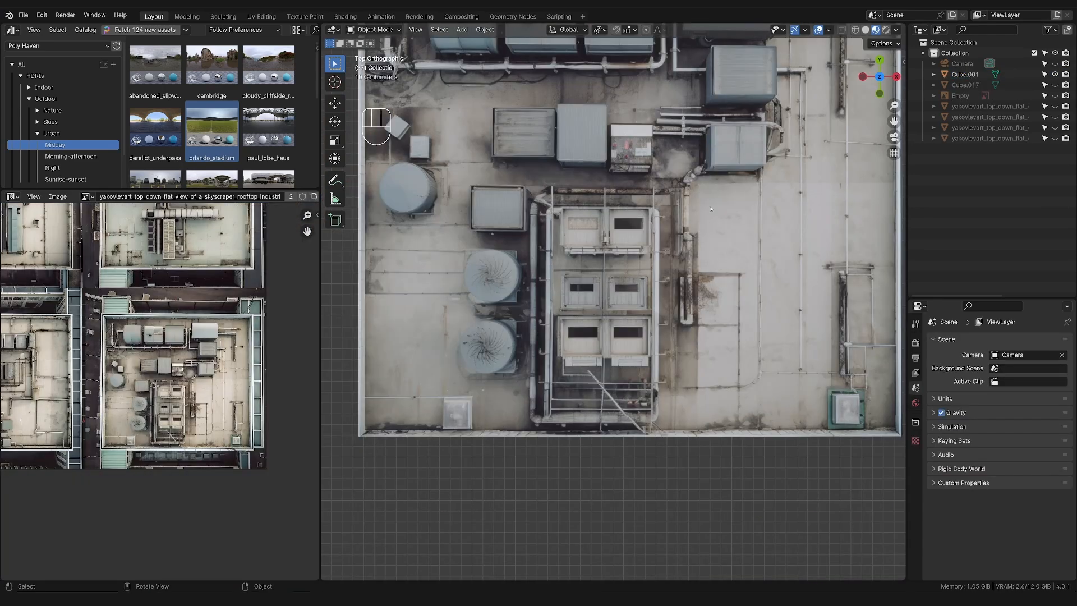
{"action": "scroll", "coordinate": [710, 208], "scroll_direction": "down", "scroll_amount": 2}
{"action": "middle_click_drag", "start_coordinate": [650, 108], "coordinate": [658, 164], "text": "shift"}
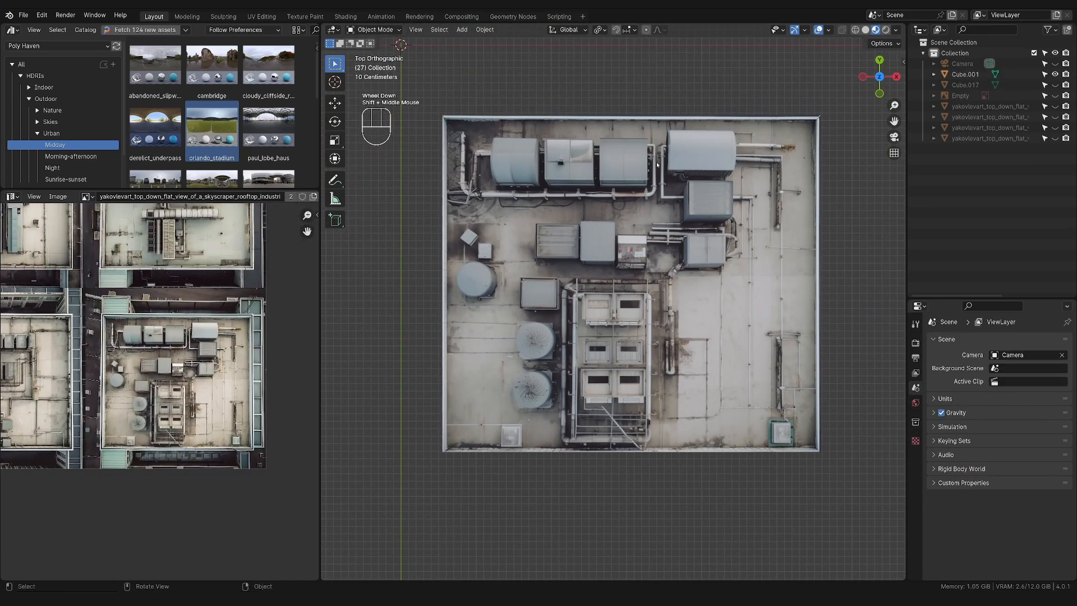
{"action": "scroll", "coordinate": [651, 204], "scroll_direction": "up", "scroll_amount": 2}
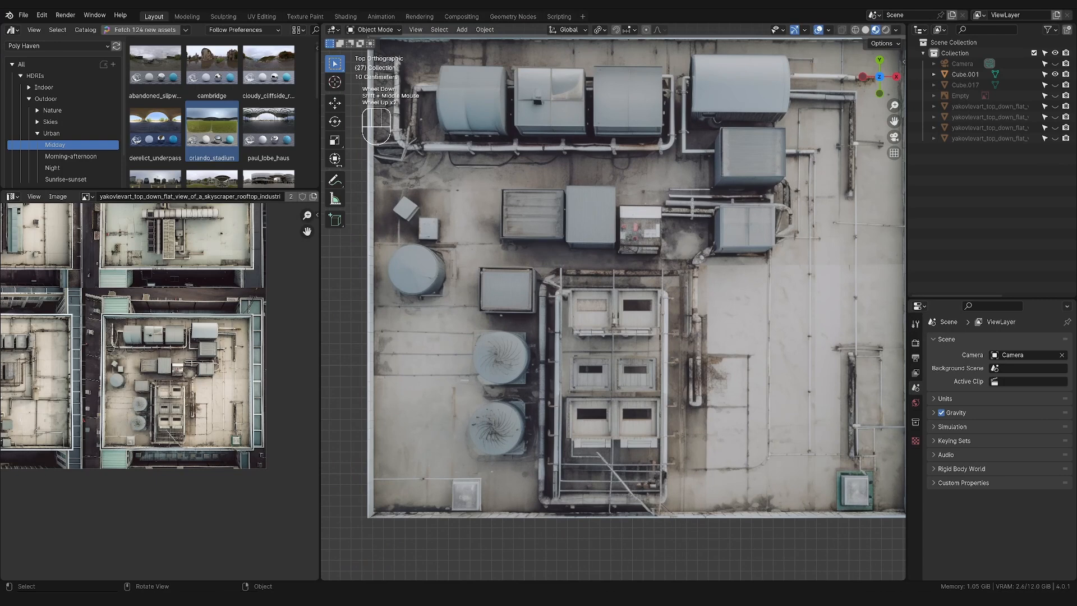
{"action": "scroll", "coordinate": [622, 315], "scroll_direction": "down", "scroll_amount": 2}
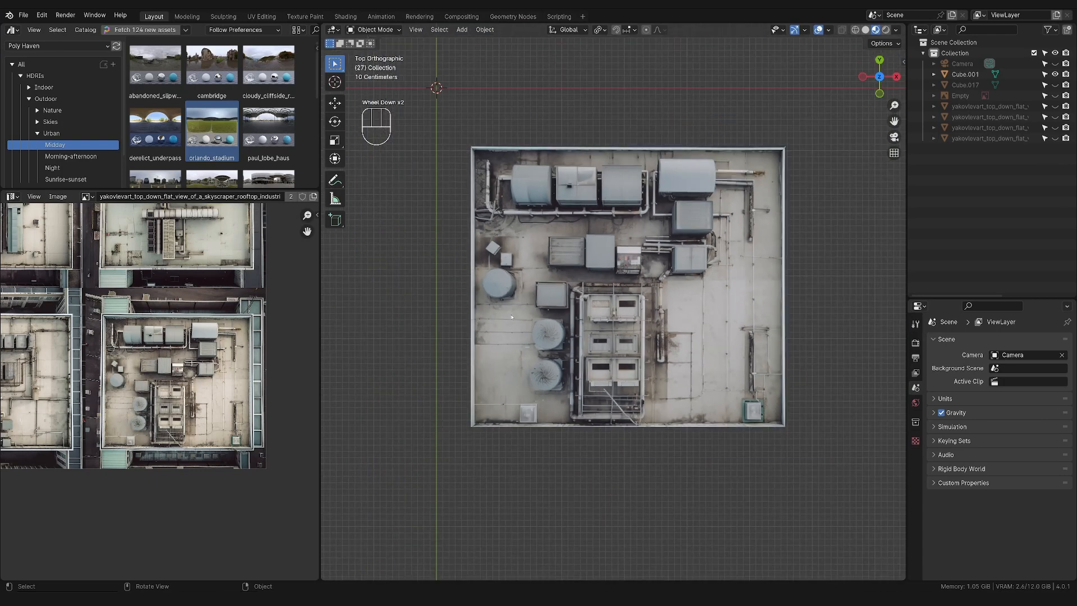
Add a Bezier curve and move it to the empty area below the rooftop
{"action": "key", "text": "shift+a"}
{"action": "mouse_move", "coordinate": [512, 317]}
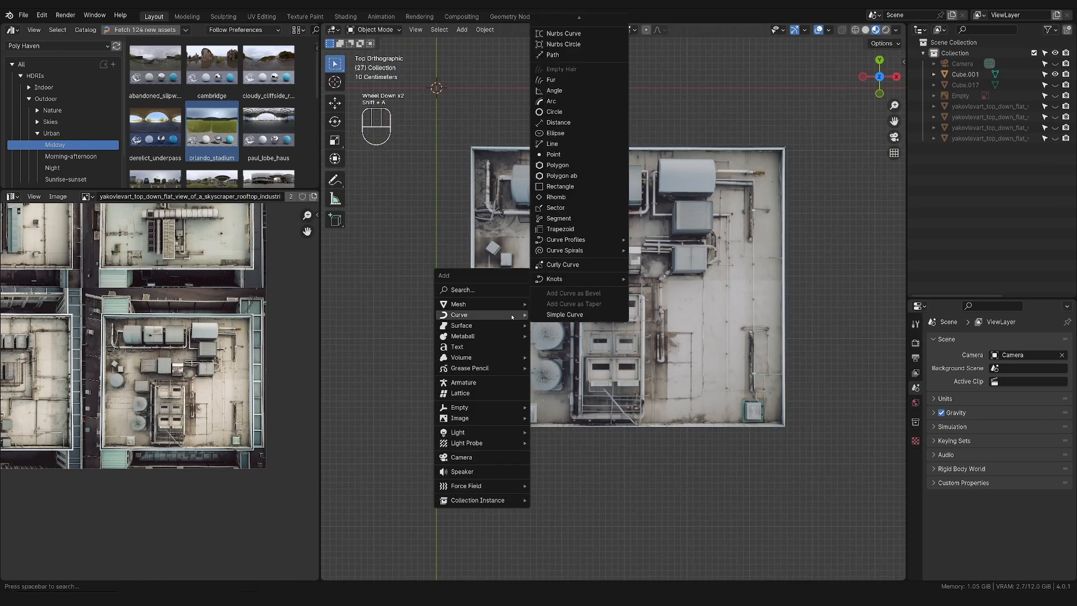
{"action": "left_click", "coordinate": [561, 19]}
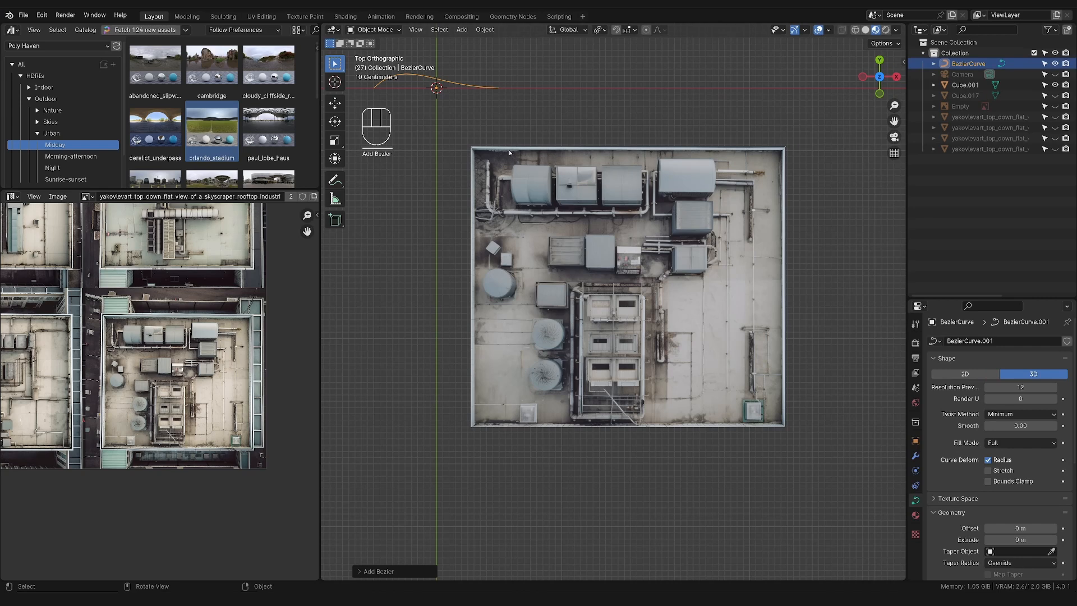
{"action": "key", "text": "g"}
{"action": "left_click", "coordinate": [556, 523]}
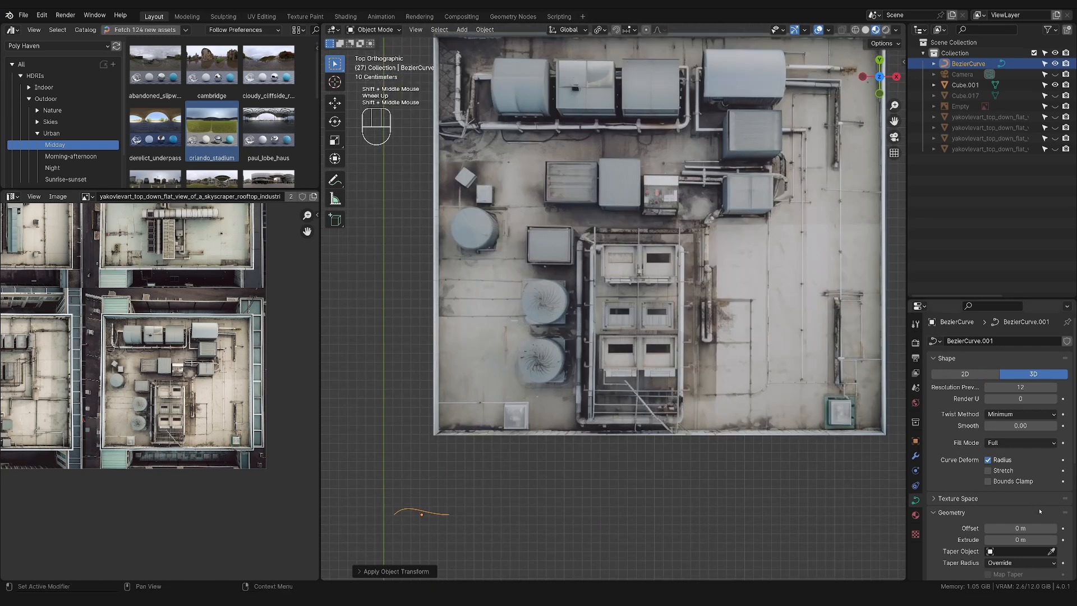
Give the Bezier curve a round bevel with a depth of 0.1 m
{"action": "scroll", "coordinate": [1053, 528], "scroll_direction": "down", "scroll_amount": 3}
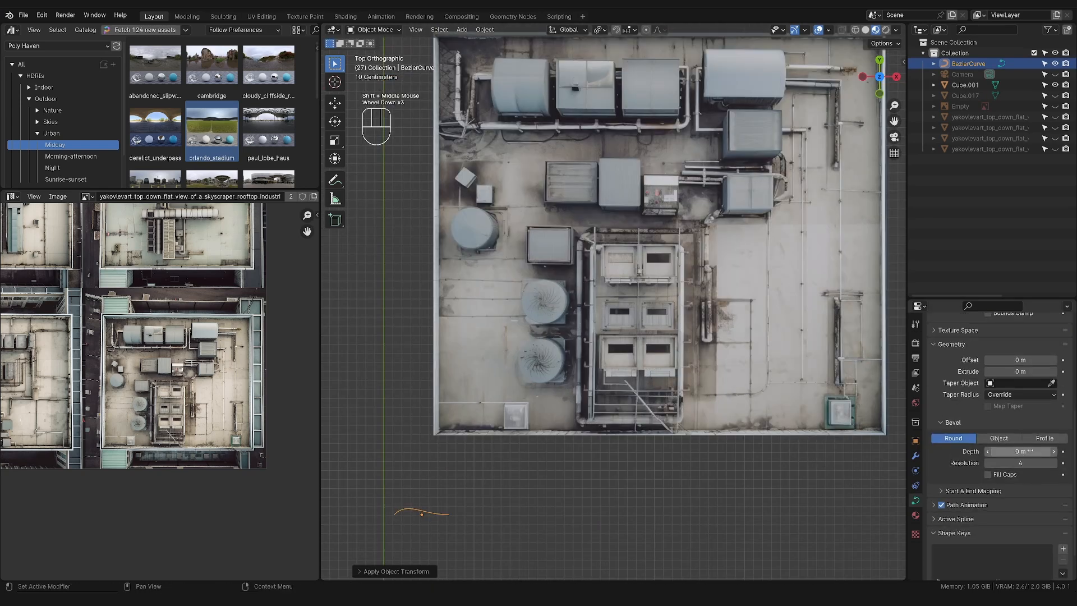
{"action": "left_click", "coordinate": [1026, 452]}
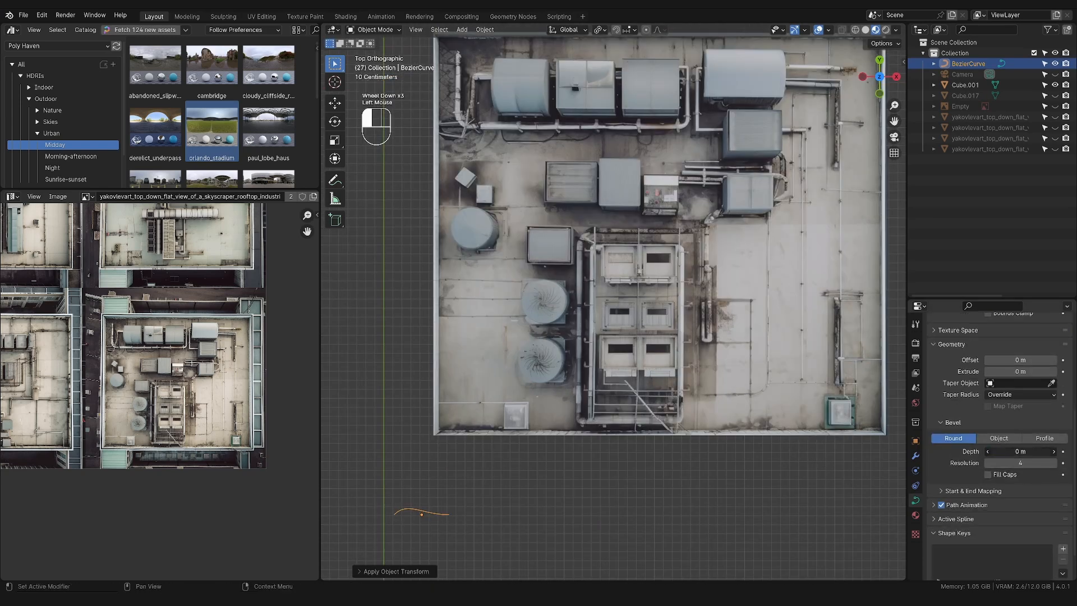
{"action": "type", "text": "5"}
{"action": "key", "text": "Return"}
{"action": "left_click", "coordinate": [1031, 451]}
{"action": "key", "text": "Return"}
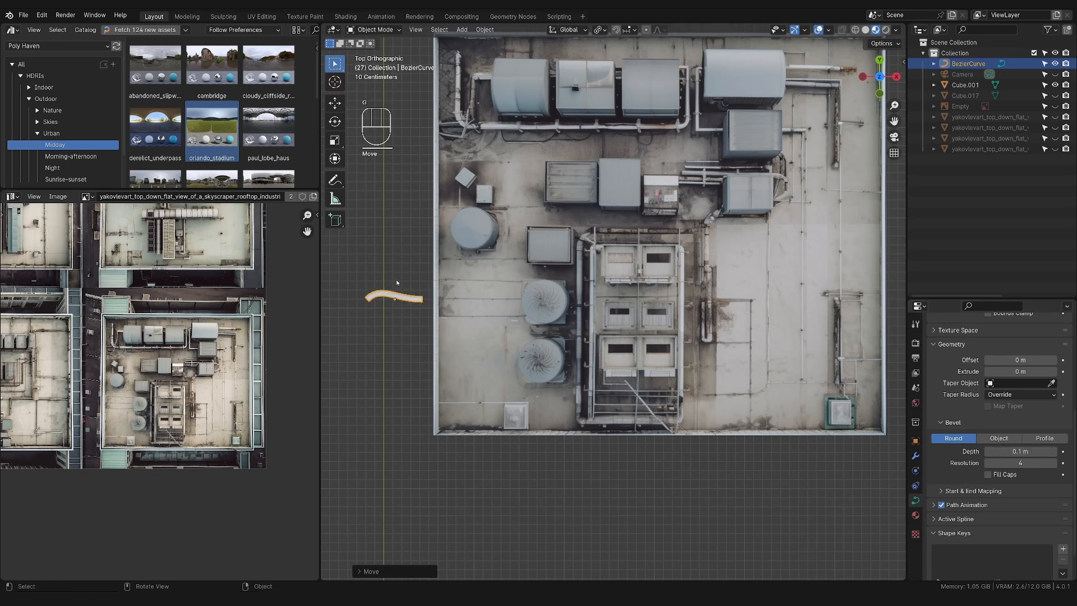
Open the Bezier curve for editing, set its bevel depth to 0.05 m and try a freehand stroke with the Draw tool
{"action": "key", "text": "Tab"}
{"action": "double_click", "coordinate": [334, 64]}
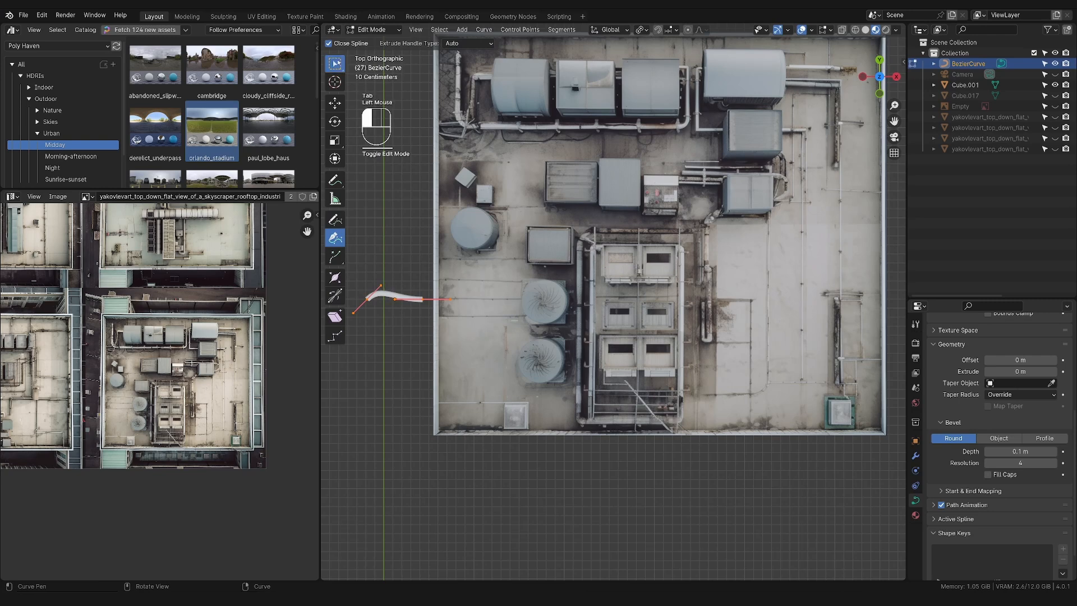
{"action": "scroll", "coordinate": [469, 235], "scroll_direction": "up", "scroll_amount": 2}
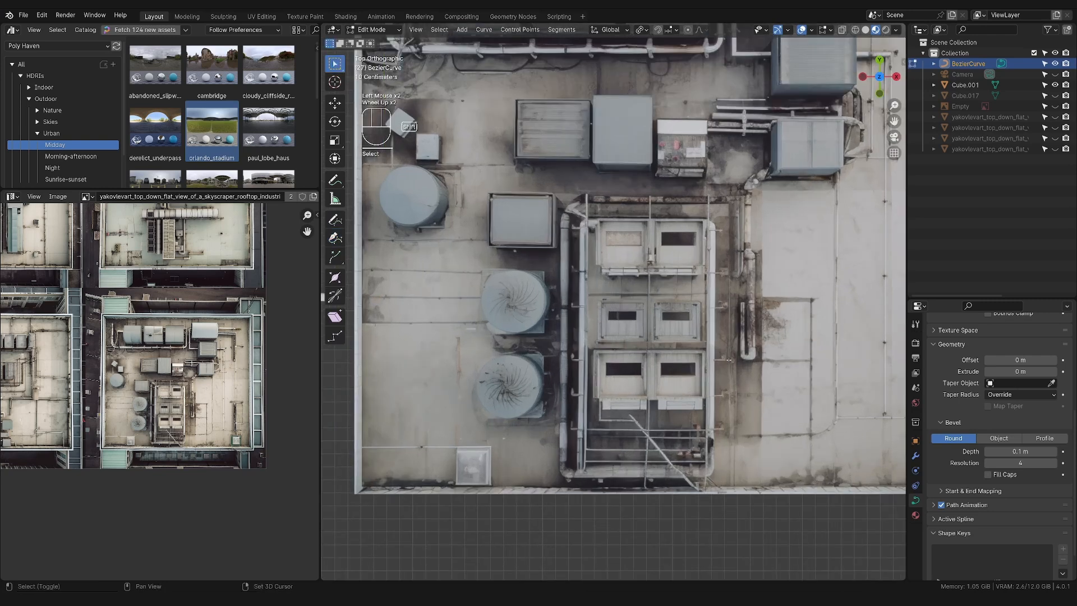
{"action": "middle_click_drag", "start_coordinate": [468, 236], "coordinate": [460, 240], "text": "shift"}
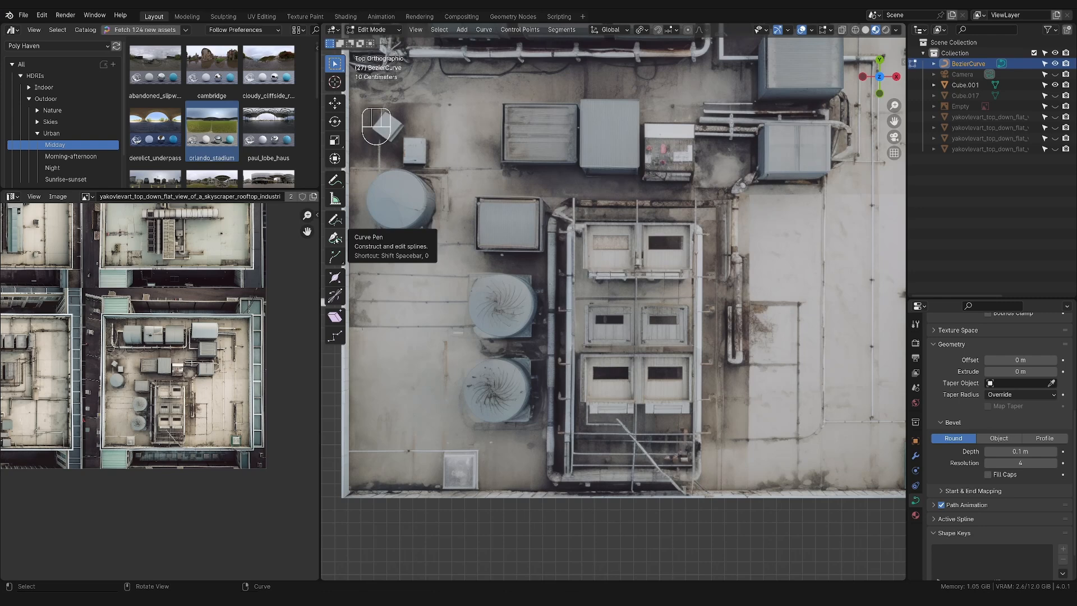
{"action": "left_click", "coordinate": [335, 219]}
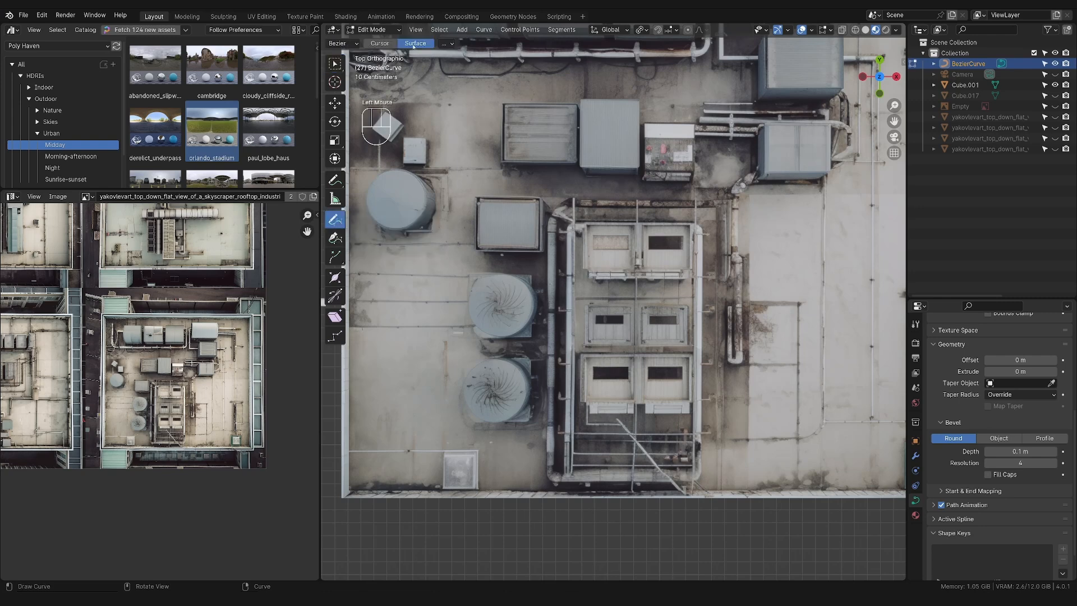
{"action": "key", "text": "ctrl+z"}
{"action": "left_click", "coordinate": [1020, 451]}
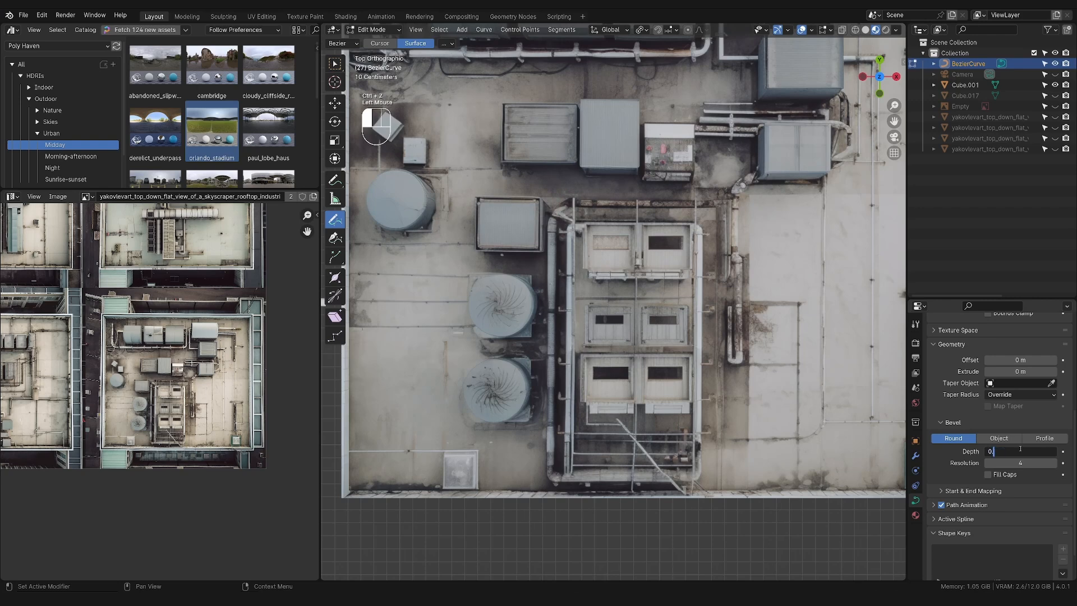
{"action": "type", "text": "0.05"}
{"action": "key", "text": "Return"}
{"action": "mouse_move", "coordinate": [570, 200]}
{"action": "left_mouse_down"}
{"action": "mouse_move", "coordinate": [583, 315]}
{"action": "mouse_move", "coordinate": [616, 259]}
{"action": "left_mouse_up"}
{"action": "key", "text": "ctrl+z"}
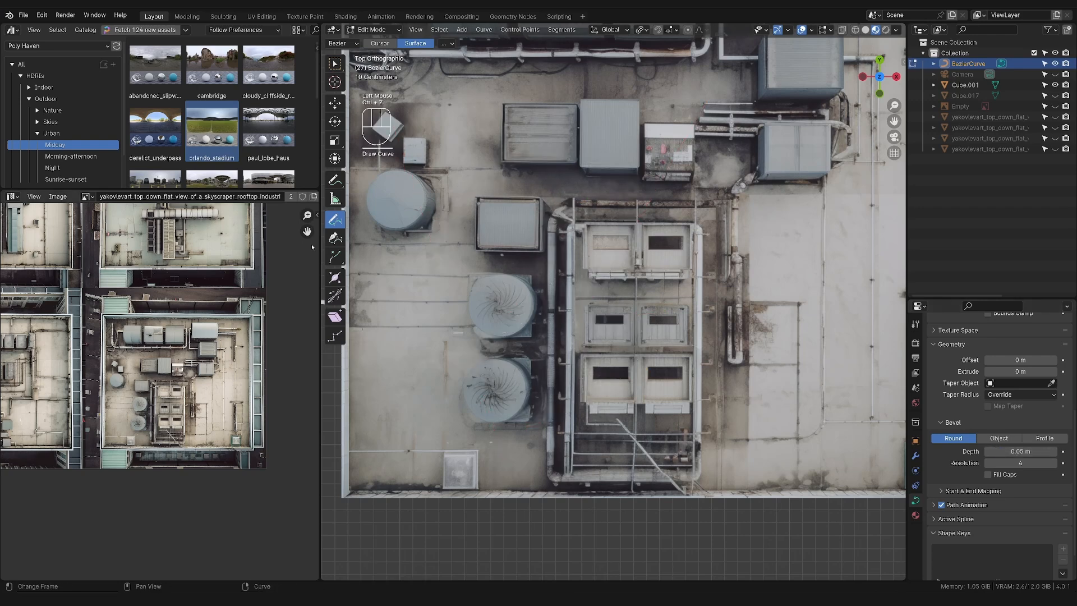
Trace the outer pipe around the vent units with the Curve Pen, along the upper edge, down the side and around the lower corner
{"action": "left_click", "coordinate": [334, 238]}
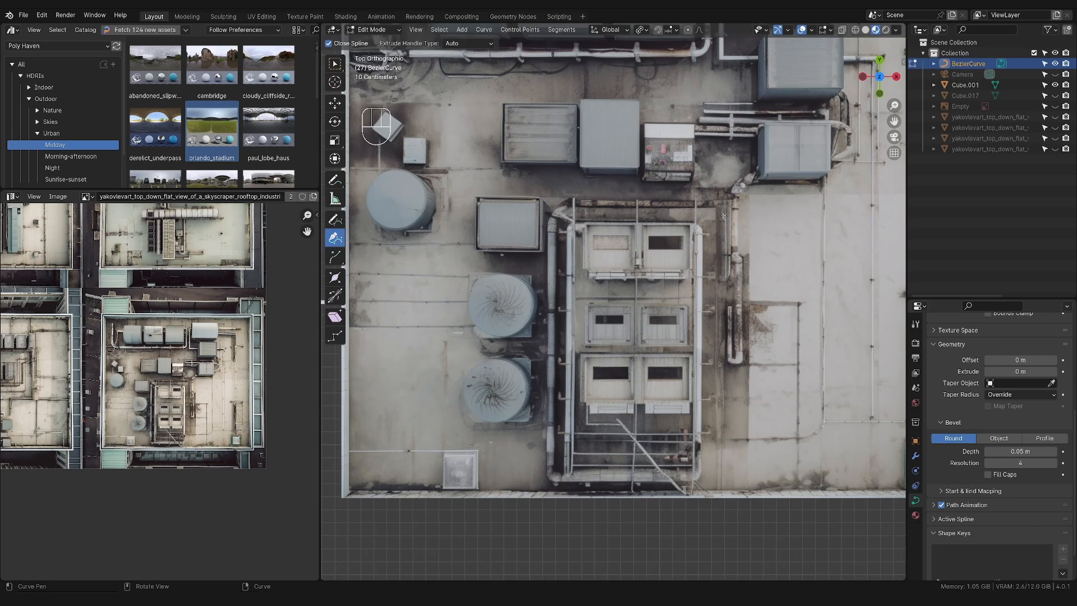
{"action": "left_click_drag", "start_coordinate": [718, 205], "coordinate": [737, 206]}
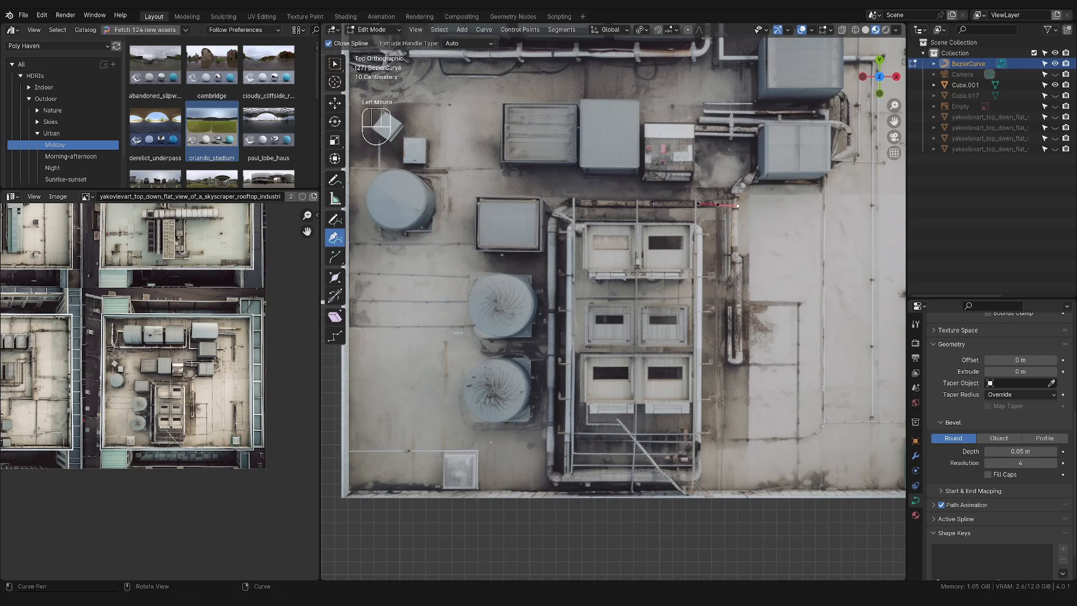
{"action": "left_click", "coordinate": [570, 206]}
{"action": "left_click_drag", "start_coordinate": [579, 204], "coordinate": [553, 264]}
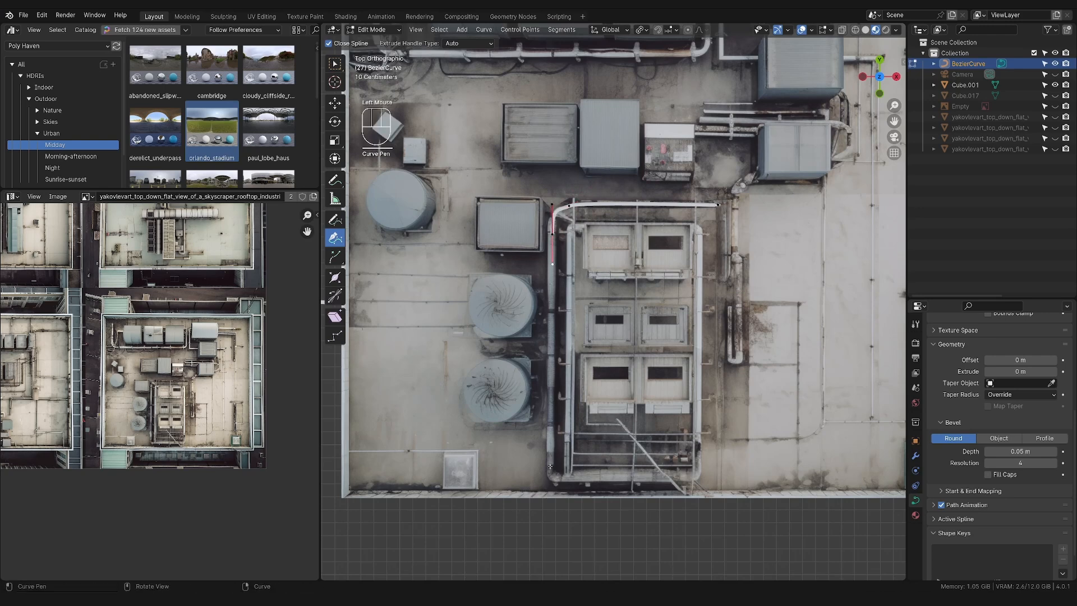
{"action": "mouse_move", "coordinate": [550, 466]}
{"action": "left_mouse_down"}
{"action": "mouse_move", "coordinate": [550, 479]}
{"action": "mouse_move", "coordinate": [566, 480]}
{"action": "left_mouse_up"}
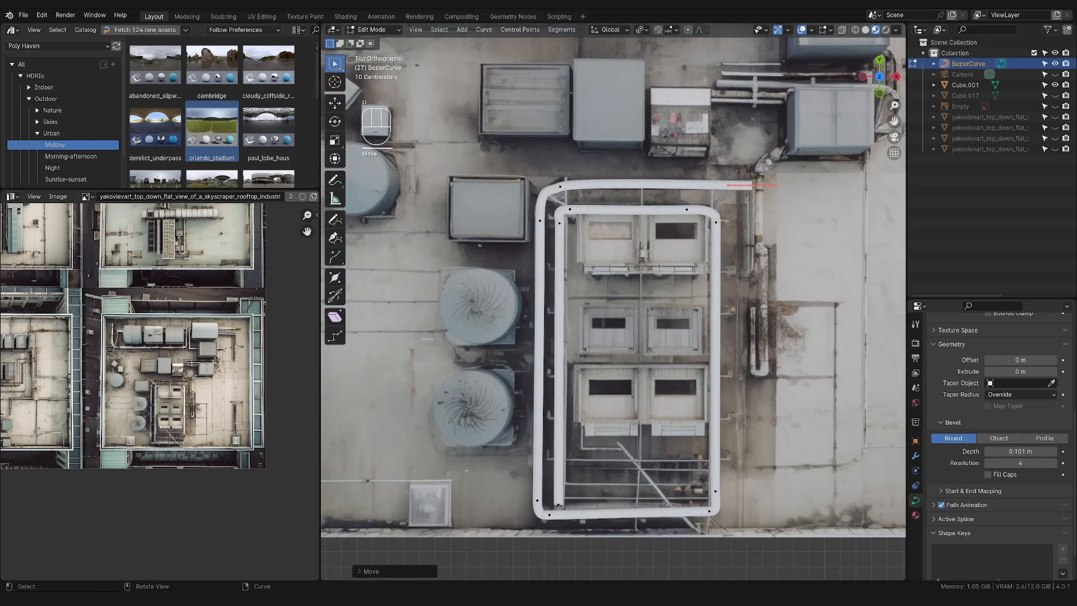
Rotate and reposition the outer pipe's control point at its upper-left bend to follow the pipe in the image
{"action": "left_click", "coordinate": [625, 171]}
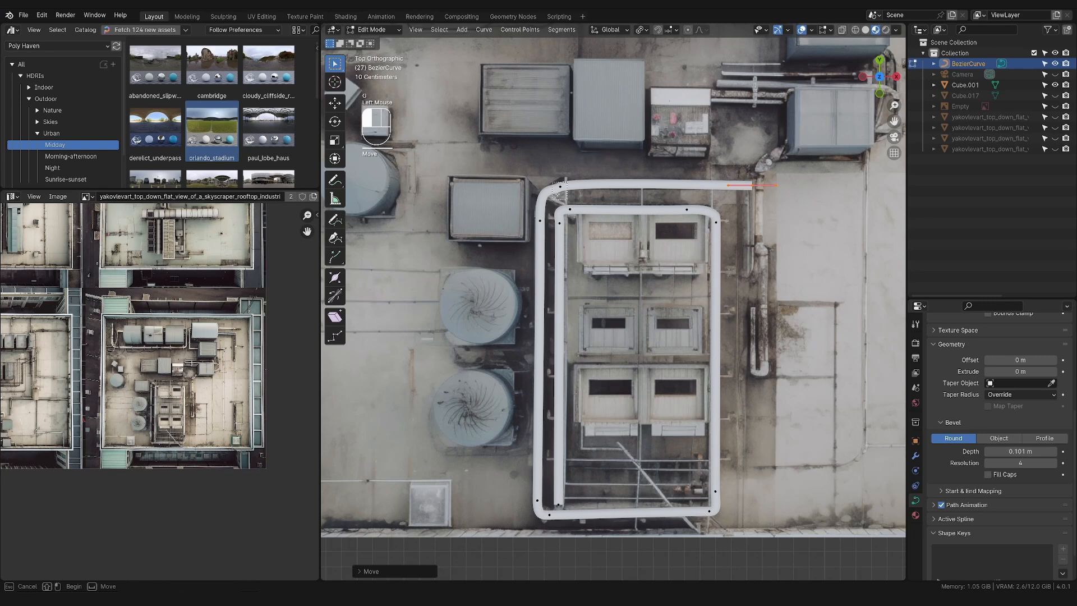
{"action": "key", "text": "r"}
{"action": "key", "text": "g"}
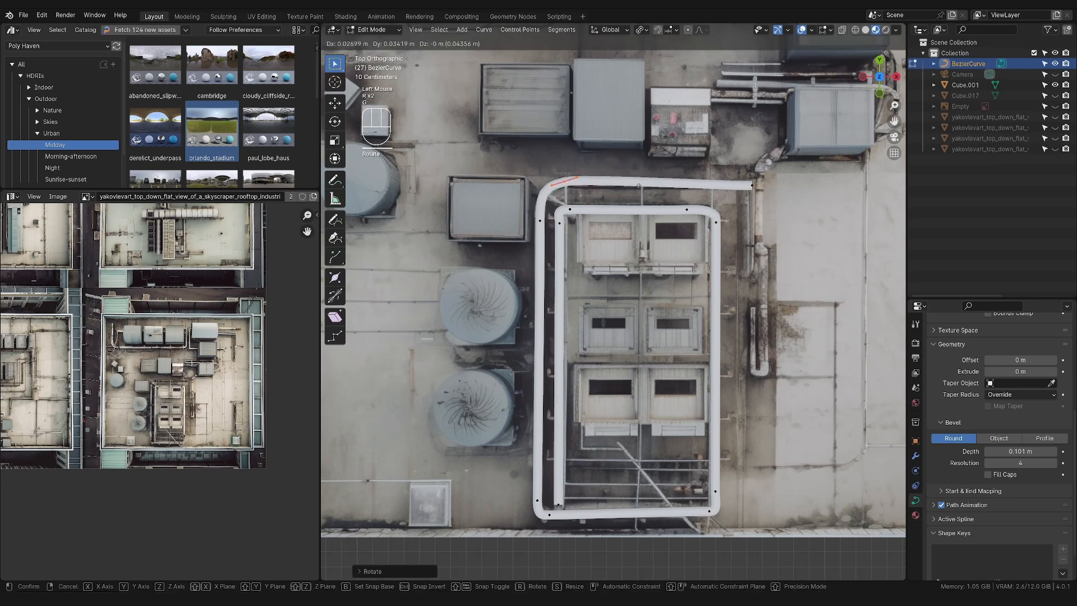
{"action": "left_click", "coordinate": [543, 200]}
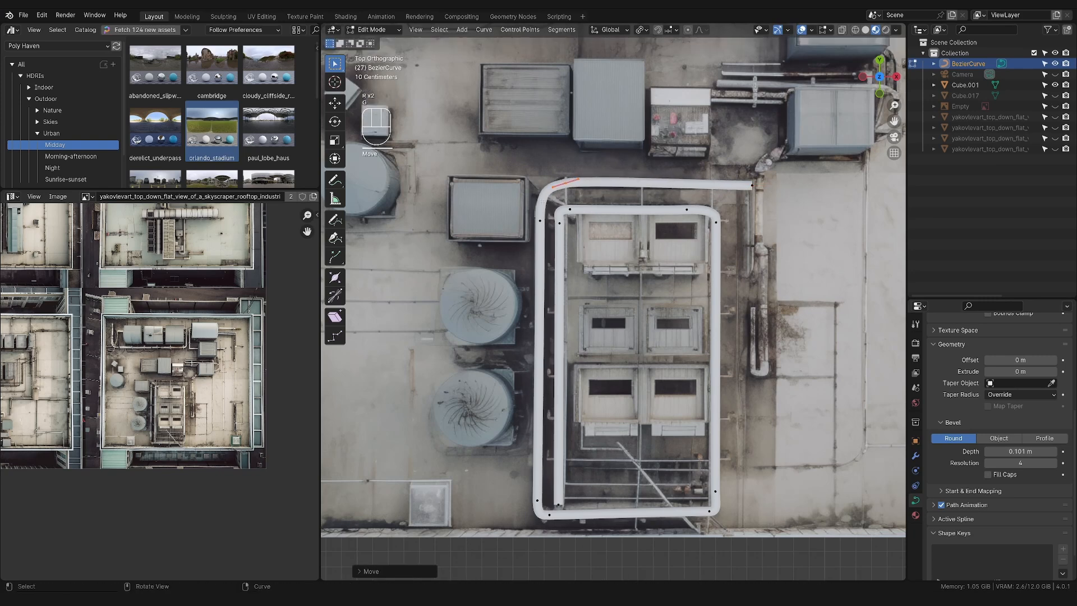
Move the control point at the pipe loop's lower-right corner onto the imaged pipe and return to Object Mode
{"action": "left_click", "coordinate": [722, 517]}
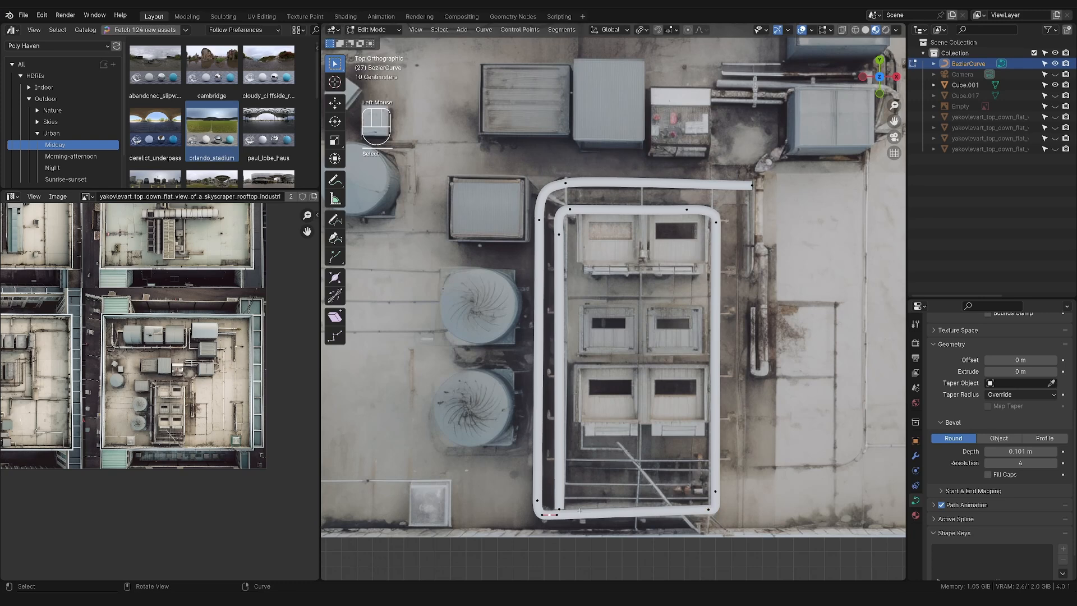
{"action": "left_click", "coordinate": [739, 514]}
{"action": "key", "text": "g"}
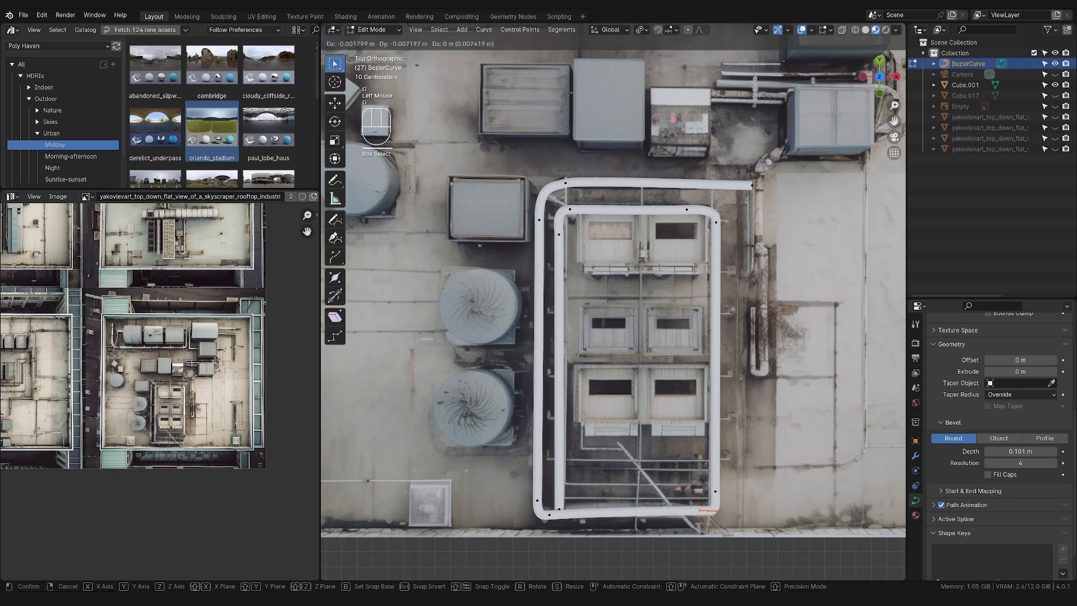
{"action": "left_click", "coordinate": [727, 334]}
{"action": "scroll", "coordinate": [724, 321], "scroll_direction": "down", "scroll_amount": 2}
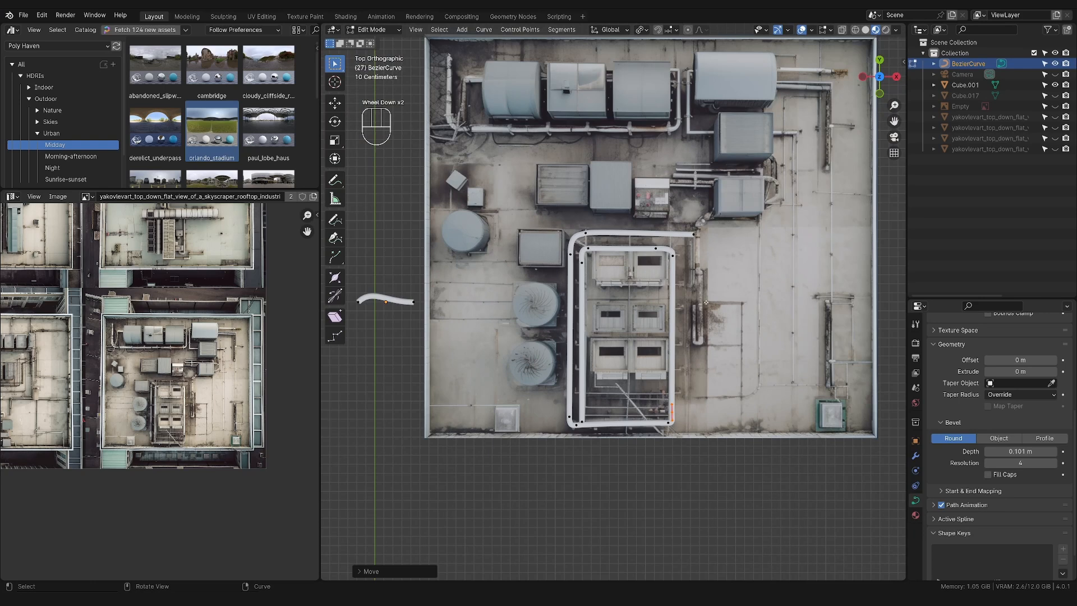
{"action": "key", "text": "Tab"}
Rotate both control points of the short pipe stub beside the upper-right machinery and return to Object Mode
{"action": "scroll", "coordinate": [749, 386], "scroll_direction": "up", "scroll_amount": 1}
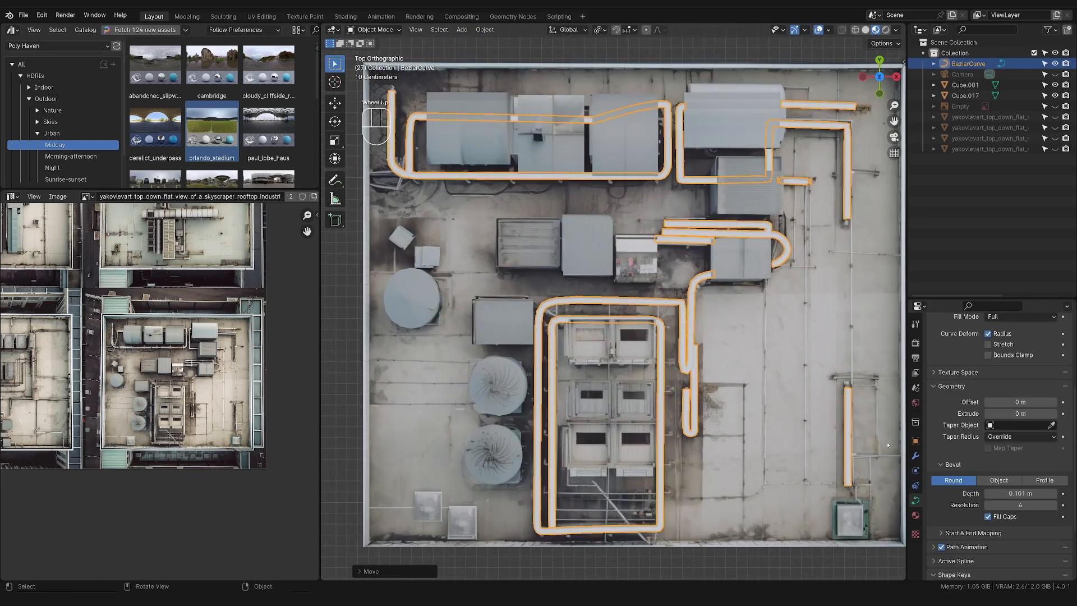
{"action": "left_click", "coordinate": [796, 181]}
{"action": "scroll", "coordinate": [796, 182], "scroll_direction": "up", "scroll_amount": 2}
{"action": "key", "text": "Tab"}
{"action": "middle_click_drag", "start_coordinate": [796, 181], "coordinate": [638, 232], "text": "shift"}
{"action": "left_click", "coordinate": [664, 232]}
{"action": "key", "text": "r"}
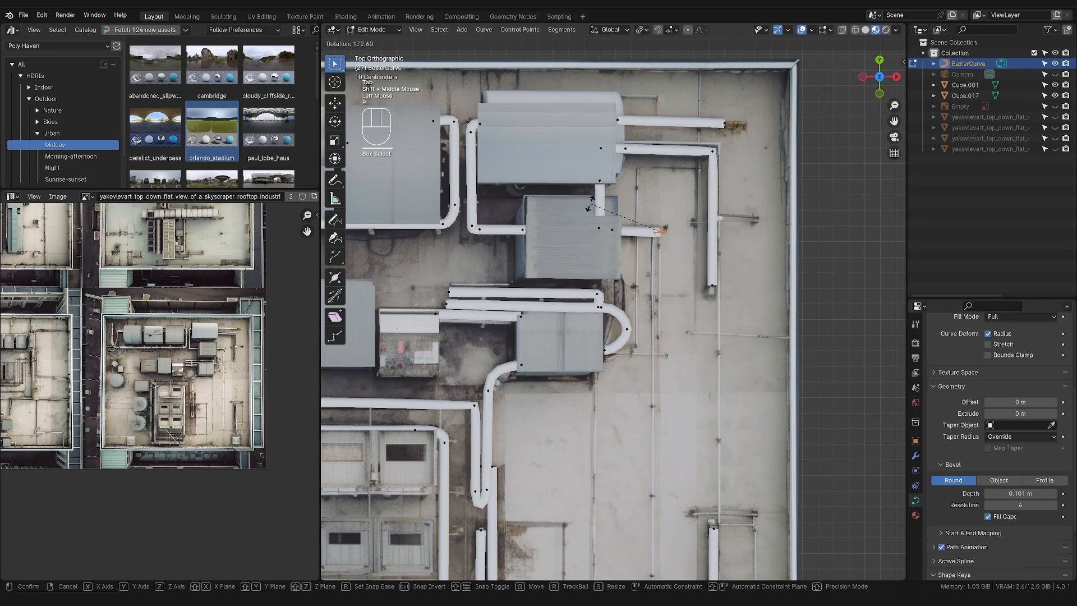
{"action": "left_click", "coordinate": [593, 201]}
{"action": "left_click", "coordinate": [617, 229]}
{"action": "key", "text": "r"}
{"action": "left_click", "coordinate": [561, 231]}
{"action": "key", "text": "Tab"}
Examine the modelled pipe network in perspective and from directly above
{"action": "scroll", "coordinate": [561, 231], "scroll_direction": "down", "scroll_amount": 1}
{"action": "scroll", "coordinate": [775, 473], "scroll_direction": "down", "scroll_amount": 2}
{"action": "middle_click_drag", "start_coordinate": [561, 231], "coordinate": [650, 353], "text": "shift"}
{"action": "scroll", "coordinate": [452, 281], "scroll_direction": "up", "scroll_amount": 1}
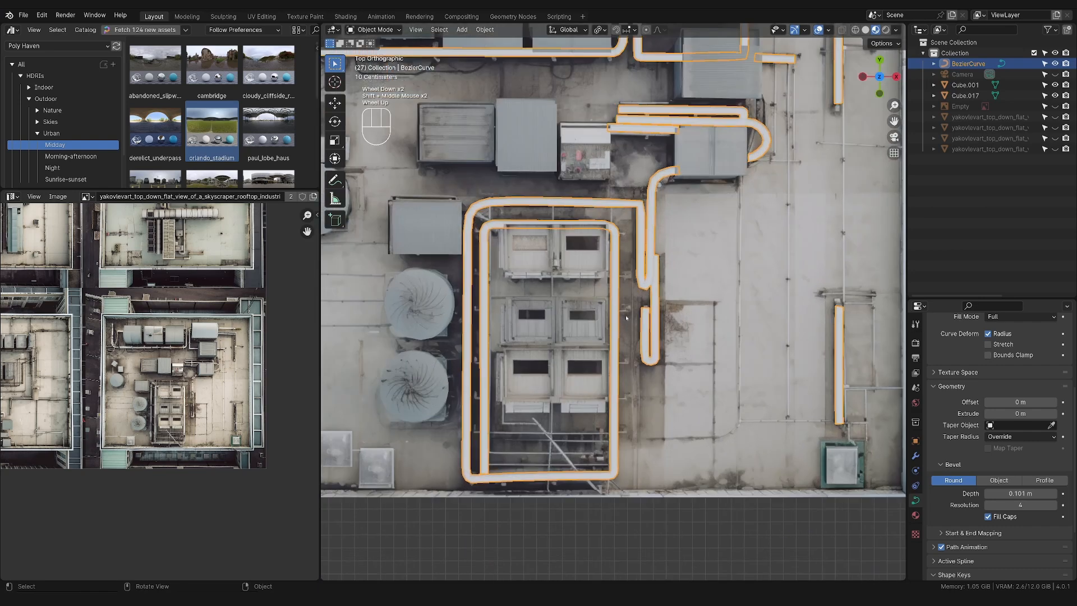
{"action": "middle_click_drag", "start_coordinate": [452, 281], "coordinate": [552, 307]}
{"action": "middle_click_drag", "start_coordinate": [553, 307], "coordinate": [654, 353]}
{"action": "scroll", "coordinate": [680, 388], "scroll_direction": "down", "scroll_amount": 1}
{"action": "middle_click_drag", "start_coordinate": [653, 354], "coordinate": [716, 402]}
{"action": "key", "text": "KP_7"}
Assign the existing rooftop image material to the pipe curve and check the textured pipes from above
{"action": "left_click", "coordinate": [915, 515]}
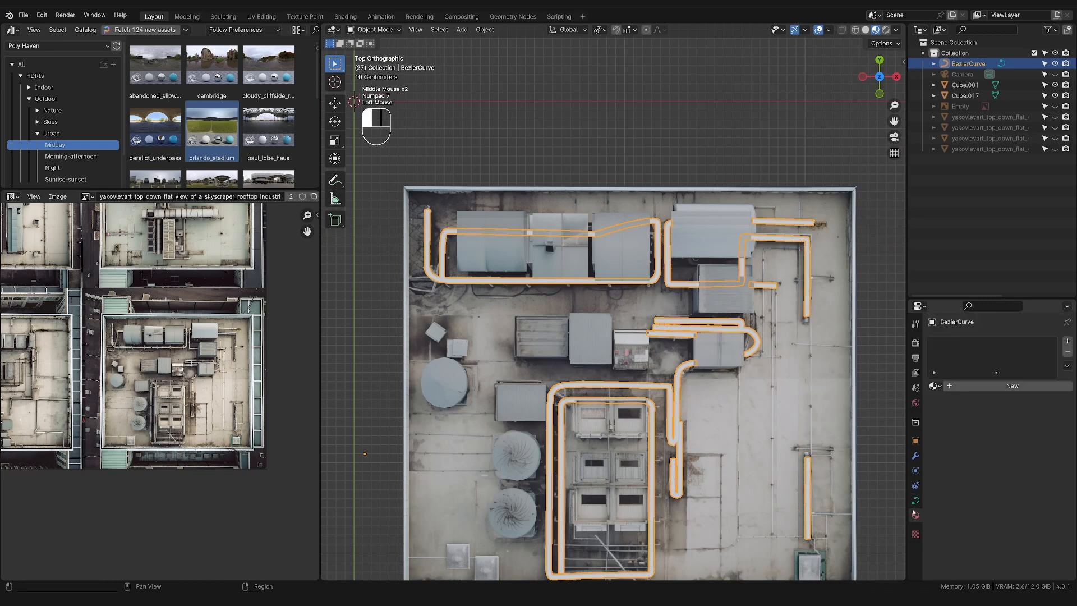
{"action": "left_click", "coordinate": [933, 385]}
{"action": "left_click", "coordinate": [933, 405]}
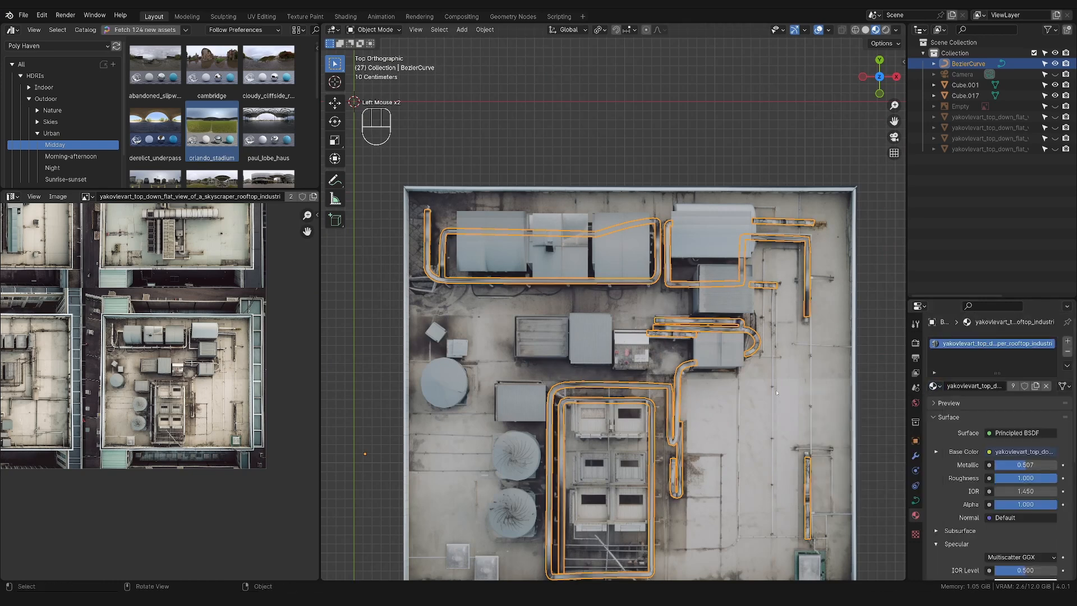
{"action": "middle_click_drag", "start_coordinate": [679, 405], "coordinate": [706, 329], "text": "shift"}
{"action": "key", "text": "Tab"}
{"action": "key", "text": "Tab"}
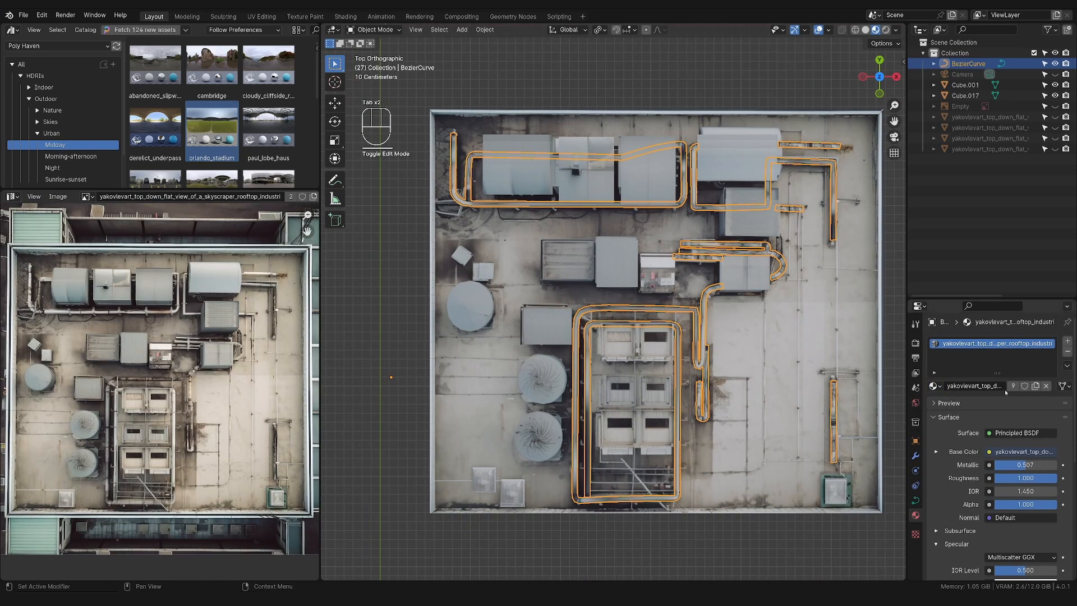
Set the pipe curve's preview resolution to 12 and check the bends up close in perspective
{"action": "left_click", "coordinate": [915, 455]}
{"action": "left_click", "coordinate": [915, 500]}
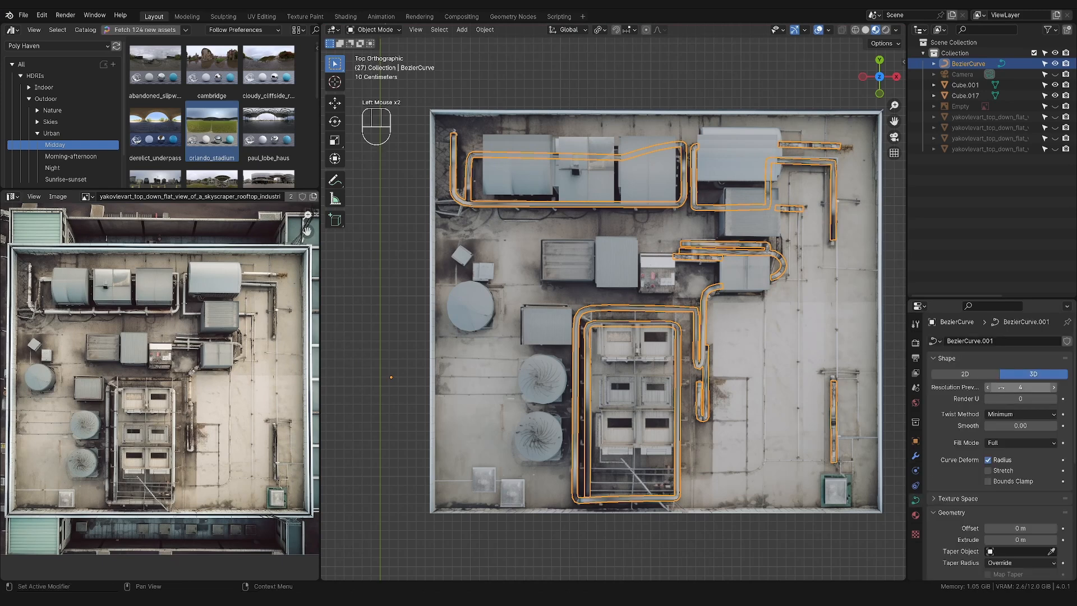
{"action": "left_click", "coordinate": [1022, 387]}
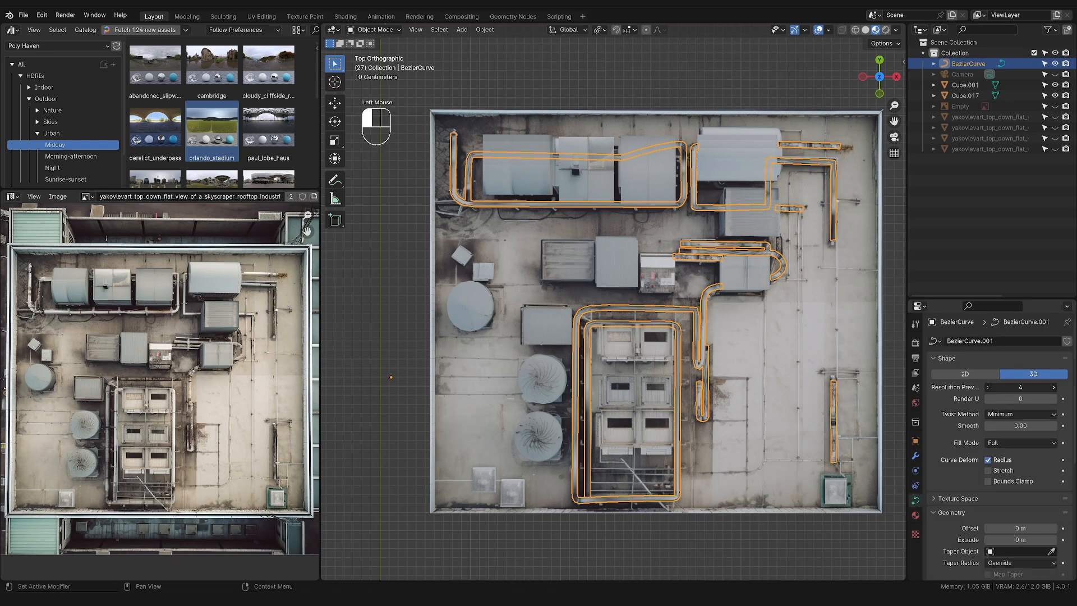
{"action": "type", "text": "12"}
{"action": "key", "text": "Return"}
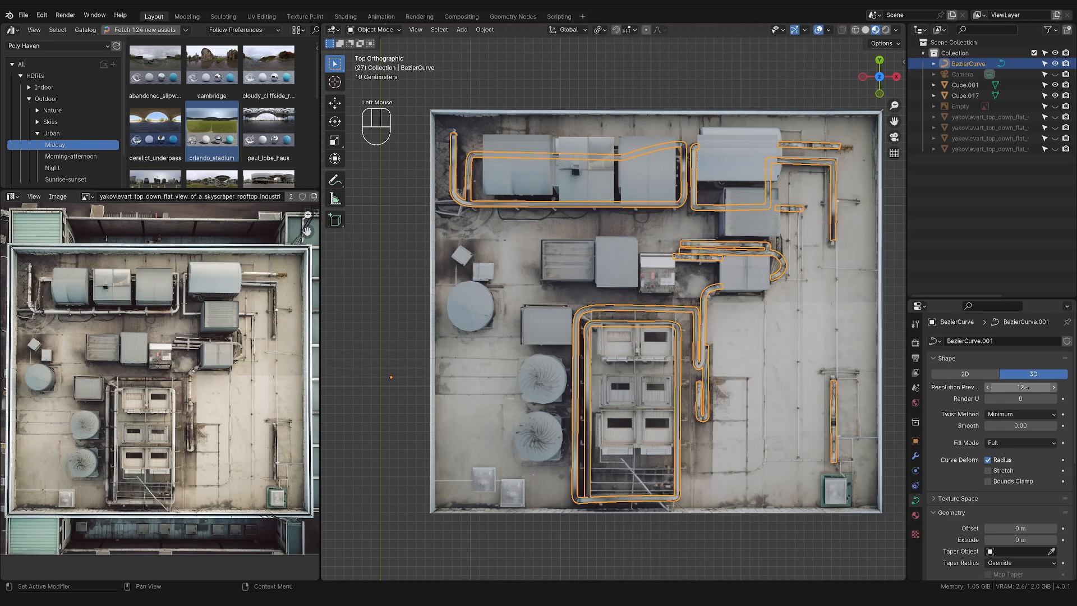
{"action": "middle_click_drag", "start_coordinate": [645, 348], "coordinate": [684, 303]}
{"action": "scroll", "coordinate": [684, 303], "scroll_direction": "up", "scroll_amount": 2}
{"action": "middle_click_drag", "start_coordinate": [706, 381], "coordinate": [746, 418], "text": "shift"}
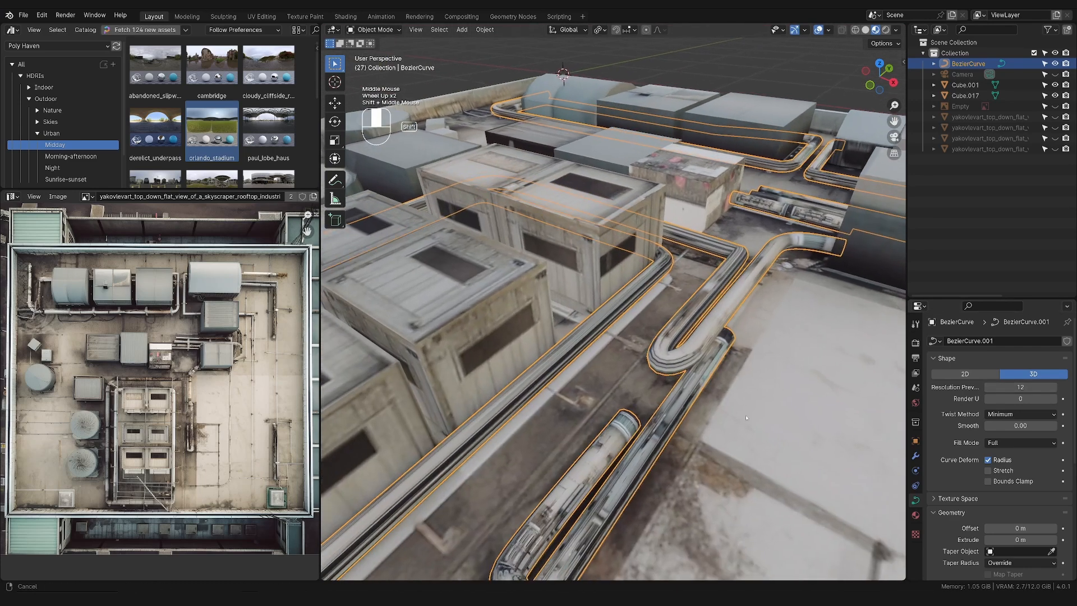
Try a preview resolution of 6 on the pipe curve, and settle on 4
{"action": "left_click", "coordinate": [1016, 388]}
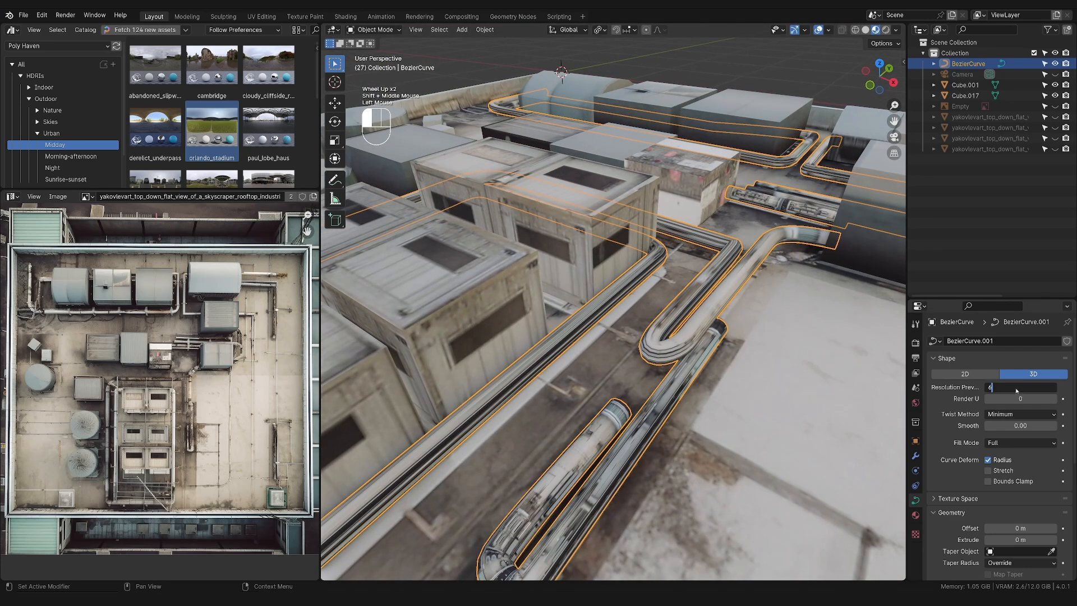
{"action": "double_click", "coordinate": [1016, 388]}
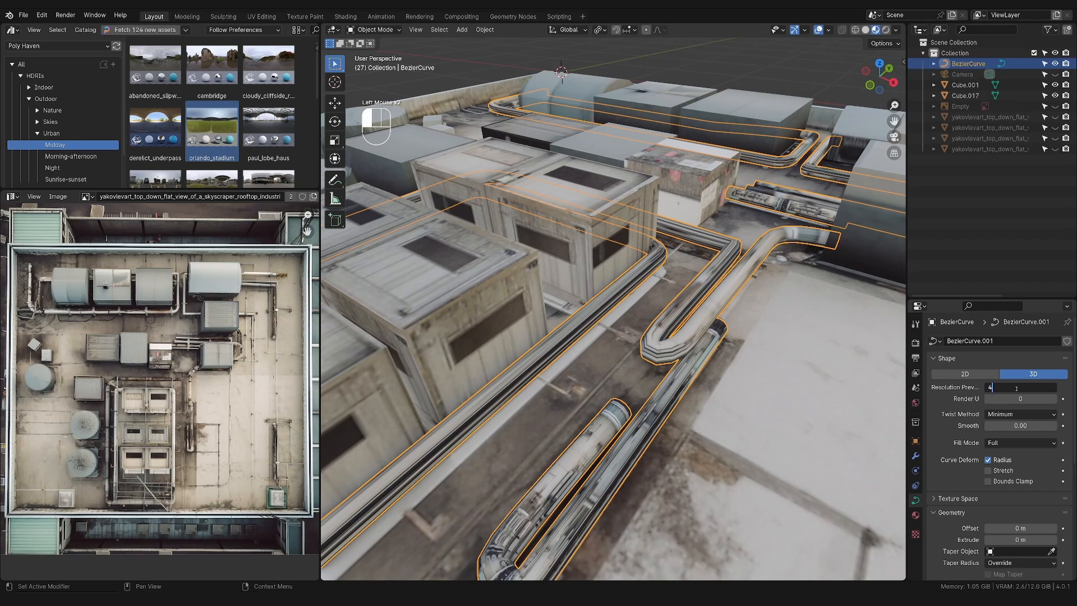
{"action": "key", "text": "Return"}
Change the pipe curve's shape from 3D to 2D and view the rooftop from directly above
{"action": "scroll", "coordinate": [963, 476], "scroll_direction": "down", "scroll_amount": 2}
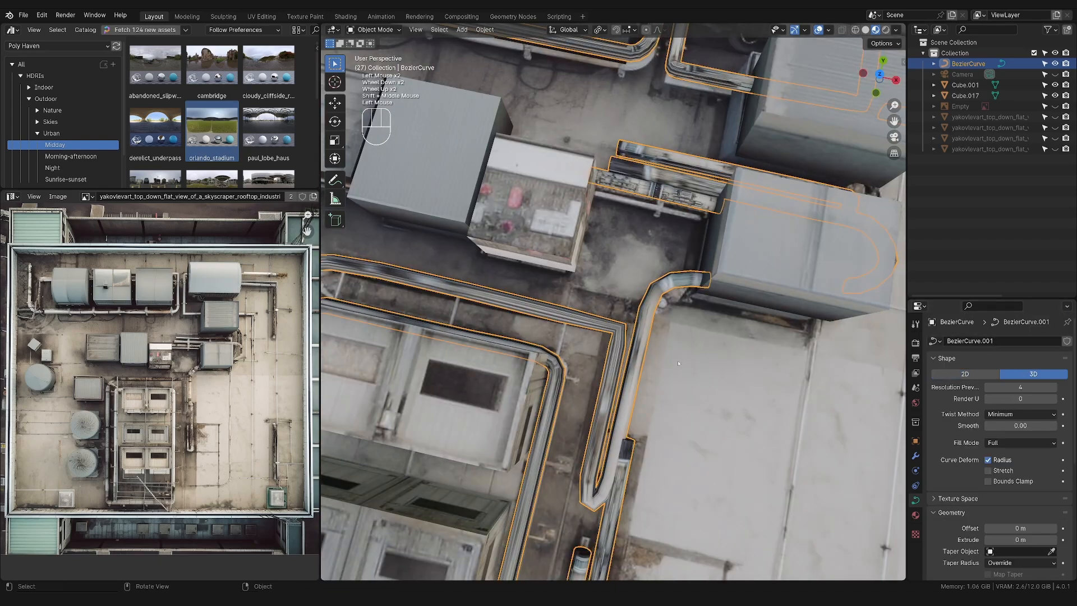
{"action": "scroll", "coordinate": [636, 357], "scroll_direction": "up", "scroll_amount": 2}
{"action": "middle_click_drag", "start_coordinate": [669, 394], "coordinate": [698, 358]}
{"action": "left_click", "coordinate": [970, 375]}
{"action": "scroll", "coordinate": [653, 323], "scroll_direction": "down", "scroll_amount": 4}
{"action": "middle_click_drag", "start_coordinate": [698, 358], "coordinate": [693, 367], "text": "shift"}
{"action": "key", "text": "KP_7"}
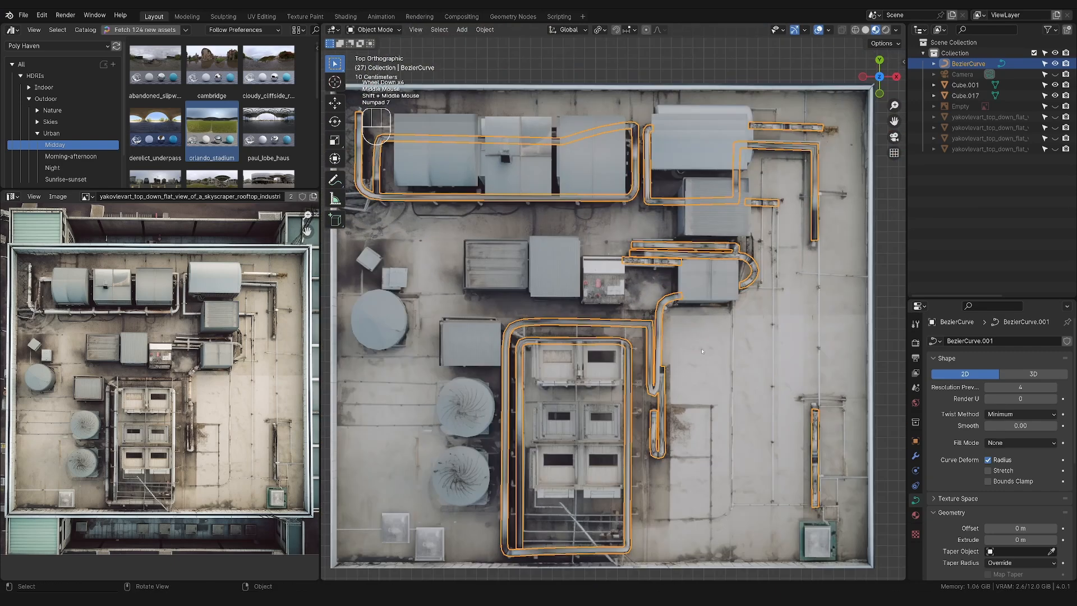
Convert the pipe Bezier curve to a mesh
{"action": "scroll", "coordinate": [709, 359], "scroll_direction": "down", "scroll_amount": 1}
{"action": "key", "text": "Tab"}
{"action": "key", "text": "Tab"}
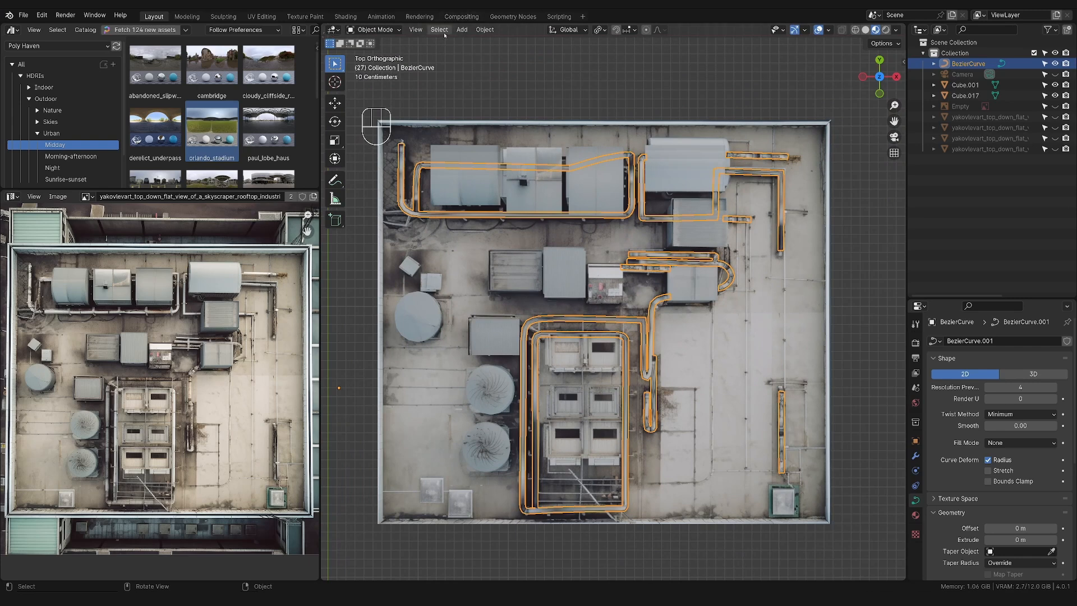
{"action": "left_click", "coordinate": [486, 31]}
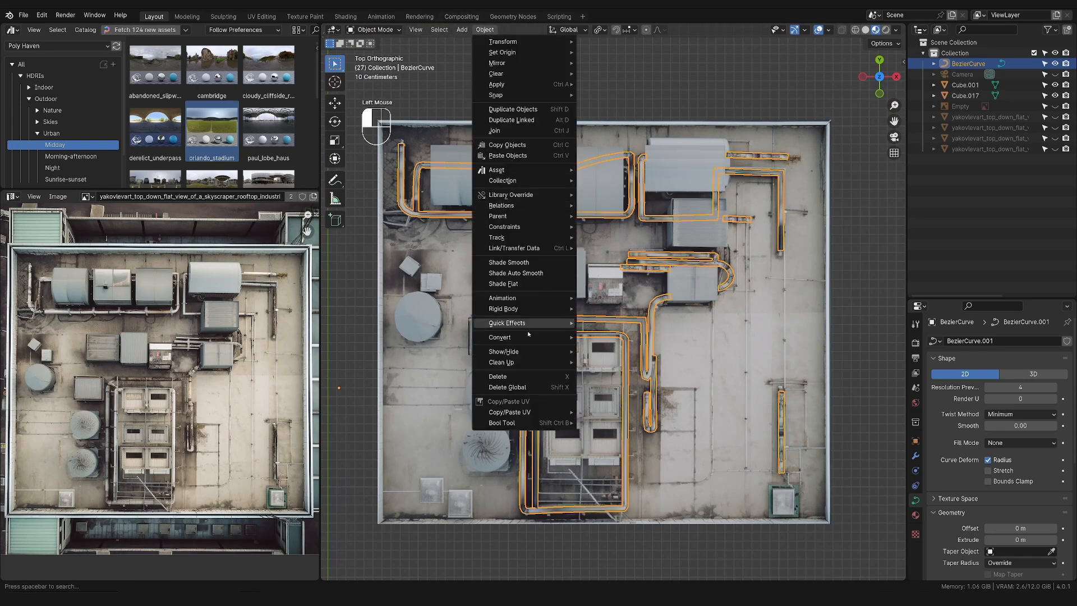
{"action": "left_click", "coordinate": [689, 72]}
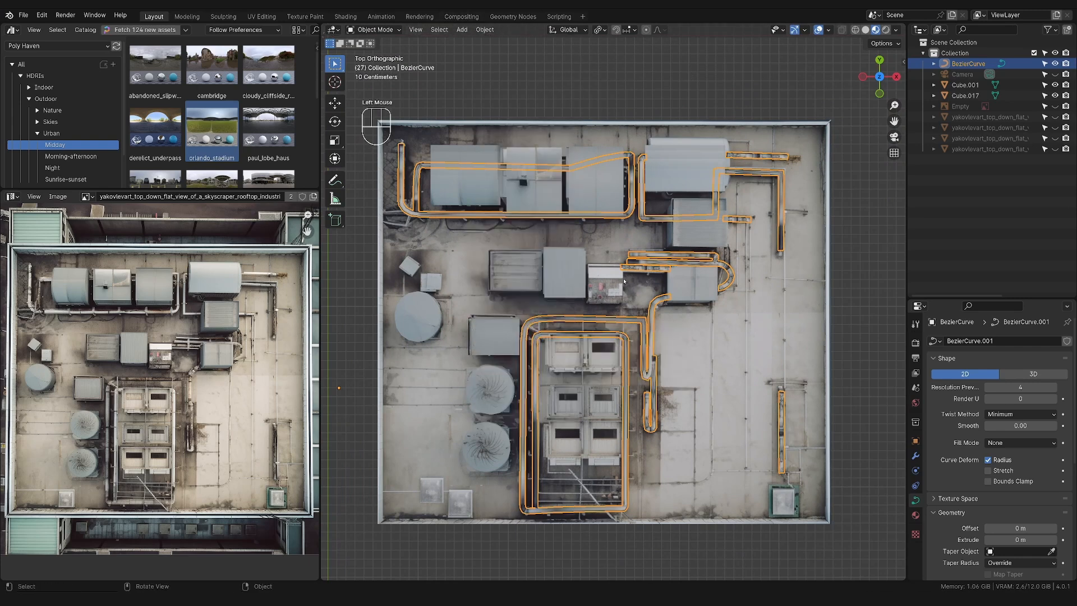
{"action": "key", "text": "F3"}
{"action": "key", "text": "F3"}
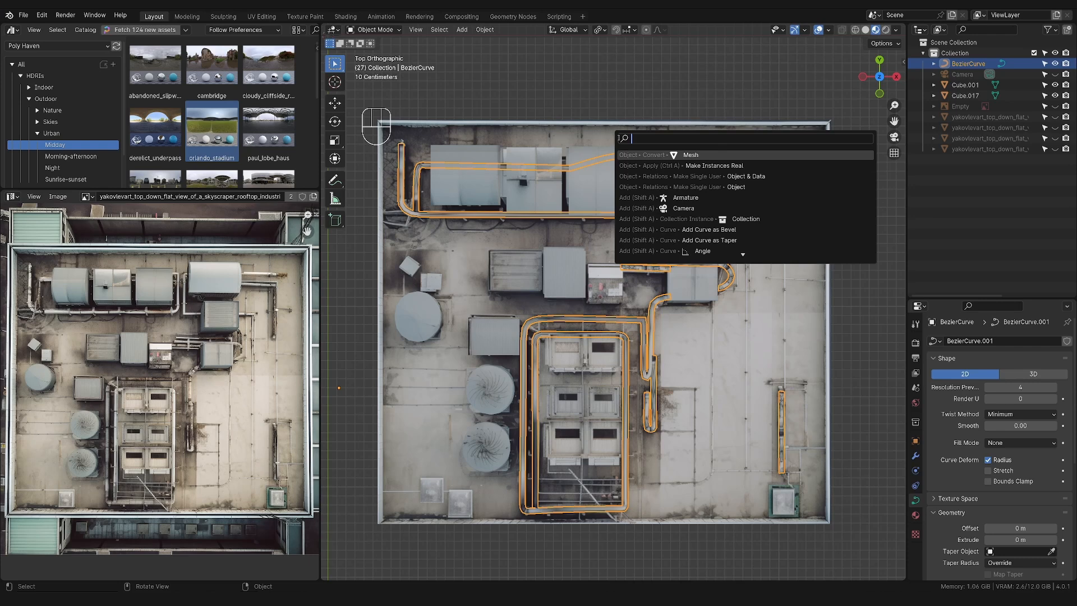
{"action": "type", "text": "mesh"}
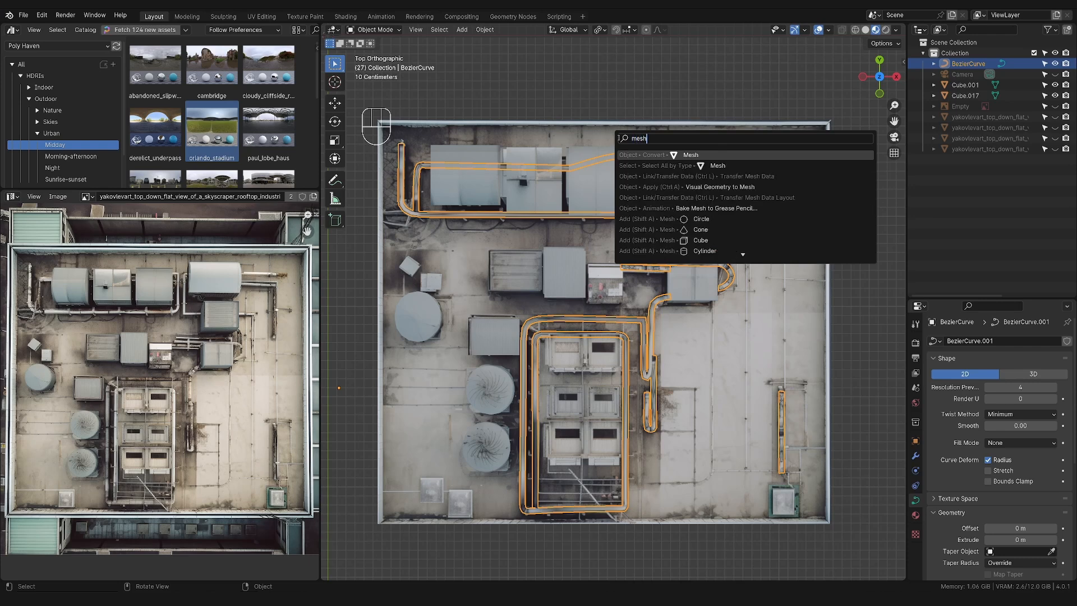
{"action": "left_click", "coordinate": [663, 155]}
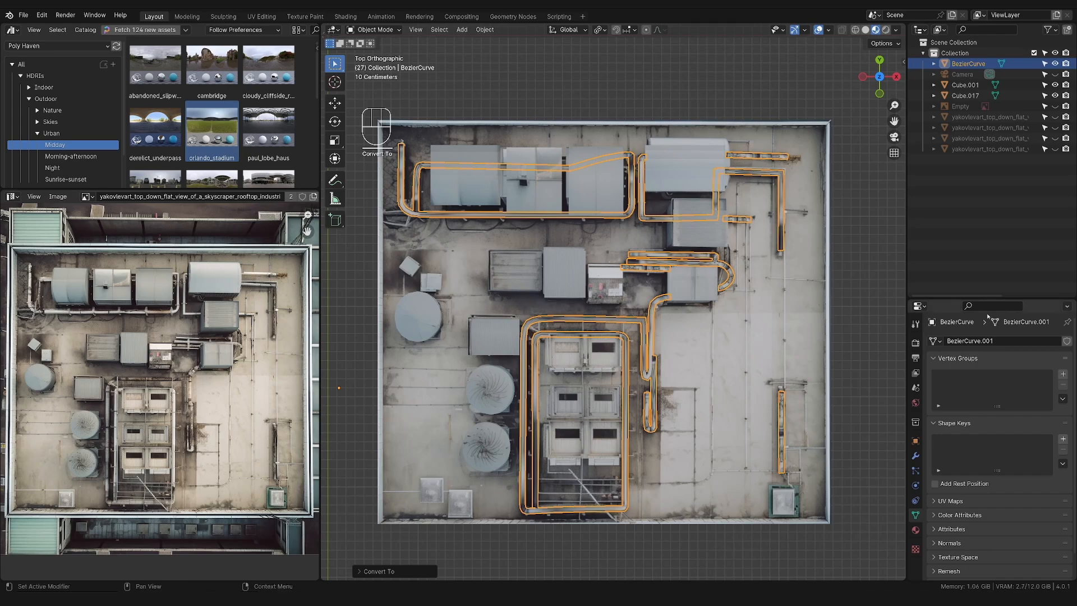
Enter Edit Mode on the converted pipe mesh and examine its texture up close from several angles
{"action": "left_click", "coordinate": [730, 284]}
{"action": "key", "text": "Tab"}
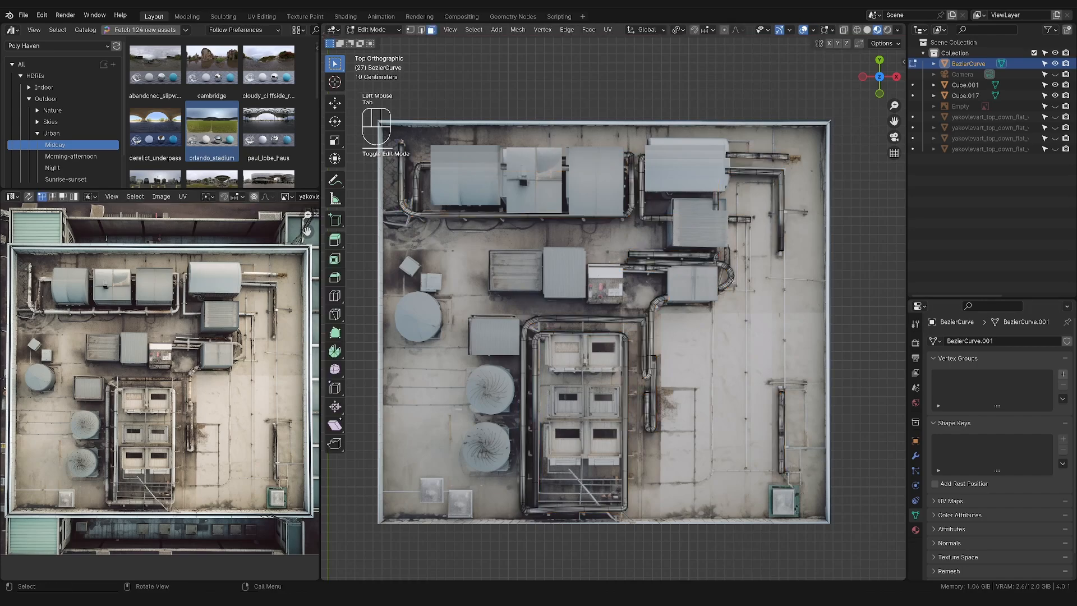
{"action": "scroll", "coordinate": [730, 283], "scroll_direction": "up", "scroll_amount": 2}
{"action": "scroll", "coordinate": [737, 295], "scroll_direction": "up", "scroll_amount": 1}
{"action": "scroll", "coordinate": [737, 295], "scroll_direction": "down", "scroll_amount": 1}
{"action": "middle_click_drag", "start_coordinate": [737, 294], "coordinate": [685, 367]}
{"action": "scroll", "coordinate": [720, 272], "scroll_direction": "up", "scroll_amount": 1}
{"action": "scroll", "coordinate": [715, 315], "scroll_direction": "up", "scroll_amount": 1}
{"action": "scroll", "coordinate": [715, 315], "scroll_direction": "down", "scroll_amount": 1}
{"action": "scroll", "coordinate": [683, 353], "scroll_direction": "up", "scroll_amount": 1}
{"action": "scroll", "coordinate": [683, 353], "scroll_direction": "down", "scroll_amount": 2}
{"action": "scroll", "coordinate": [628, 370], "scroll_direction": "down", "scroll_amount": 1}
Select all faces of the pipe mesh in top view and unwrap them with Project from View
{"action": "key", "text": "KP_7"}
{"action": "key", "text": "a"}
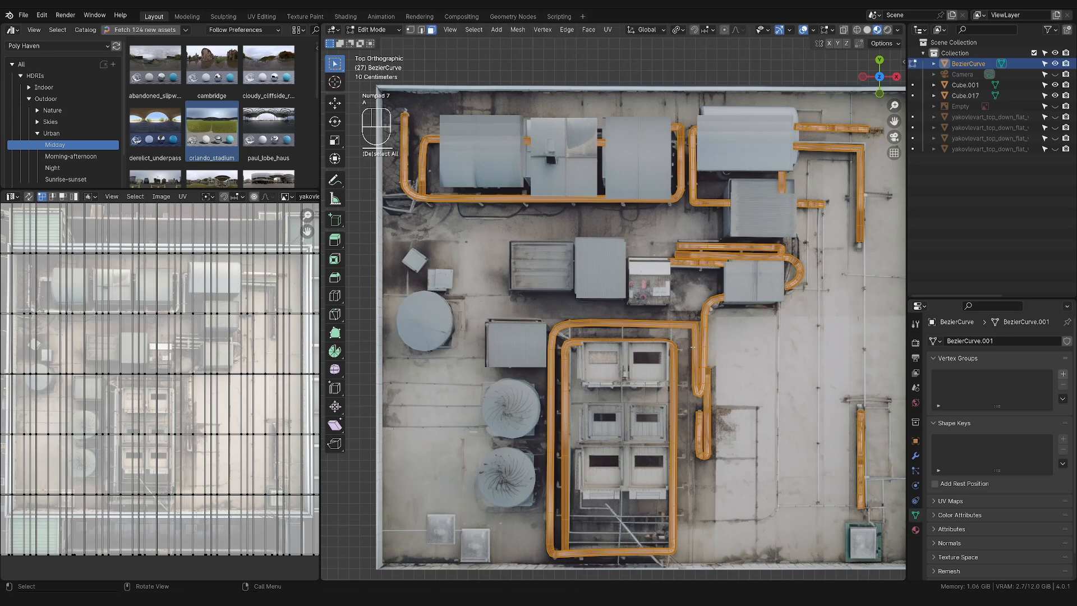
{"action": "scroll", "coordinate": [141, 381], "scroll_direction": "down", "scroll_amount": 4}
{"action": "scroll", "coordinate": [141, 381], "scroll_direction": "up", "scroll_amount": 4}
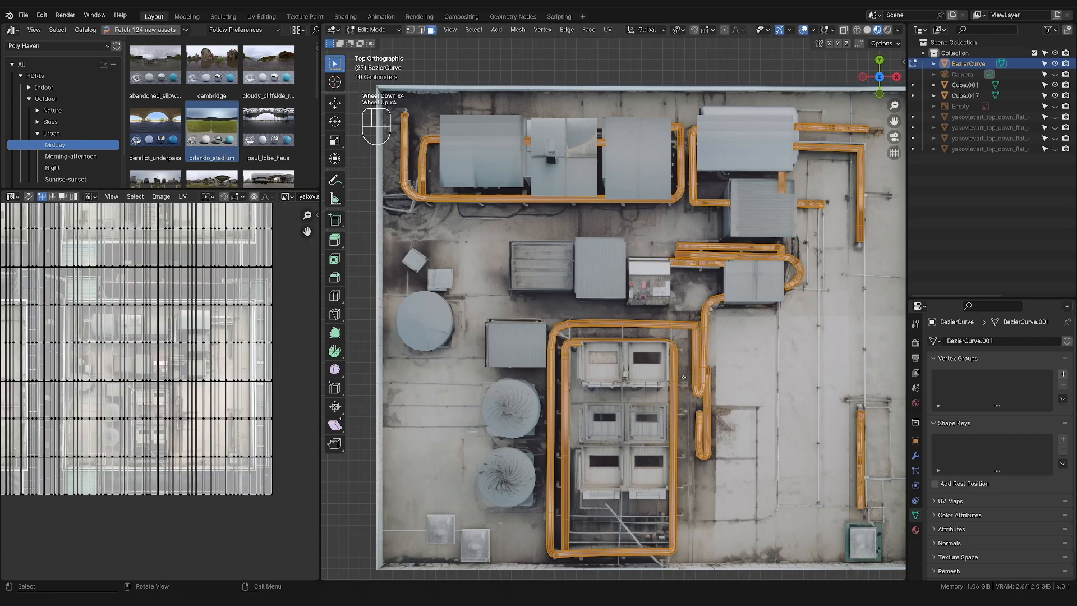
{"action": "key", "text": "u"}
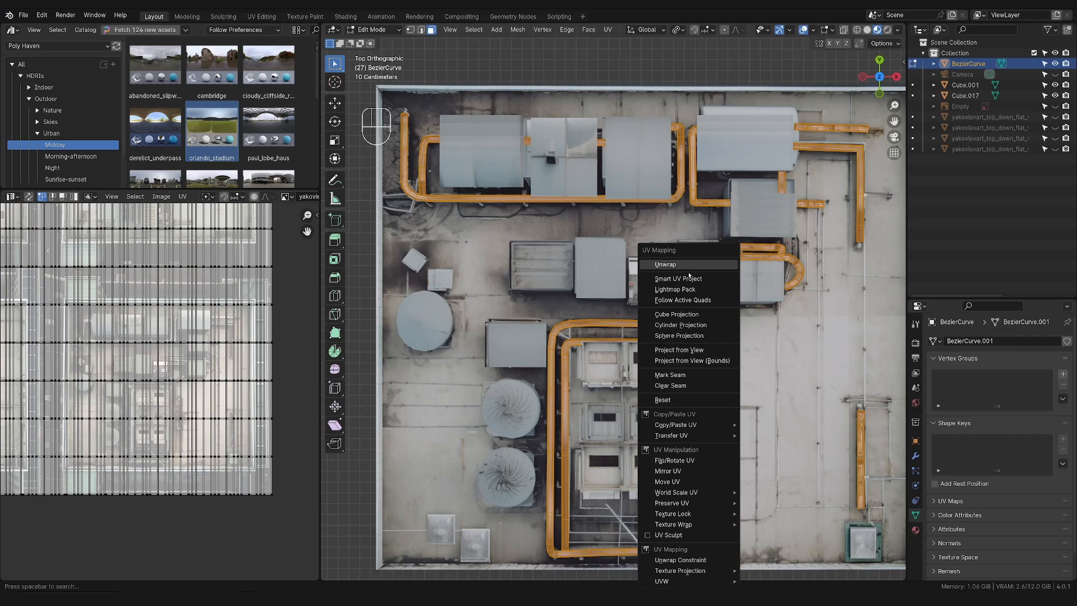
{"action": "left_click", "coordinate": [623, 316]}
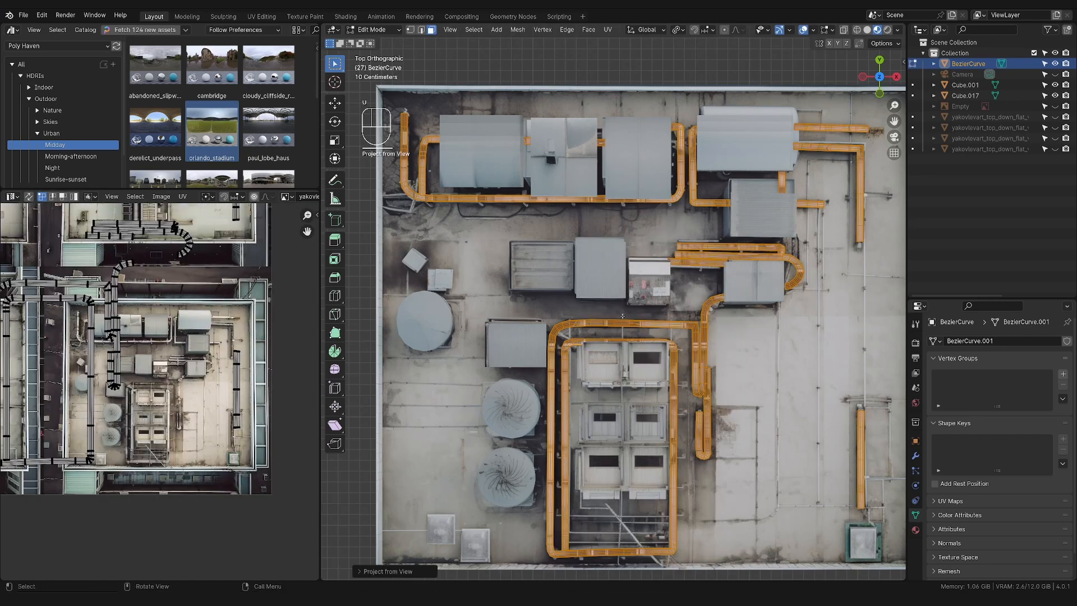
Scale and move the projected pipe UVs onto the matching pipes in the rooftop image and return to Object Mode
{"action": "scroll", "coordinate": [196, 324], "scroll_direction": "down", "scroll_amount": 6}
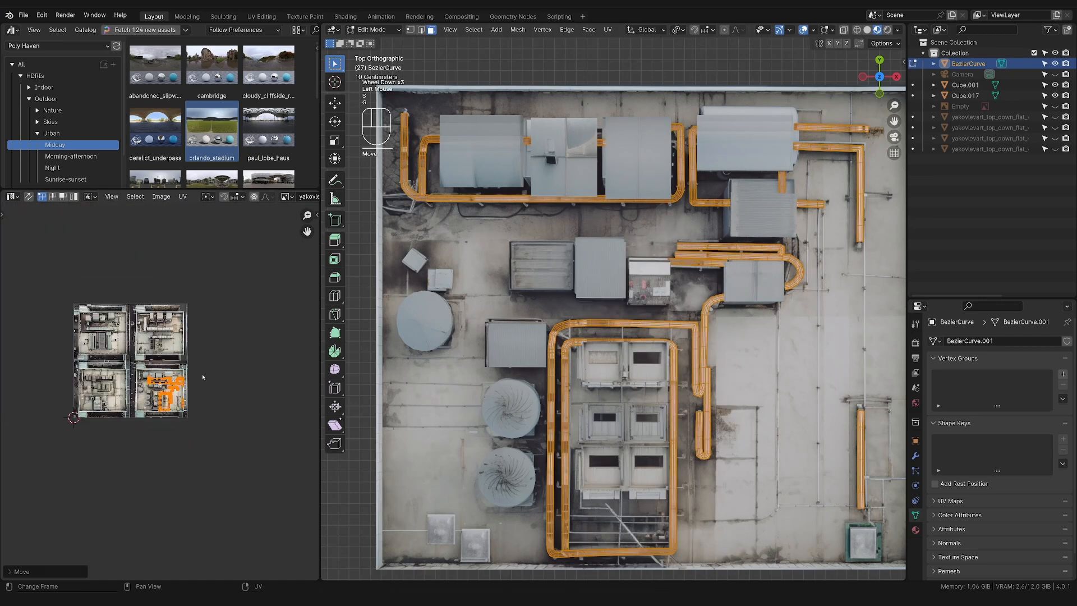
{"action": "scroll", "coordinate": [203, 375], "scroll_direction": "up", "scroll_amount": 3}
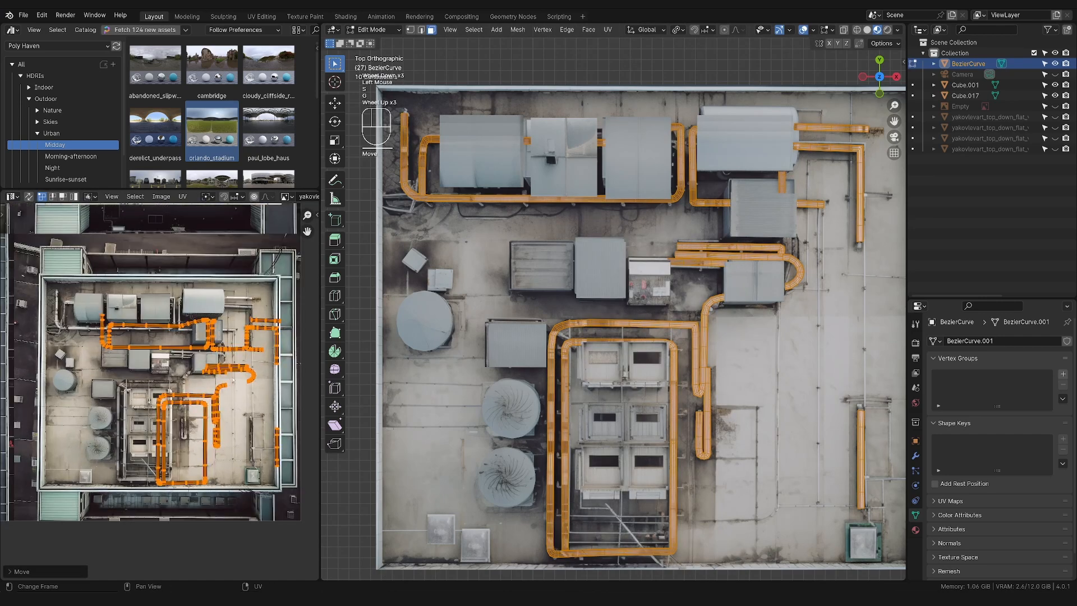
{"action": "key", "text": "g"}
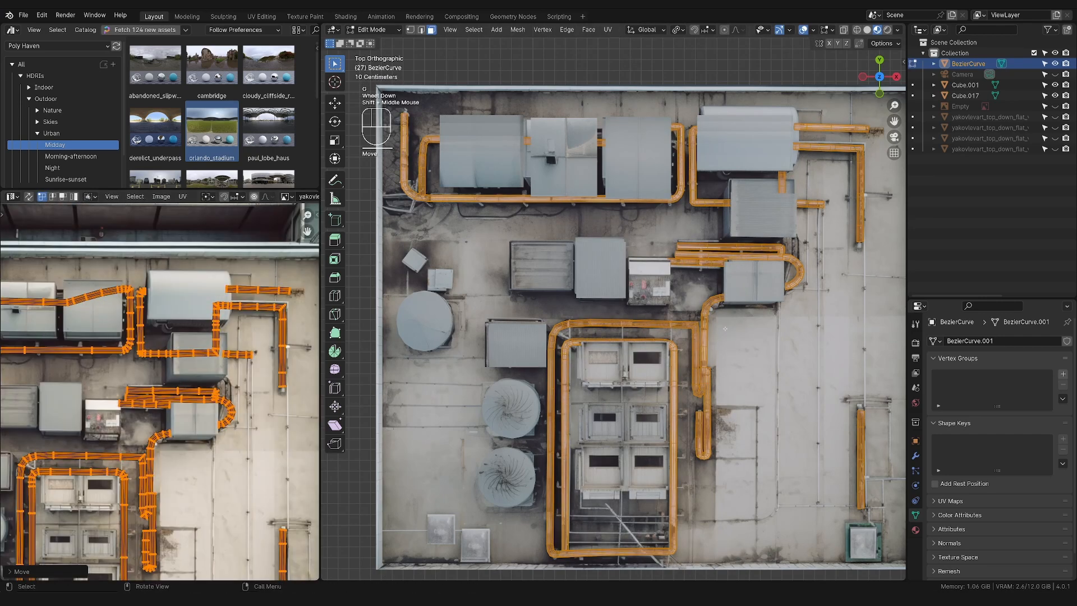
{"action": "scroll", "coordinate": [617, 314], "scroll_direction": "down", "scroll_amount": 2}
{"action": "key", "text": "Tab"}
Deselect the pipes and examine the remapped texture in perspective, including with Rendered shading
{"action": "middle_click_drag", "start_coordinate": [616, 314], "coordinate": [813, 337], "text": "shift"}
{"action": "scroll", "coordinate": [771, 332], "scroll_direction": "down", "scroll_amount": 5}
{"action": "scroll", "coordinate": [785, 359], "scroll_direction": "up", "scroll_amount": 4}
{"action": "left_click", "coordinate": [785, 106]}
{"action": "scroll", "coordinate": [774, 303], "scroll_direction": "down", "scroll_amount": 4}
{"action": "mouse_move", "coordinate": [774, 303]}
{"action": "middle_mouse_down"}
{"action": "mouse_move", "coordinate": [716, 271]}
{"action": "mouse_move", "coordinate": [628, 258]}
{"action": "mouse_move", "coordinate": [723, 326]}
{"action": "middle_mouse_up"}
{"action": "scroll", "coordinate": [687, 270], "scroll_direction": "up", "scroll_amount": 4}
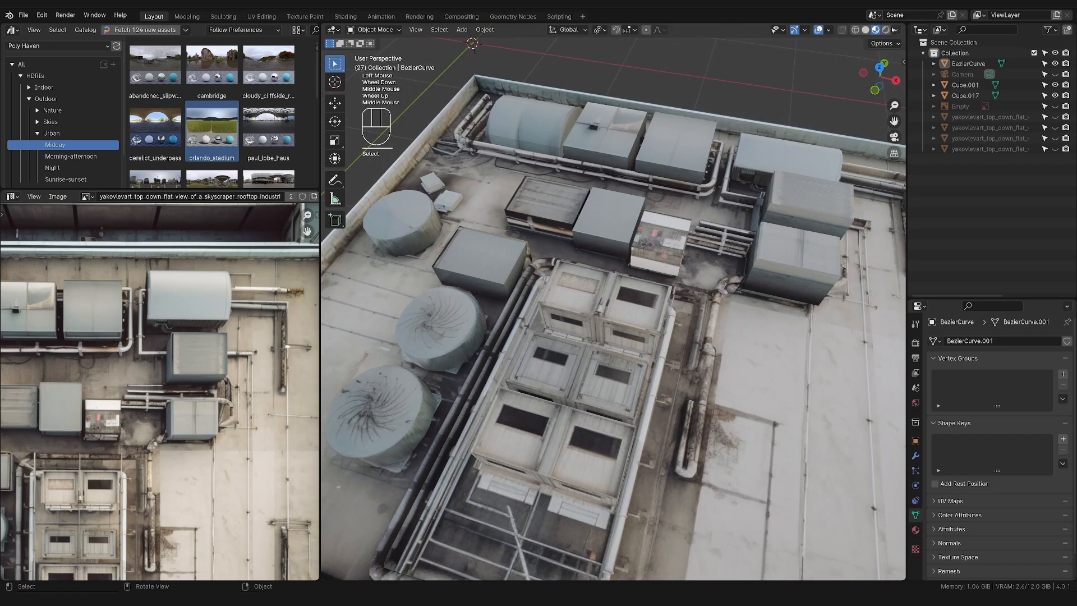
{"action": "left_click", "coordinate": [885, 30]}
{"action": "middle_click_drag", "start_coordinate": [681, 296], "coordinate": [754, 399]}
{"action": "scroll", "coordinate": [689, 361], "scroll_direction": "down", "scroll_amount": 2}
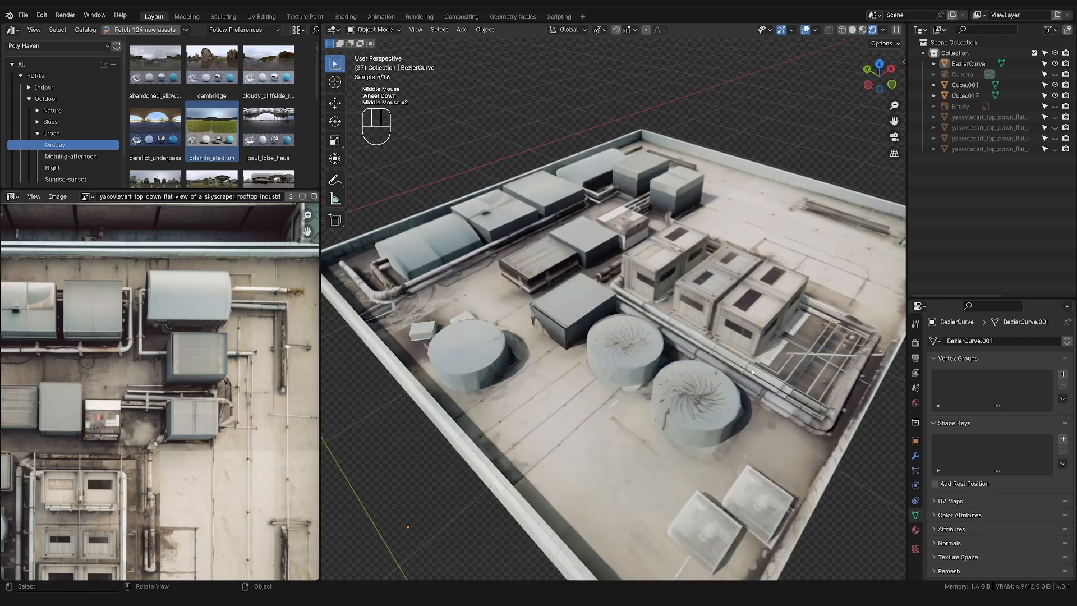
Shade the pipe mesh smooth and add a Decimate modifier to it
{"action": "left_click", "coordinate": [914, 457]}
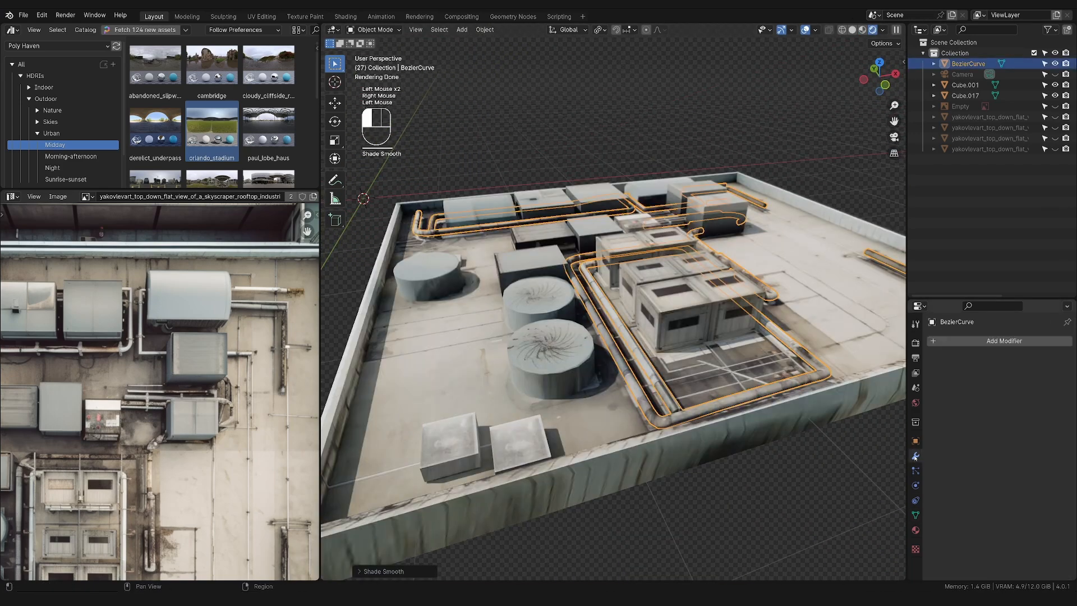
{"action": "left_click", "coordinate": [983, 340]}
{"action": "type", "text": "dec"}
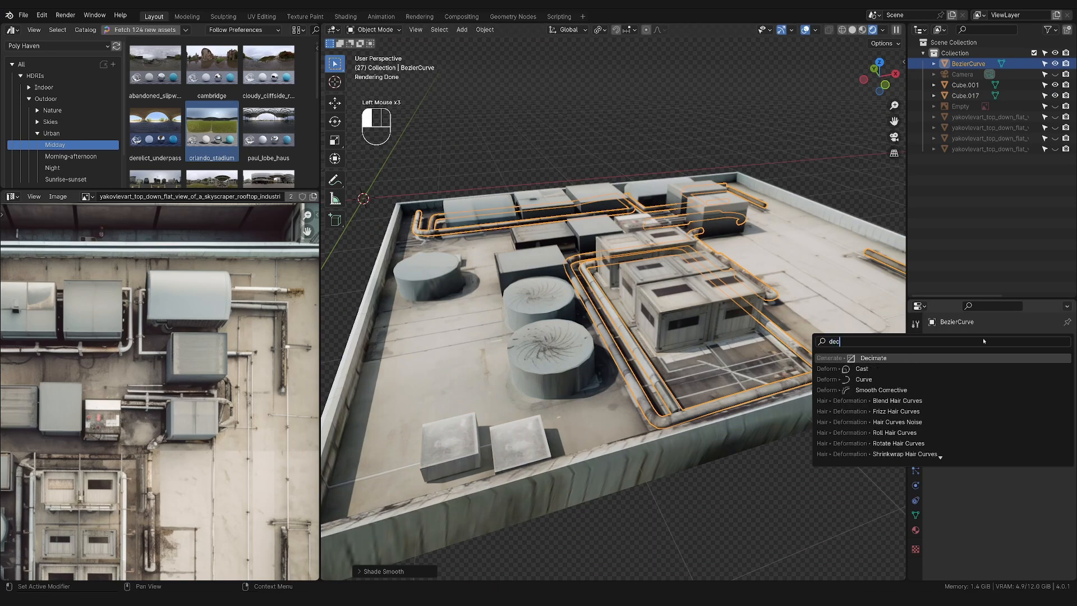
{"action": "key", "text": "Return"}
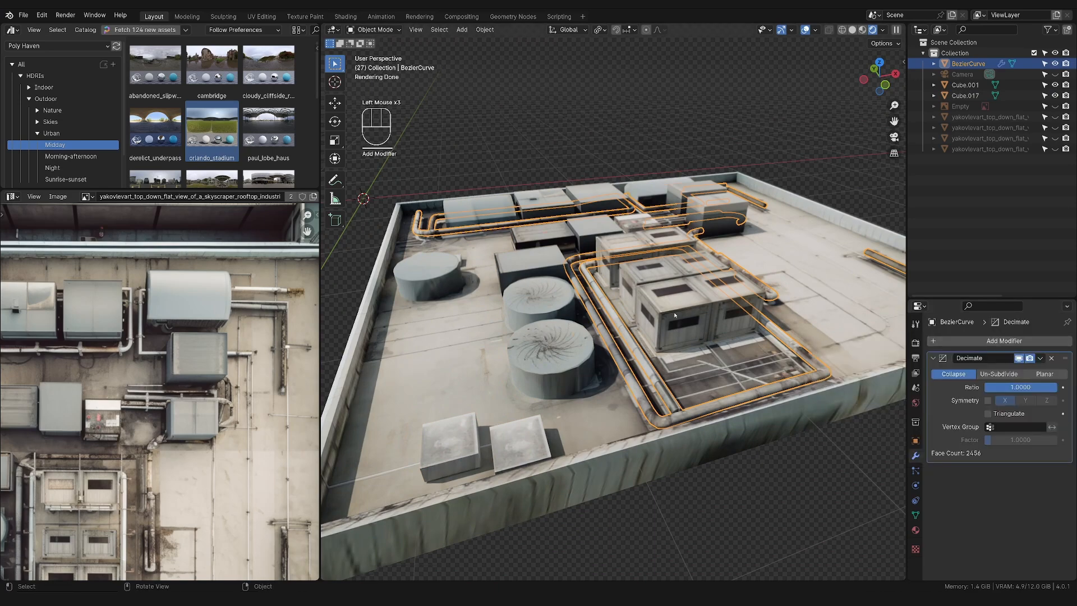
Display the scene in wireframe and try the Decimate modifier's Un-Subdivide mode with 2 iterations
{"action": "scroll", "coordinate": [673, 336], "scroll_direction": "up", "scroll_amount": 2}
{"action": "left_click", "coordinate": [854, 31]}
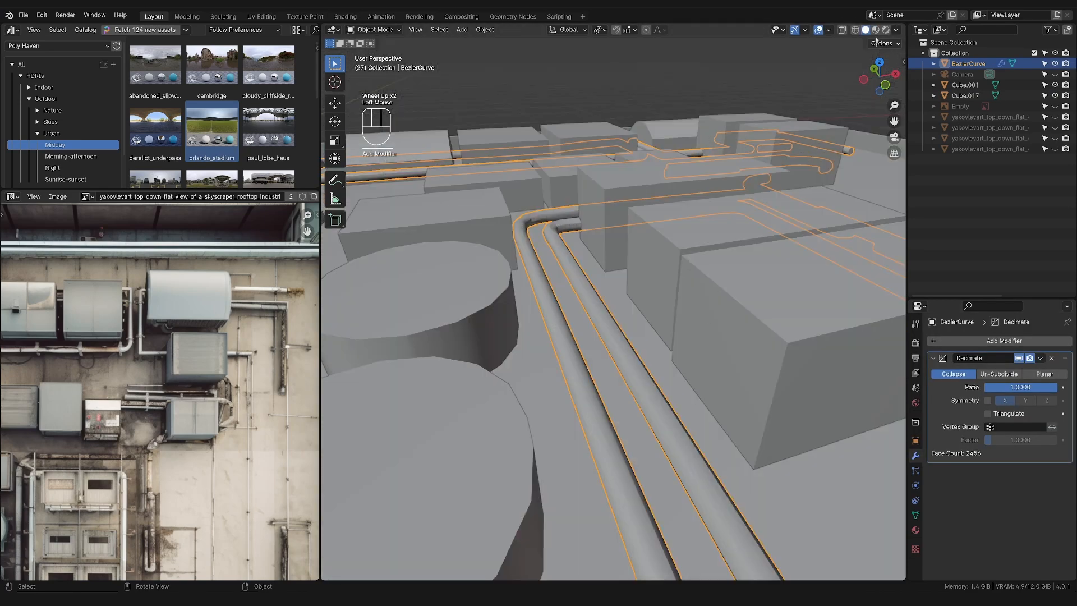
{"action": "left_click", "coordinate": [855, 30]}
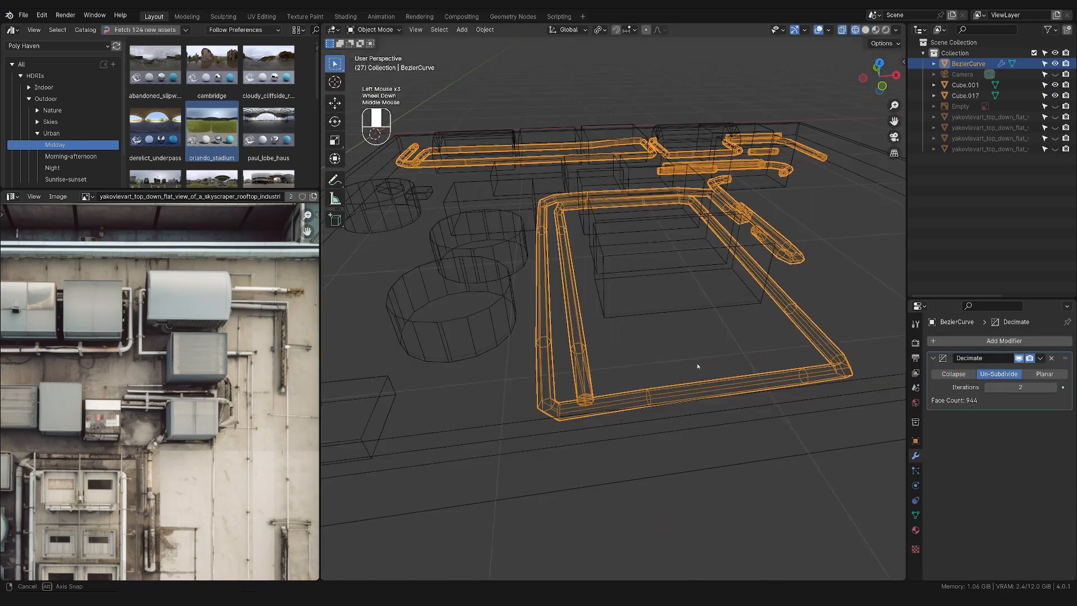
{"action": "middle_click_drag", "start_coordinate": [697, 366], "coordinate": [691, 378]}
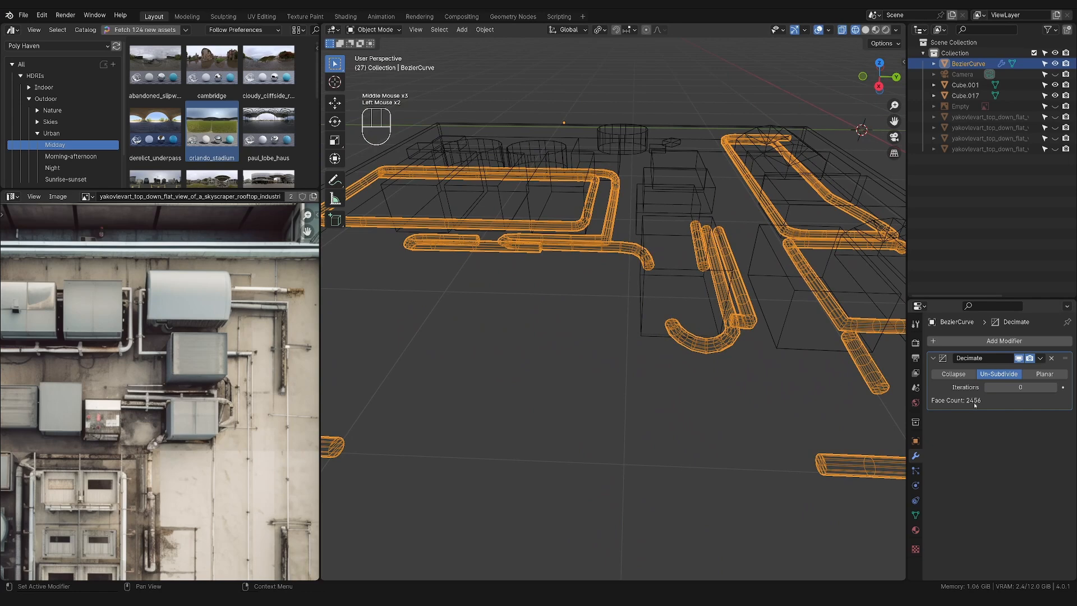
{"action": "left_click", "coordinate": [1054, 387]}
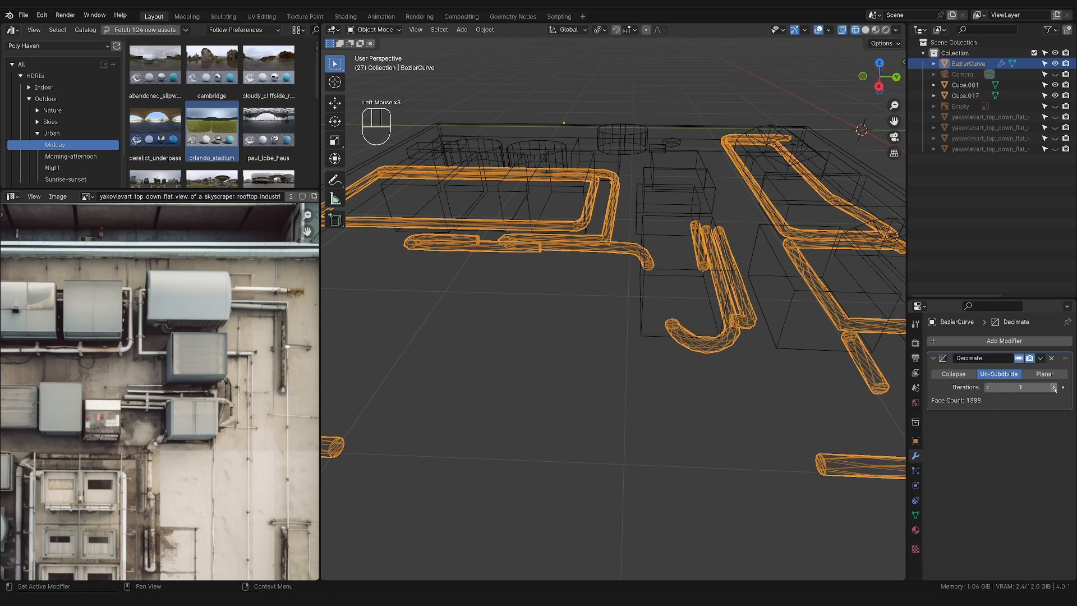
{"action": "left_click", "coordinate": [1055, 387]}
{"action": "scroll", "coordinate": [722, 389], "scroll_direction": "down", "scroll_amount": 2}
{"action": "middle_click_drag", "start_coordinate": [721, 389], "coordinate": [788, 425]}
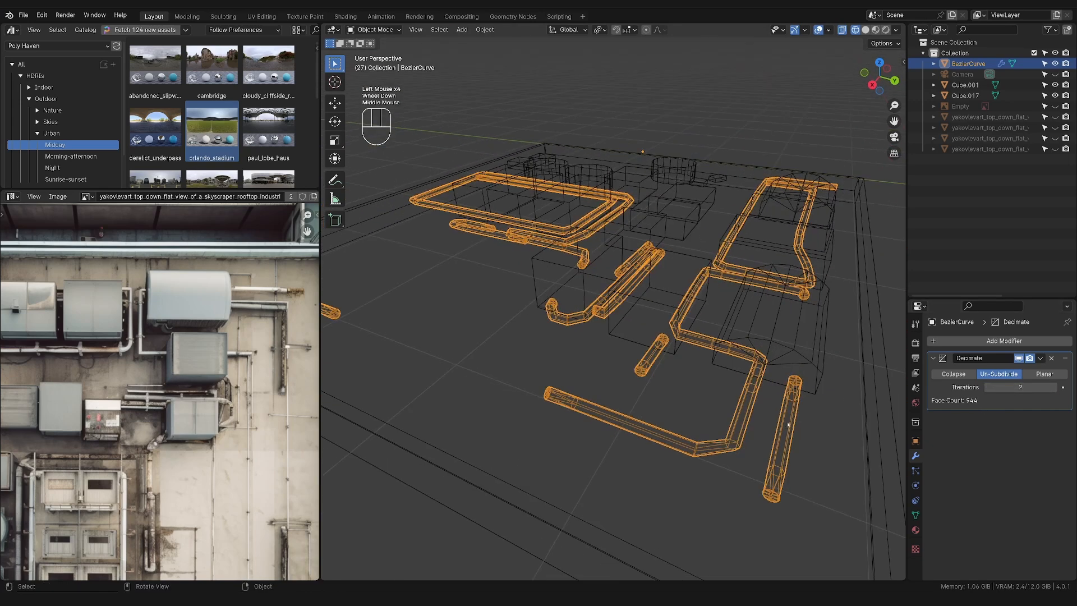
Try the Decimate modifier's Planar mode with a 5° angle limit and examine the pipe bends
{"action": "left_click", "coordinate": [1044, 374]}
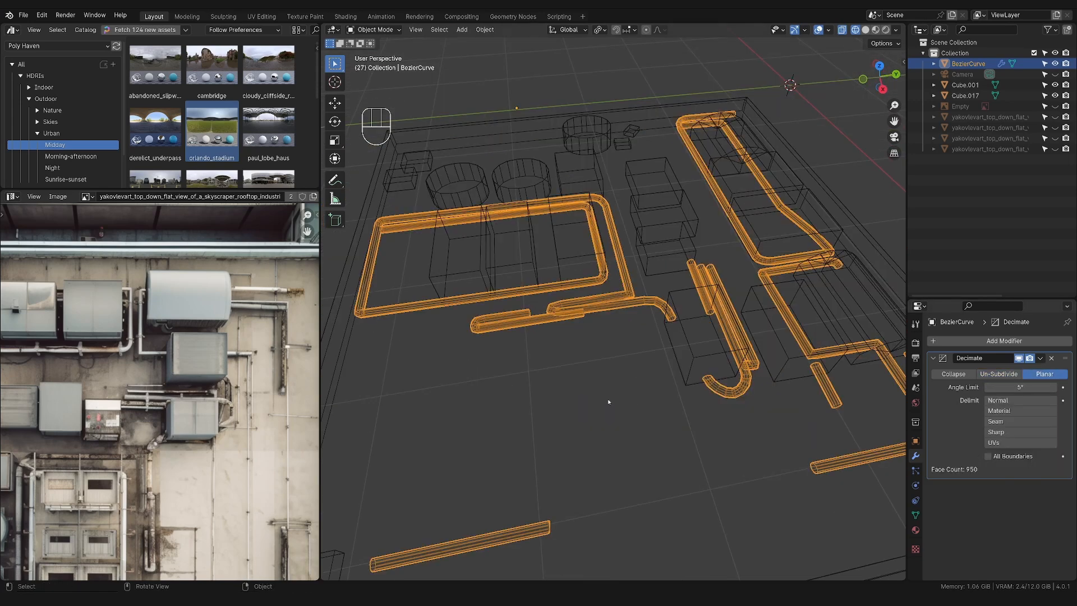
{"action": "middle_click_drag", "start_coordinate": [609, 402], "coordinate": [734, 418]}
{"action": "scroll", "coordinate": [585, 423], "scroll_direction": "up", "scroll_amount": 2}
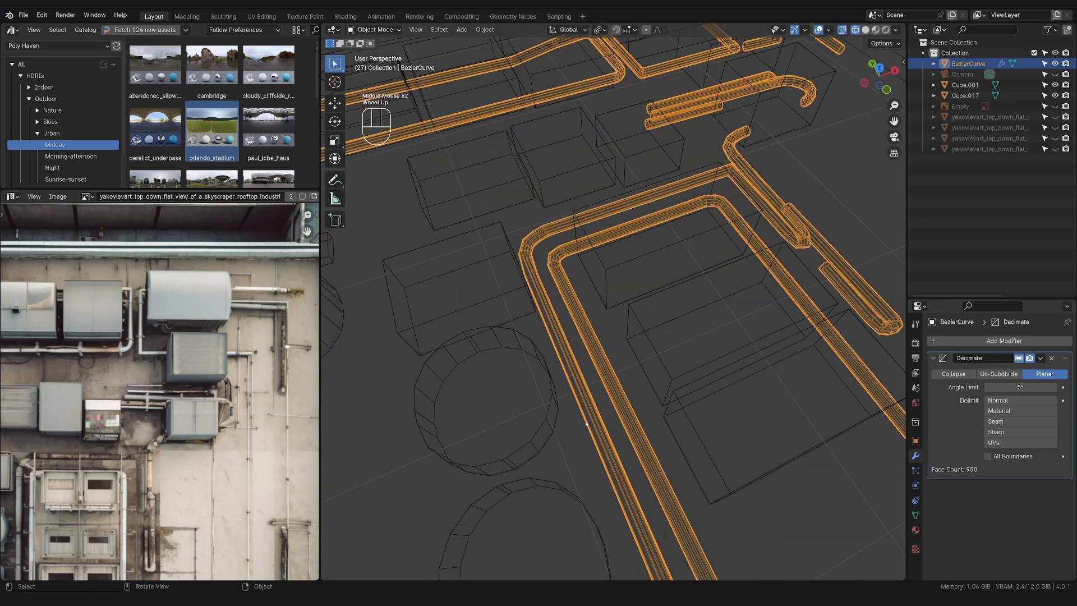
{"action": "middle_click_drag", "start_coordinate": [598, 395], "coordinate": [733, 424]}
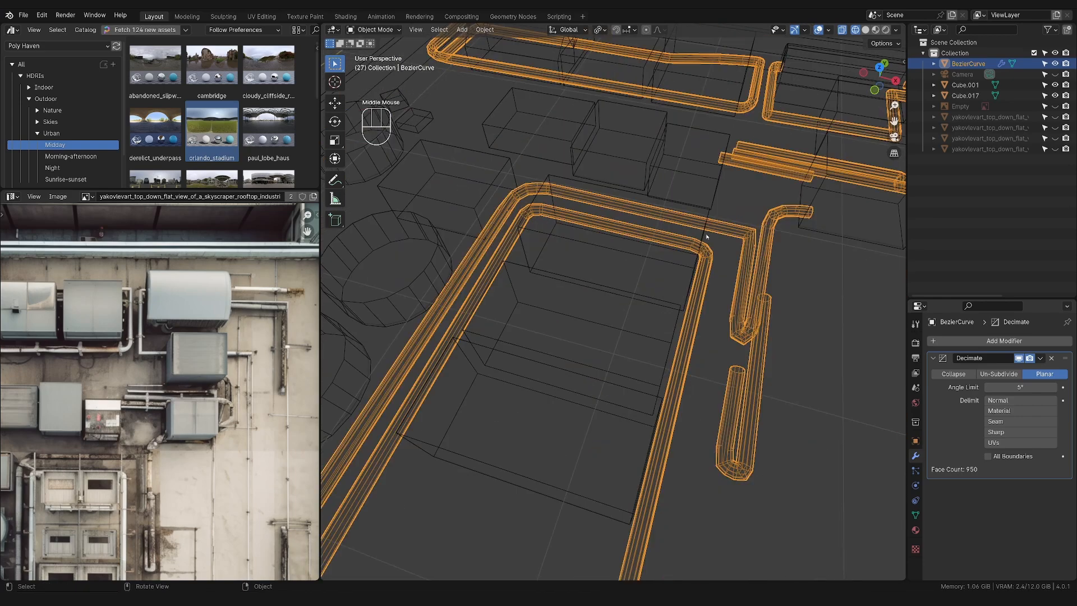
Switch the Decimate modifier back to Un-Subdivide, vary its iterations ending at 2, and compare the pipe bends
{"action": "left_click", "coordinate": [999, 373]}
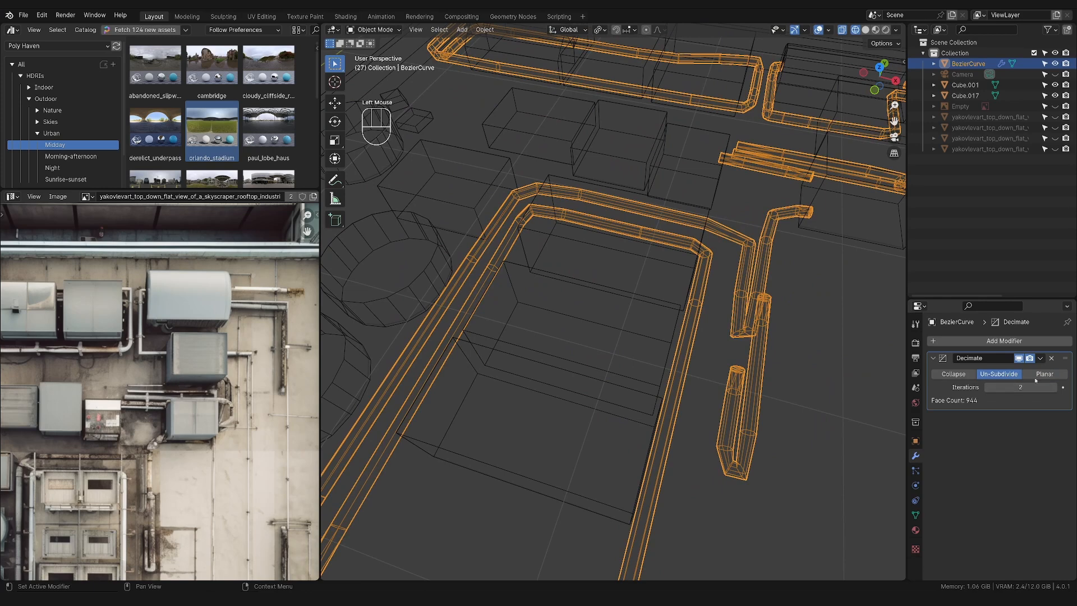
{"action": "left_click", "coordinate": [988, 387]}
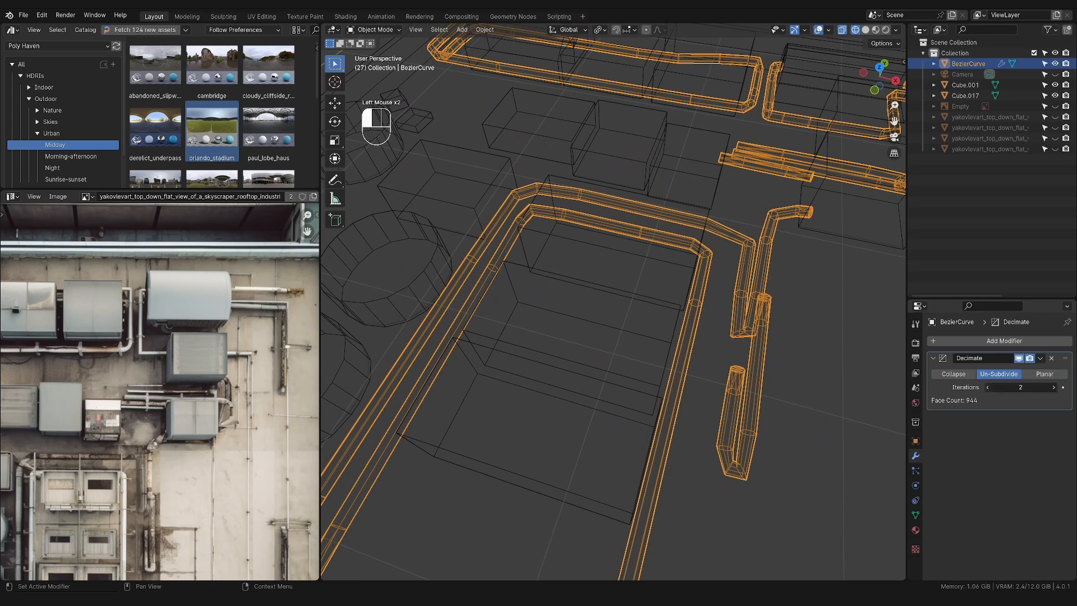
{"action": "left_click", "coordinate": [988, 388]}
{"action": "left_click", "coordinate": [1053, 387]}
{"action": "left_click", "coordinate": [1053, 388]}
{"action": "middle_click_drag", "start_coordinate": [742, 306], "coordinate": [707, 332]}
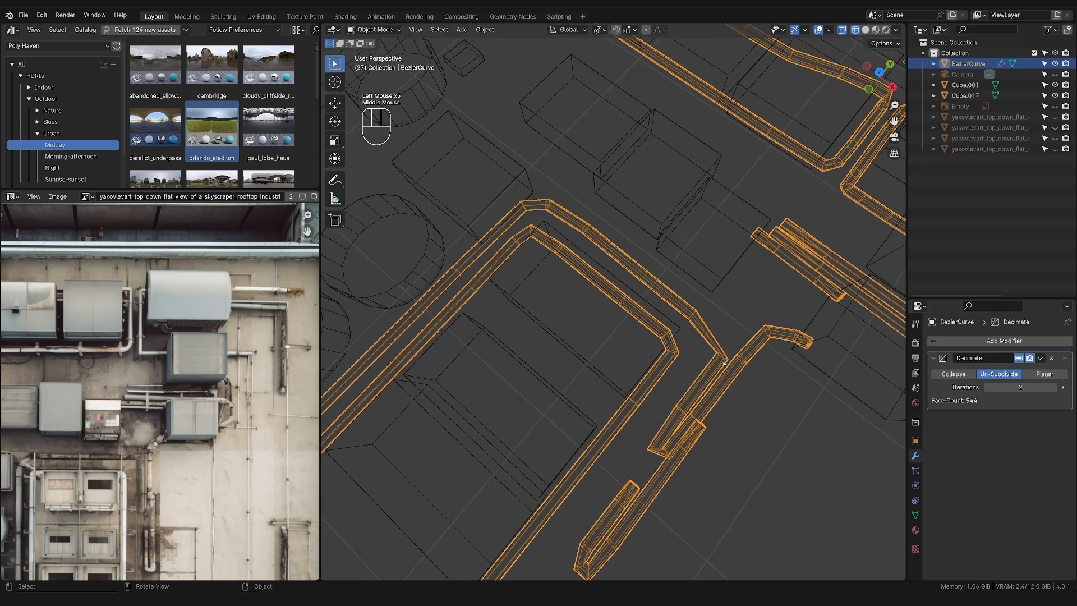
{"action": "scroll", "coordinate": [724, 364], "scroll_direction": "up", "scroll_amount": 2}
{"action": "scroll", "coordinate": [815, 402], "scroll_direction": "down", "scroll_amount": 2}
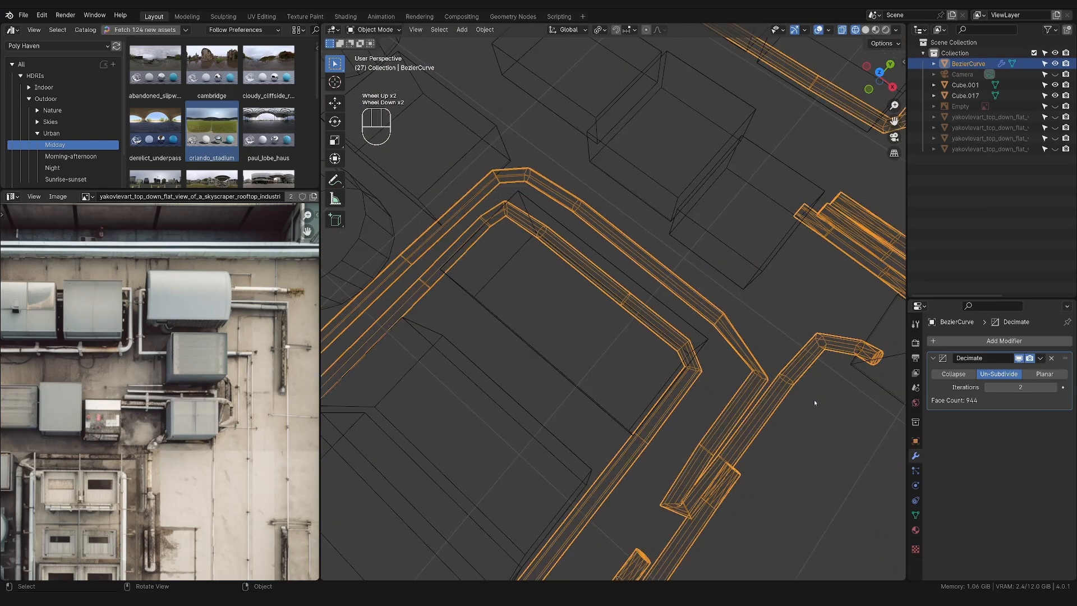
Set the pipes' Decimate modifier to Planar with a 5° angle limit, apply it, and return to Rendered shading
{"action": "left_click", "coordinate": [1037, 374]}
{"action": "scroll", "coordinate": [753, 447], "scroll_direction": "down", "scroll_amount": 3}
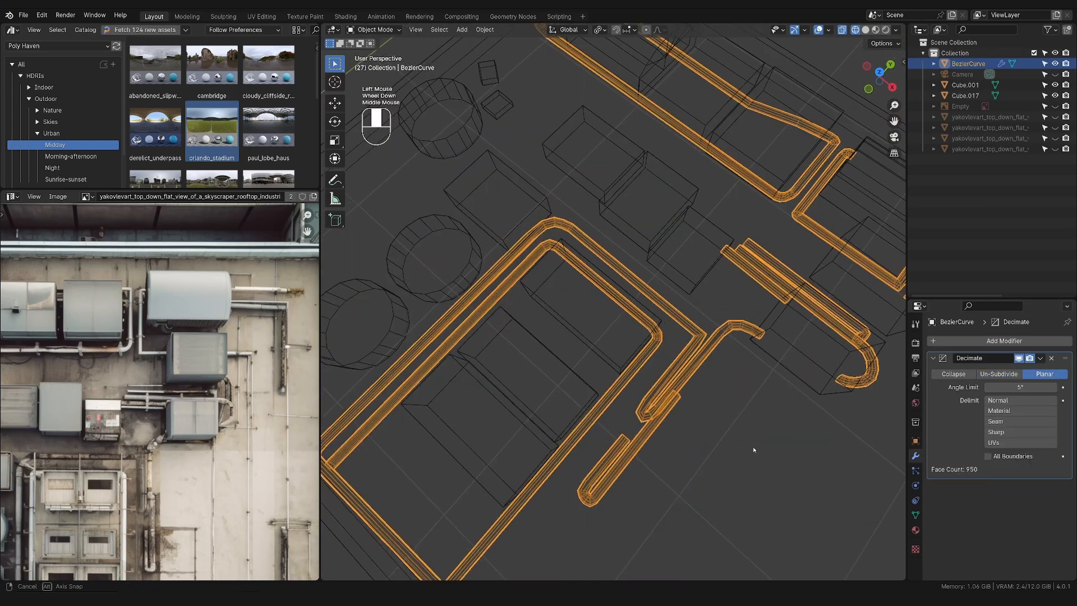
{"action": "middle_click_drag", "start_coordinate": [752, 447], "coordinate": [647, 396]}
{"action": "scroll", "coordinate": [736, 443], "scroll_direction": "down", "scroll_amount": 1}
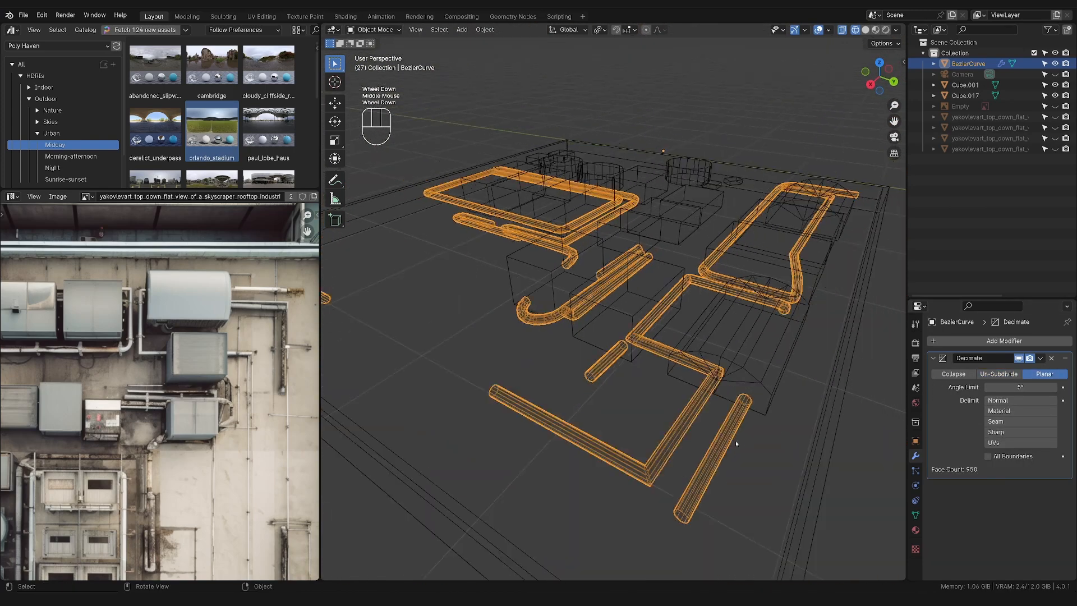
{"action": "middle_click_drag", "start_coordinate": [552, 408], "coordinate": [697, 441]}
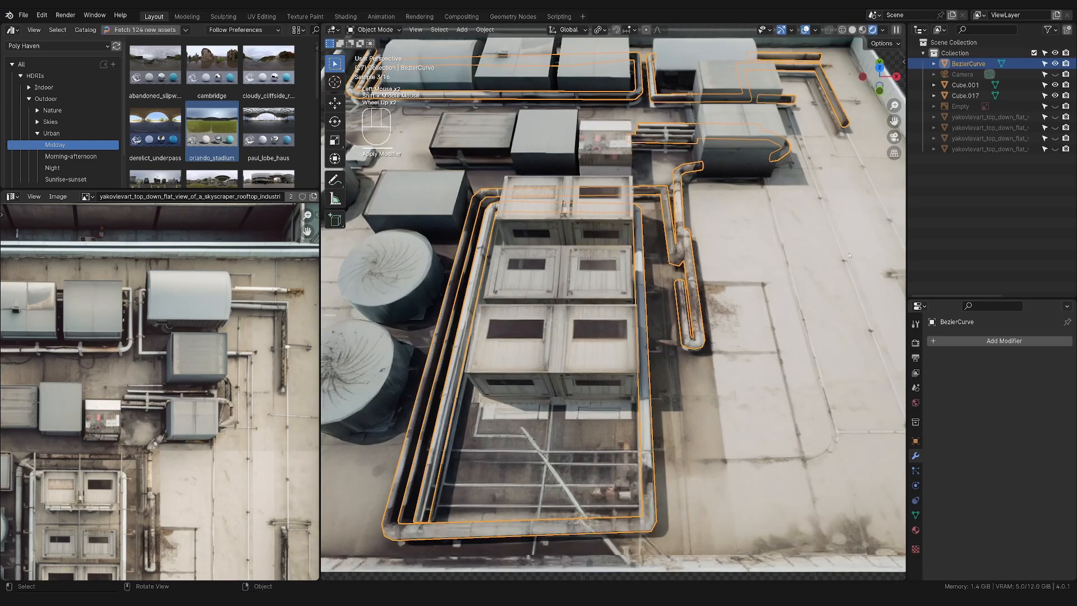
Deselect the pipe mesh and check the finished pipes on the rendered rooftop
{"action": "scroll", "coordinate": [848, 255], "scroll_direction": "down", "scroll_amount": 1}
{"action": "left_click", "coordinate": [802, 476]}
{"action": "scroll", "coordinate": [752, 449], "scroll_direction": "up", "scroll_amount": 1}
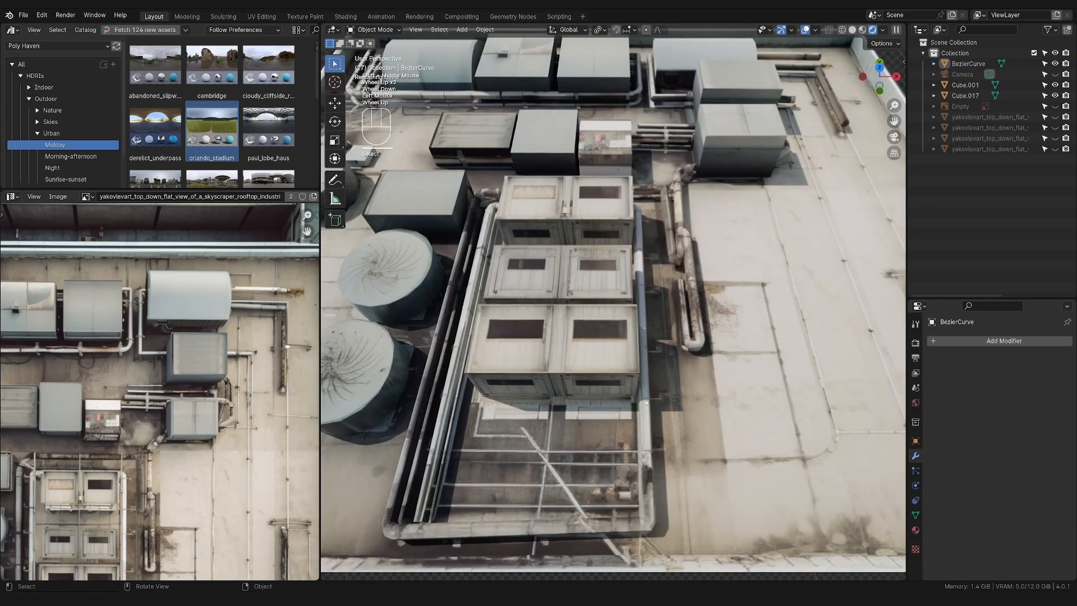
Join the pipes, the equipment units and the rooftop base into a single mesh
{"action": "middle_click_drag", "start_coordinate": [646, 403], "coordinate": [678, 417]}
{"action": "left_click", "coordinate": [693, 372]}
{"action": "left_click", "coordinate": [641, 413]}
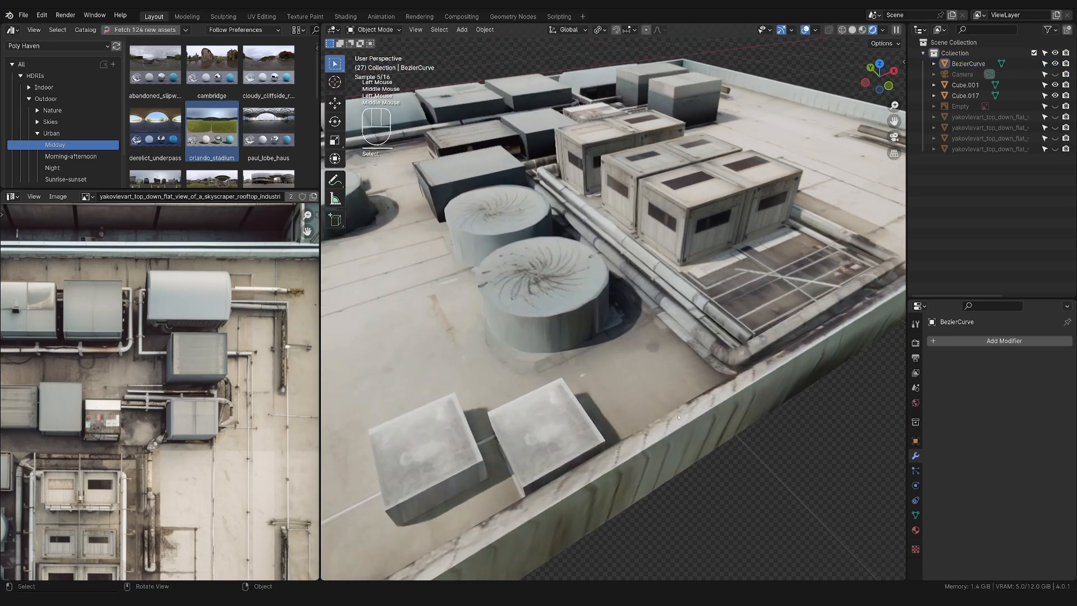
{"action": "left_click", "coordinate": [680, 416]}
{"action": "left_click", "coordinate": [704, 322]}
{"action": "left_click", "coordinate": [709, 312], "text": "shift"}
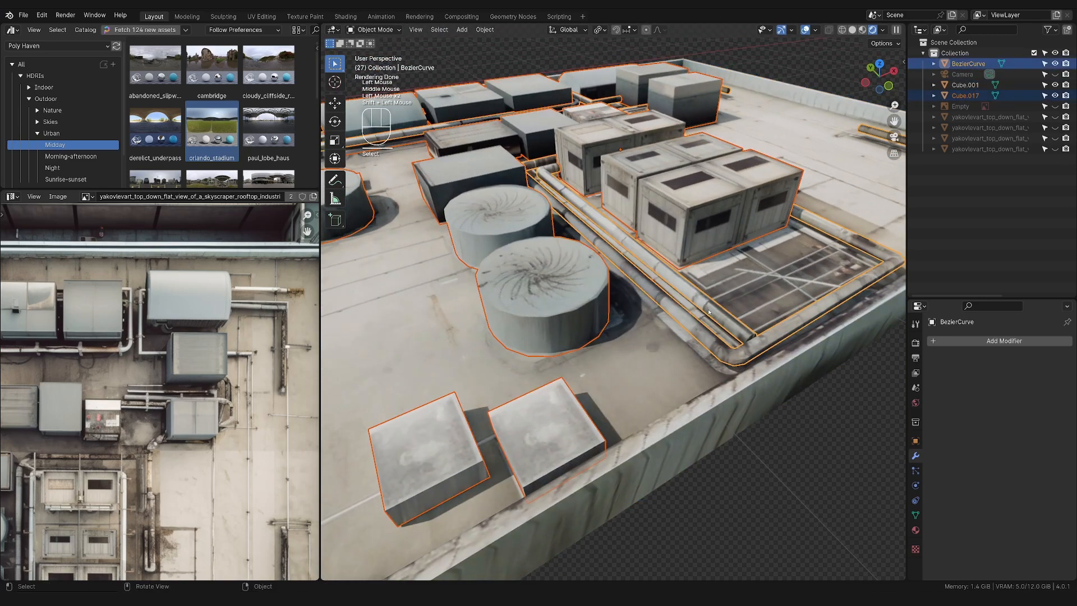
{"action": "key", "text": "ctrl+j"}
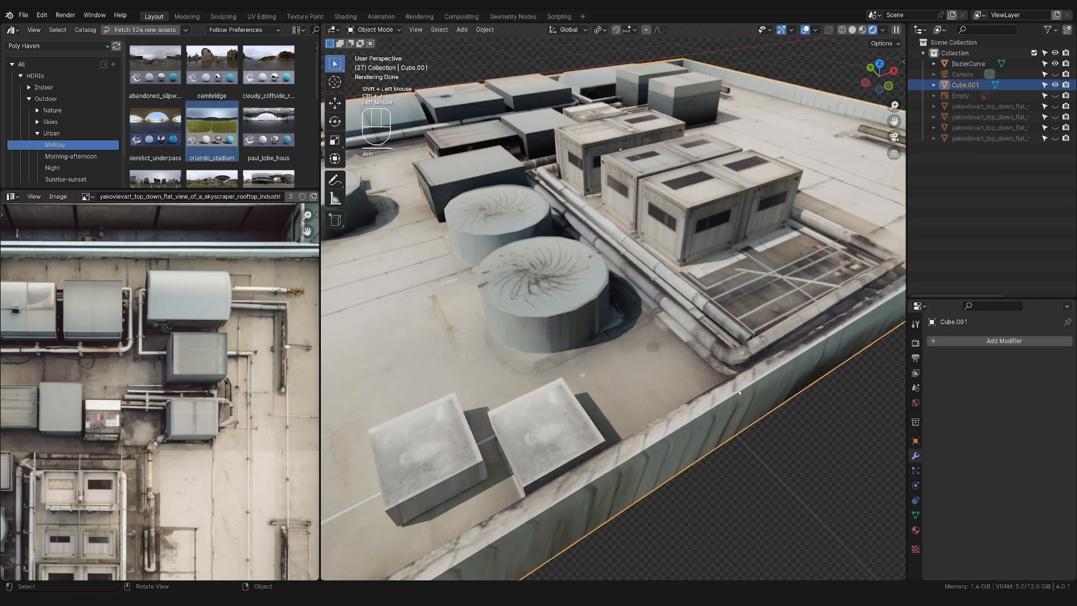
{"action": "key", "text": "Tab"}
{"action": "key", "text": "Tab"}
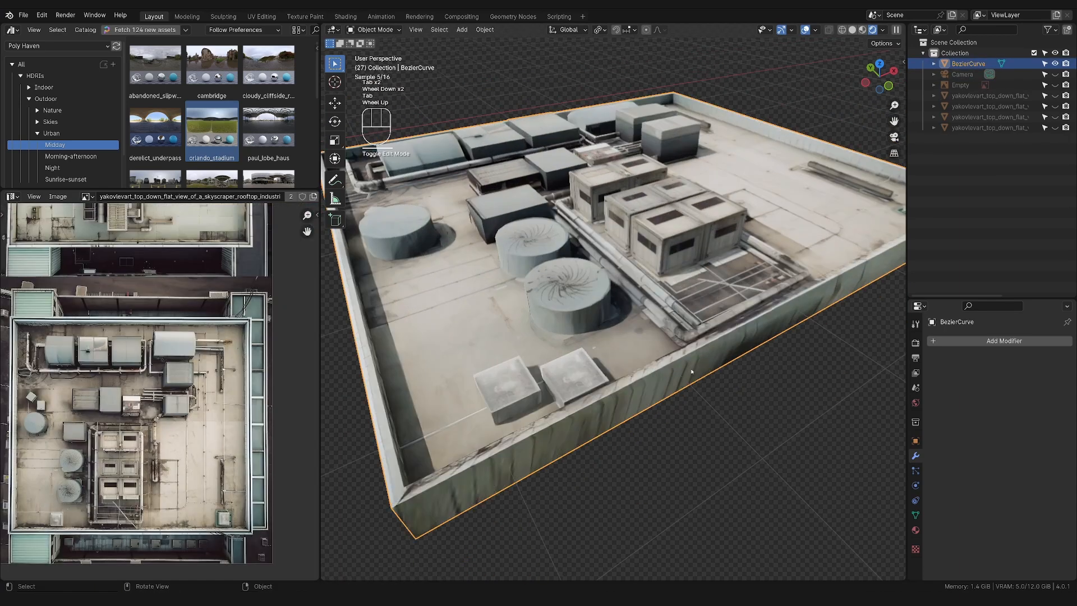
Examine the joined rooftop model from several sides, both close up and as a whole
{"action": "middle_click_drag", "start_coordinate": [729, 359], "coordinate": [698, 386]}
{"action": "scroll", "coordinate": [654, 361], "scroll_direction": "down", "scroll_amount": 1}
{"action": "middle_click_drag", "start_coordinate": [698, 386], "coordinate": [661, 400]}
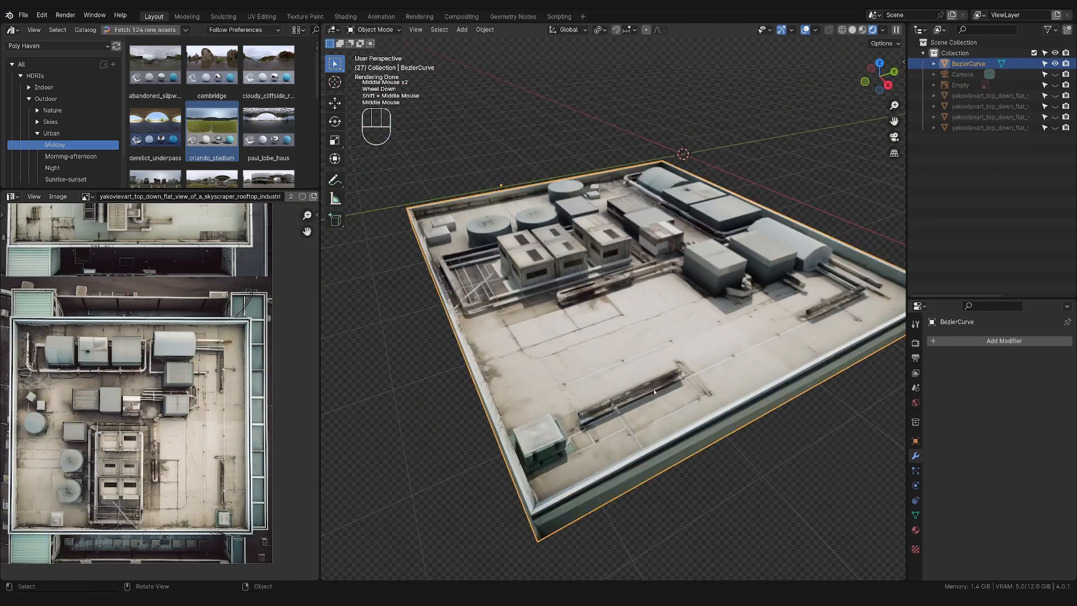
{"action": "left_click", "coordinate": [659, 400]}
{"action": "scroll", "coordinate": [658, 400], "scroll_direction": "up", "scroll_amount": 1}
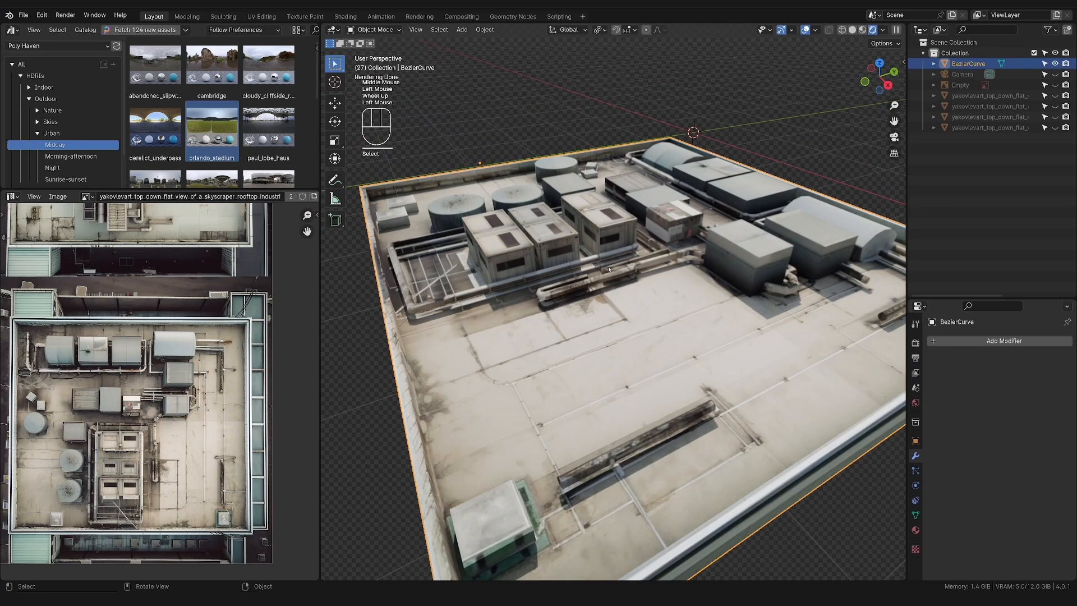
{"action": "scroll", "coordinate": [613, 288], "scroll_direction": "up", "scroll_amount": 2}
{"action": "middle_click_drag", "start_coordinate": [613, 287], "coordinate": [613, 270]}
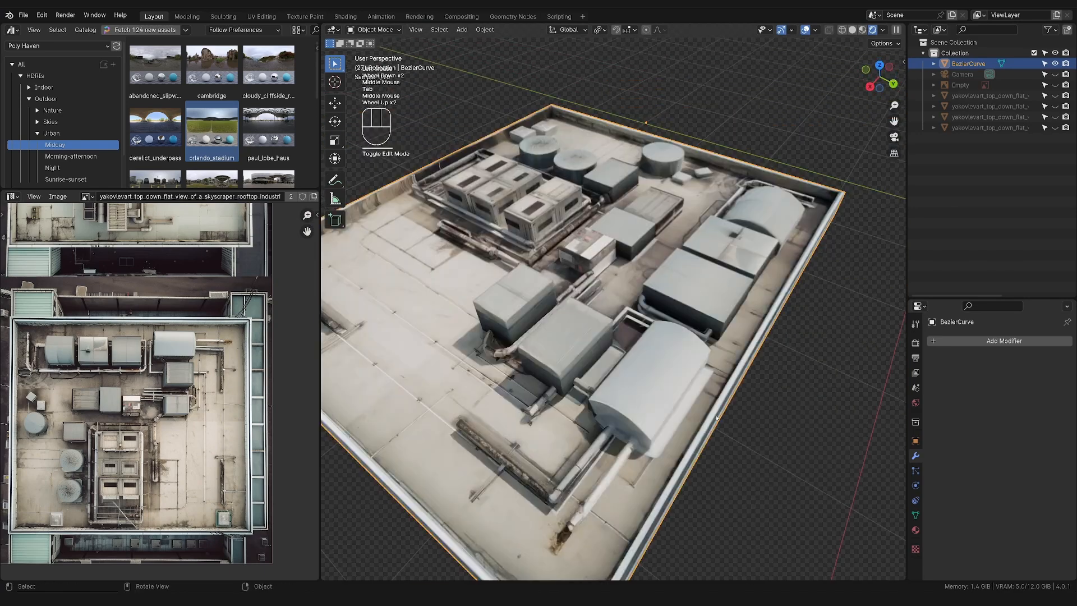
{"action": "middle_click_drag", "start_coordinate": [648, 471], "coordinate": [836, 466]}
{"action": "scroll", "coordinate": [646, 444], "scroll_direction": "up", "scroll_amount": 3}
{"action": "scroll", "coordinate": [640, 328], "scroll_direction": "down", "scroll_amount": 1}
{"action": "scroll", "coordinate": [662, 404], "scroll_direction": "down", "scroll_amount": 2}
{"action": "middle_click_drag", "start_coordinate": [836, 466], "coordinate": [785, 471]}
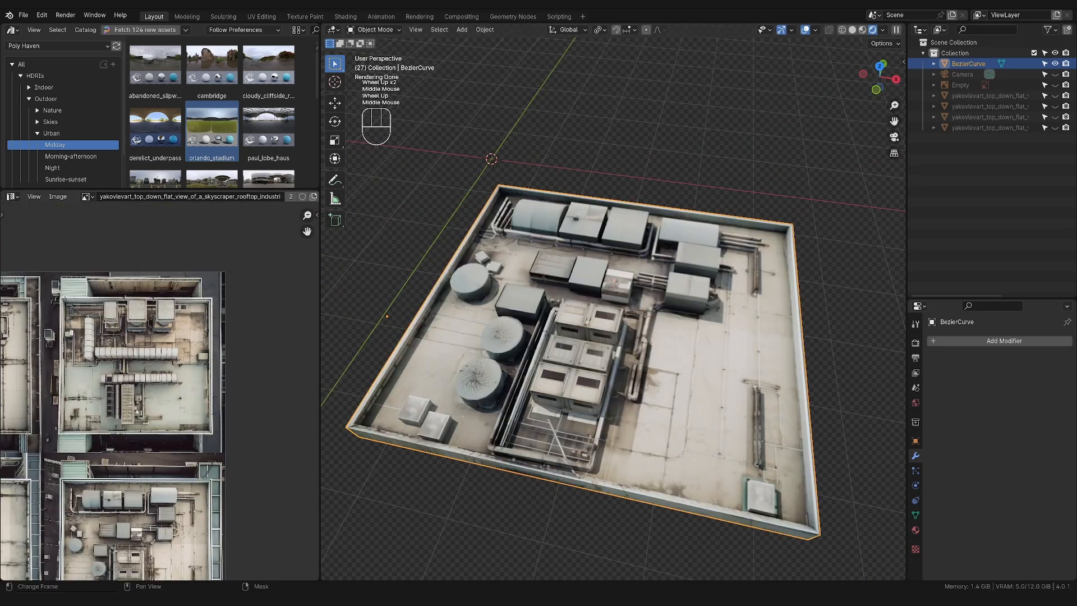
Compare the rooftop model with the neighbouring rooftops in the source image and view it from farther away
{"action": "scroll", "coordinate": [177, 385], "scroll_direction": "up", "scroll_amount": 1}
{"action": "scroll", "coordinate": [702, 422], "scroll_direction": "up", "scroll_amount": 3}
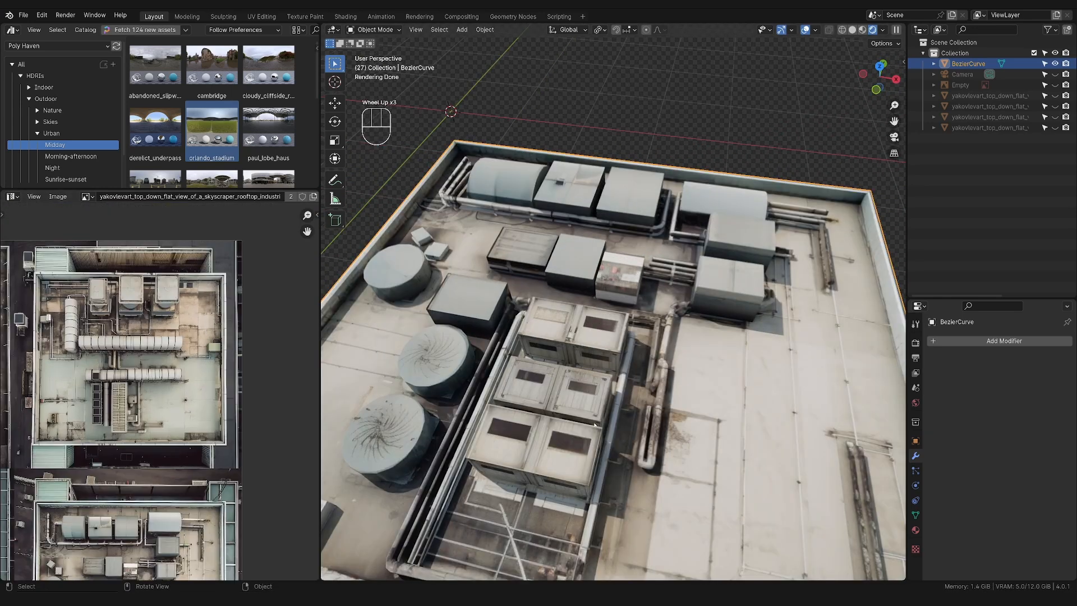
{"action": "middle_click_drag", "start_coordinate": [595, 421], "coordinate": [617, 323], "text": "shift"}
{"action": "scroll", "coordinate": [634, 383], "scroll_direction": "down", "scroll_amount": 2}
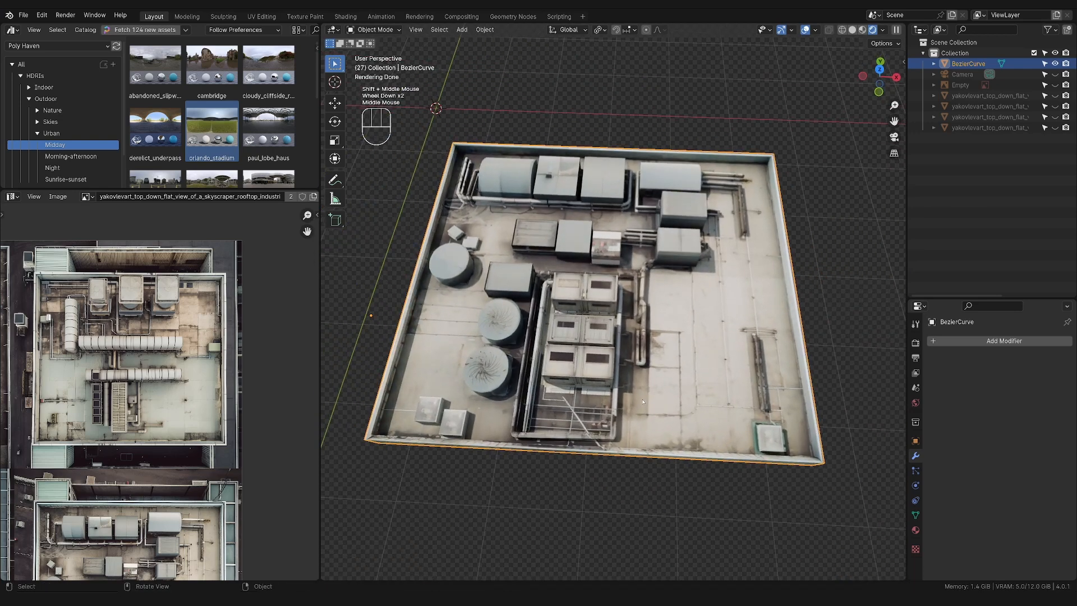
{"action": "scroll", "coordinate": [617, 323], "scroll_direction": "down", "scroll_amount": 2}
{"action": "scroll", "coordinate": [691, 317], "scroll_direction": "down", "scroll_amount": 1}
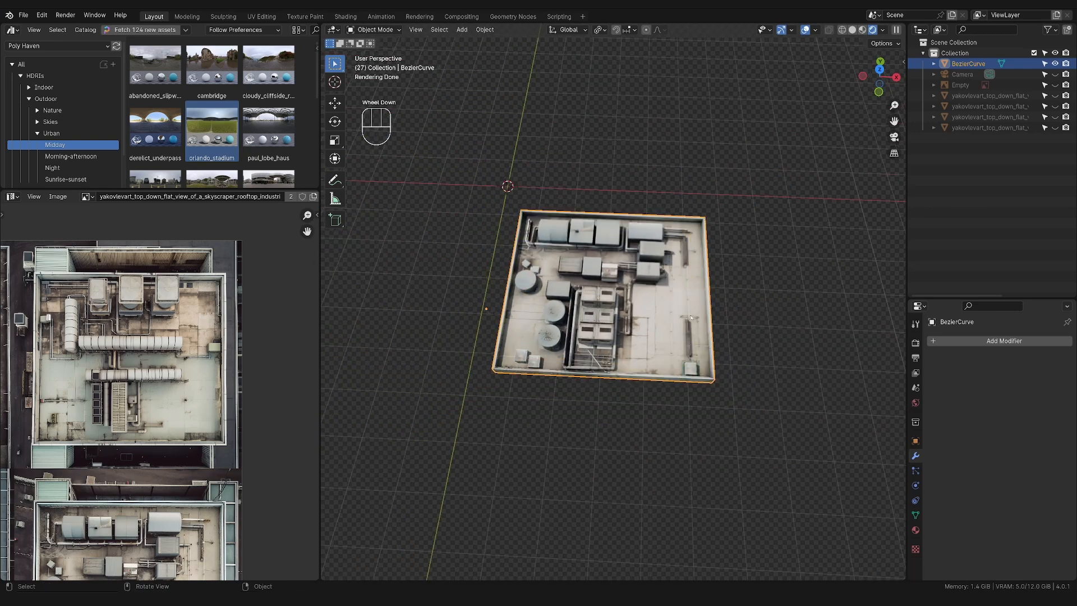
{"action": "middle_click_drag", "start_coordinate": [692, 336], "coordinate": [639, 303]}
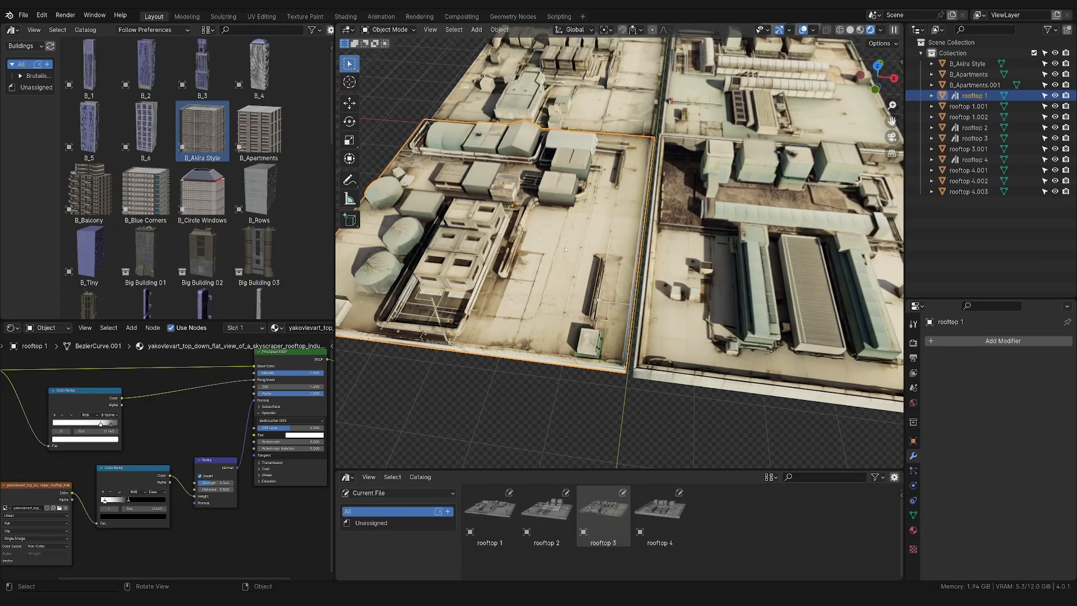
Deselect rooftop 1 in the four-rooftop scene and examine its equipment and the overall layout
{"action": "left_click", "coordinate": [570, 388]}
{"action": "scroll", "coordinate": [721, 224], "scroll_direction": "down", "scroll_amount": 2}
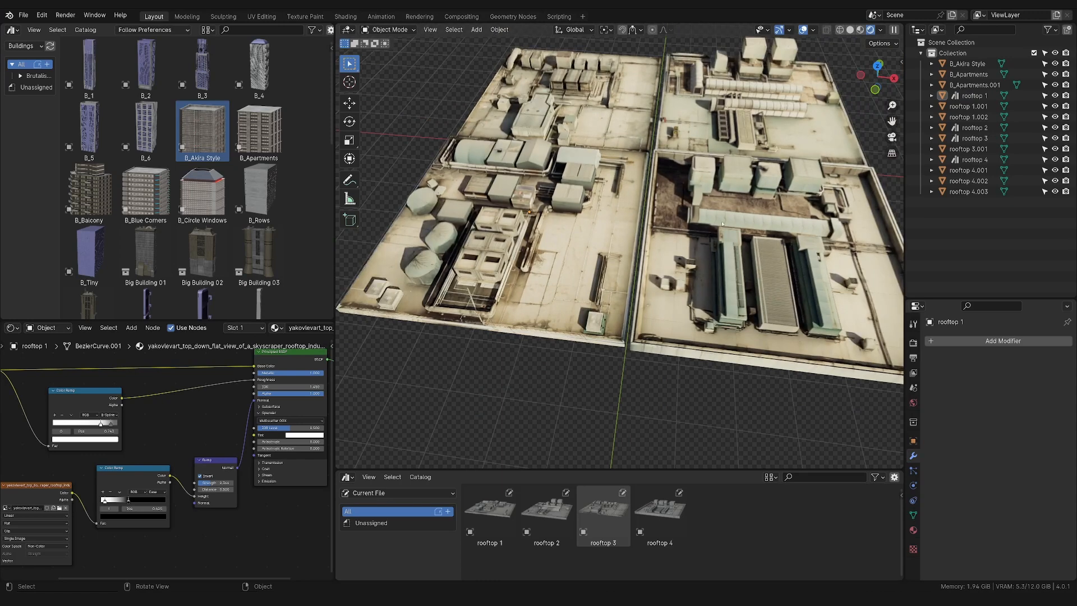
{"action": "middle_click_drag", "start_coordinate": [687, 188], "coordinate": [702, 213]}
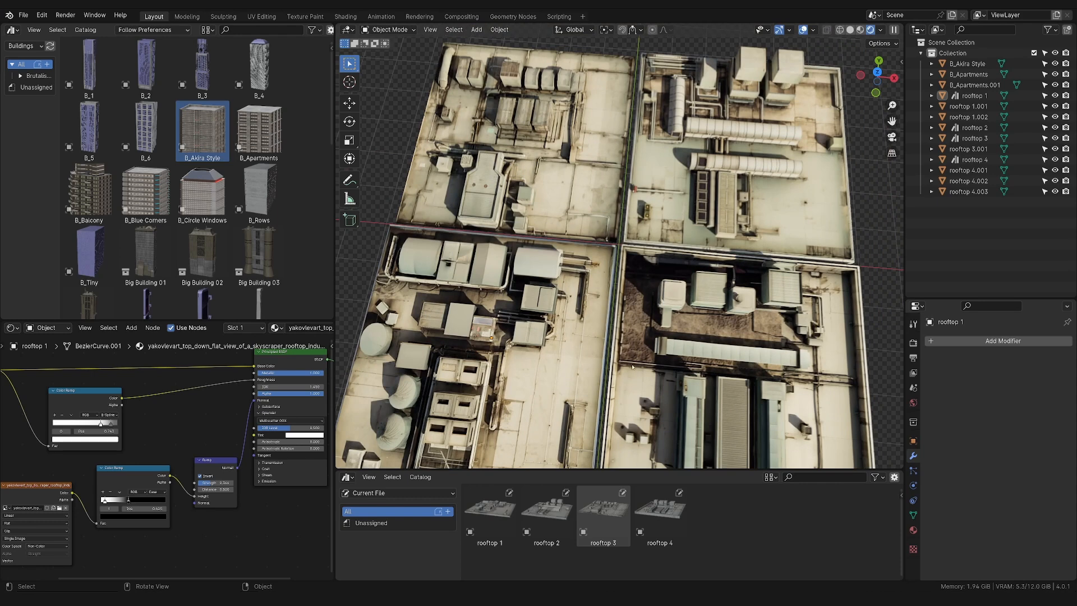
{"action": "middle_click_drag", "start_coordinate": [632, 367], "coordinate": [735, 298]}
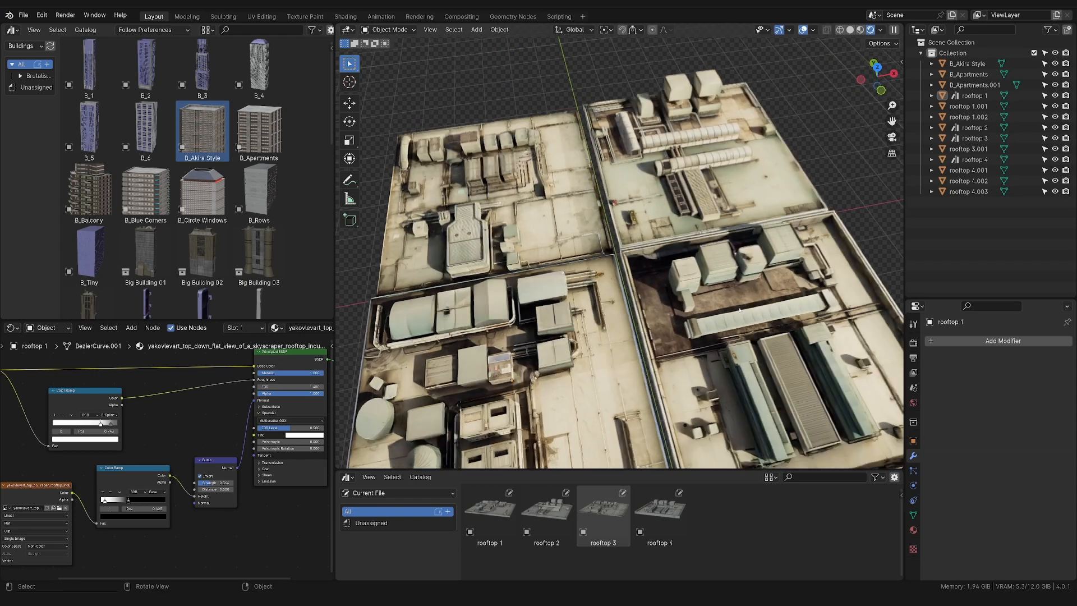
{"action": "scroll", "coordinate": [673, 302], "scroll_direction": "up", "scroll_amount": 4}
{"action": "middle_click_drag", "start_coordinate": [614, 322], "coordinate": [757, 238], "text": "shift"}
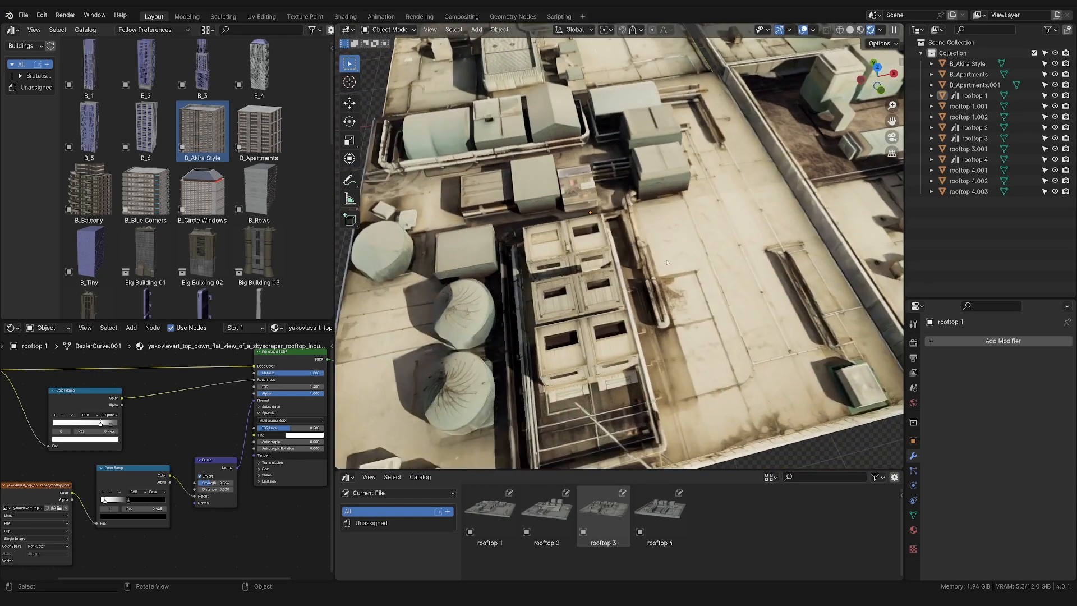
{"action": "middle_click_drag", "start_coordinate": [761, 326], "coordinate": [742, 310]}
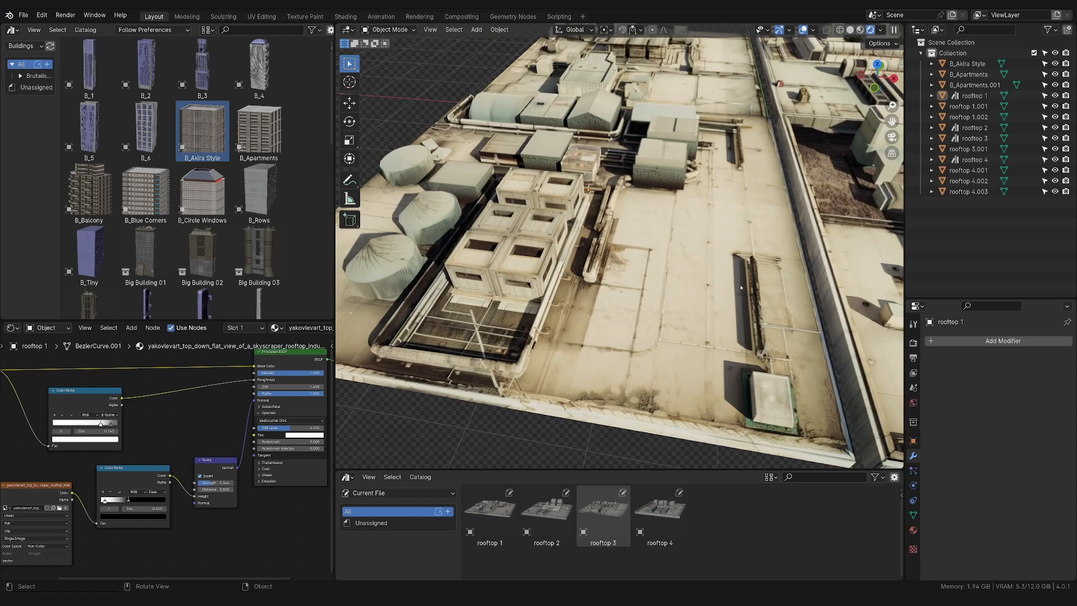
{"action": "scroll", "coordinate": [741, 287], "scroll_direction": "down", "scroll_amount": 5}
{"action": "middle_click_drag", "start_coordinate": [741, 287], "coordinate": [698, 287]}
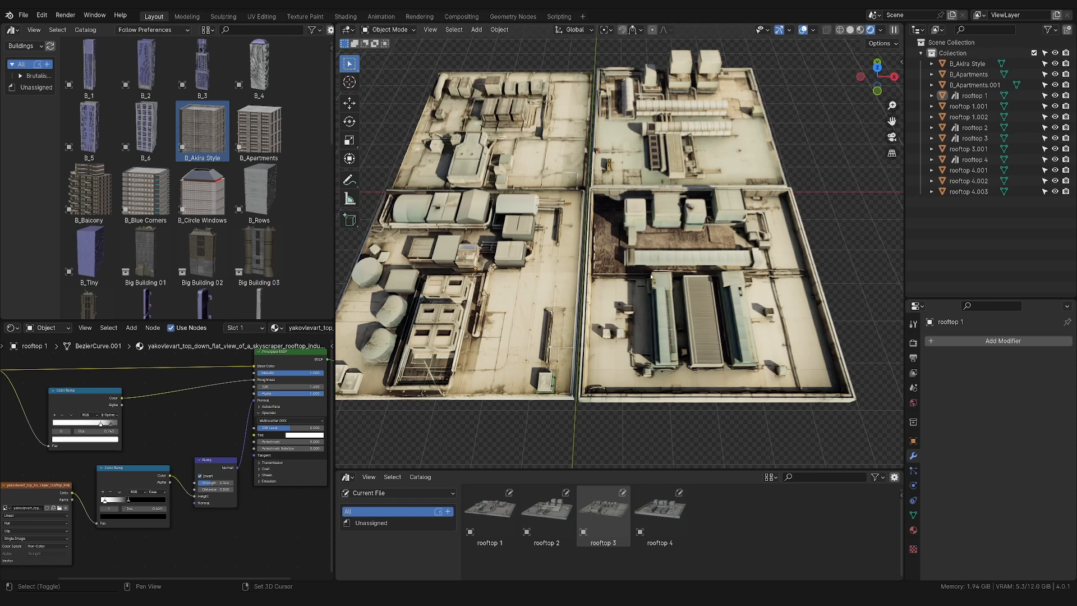
Examine the adjacent rooftop's dark ground area, ducts and crossing pipes up close
{"action": "scroll", "coordinate": [689, 284], "scroll_direction": "up", "scroll_amount": 3}
{"action": "middle_click_drag", "start_coordinate": [769, 305], "coordinate": [637, 269], "text": "shift"}
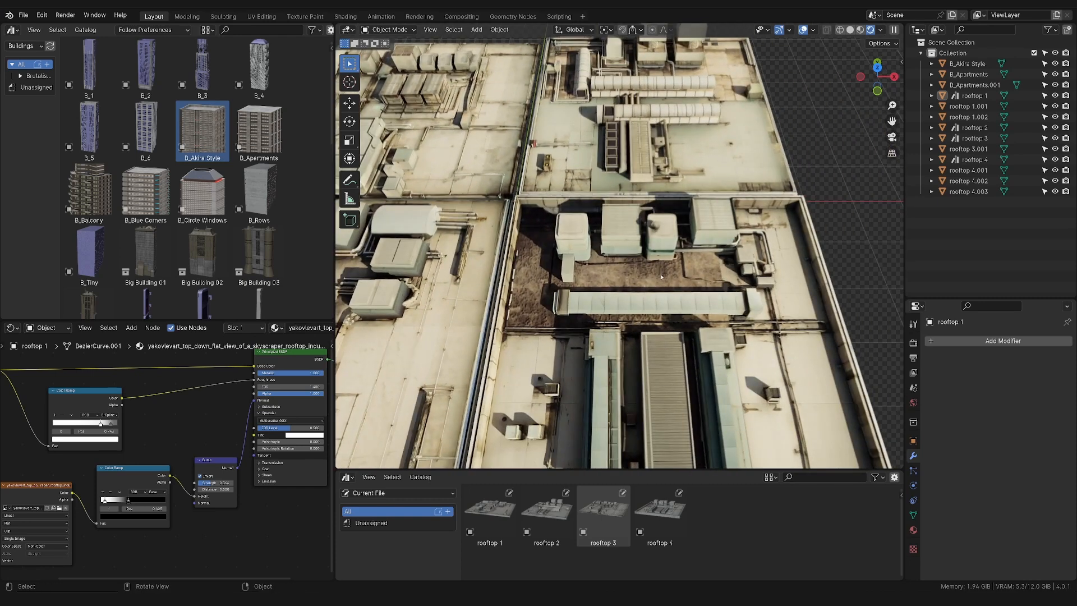
{"action": "middle_click_drag", "start_coordinate": [685, 297], "coordinate": [634, 301]}
{"action": "scroll", "coordinate": [634, 301], "scroll_direction": "up", "scroll_amount": 3}
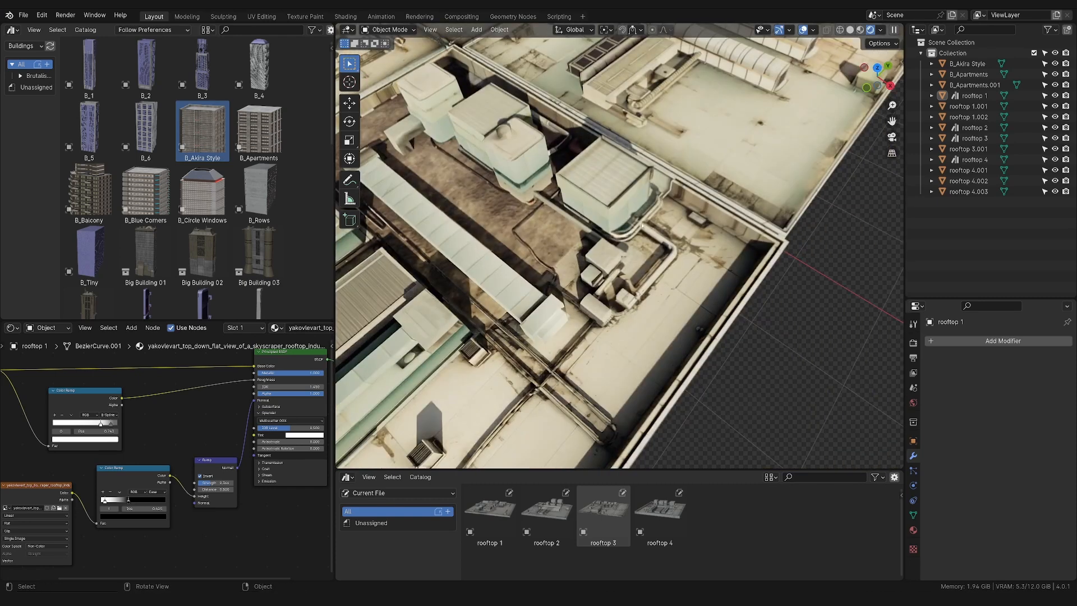
{"action": "middle_click_drag", "start_coordinate": [634, 237], "coordinate": [668, 238]}
{"action": "middle_click_drag", "start_coordinate": [493, 258], "coordinate": [605, 236], "text": "shift"}
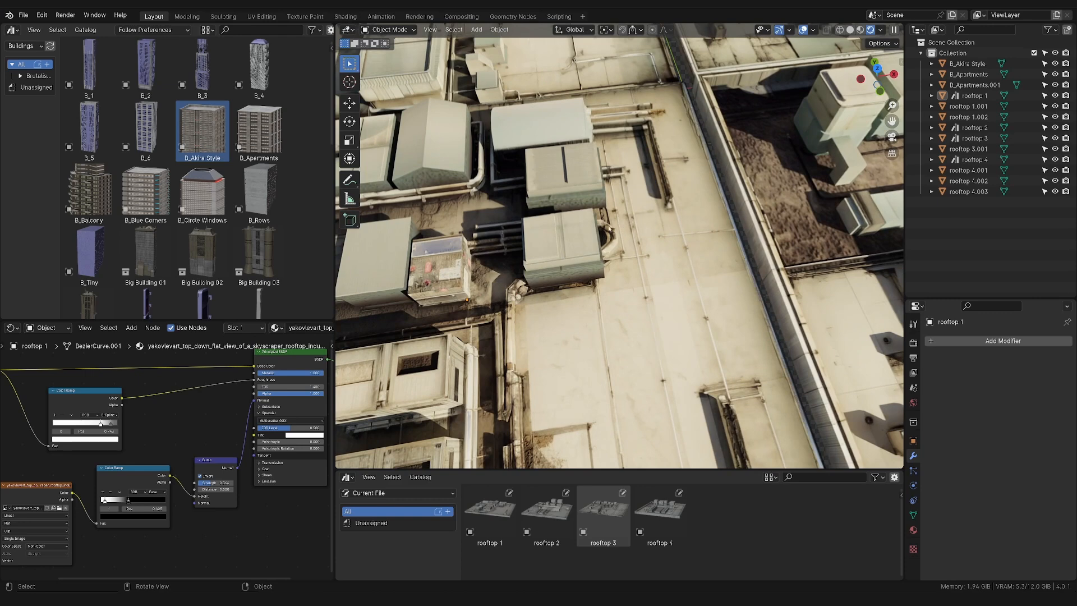
Examine the rooftop with the ribbed central unit, including its vents and surface pipes
{"action": "scroll", "coordinate": [595, 323], "scroll_direction": "down", "scroll_amount": 2}
{"action": "middle_click_drag", "start_coordinate": [554, 301], "coordinate": [760, 244]}
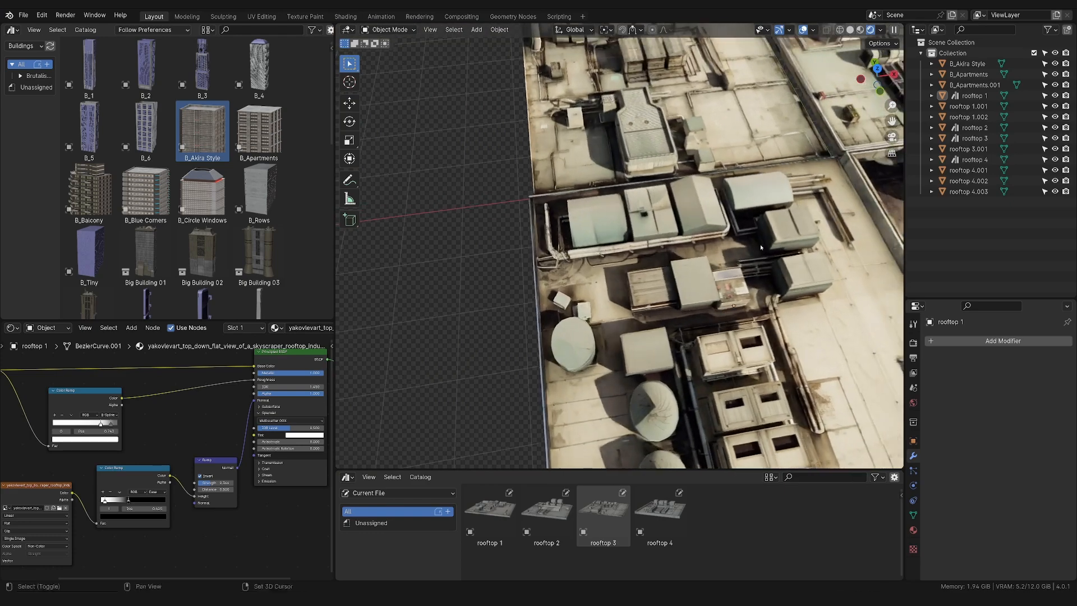
{"action": "scroll", "coordinate": [817, 220], "scroll_direction": "down", "scroll_amount": 1}
{"action": "middle_click_drag", "start_coordinate": [818, 219], "coordinate": [735, 298], "text": "shift"}
{"action": "scroll", "coordinate": [734, 298], "scroll_direction": "up", "scroll_amount": 4}
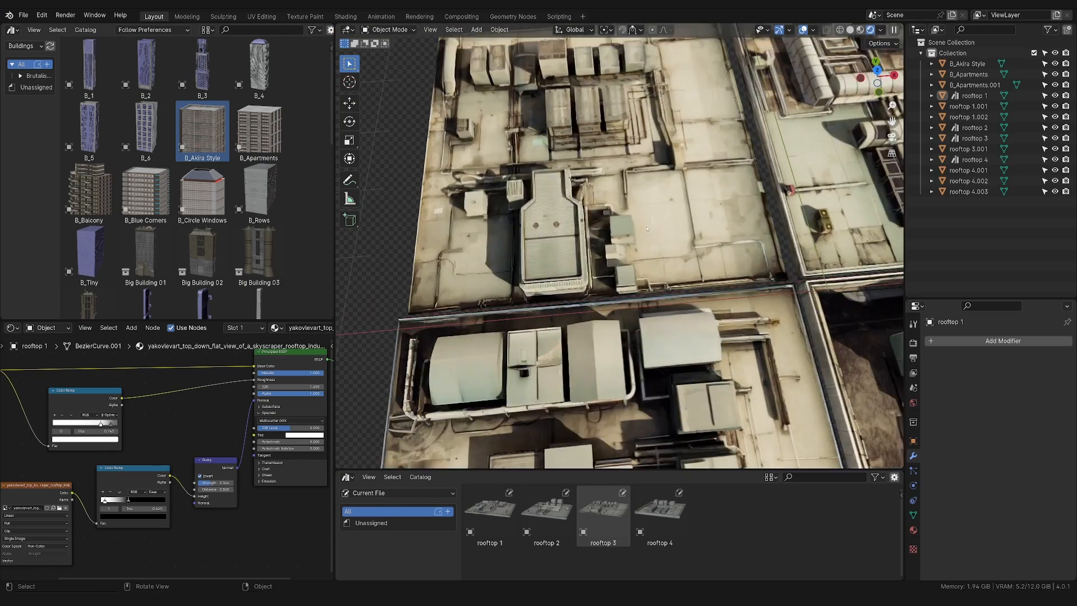
{"action": "middle_click_drag", "start_coordinate": [668, 121], "coordinate": [706, 271], "text": "shift"}
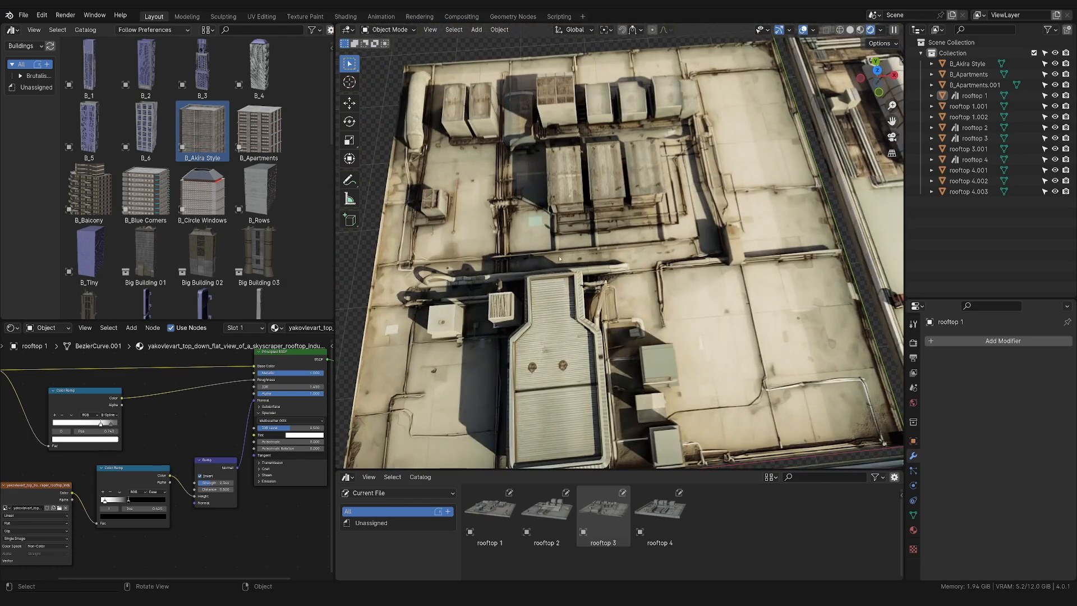
{"action": "scroll", "coordinate": [559, 258], "scroll_direction": "up", "scroll_amount": 2}
{"action": "scroll", "coordinate": [774, 292], "scroll_direction": "up", "scroll_amount": 4}
{"action": "middle_click_drag", "start_coordinate": [606, 252], "coordinate": [641, 204]}
Select rooftop 3 and review the whole block of four rooftops from several angles
{"action": "left_click", "coordinate": [774, 297]}
{"action": "middle_click_drag", "start_coordinate": [649, 257], "coordinate": [807, 259]}
{"action": "scroll", "coordinate": [517, 314], "scroll_direction": "down", "scroll_amount": 7}
{"action": "middle_click_drag", "start_coordinate": [426, 315], "coordinate": [652, 288]}
{"action": "scroll", "coordinate": [630, 314], "scroll_direction": "up", "scroll_amount": 5}
{"action": "scroll", "coordinate": [641, 308], "scroll_direction": "down", "scroll_amount": 3}
{"action": "scroll", "coordinate": [618, 310], "scroll_direction": "up", "scroll_amount": 5}
{"action": "scroll", "coordinate": [652, 289], "scroll_direction": "down", "scroll_amount": 8}
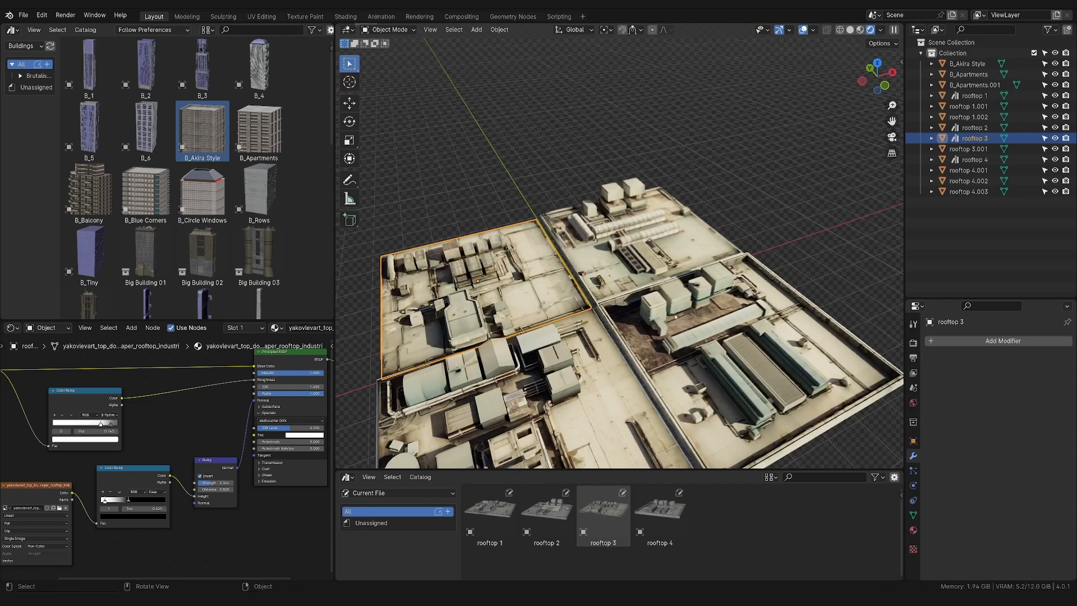
{"action": "scroll", "coordinate": [671, 303], "scroll_direction": "up", "scroll_amount": 1}
{"action": "scroll", "coordinate": [671, 303], "scroll_direction": "down", "scroll_amount": 1}
{"action": "middle_click_drag", "start_coordinate": [729, 449], "coordinate": [774, 358], "text": "shift"}
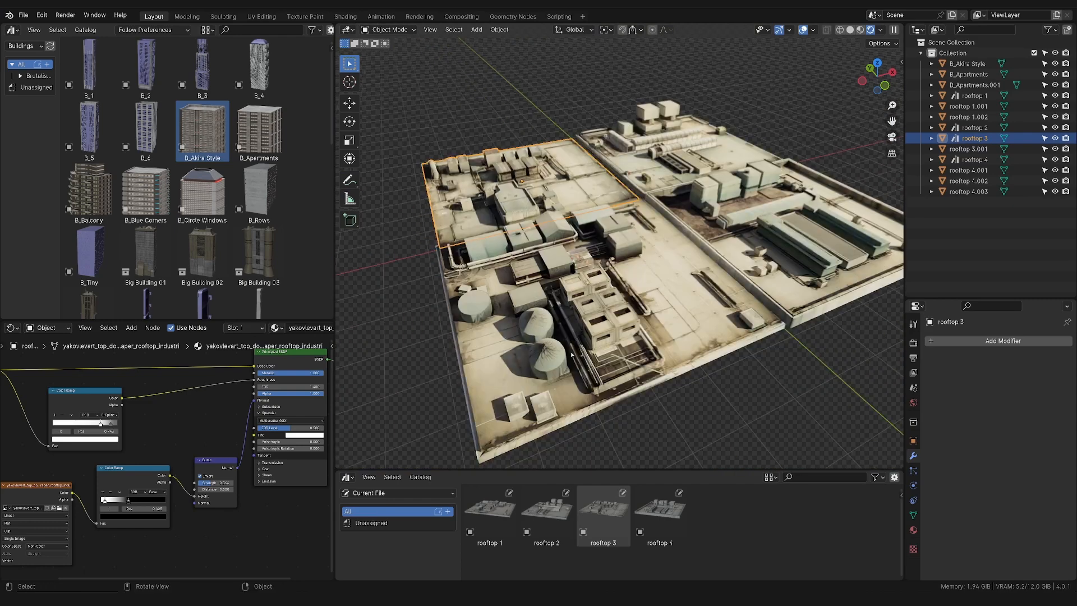
Enlarge the shader editor, frame rooftop 3's material nodes and select the base colour image texture node
{"action": "left_click_drag", "start_coordinate": [274, 321], "coordinate": [275, 253]}
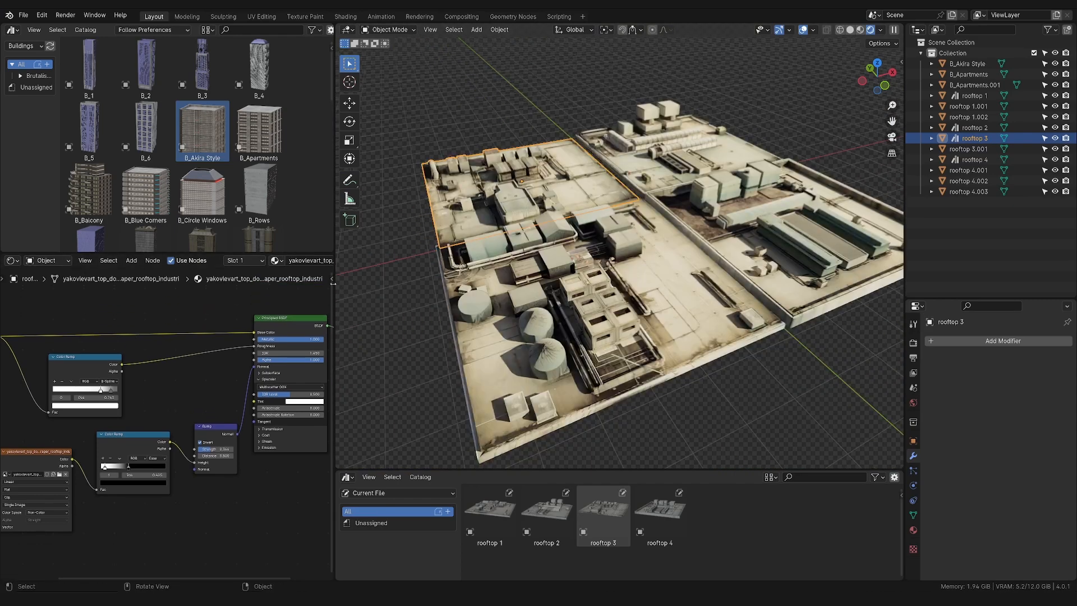
{"action": "left_click_drag", "start_coordinate": [332, 283], "coordinate": [635, 284]}
{"action": "key", "text": "Home"}
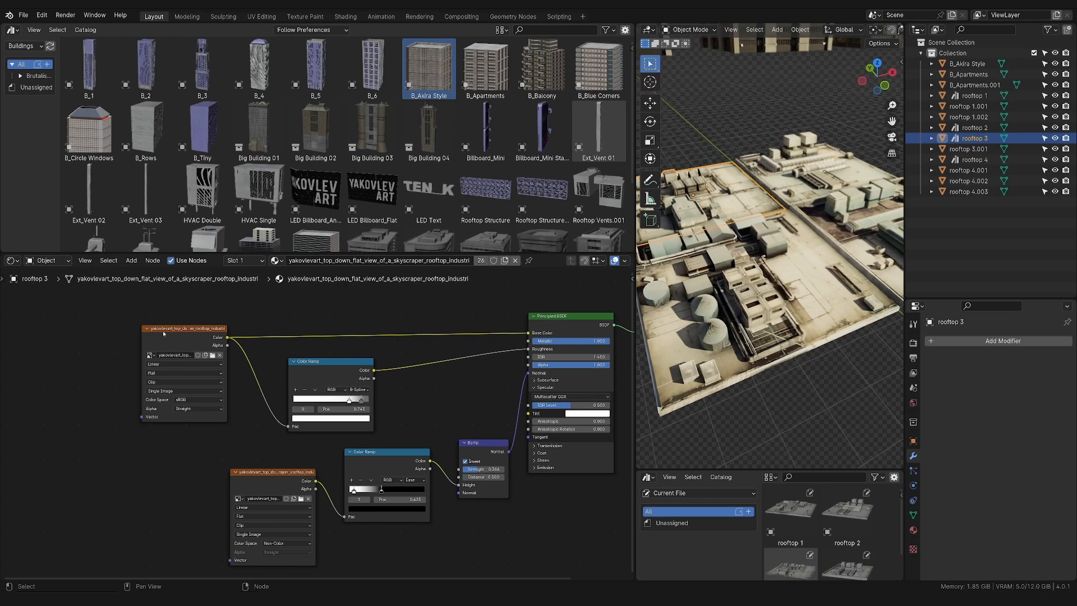
{"action": "left_click", "coordinate": [186, 332]}
{"action": "middle_click_drag", "start_coordinate": [186, 332], "coordinate": [44, 334]}
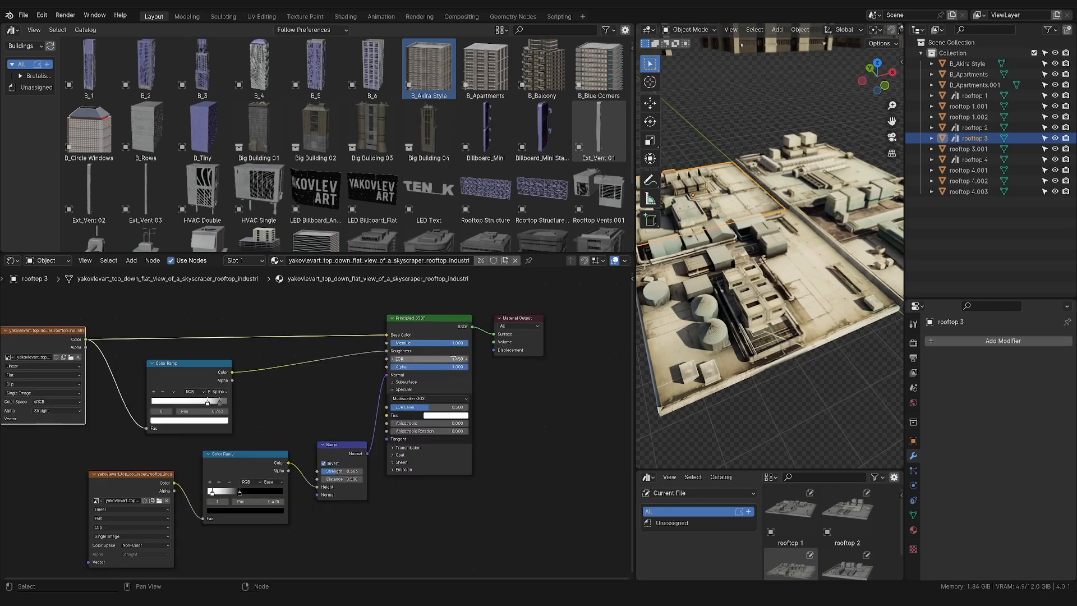
{"action": "left_click_drag", "start_coordinate": [634, 261], "coordinate": [540, 263]}
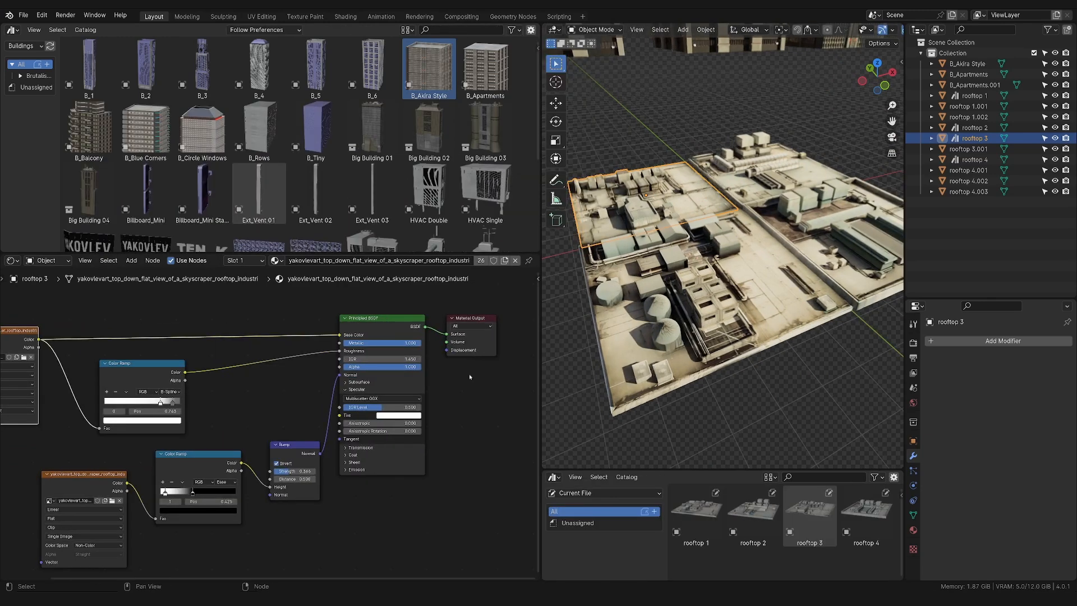
Move the roughness Color Ramp's white stop near the gradient's start, set the grey stop to about 0.73, and check the reflections
{"action": "scroll", "coordinate": [696, 292], "scroll_direction": "up", "scroll_amount": 5}
{"action": "middle_click_drag", "start_coordinate": [696, 292], "coordinate": [686, 303]}
{"action": "middle_click_drag", "start_coordinate": [156, 372], "coordinate": [272, 372]}
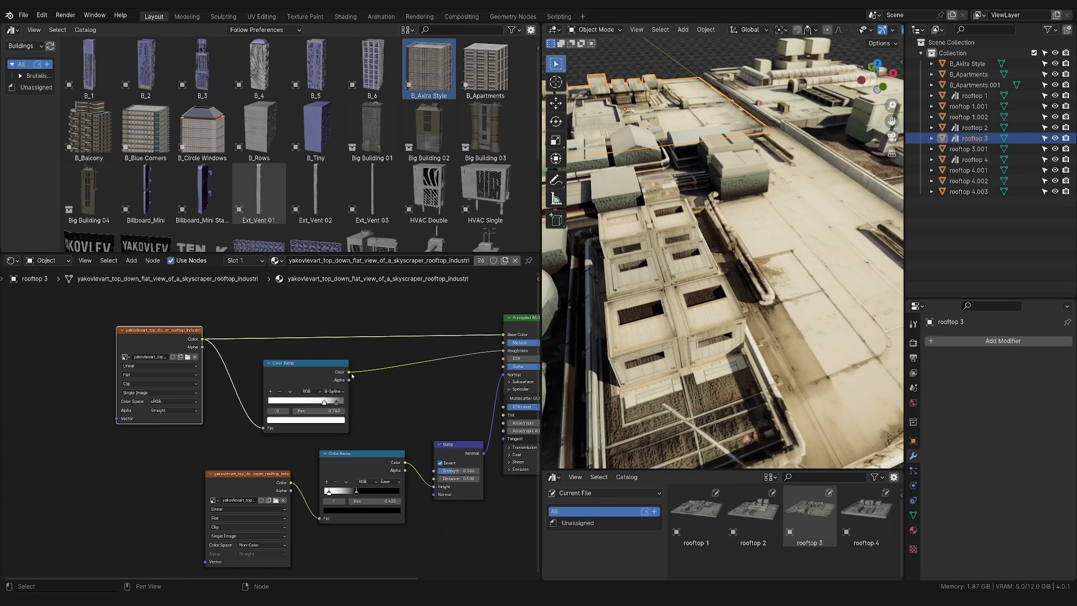
{"action": "middle_click_drag", "start_coordinate": [352, 376], "coordinate": [259, 378]}
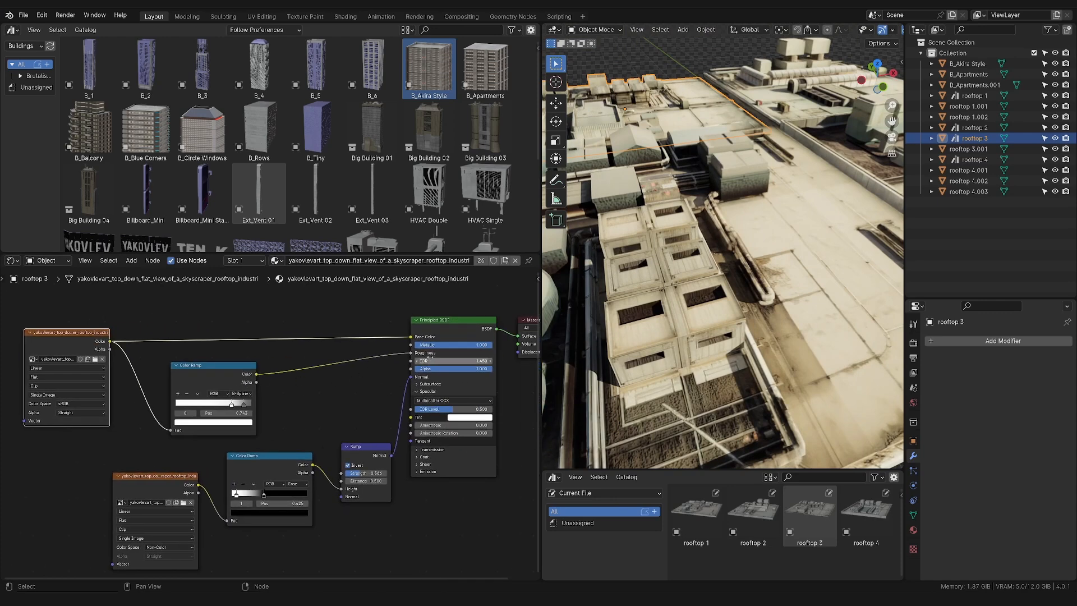
{"action": "middle_click_drag", "start_coordinate": [785, 292], "coordinate": [756, 325]}
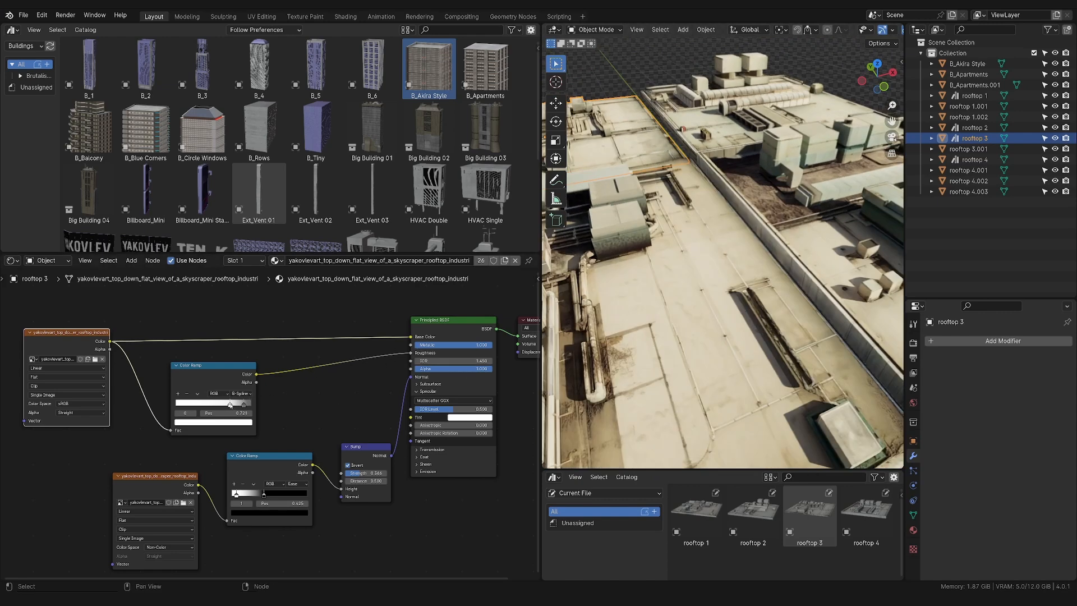
{"action": "left_click_drag", "start_coordinate": [229, 405], "coordinate": [191, 410]}
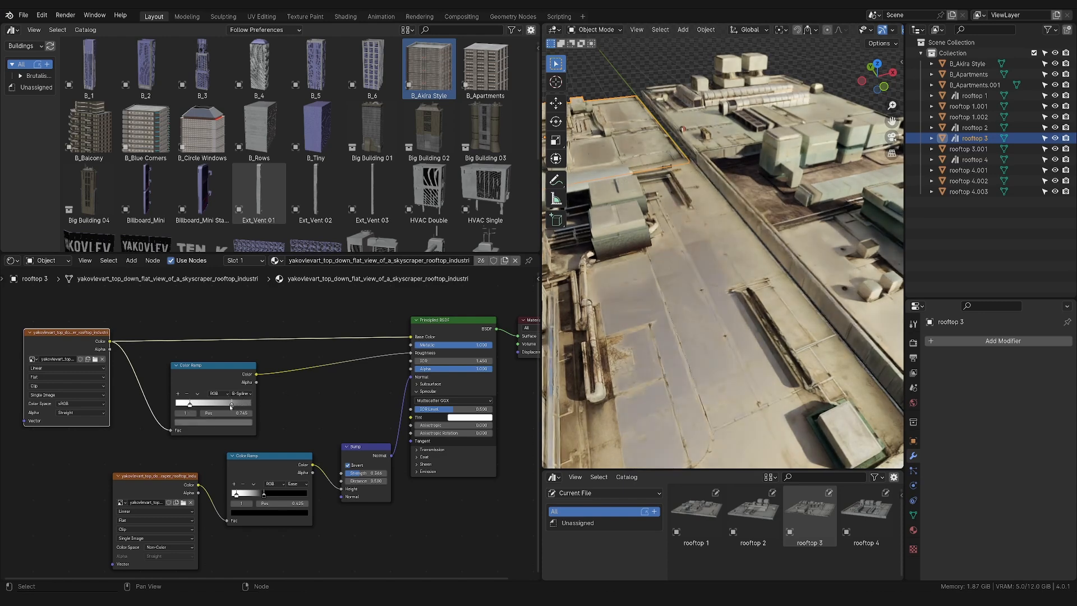
{"action": "left_click_drag", "start_coordinate": [231, 408], "coordinate": [230, 407]}
{"action": "middle_click_drag", "start_coordinate": [750, 357], "coordinate": [693, 223]}
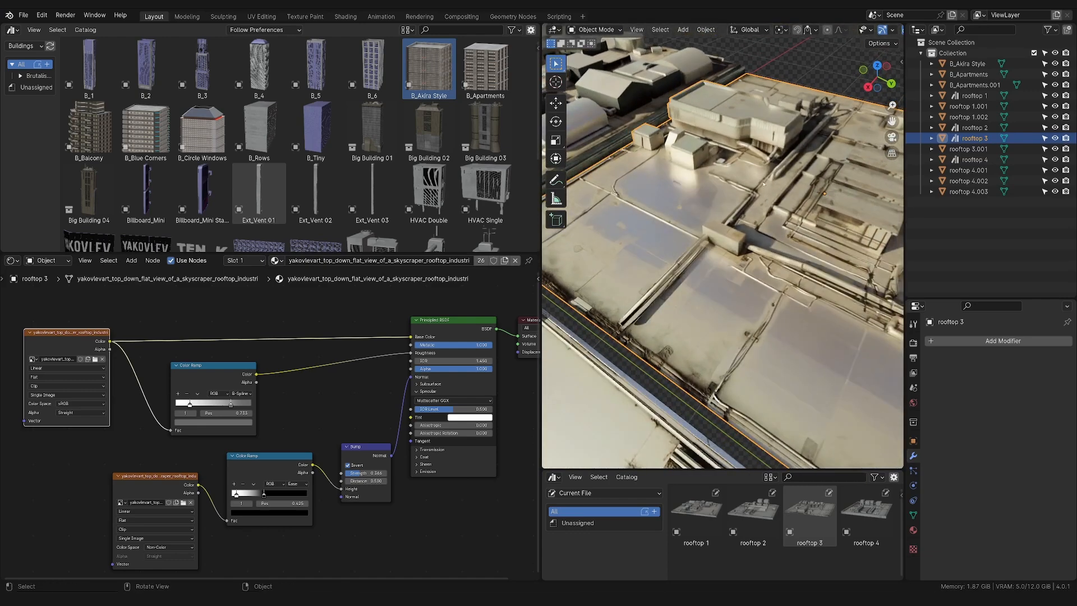
Examine the reflections on rooftop 3's panels and the neighbouring rooftops from several angles
{"action": "middle_click_drag", "start_coordinate": [762, 183], "coordinate": [715, 222]}
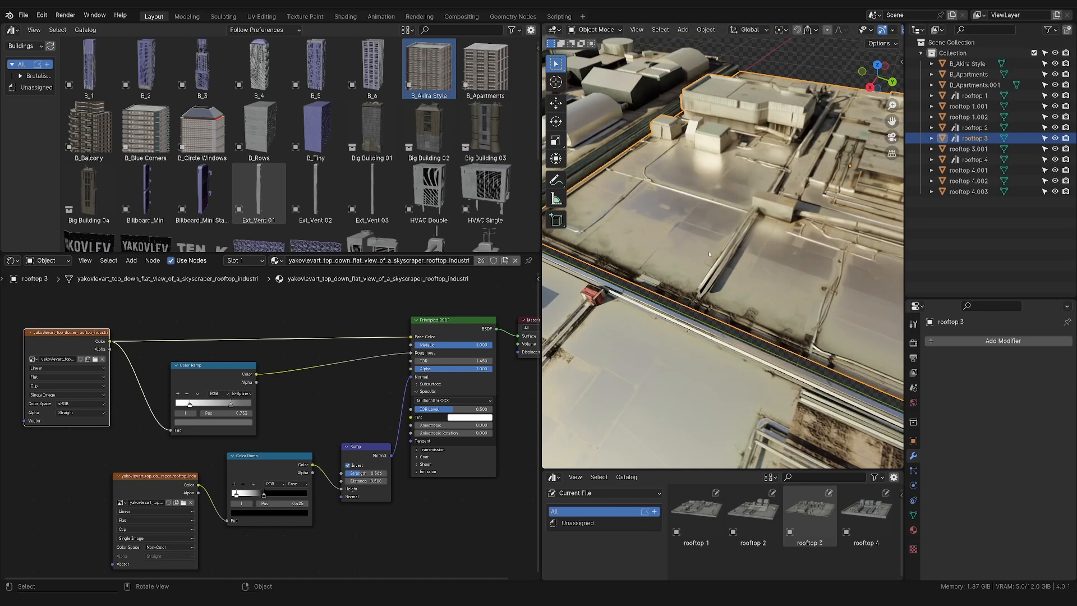
{"action": "middle_click_drag", "start_coordinate": [711, 255], "coordinate": [682, 257]}
{"action": "middle_click_drag", "start_coordinate": [697, 299], "coordinate": [876, 264]}
{"action": "scroll", "coordinate": [786, 246], "scroll_direction": "up", "scroll_amount": 4}
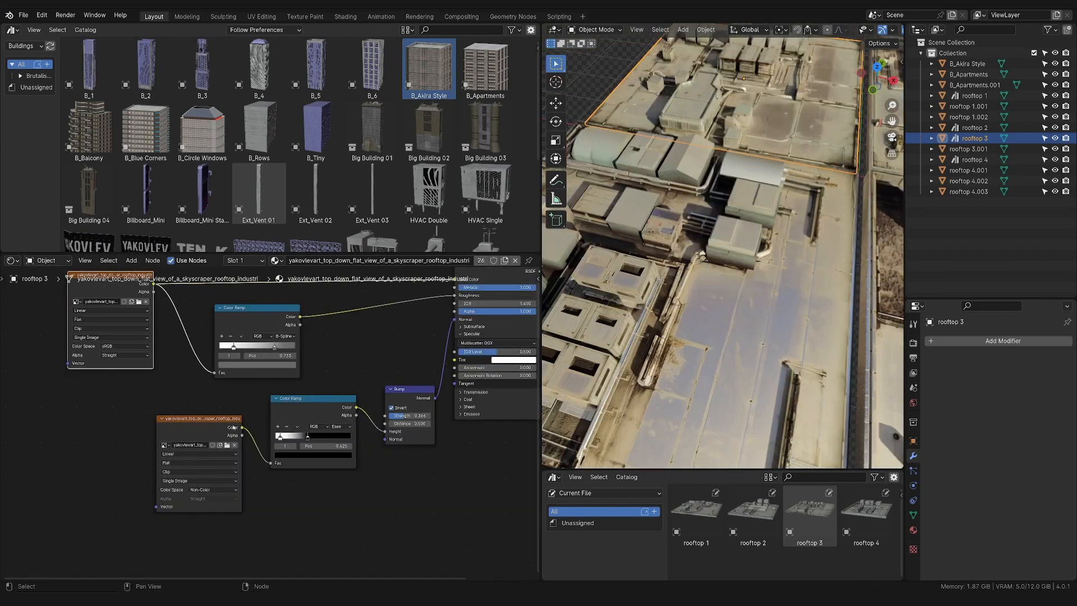
Bring the bump nodes into view and inspect surface detail on the rooftop's housings, curved roofs and pipes up close
{"action": "middle_click_drag", "start_coordinate": [309, 430], "coordinate": [275, 441]}
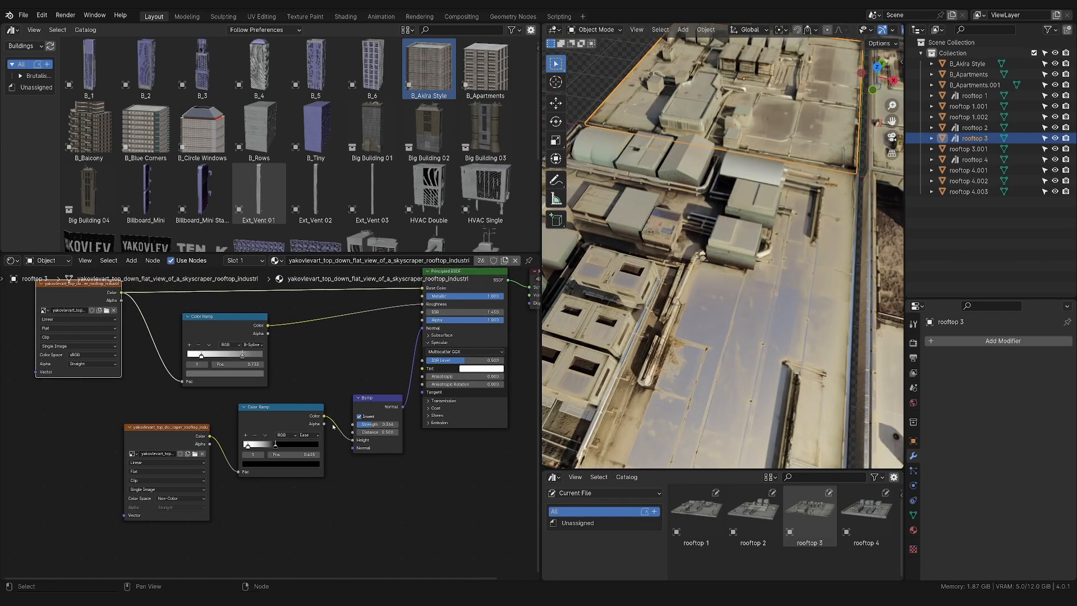
{"action": "middle_click_drag", "start_coordinate": [388, 420], "coordinate": [352, 433]}
{"action": "scroll", "coordinate": [752, 281], "scroll_direction": "up", "scroll_amount": 5}
{"action": "scroll", "coordinate": [754, 291], "scroll_direction": "down", "scroll_amount": 4}
{"action": "middle_click_drag", "start_coordinate": [773, 324], "coordinate": [766, 315]}
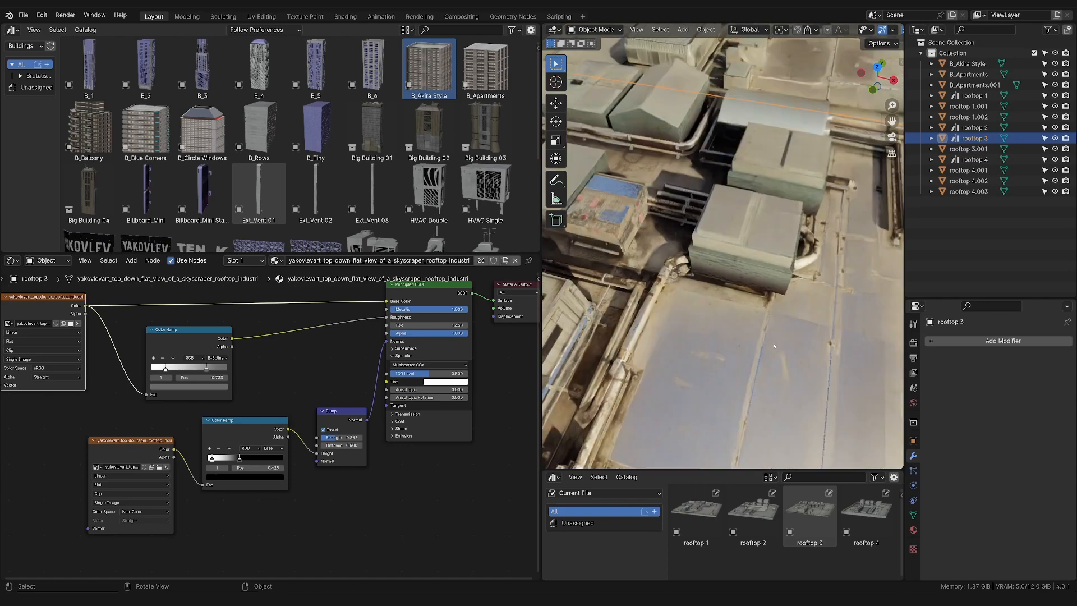
{"action": "scroll", "coordinate": [766, 315], "scroll_direction": "up", "scroll_amount": 3}
{"action": "scroll", "coordinate": [765, 315], "scroll_direction": "down", "scroll_amount": 5}
{"action": "scroll", "coordinate": [761, 344], "scroll_direction": "up", "scroll_amount": 4}
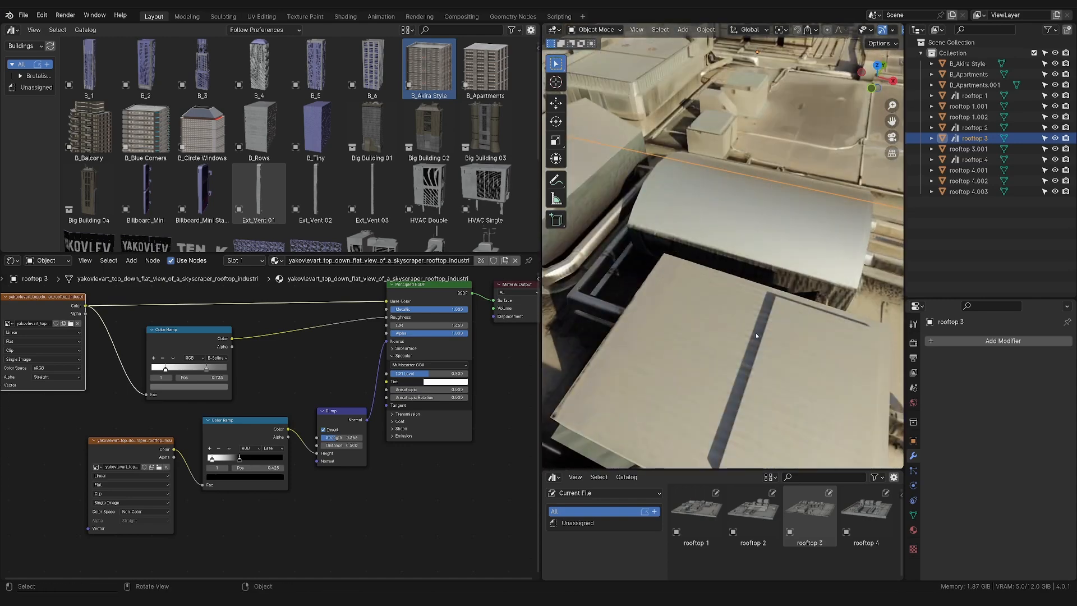
{"action": "scroll", "coordinate": [756, 335], "scroll_direction": "down", "scroll_amount": 4}
{"action": "scroll", "coordinate": [771, 338], "scroll_direction": "up", "scroll_amount": 2}
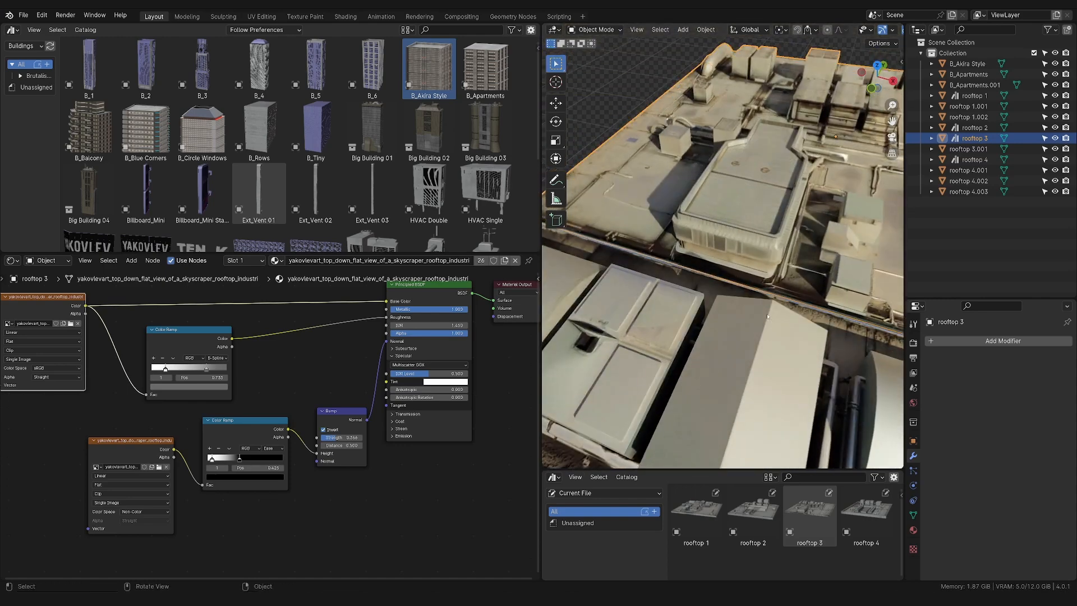
{"action": "middle_click_drag", "start_coordinate": [748, 330], "coordinate": [754, 324]}
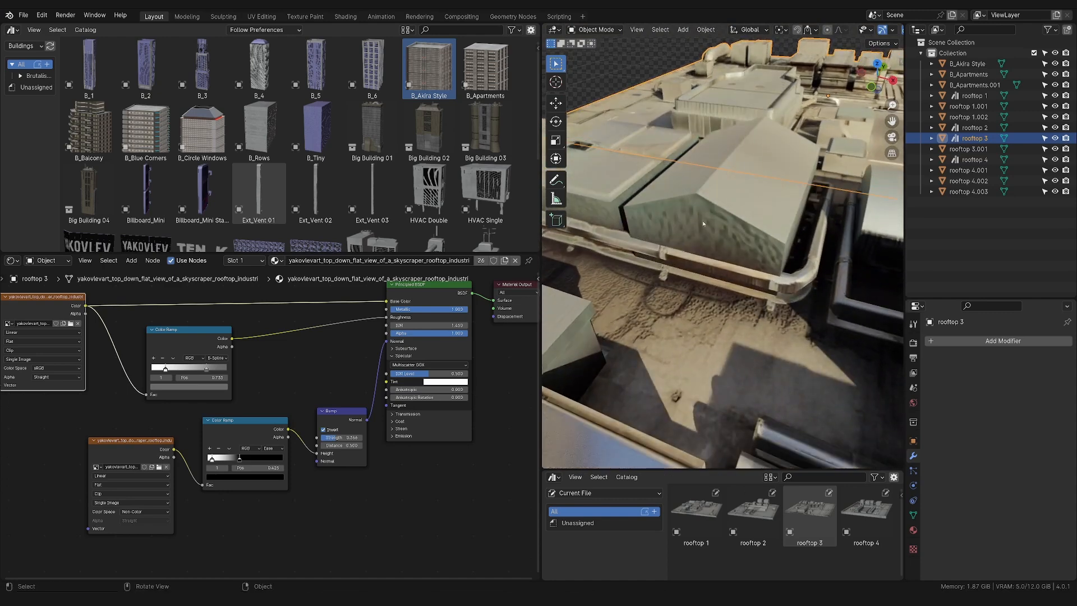
Toggle the Bump node's mute off and on to compare the rooftop surface with and without bump, leaving it enabled
{"action": "left_click", "coordinate": [340, 415]}
{"action": "key", "text": "m"}
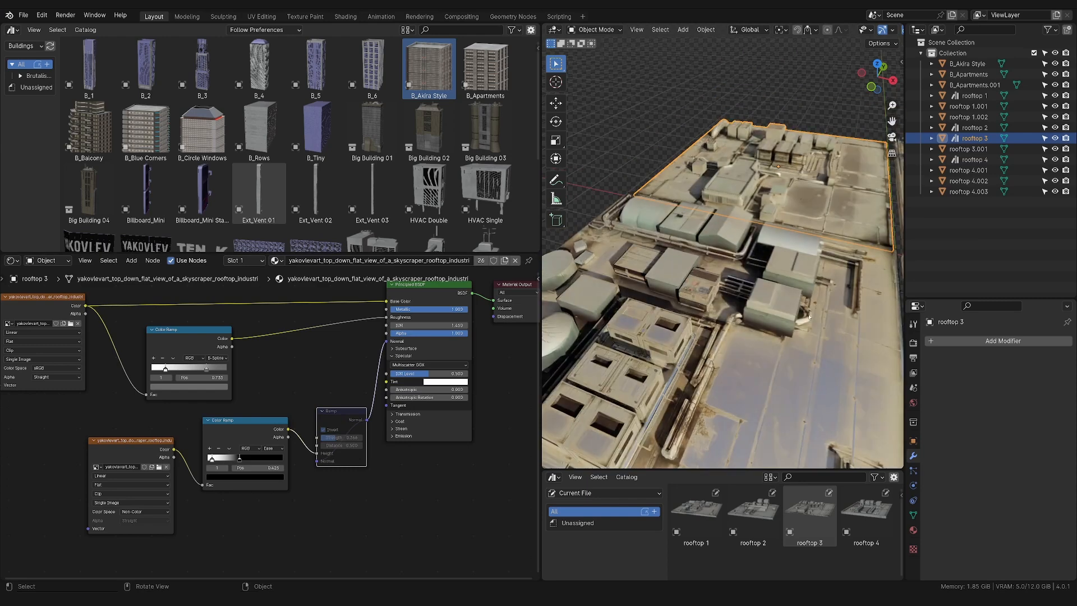
{"action": "key", "text": "m"}
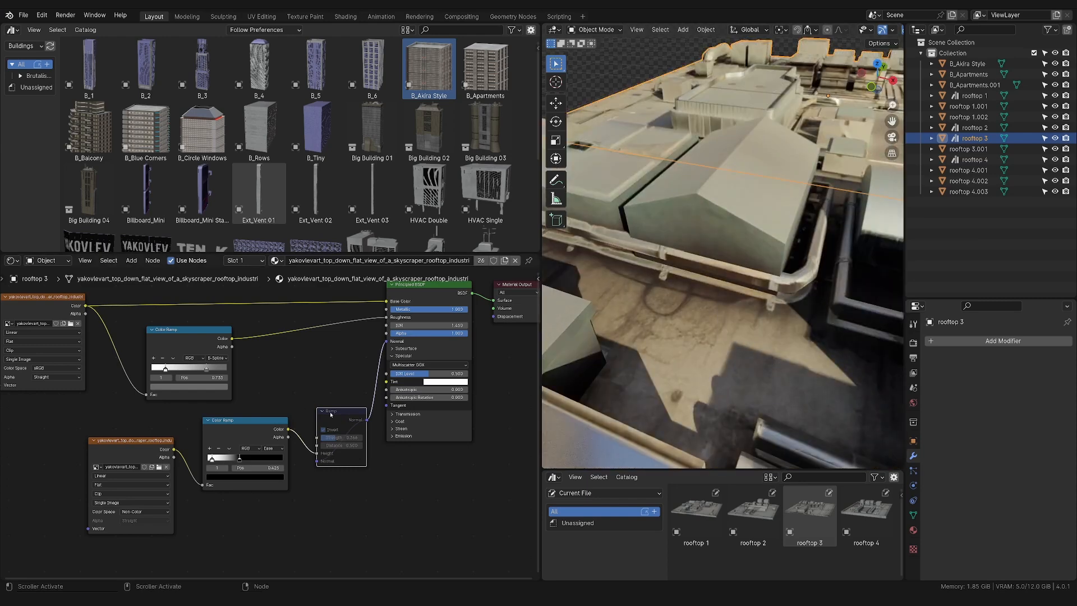
{"action": "key", "text": "m"}
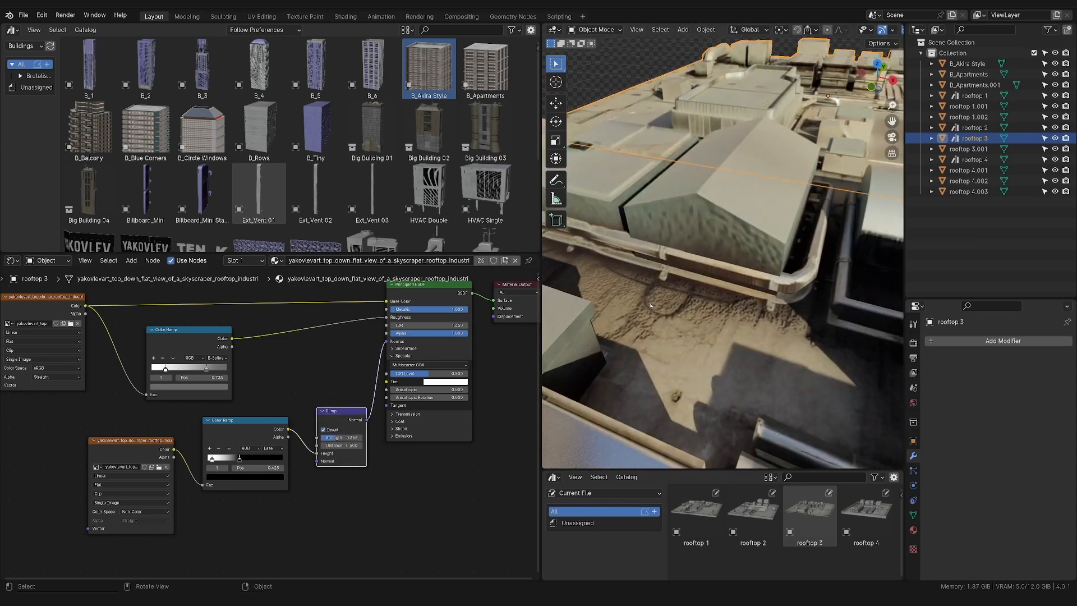
Select the B_Apartments building and frame its roof for a close look
{"action": "scroll", "coordinate": [723, 316], "scroll_direction": "down", "scroll_amount": 5}
{"action": "middle_click_drag", "start_coordinate": [723, 315], "coordinate": [735, 241]}
{"action": "scroll", "coordinate": [751, 303], "scroll_direction": "down", "scroll_amount": 4}
{"action": "scroll", "coordinate": [777, 281], "scroll_direction": "up", "scroll_amount": 3}
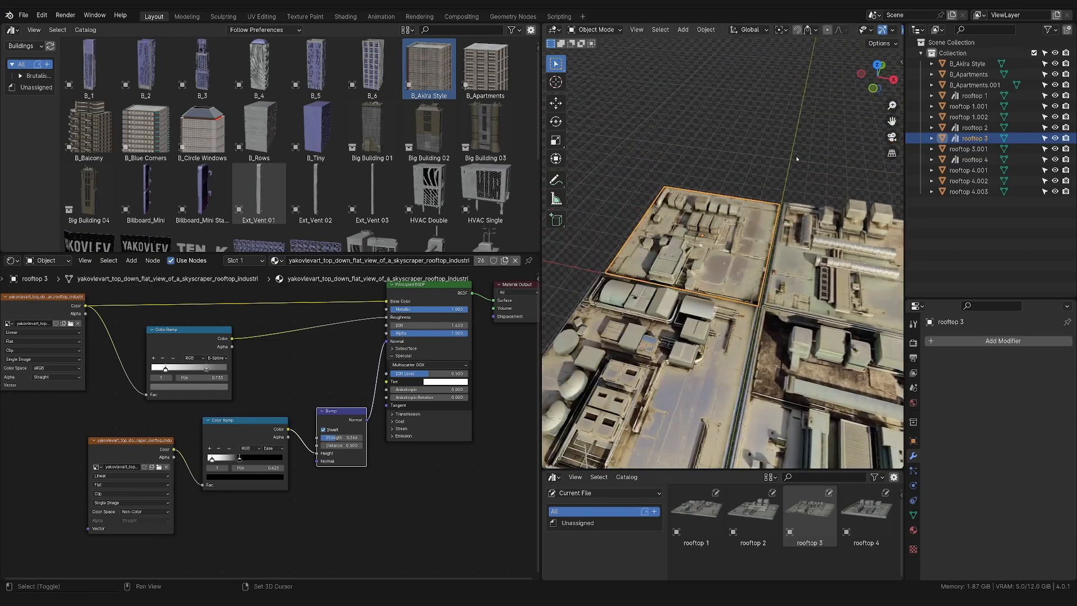
{"action": "middle_click_drag", "start_coordinate": [738, 168], "coordinate": [770, 346], "text": "shift"}
{"action": "scroll", "coordinate": [769, 337], "scroll_direction": "down", "scroll_amount": 2}
{"action": "left_click", "coordinate": [794, 95]}
{"action": "key", "text": "KP_Decimal"}
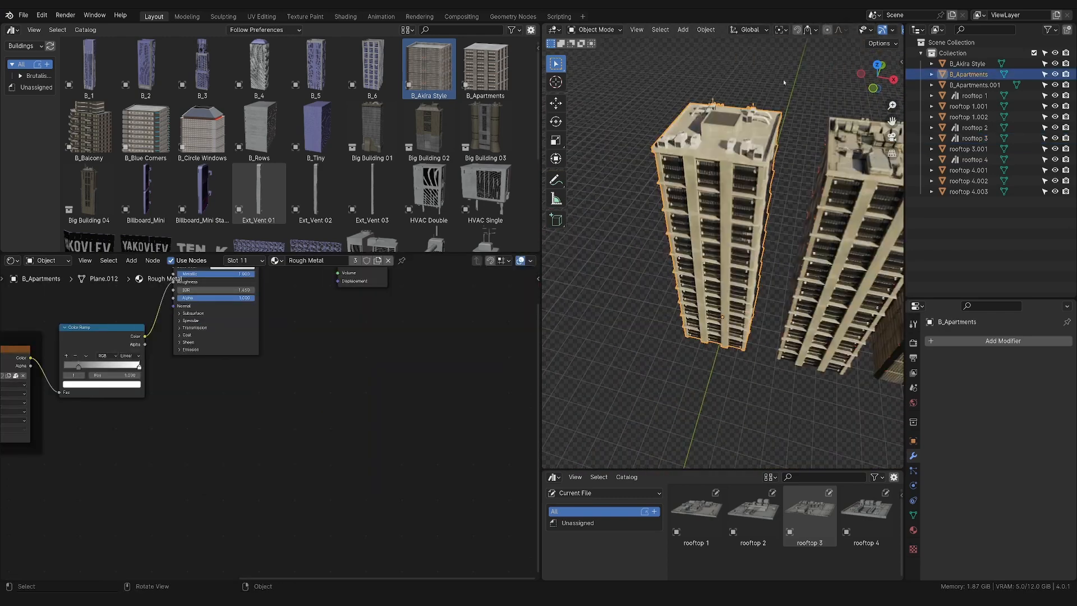
{"action": "scroll", "coordinate": [783, 81], "scroll_direction": "up", "scroll_amount": 5}
{"action": "middle_click_drag", "start_coordinate": [783, 81], "coordinate": [789, 251], "text": "shift"}
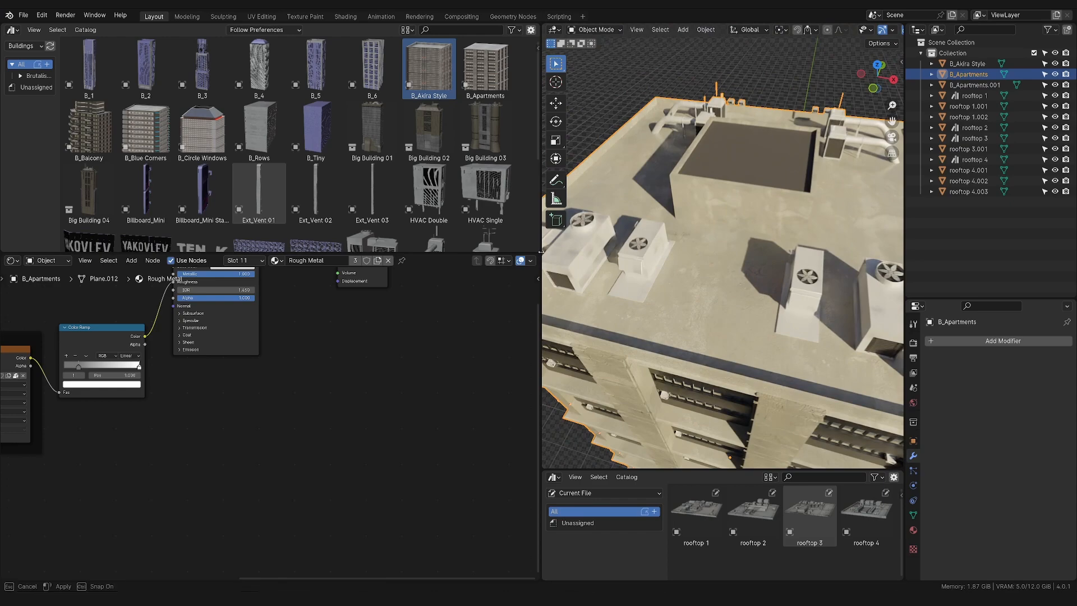
Enlarge the 3D viewport and asset browser, and examine the fan units and ducts on the B_Apartments roof
{"action": "left_click_drag", "start_coordinate": [541, 251], "coordinate": [203, 252]}
{"action": "scroll", "coordinate": [505, 225], "scroll_direction": "down", "scroll_amount": 4}
{"action": "middle_click_drag", "start_coordinate": [522, 213], "coordinate": [614, 240]}
{"action": "scroll", "coordinate": [614, 240], "scroll_direction": "up", "scroll_amount": 2}
{"action": "middle_click_drag", "start_coordinate": [614, 241], "coordinate": [589, 224]}
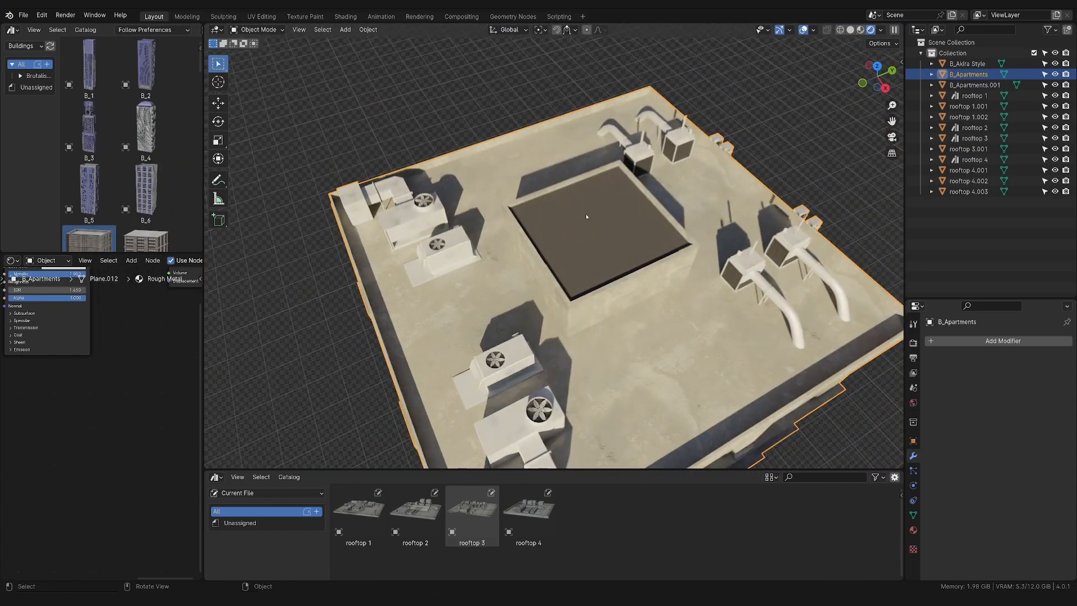
{"action": "middle_click_drag", "start_coordinate": [587, 212], "coordinate": [551, 286]}
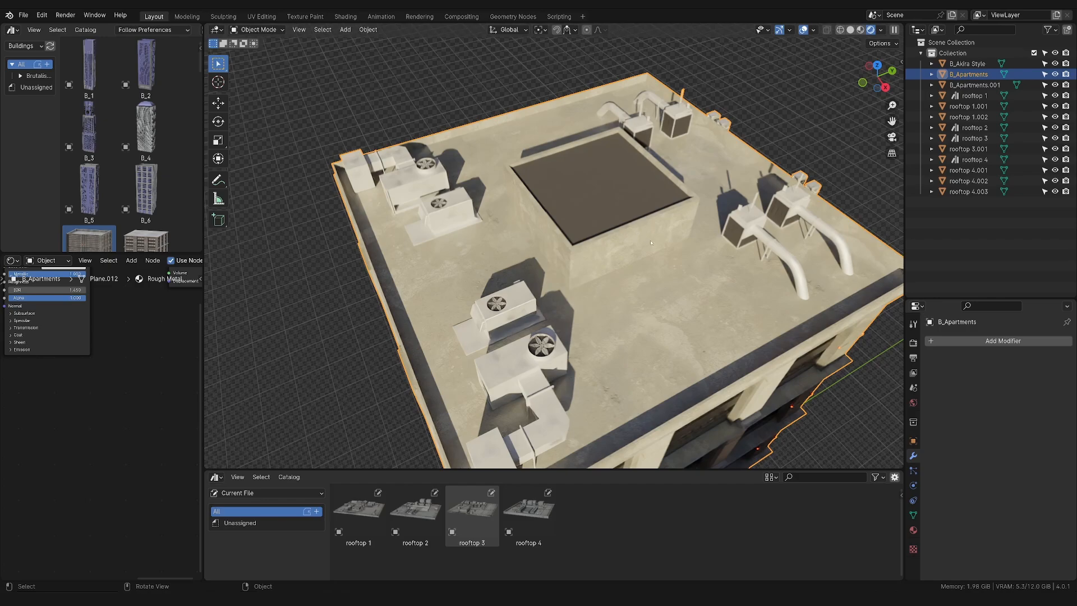
{"action": "middle_click_drag", "start_coordinate": [651, 242], "coordinate": [760, 240]}
{"action": "left_click_drag", "start_coordinate": [543, 469], "coordinate": [544, 420]}
{"action": "middle_click_drag", "start_coordinate": [555, 381], "coordinate": [634, 101], "text": "shift"}
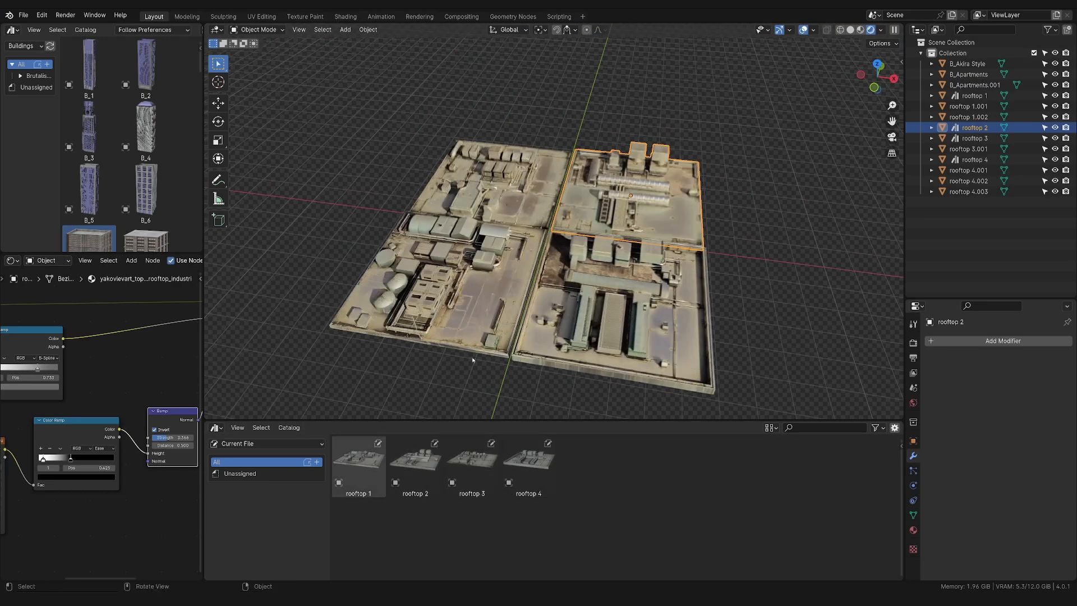
Try placing another rooftop 4 asset beside the four-rooftop block
{"action": "left_click_drag", "start_coordinate": [528, 466], "coordinate": [791, 244]}
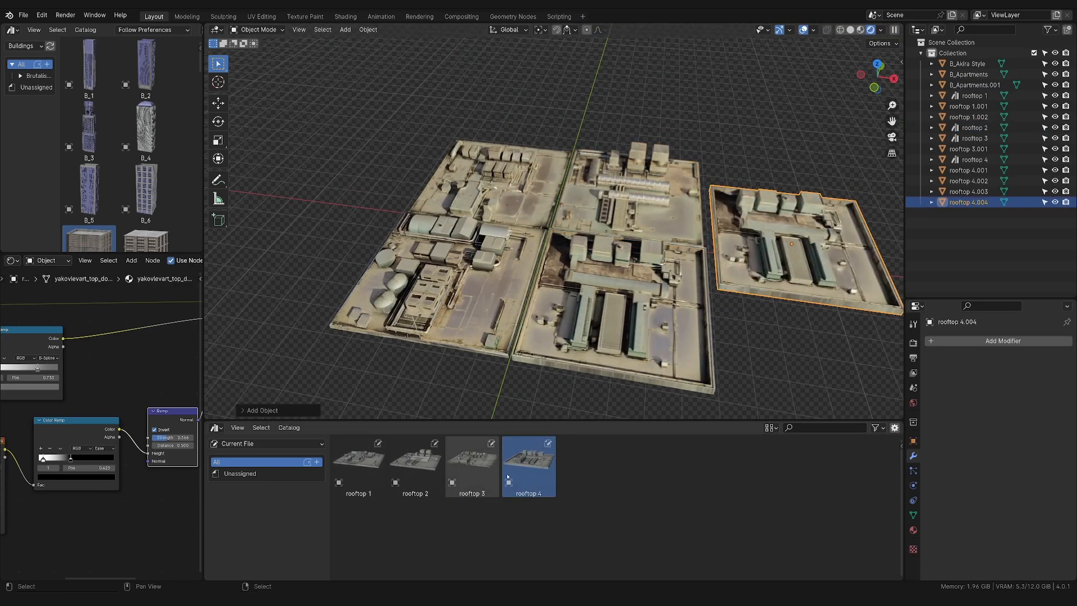
{"action": "left_click_drag", "start_coordinate": [726, 113], "coordinate": [769, 125]}
{"action": "key", "text": "ctrl+z"}
{"action": "key", "text": "ctrl+z"}
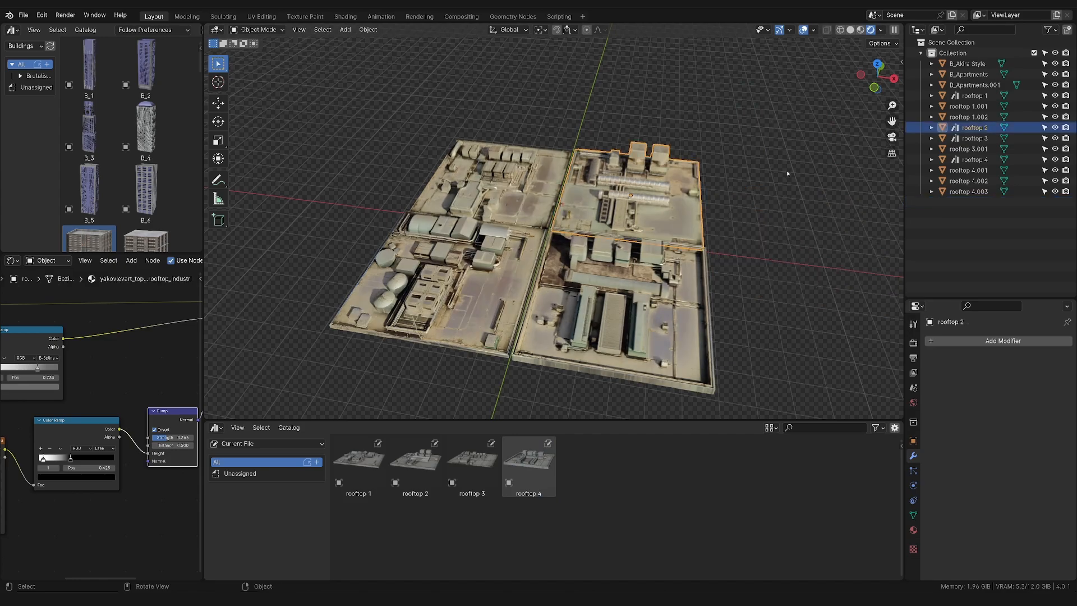
Select B_Apartments.001 and inspect the rooftop pieces covering the neighbouring Akira-style tower
{"action": "middle_click_drag", "start_coordinate": [787, 171], "coordinate": [611, 338], "text": "shift"}
{"action": "scroll", "coordinate": [611, 337], "scroll_direction": "up", "scroll_amount": 6}
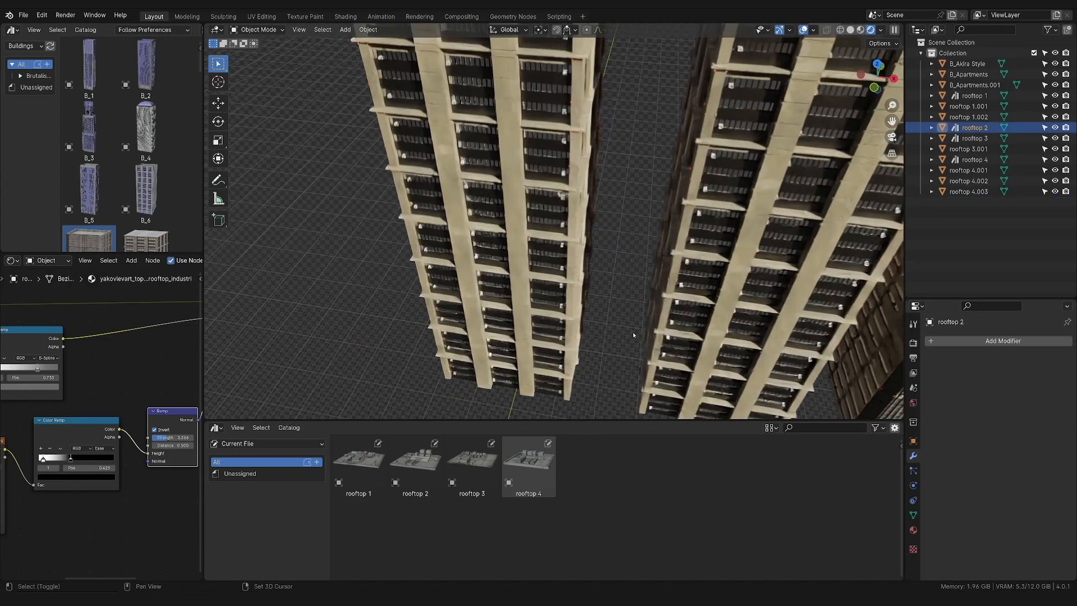
{"action": "middle_click_drag", "start_coordinate": [632, 295], "coordinate": [645, 392], "text": "shift"}
{"action": "middle_click_drag", "start_coordinate": [701, 163], "coordinate": [609, 234]}
{"action": "left_click", "coordinate": [681, 188]}
{"action": "scroll", "coordinate": [609, 234], "scroll_direction": "up", "scroll_amount": 3}
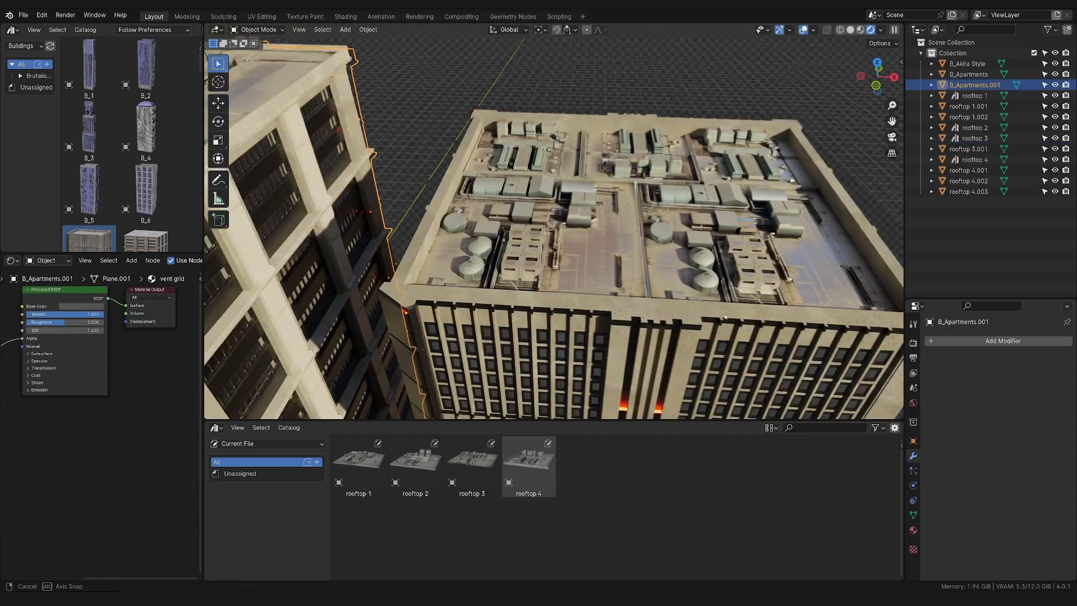
{"action": "mouse_move", "coordinate": [695, 338]}
{"action": "middle_mouse_down"}
{"action": "mouse_move", "coordinate": [691, 299]}
{"action": "mouse_move", "coordinate": [689, 342]}
{"action": "middle_mouse_up"}
Select the individual rooftop 1 and rooftop 4 copies on the Akira-style tower to examine how its roof is assembled
{"action": "left_click", "coordinate": [691, 161]}
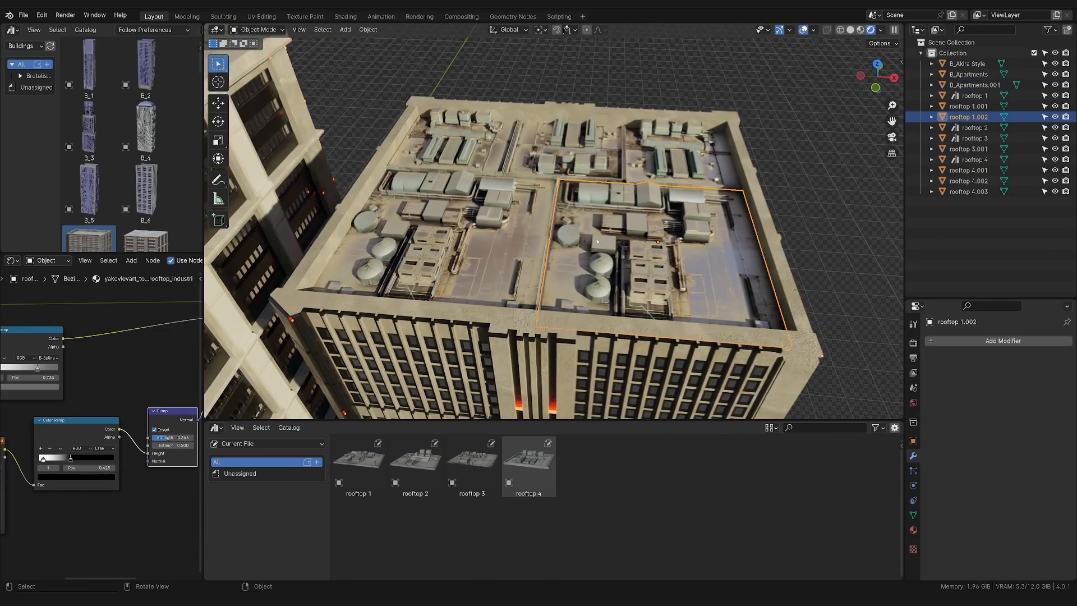
{"action": "left_click", "coordinate": [656, 236]}
{"action": "left_click", "coordinate": [482, 239]}
{"action": "left_click", "coordinate": [465, 147]}
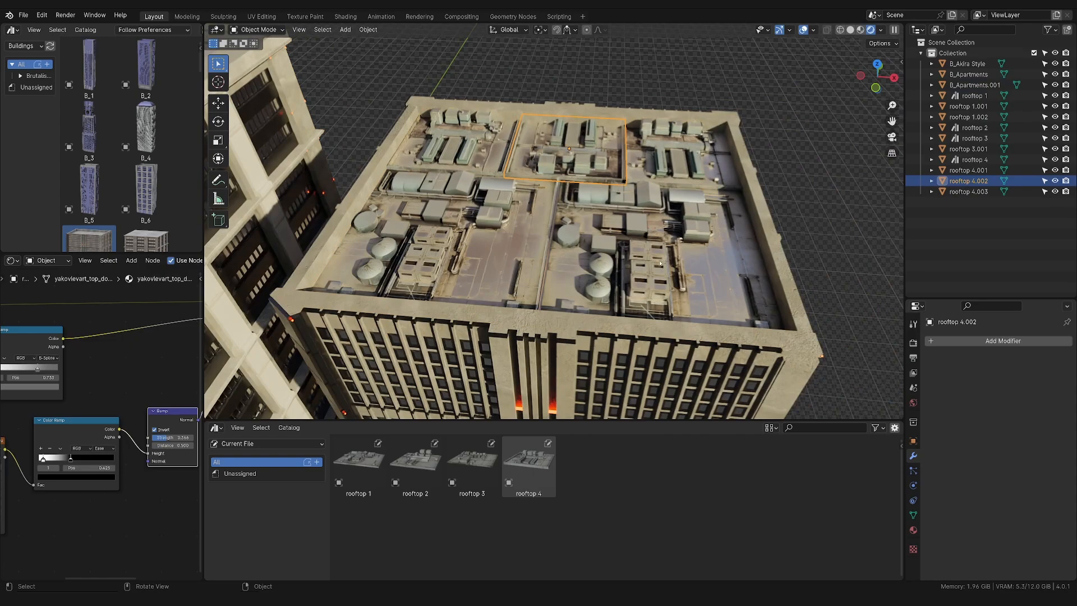
{"action": "left_click", "coordinate": [645, 230]}
{"action": "scroll", "coordinate": [798, 248], "scroll_direction": "down", "scroll_amount": 5}
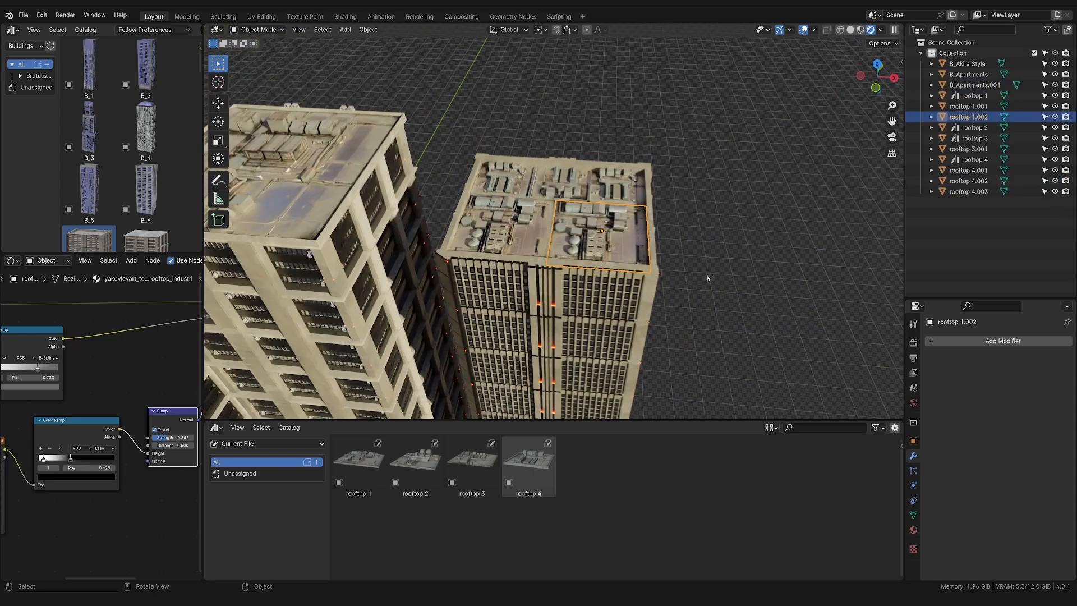
Examine the rooftop 3 copy on the apartment tower, including its vents, pipes and fit inside the parapet
{"action": "middle_click_drag", "start_coordinate": [415, 277], "coordinate": [611, 286], "text": "shift"}
{"action": "scroll", "coordinate": [598, 211], "scroll_direction": "up", "scroll_amount": 4}
{"action": "scroll", "coordinate": [598, 212], "scroll_direction": "up", "scroll_amount": 2}
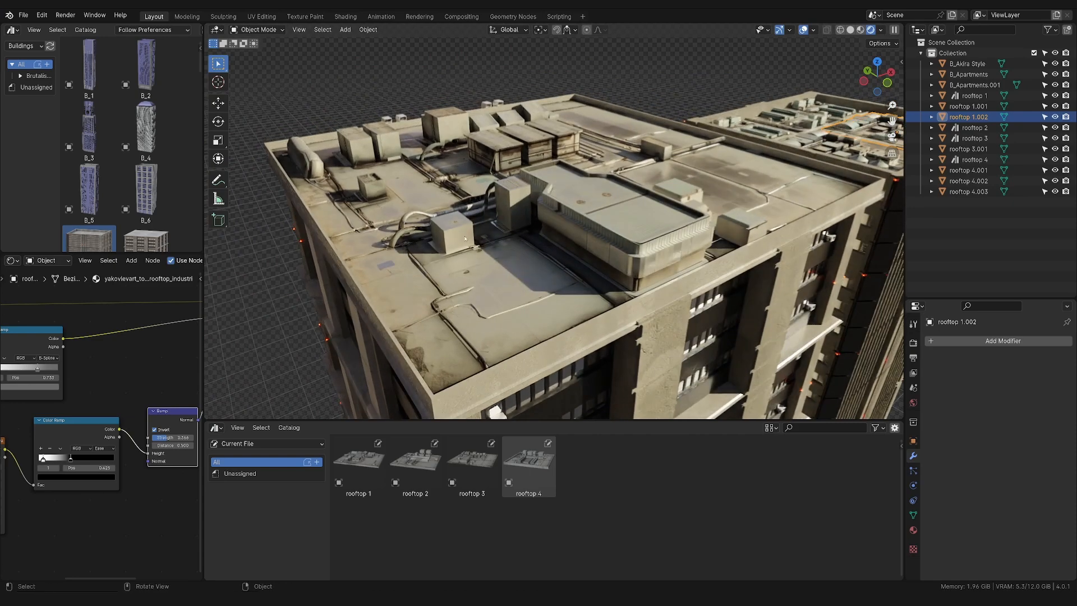
{"action": "middle_click_drag", "start_coordinate": [660, 214], "coordinate": [663, 251]}
{"action": "scroll", "coordinate": [566, 157], "scroll_direction": "up", "scroll_amount": 3}
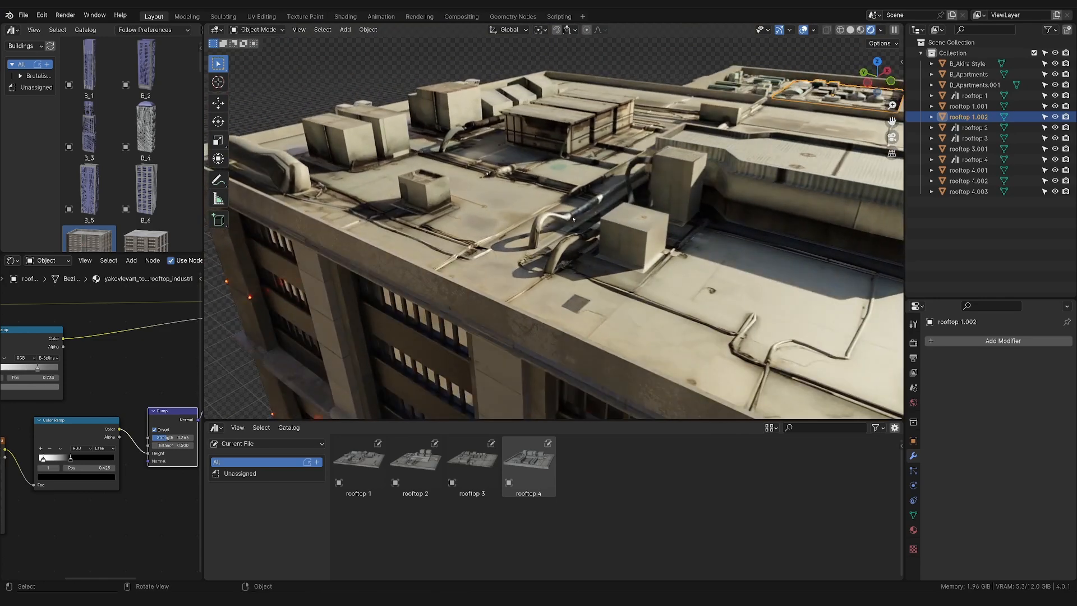
{"action": "middle_click_drag", "start_coordinate": [549, 226], "coordinate": [493, 247]}
{"action": "scroll", "coordinate": [493, 247], "scroll_direction": "down", "scroll_amount": 4}
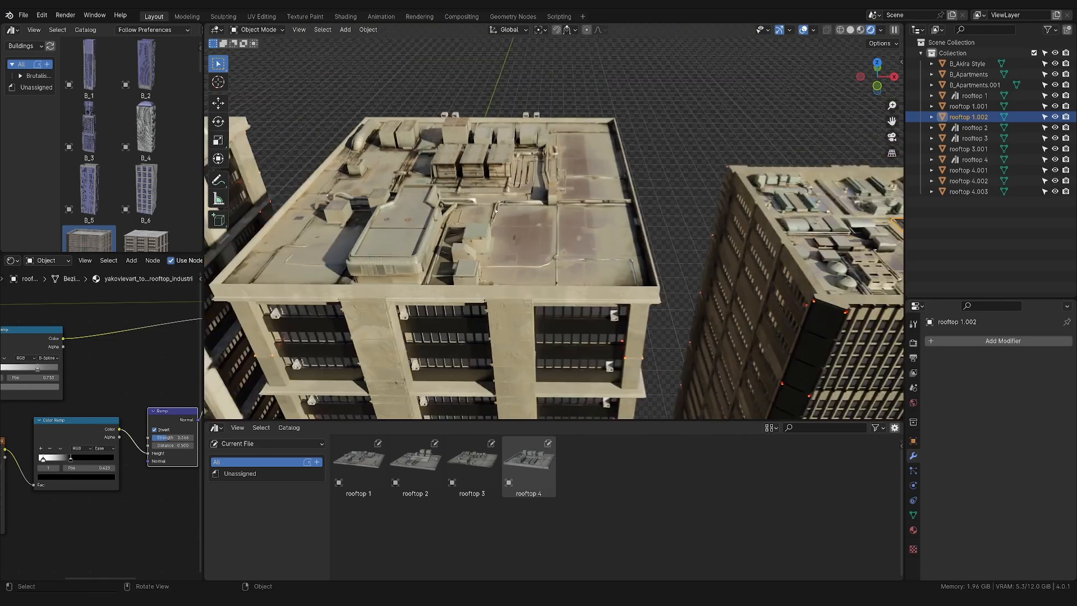
Inspect the apartment tower's rooftop up close and compare it with the surrounding buildings
{"action": "left_click", "coordinate": [539, 224]}
{"action": "middle_click_drag", "start_coordinate": [588, 227], "coordinate": [505, 233]}
{"action": "scroll", "coordinate": [547, 223], "scroll_direction": "up", "scroll_amount": 3}
{"action": "scroll", "coordinate": [544, 220], "scroll_direction": "up", "scroll_amount": 3}
{"action": "scroll", "coordinate": [586, 223], "scroll_direction": "down", "scroll_amount": 3}
{"action": "left_click", "coordinate": [645, 225]}
{"action": "scroll", "coordinate": [645, 225], "scroll_direction": "down", "scroll_amount": 5}
Select all five rooftop pieces on the Akira-style tower: rooftop 1.001, 1.002, 4.001, 4.002 and 4.003
{"action": "left_click", "coordinate": [726, 230]}
{"action": "left_click", "coordinate": [502, 234]}
{"action": "left_click", "coordinate": [448, 225], "text": "shift"}
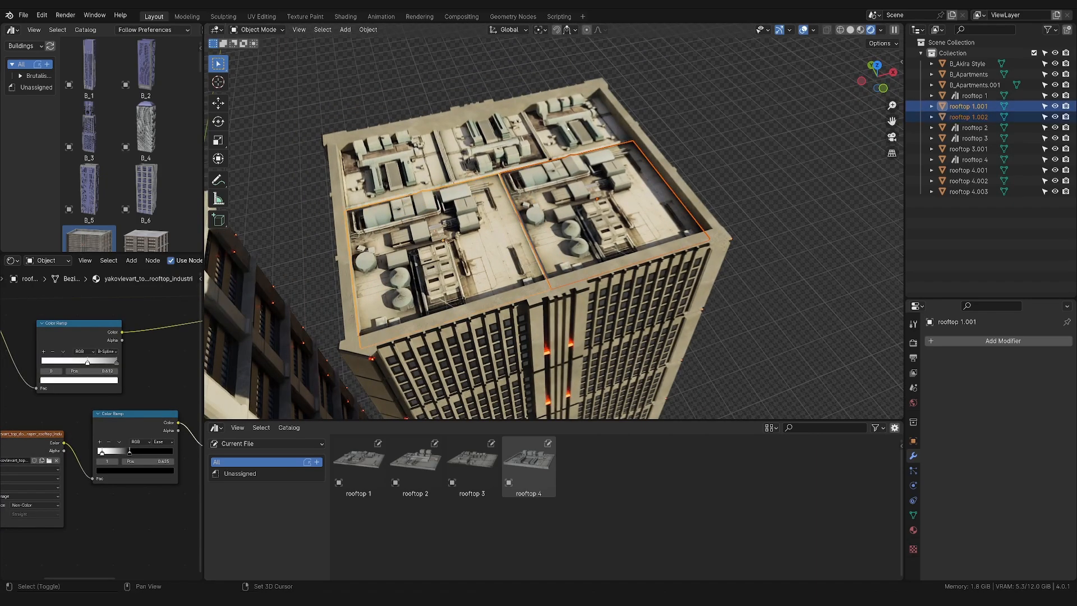
{"action": "left_click", "coordinate": [573, 128], "text": "shift"}
{"action": "left_click", "coordinate": [399, 169], "text": "shift"}
{"action": "scroll", "coordinate": [514, 208], "scroll_direction": "up", "scroll_amount": 3}
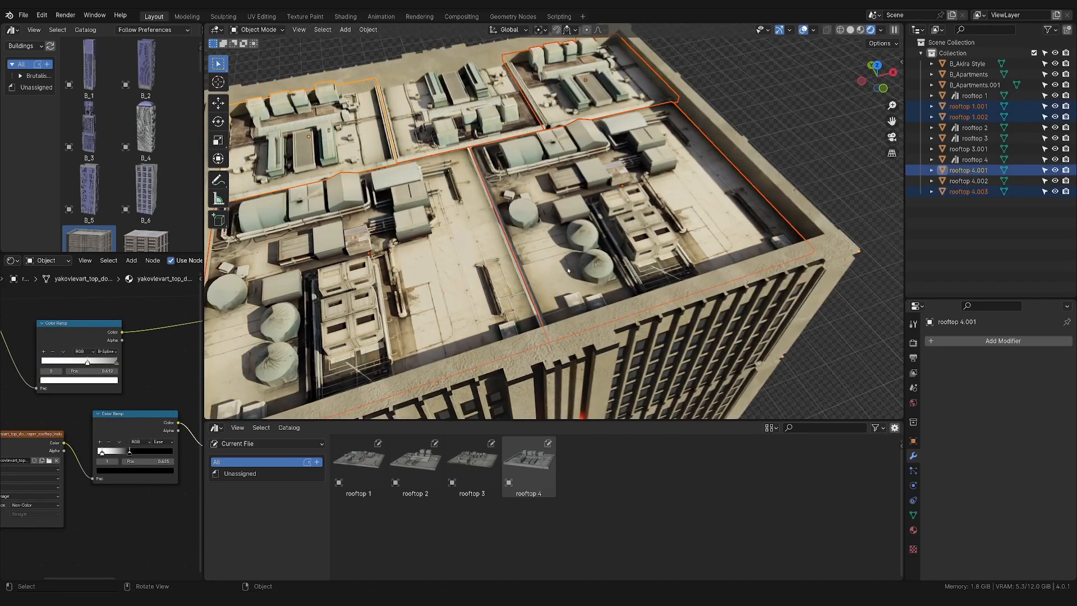
{"action": "middle_click_drag", "start_coordinate": [567, 271], "coordinate": [614, 270]}
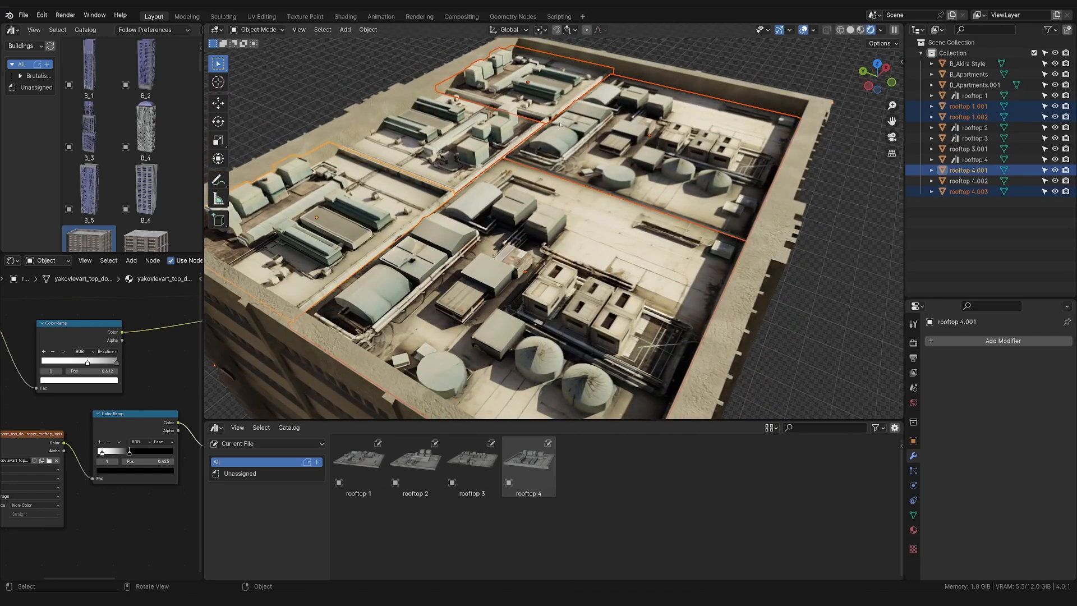
{"action": "left_click", "coordinate": [445, 139], "text": "shift"}
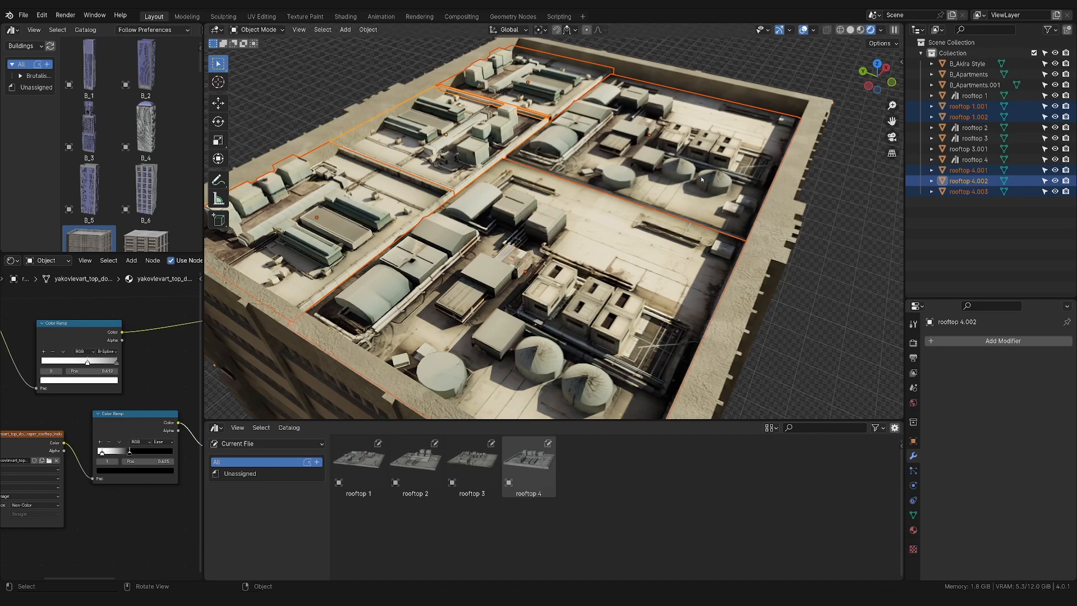
Lower the five selected rooftop pieces about 0.26 m along Z into the tower's roof and deselect them
{"action": "key", "text": "g"}
{"action": "key", "text": "z"}
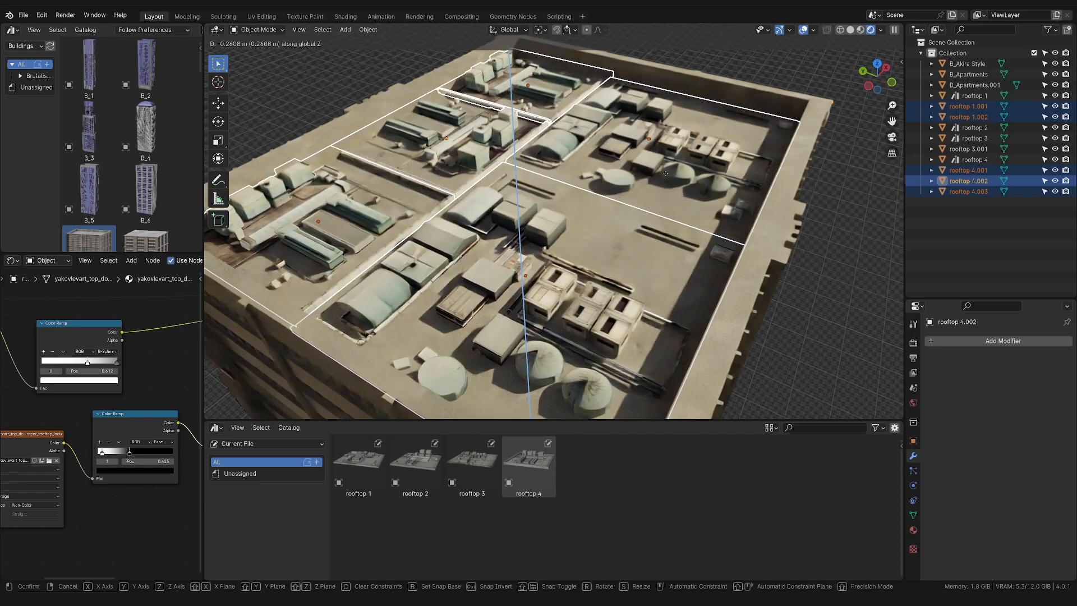
{"action": "left_click", "coordinate": [663, 210]}
{"action": "key", "text": "alt+a"}
Lower the middle rooftop piece, rooftop 4.002, about 0.07 m further along Z into the roof surface
{"action": "middle_click_drag", "start_coordinate": [664, 245], "coordinate": [544, 258]}
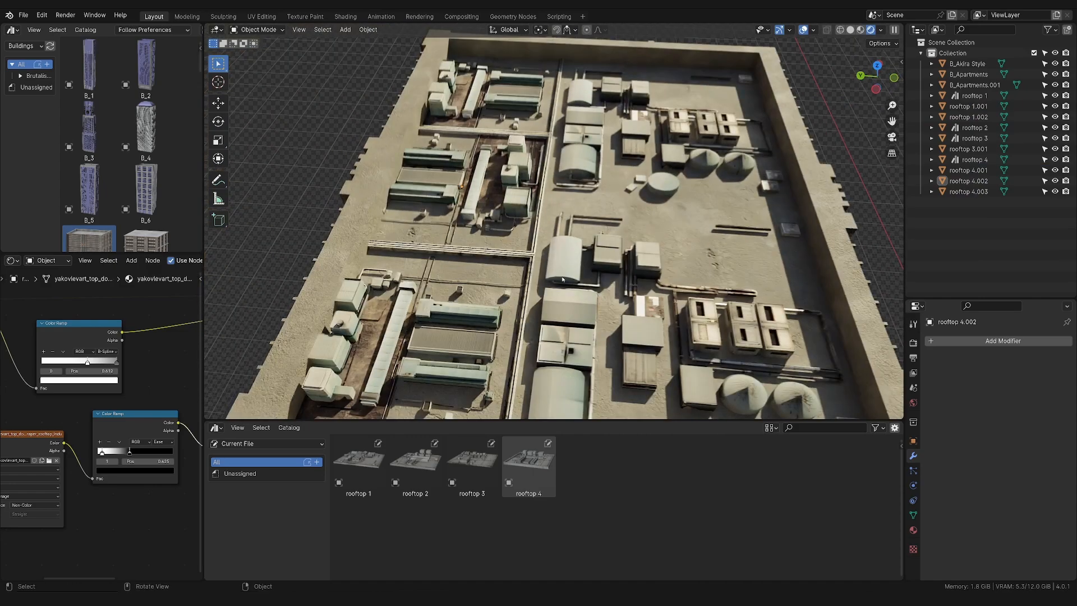
{"action": "middle_click_drag", "start_coordinate": [577, 250], "coordinate": [621, 240]}
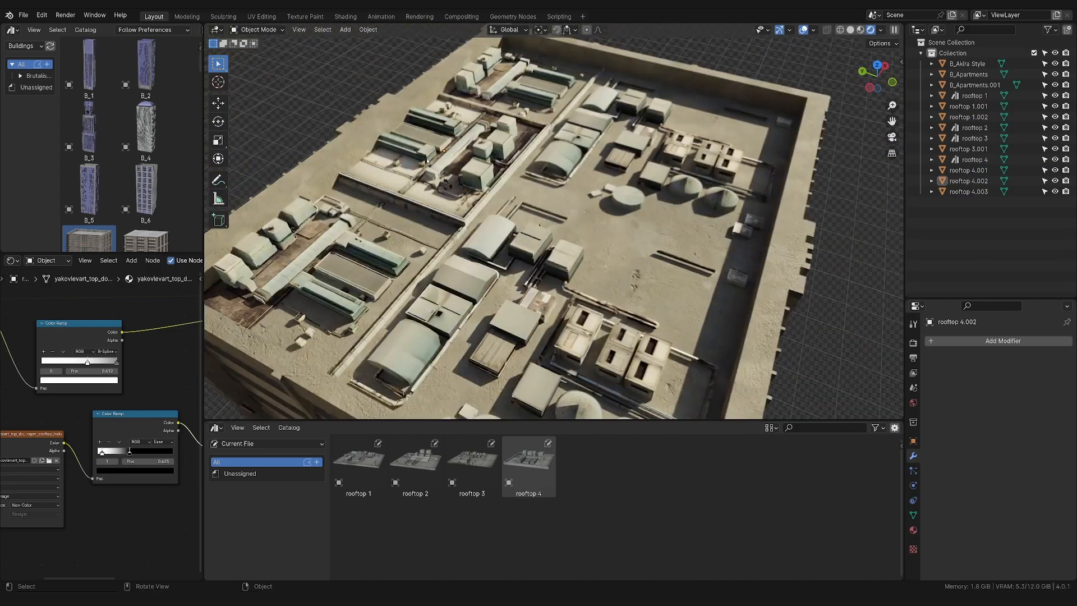
{"action": "left_click", "coordinate": [494, 168]}
{"action": "key", "text": "g"}
{"action": "key", "text": "z"}
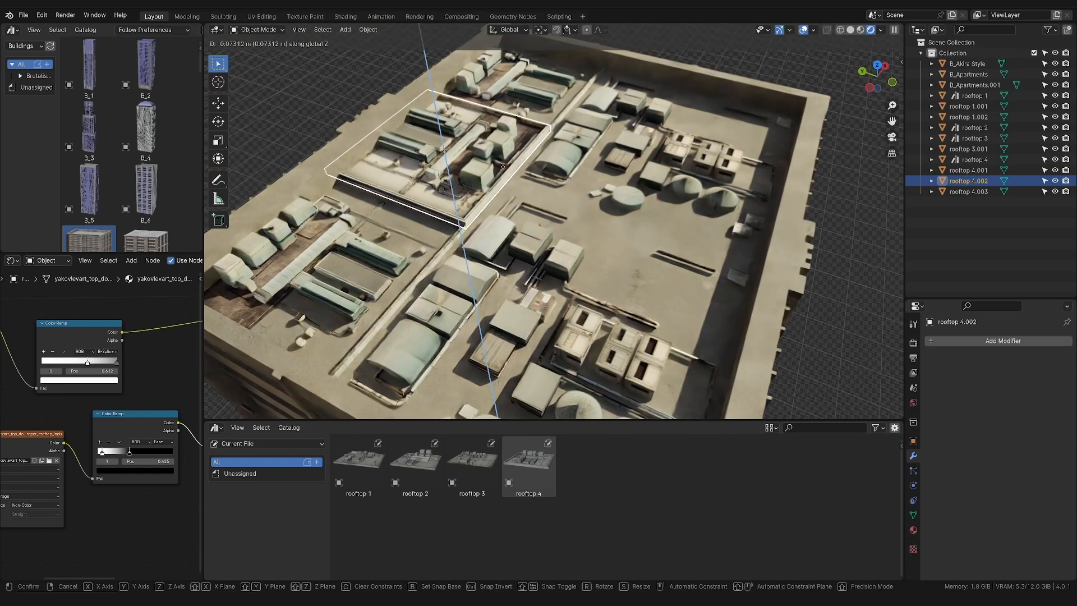
{"action": "left_click", "coordinate": [503, 168]}
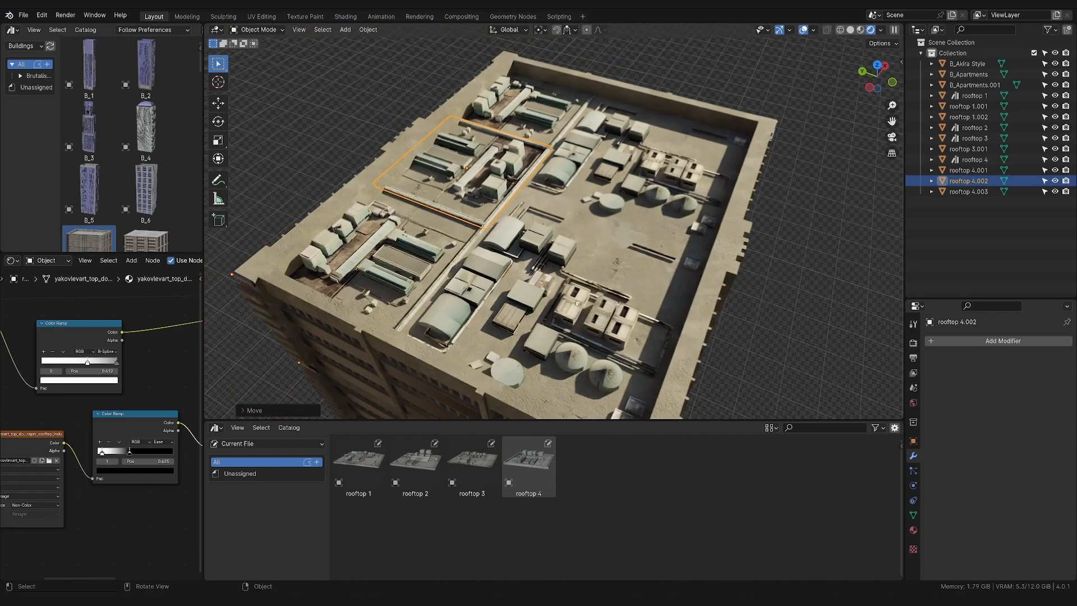
Review the sunken rooftop pieces on the Akira-style tower from close up and from a distance
{"action": "left_click", "coordinate": [577, 303]}
{"action": "middle_click_drag", "start_coordinate": [576, 303], "coordinate": [609, 298]}
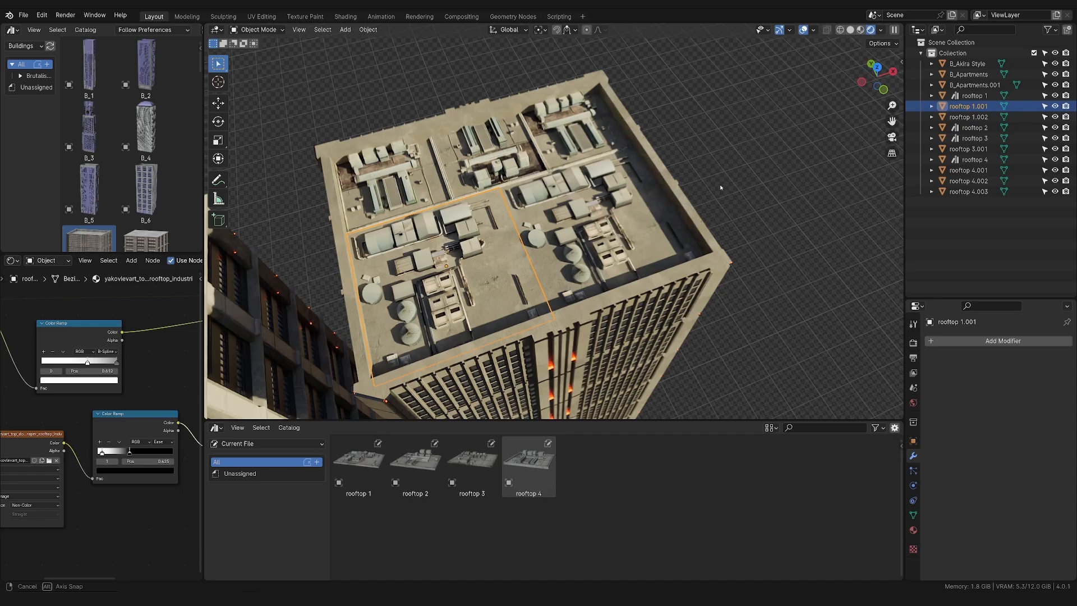
{"action": "middle_click_drag", "start_coordinate": [720, 188], "coordinate": [601, 213]}
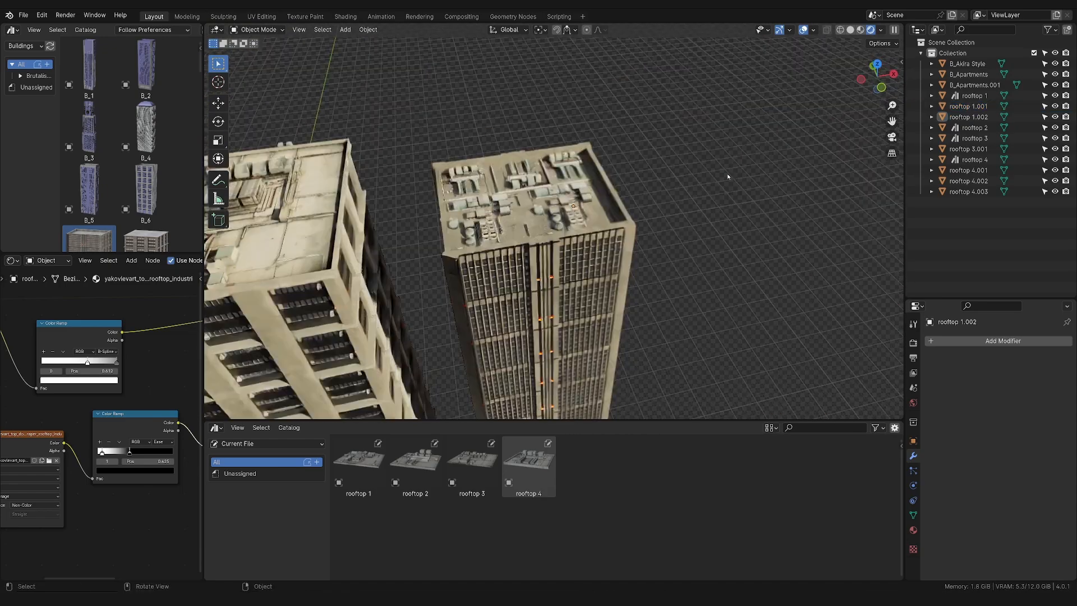
{"action": "scroll", "coordinate": [728, 177], "scroll_direction": "down", "scroll_amount": 4}
{"action": "middle_click_drag", "start_coordinate": [714, 194], "coordinate": [675, 251]}
{"action": "scroll", "coordinate": [675, 282], "scroll_direction": "down", "scroll_amount": 4}
{"action": "middle_click_drag", "start_coordinate": [680, 308], "coordinate": [706, 286], "text": "shift"}
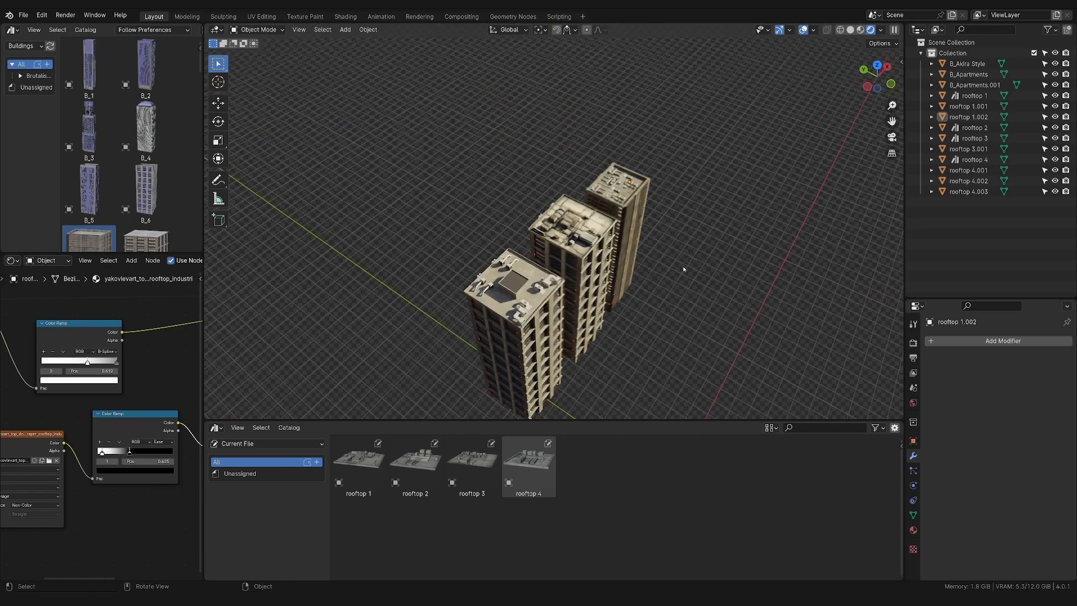
Select rooftop 3.001 on the middle tower and compare the three buildings' roofs
{"action": "middle_click_drag", "start_coordinate": [683, 269], "coordinate": [589, 261]}
{"action": "scroll", "coordinate": [587, 260], "scroll_direction": "up", "scroll_amount": 6}
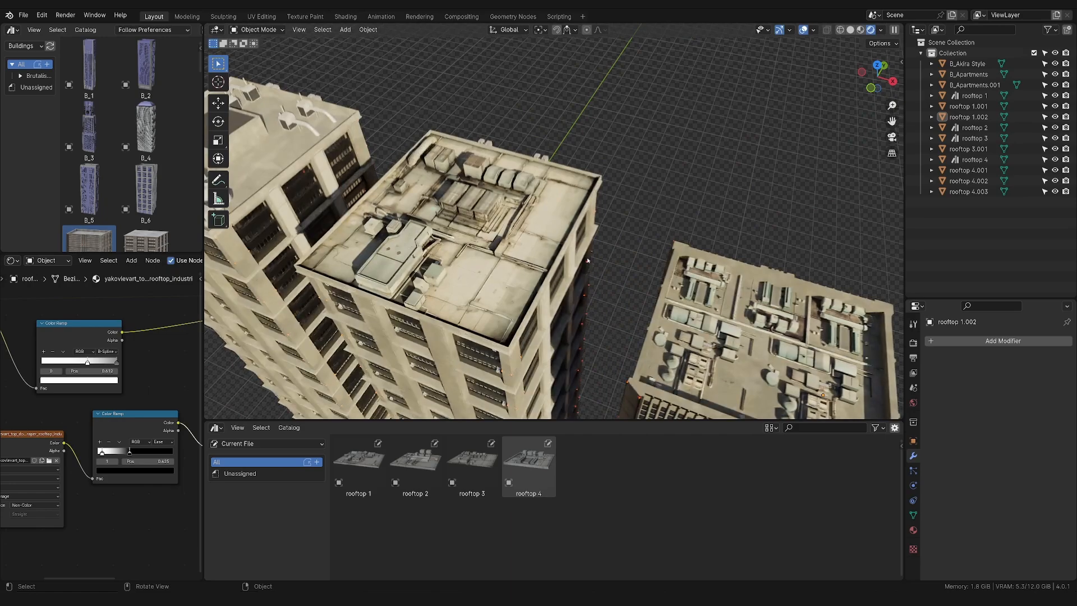
{"action": "scroll", "coordinate": [588, 260], "scroll_direction": "up", "scroll_amount": 3}
{"action": "left_click", "coordinate": [530, 216]}
{"action": "middle_click_drag", "start_coordinate": [533, 216], "coordinate": [639, 197]}
{"action": "scroll", "coordinate": [711, 183], "scroll_direction": "down", "scroll_amount": 8}
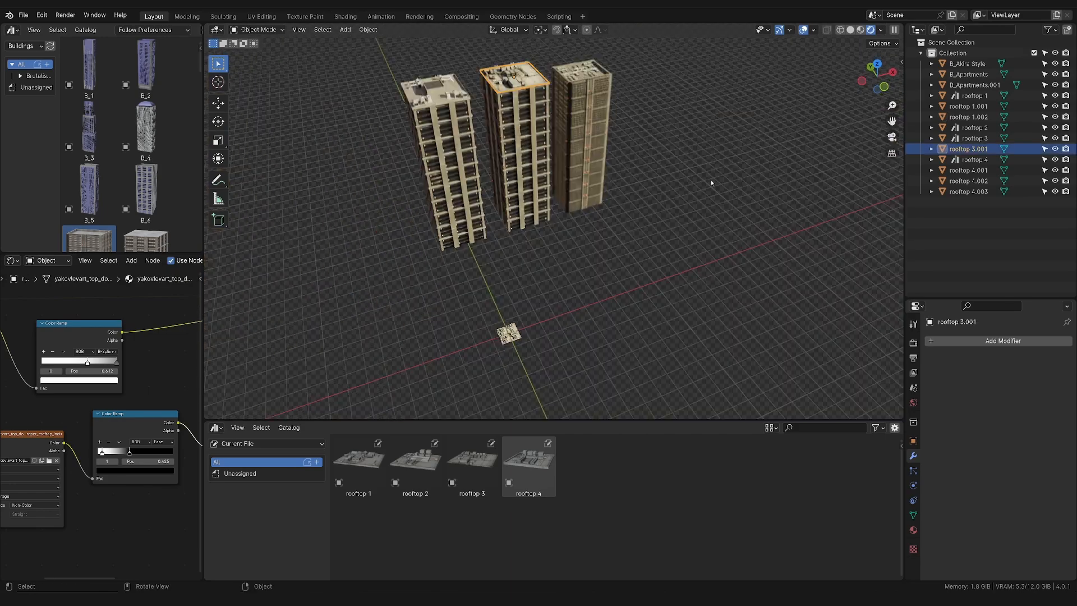